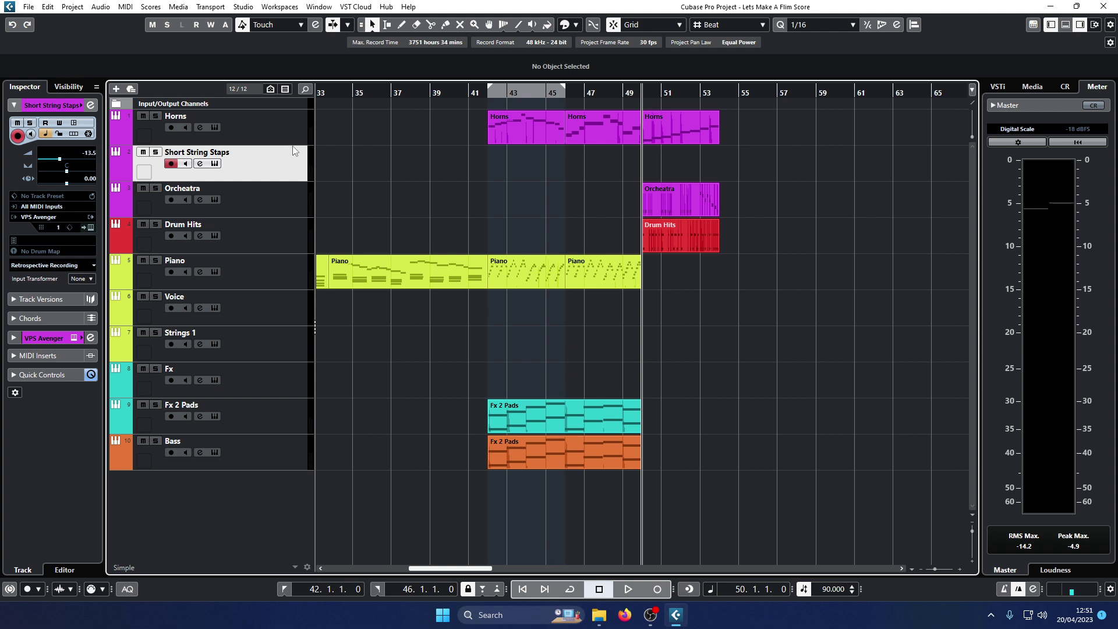
Play back the Horns, Orcheatra and Drum Hits section from bar 50, and replay it from bar 49
key(space)
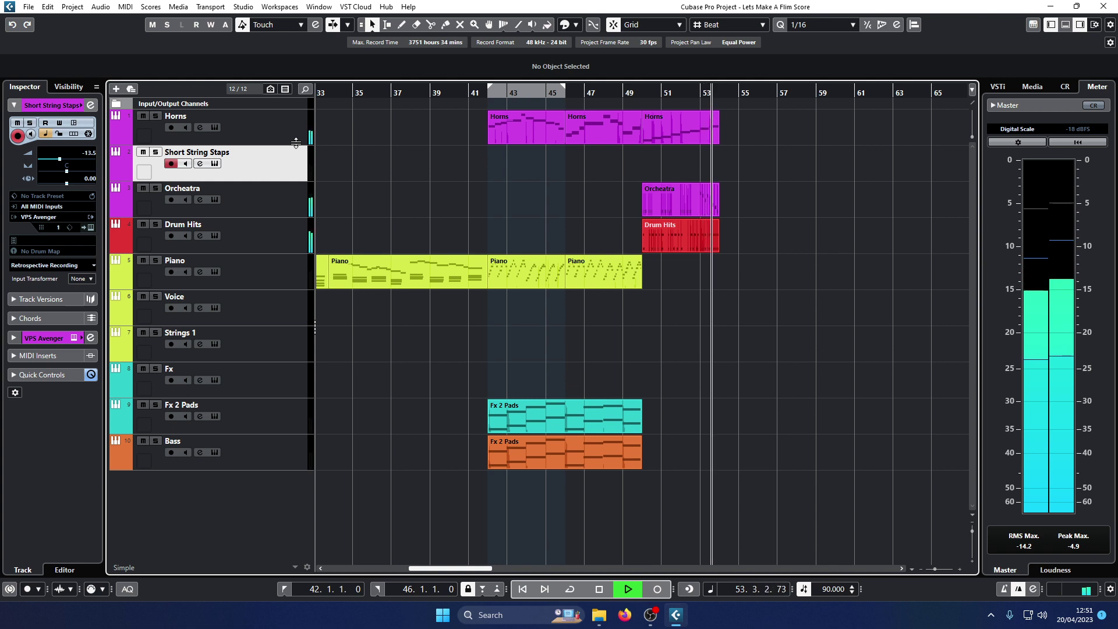
key(space)
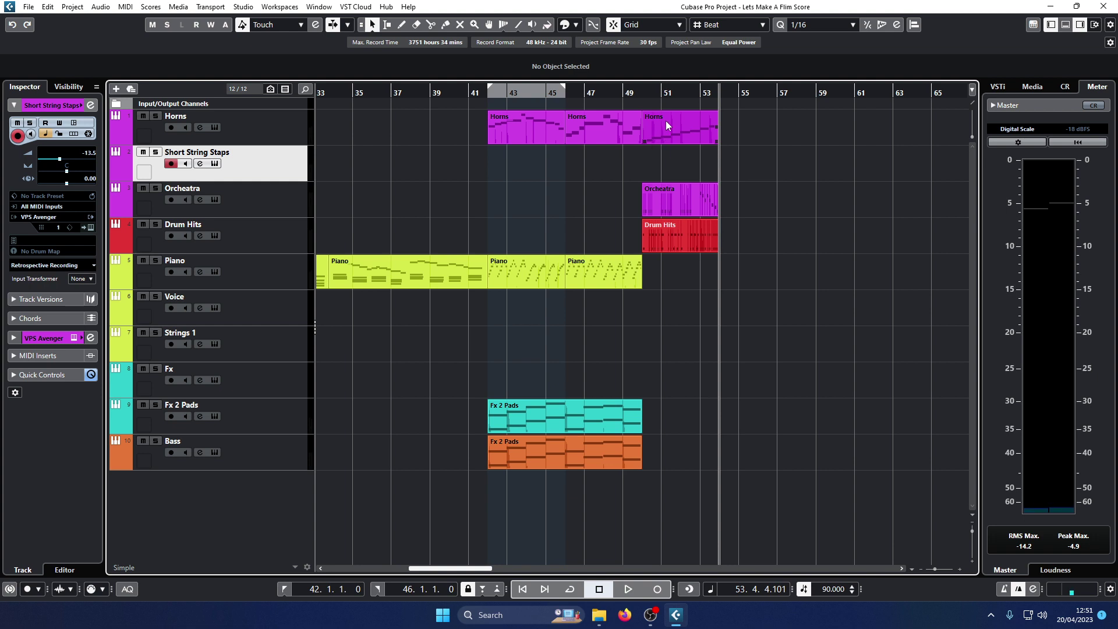
key(space)
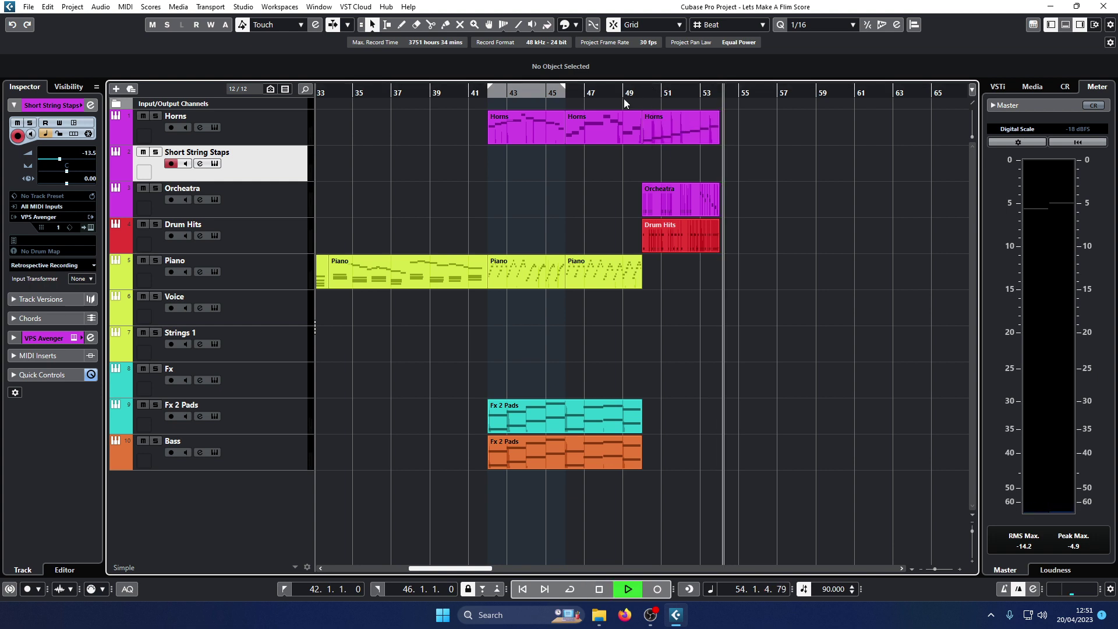
click(624, 94)
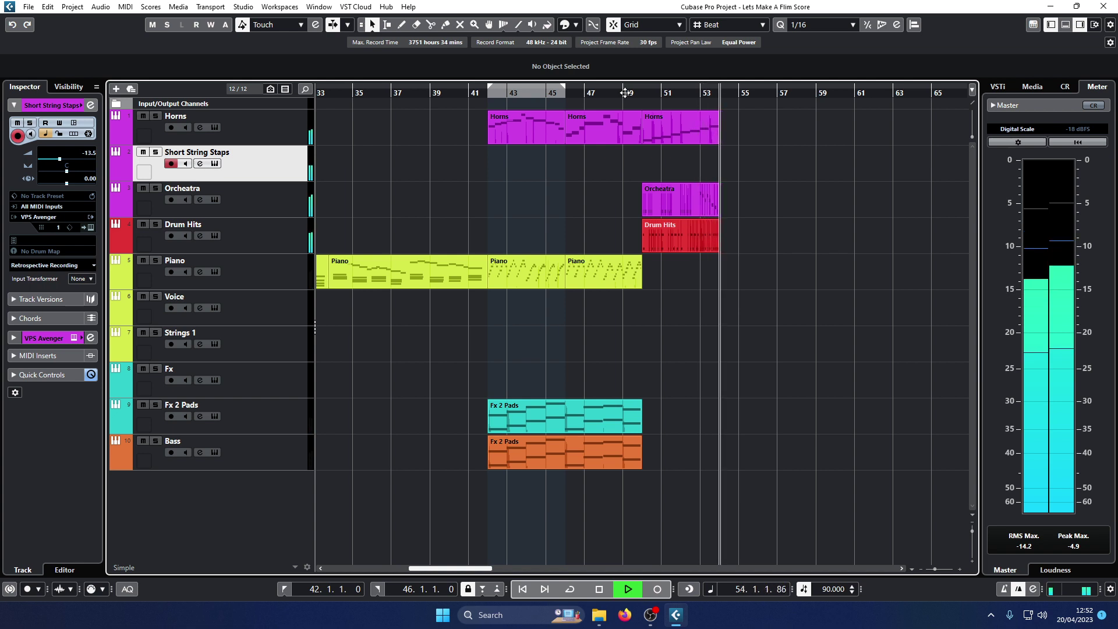
key(space)
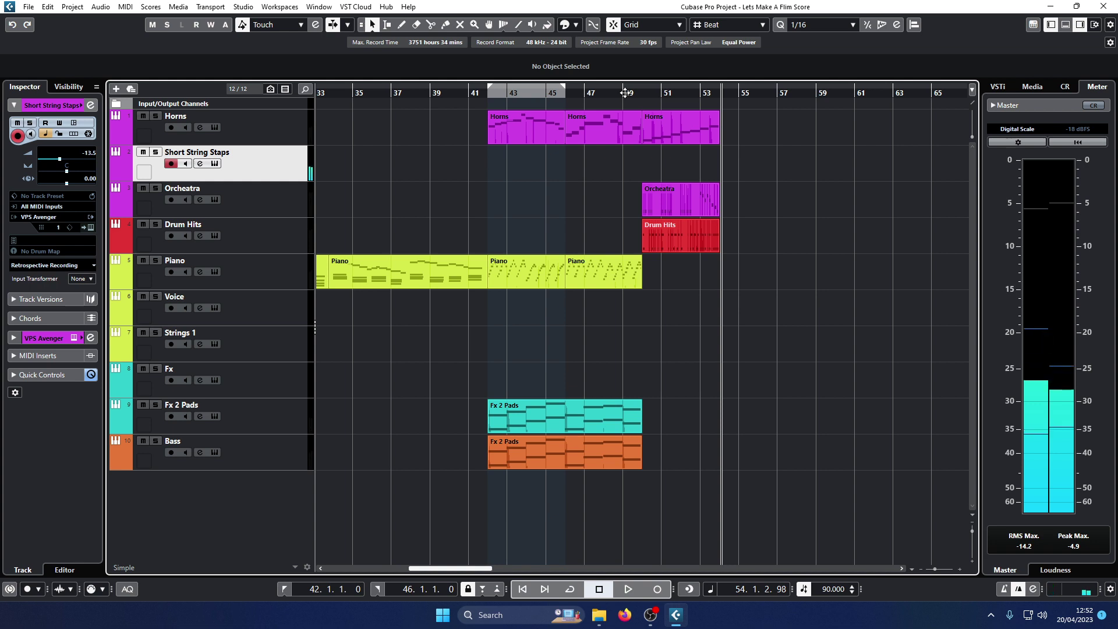
Try recording a take on the Short String Staps track at bar 50, starting playback just before it
click(632, 92)
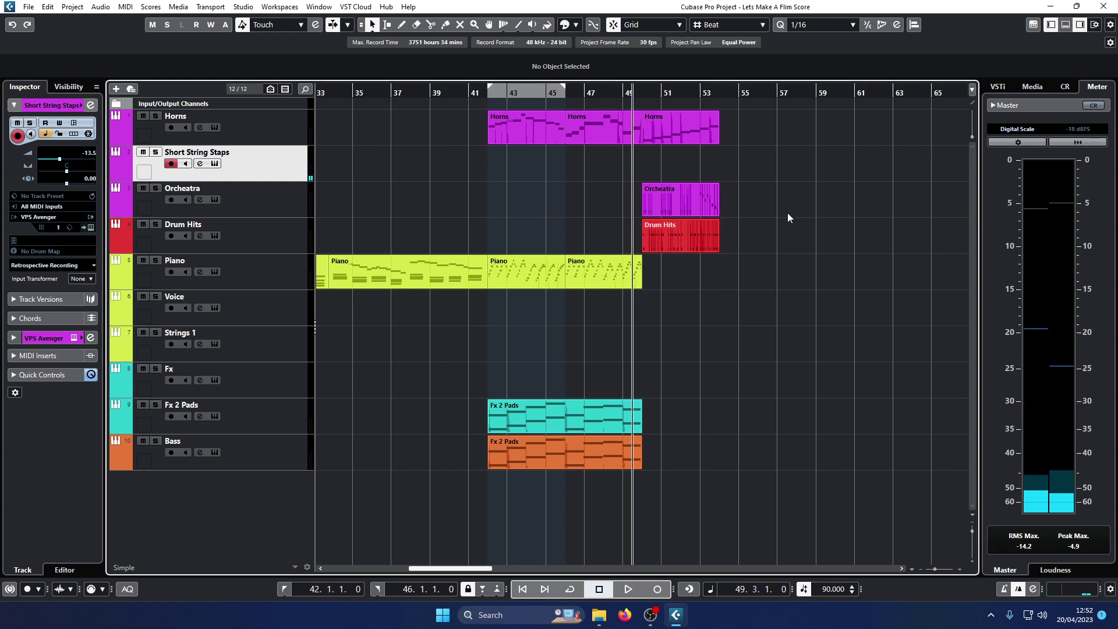
key(h)
key(h)
key(h)
key(h)
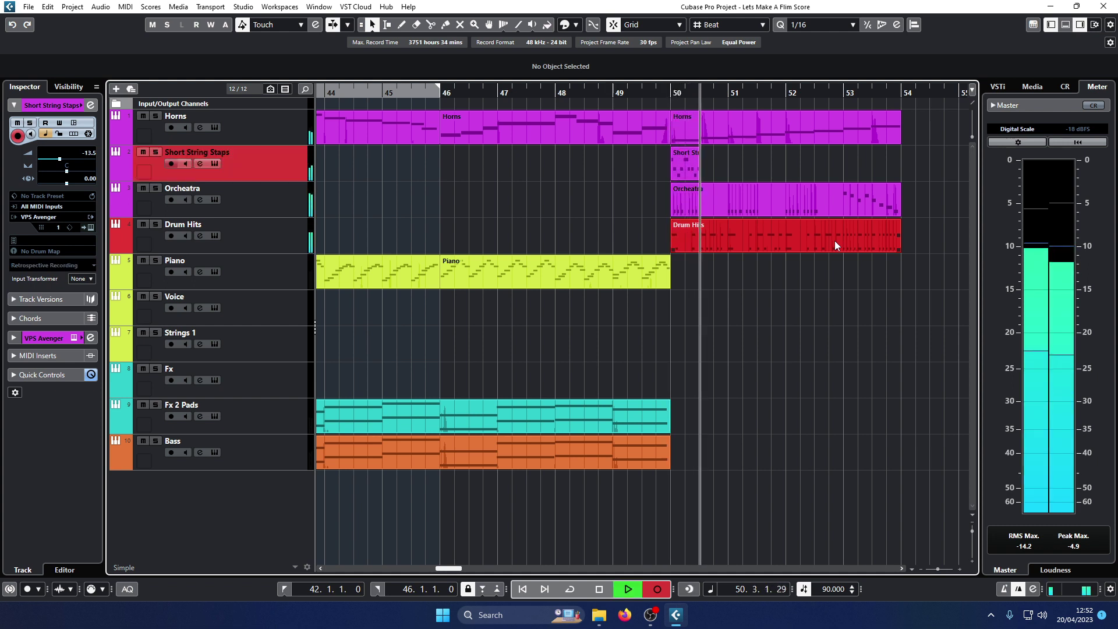
key(space)
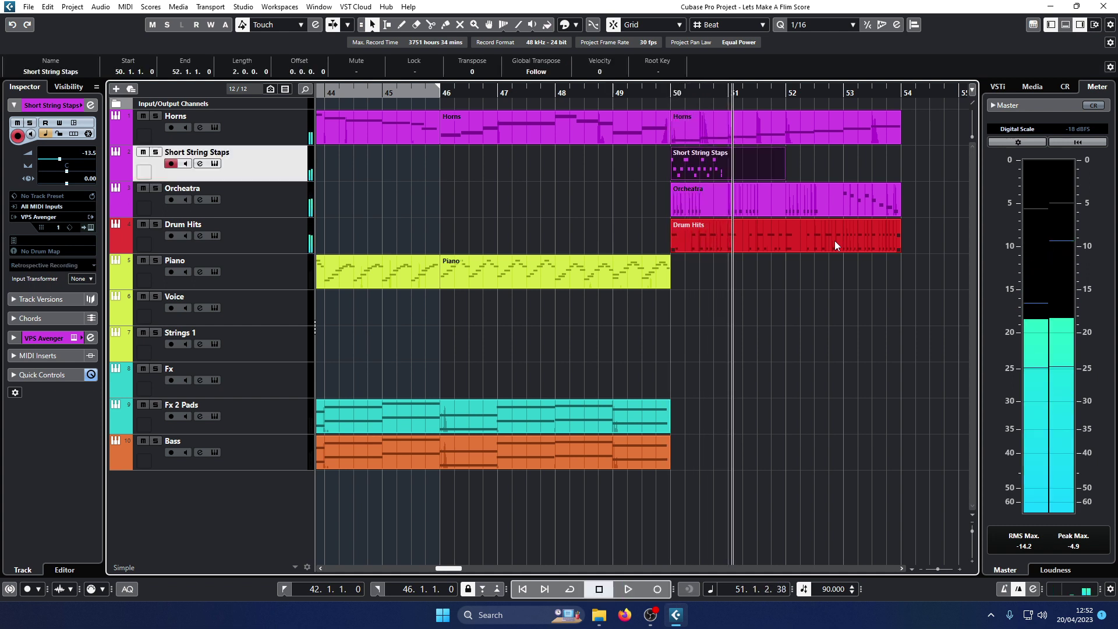
Erase the incomplete Short String Staps take at bar 50 and return to the Object Selection tool
right_click(788, 156)
click(833, 158)
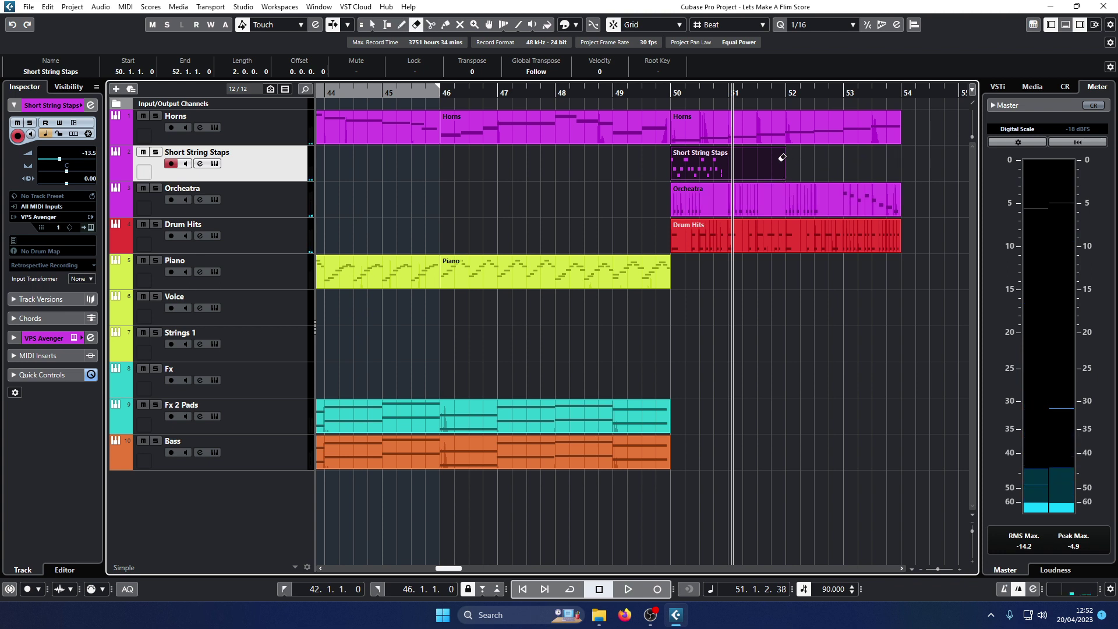
click(782, 157)
key(1)
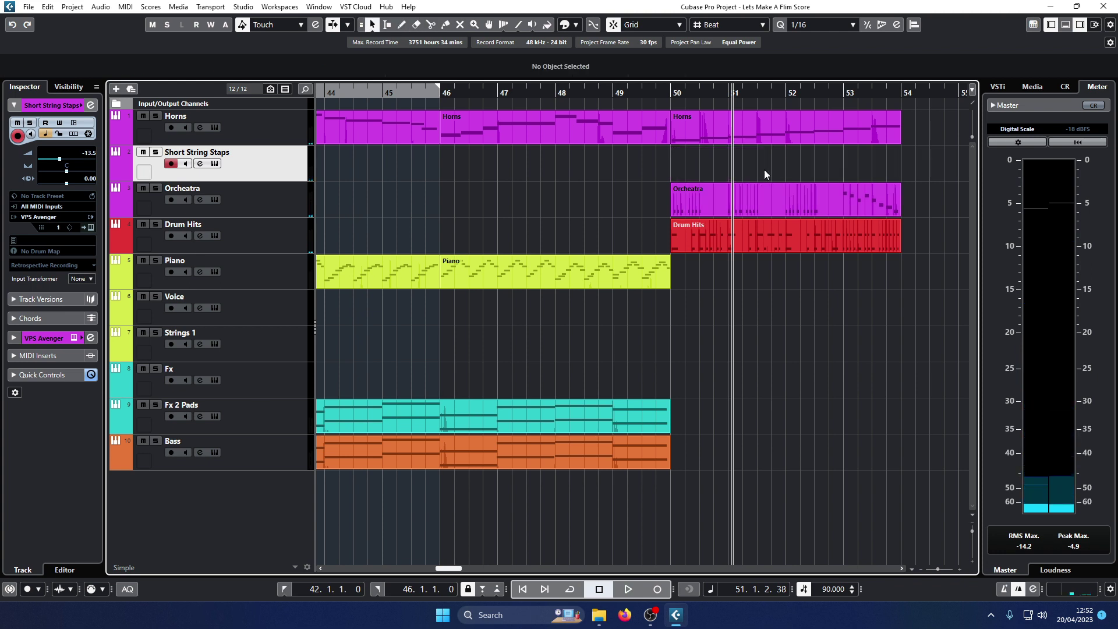
Record a new Short String Staps part from bar 50 and trim the event's end to bar 54
click(667, 93)
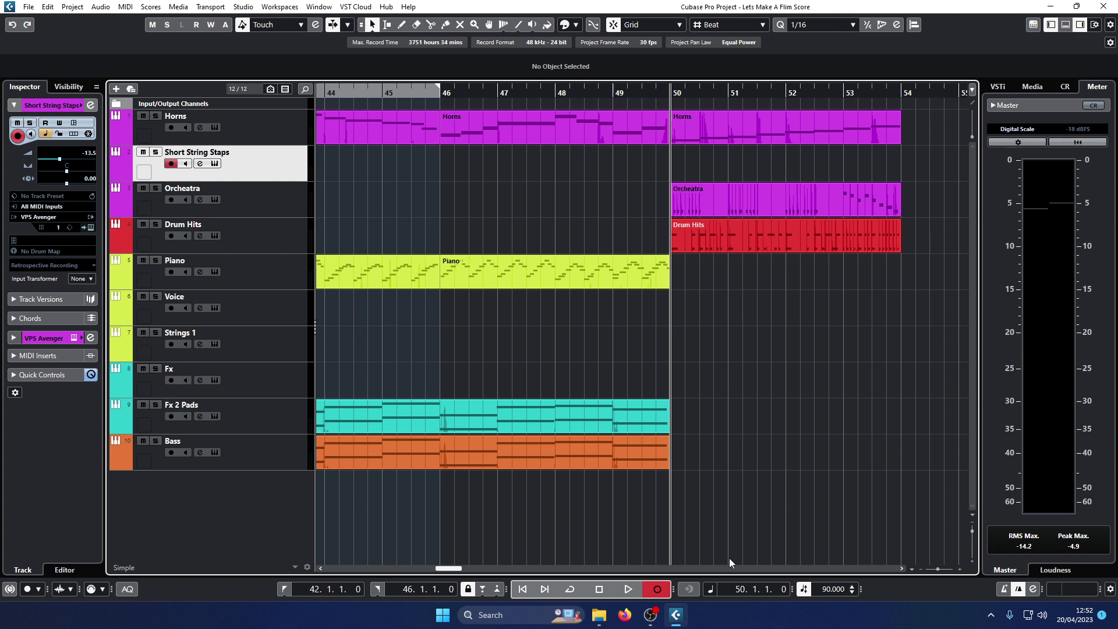
key(KP_Multiply)
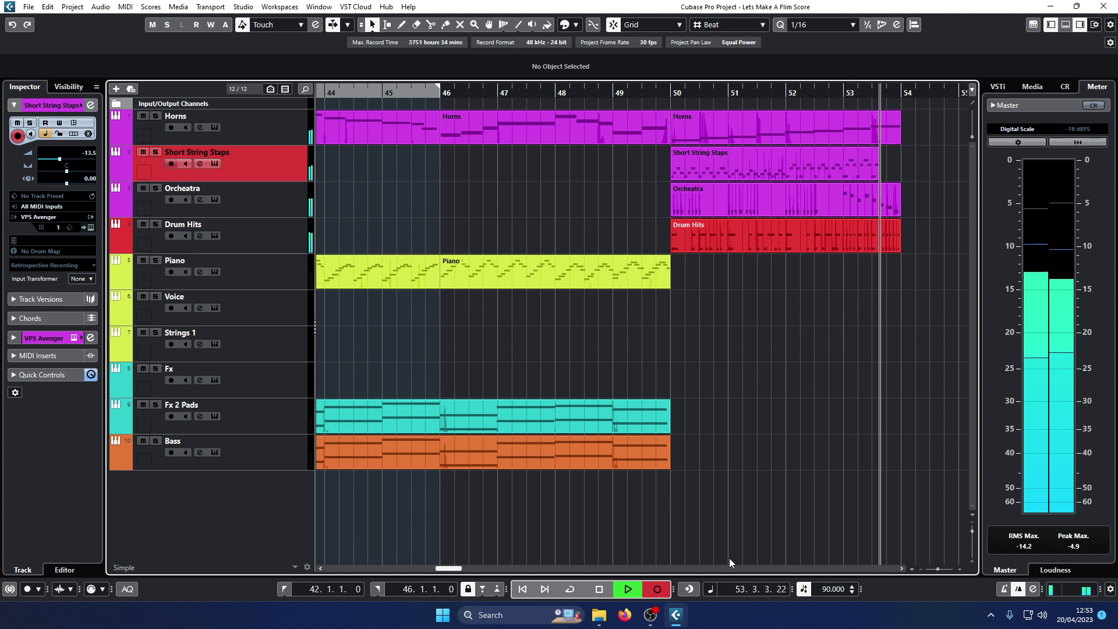
key(space)
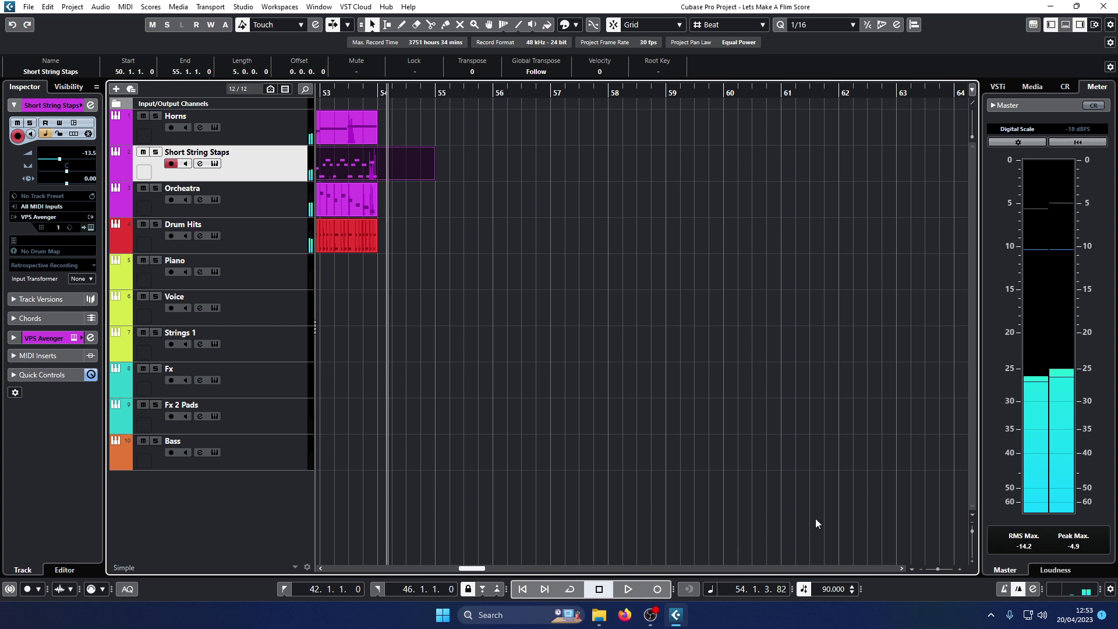
scroll(756, 477, left, 4)
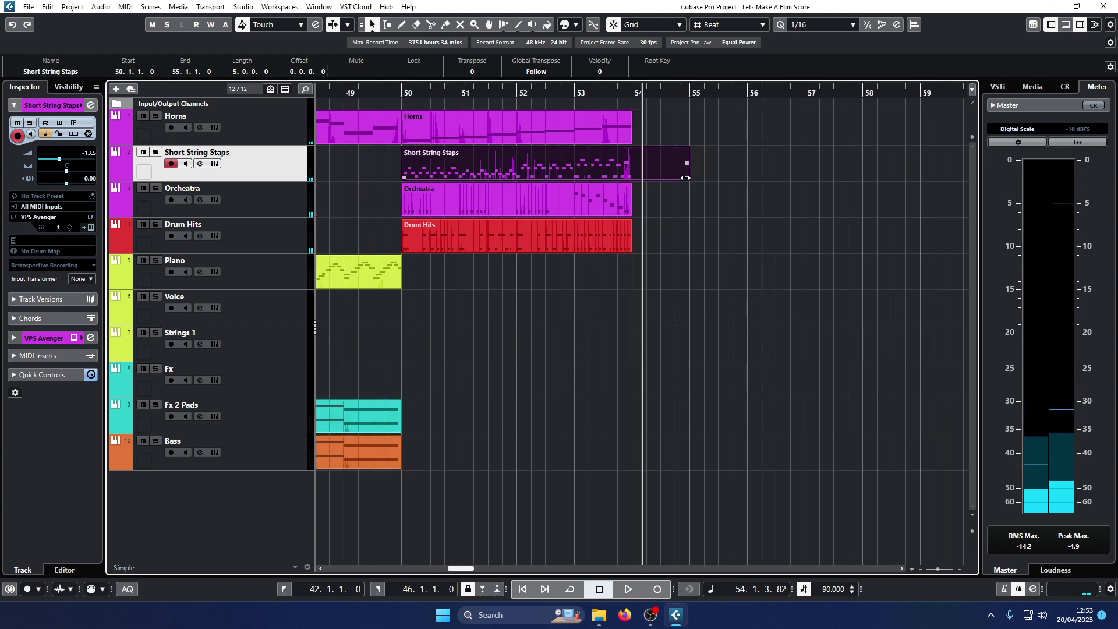
drag(686, 178, 632, 186)
click(641, 198)
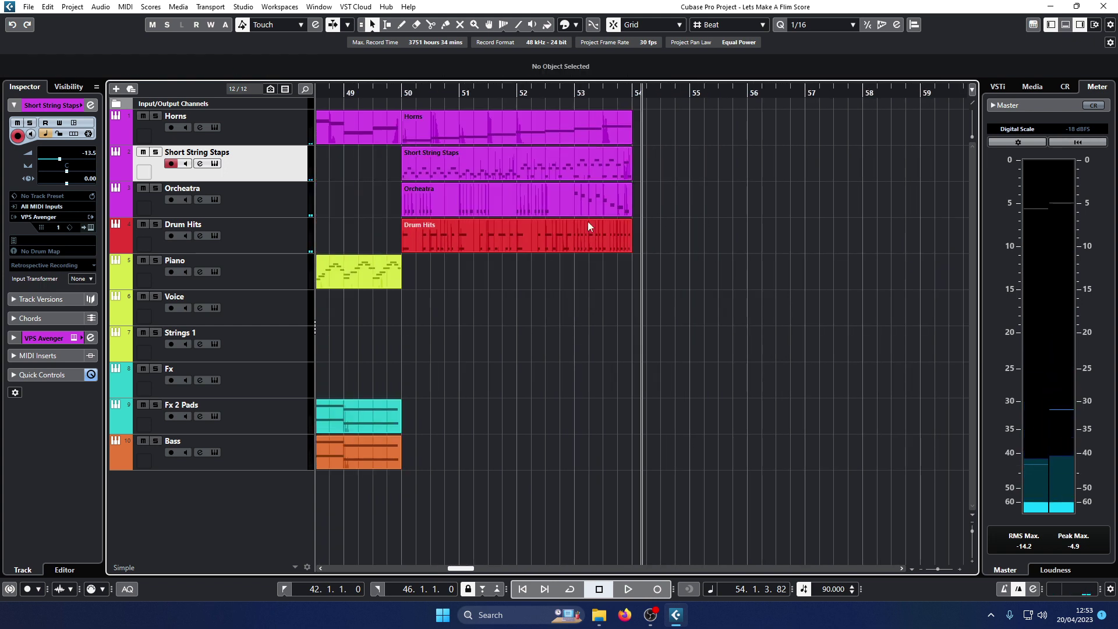
Solo the Short String Staps track and open its recorded part in the Key Editor during playback
click(155, 152)
key(space)
double_click(460, 150)
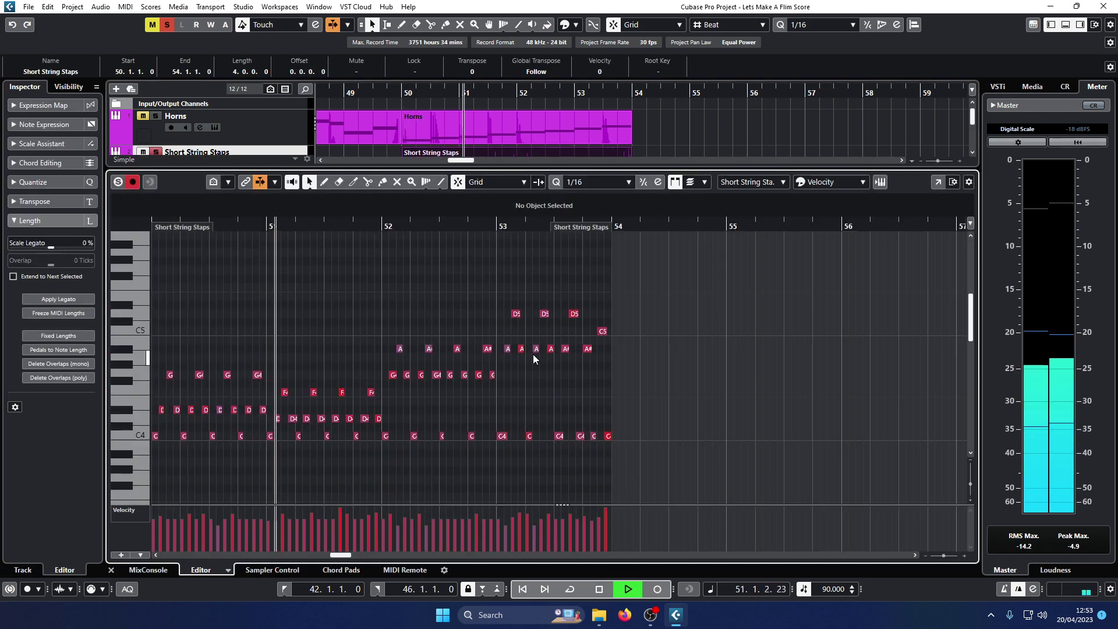
key(h)
key(h)
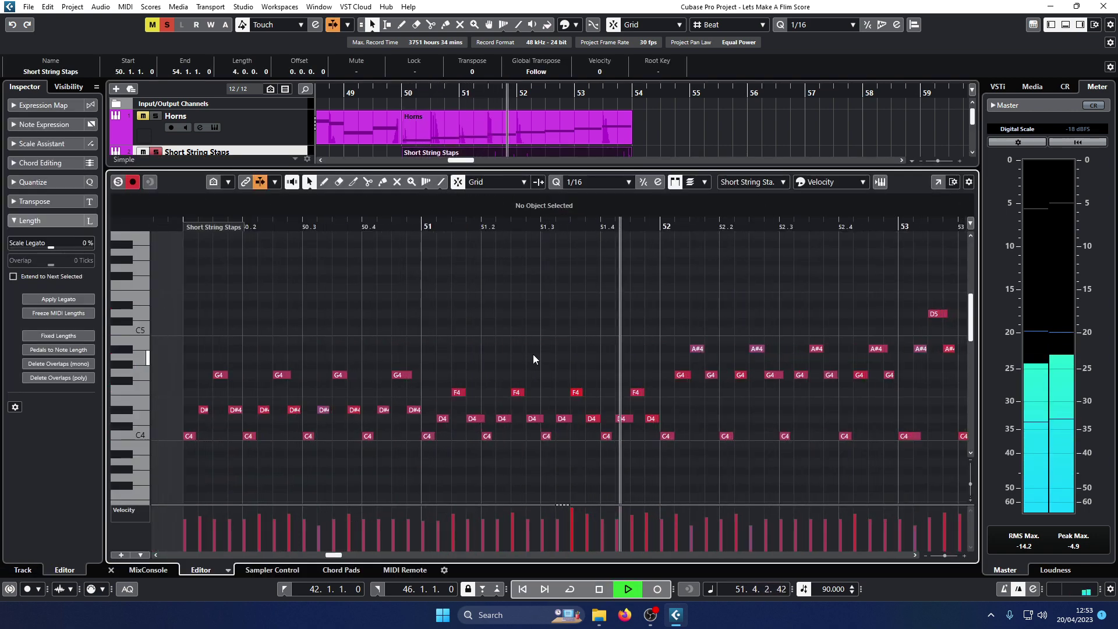
Select all notes in the Short String Staps part and quantize them to 1/16 after trying 1/32
click(580, 182)
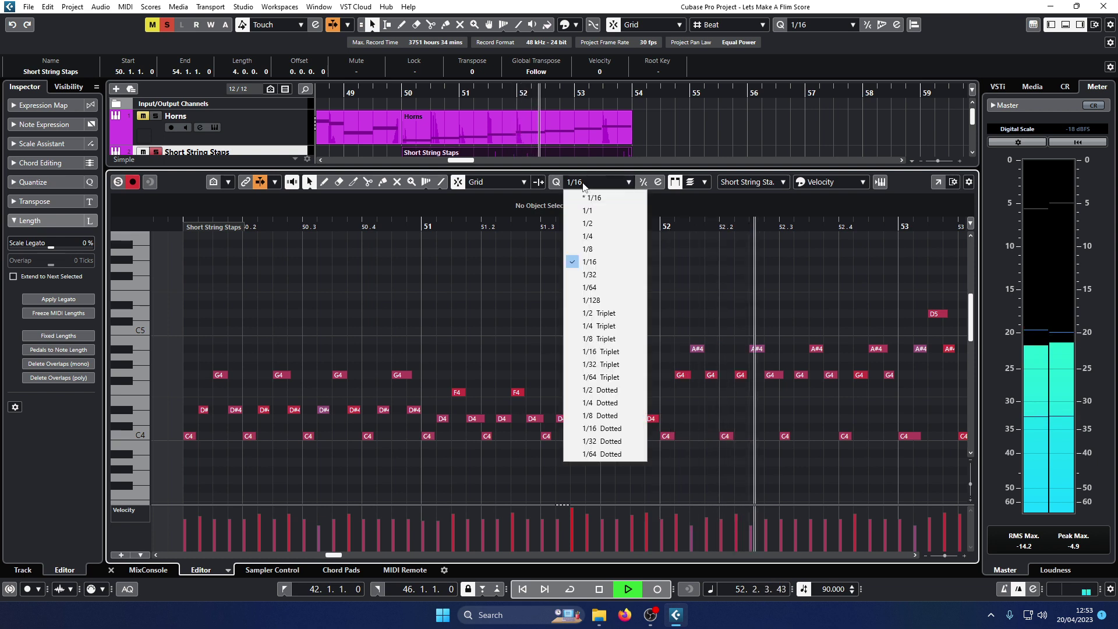
click(603, 273)
key(ctrl+a)
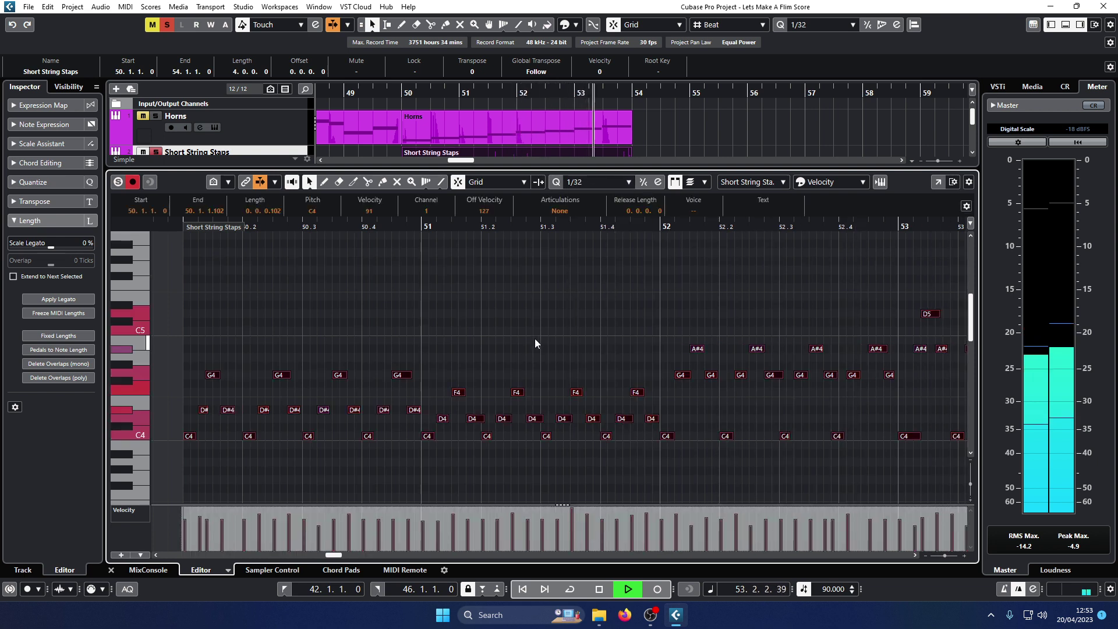
click(594, 181)
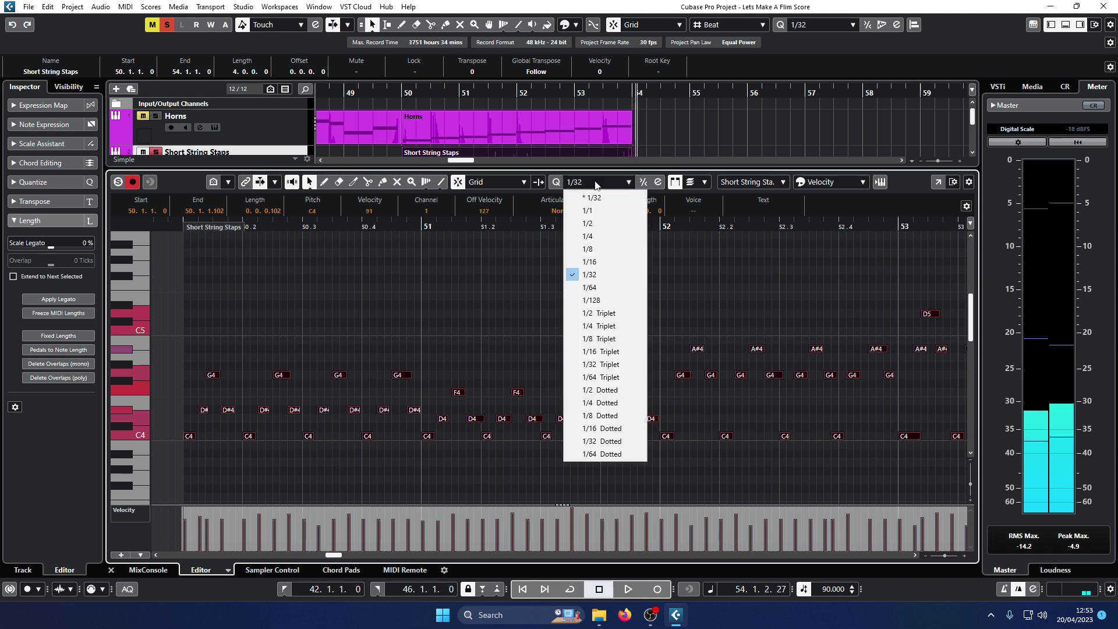
click(601, 263)
key(q)
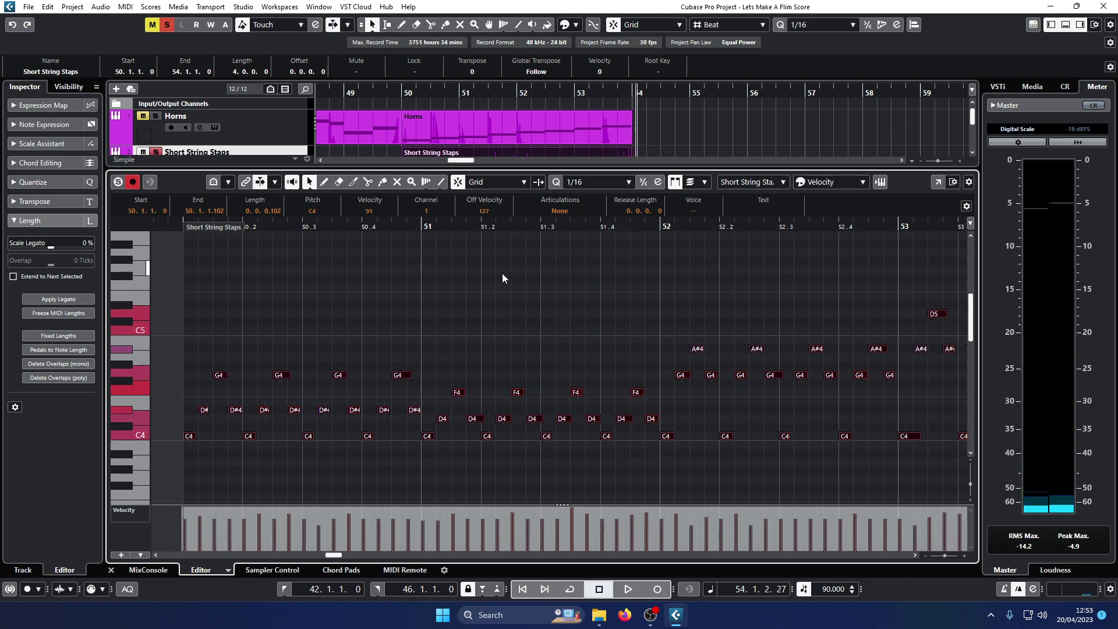
Play the quantized Short String Staps part from just before bar 50 and close the Key Editor
key(g)
double_click(272, 225)
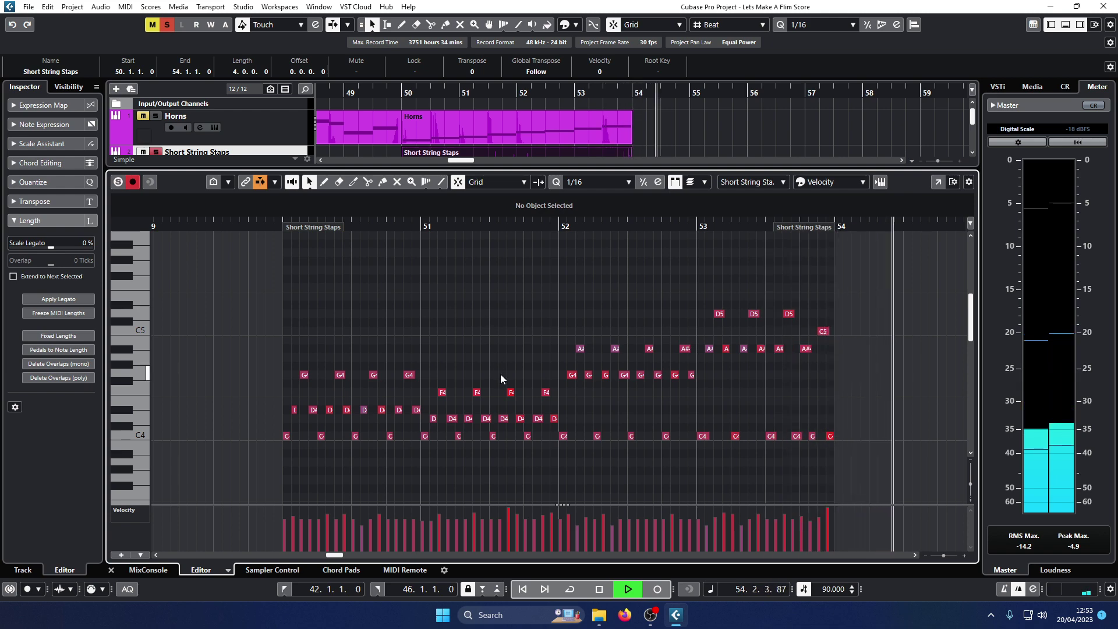
key(space)
click(111, 569)
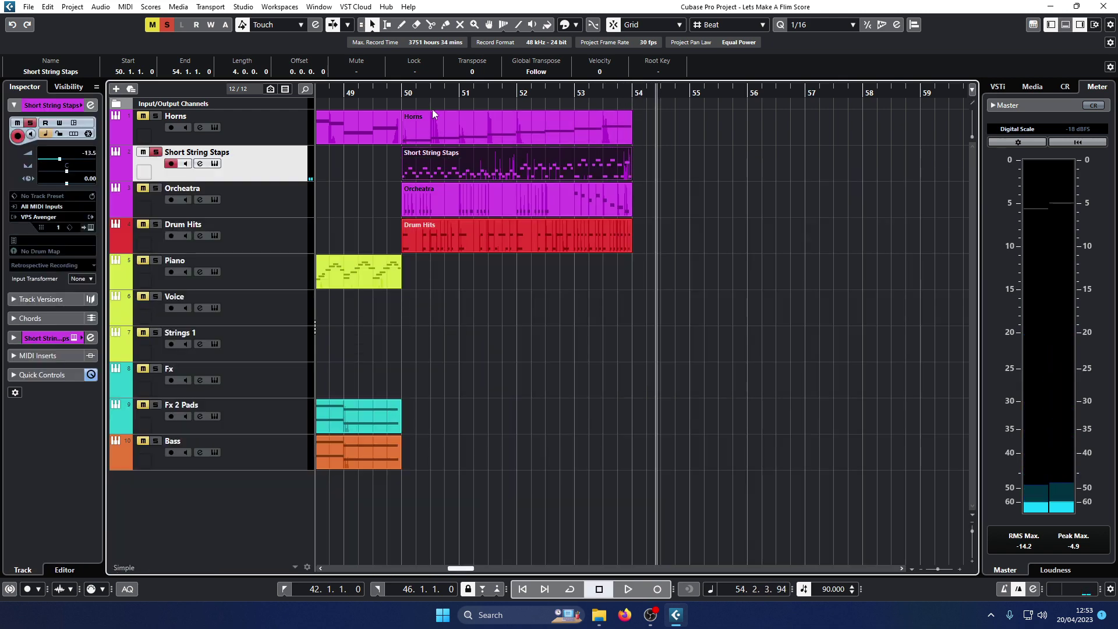
Unsolo the Short String Staps track and play the full mix from bar 49 past bar 54
click(386, 92)
key(space)
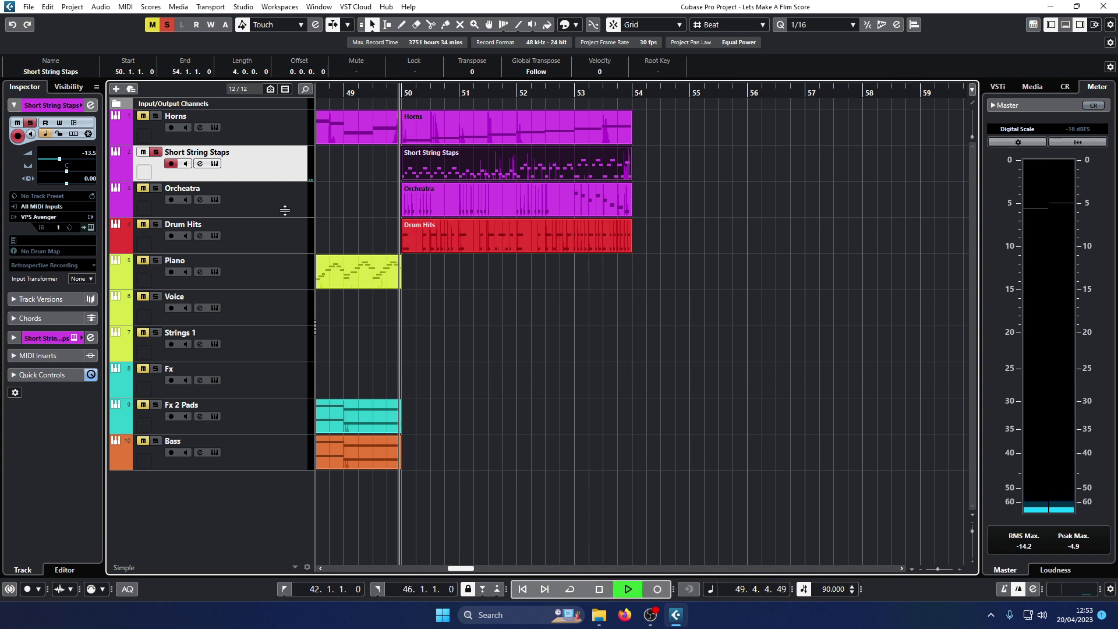
click(155, 152)
click(350, 92)
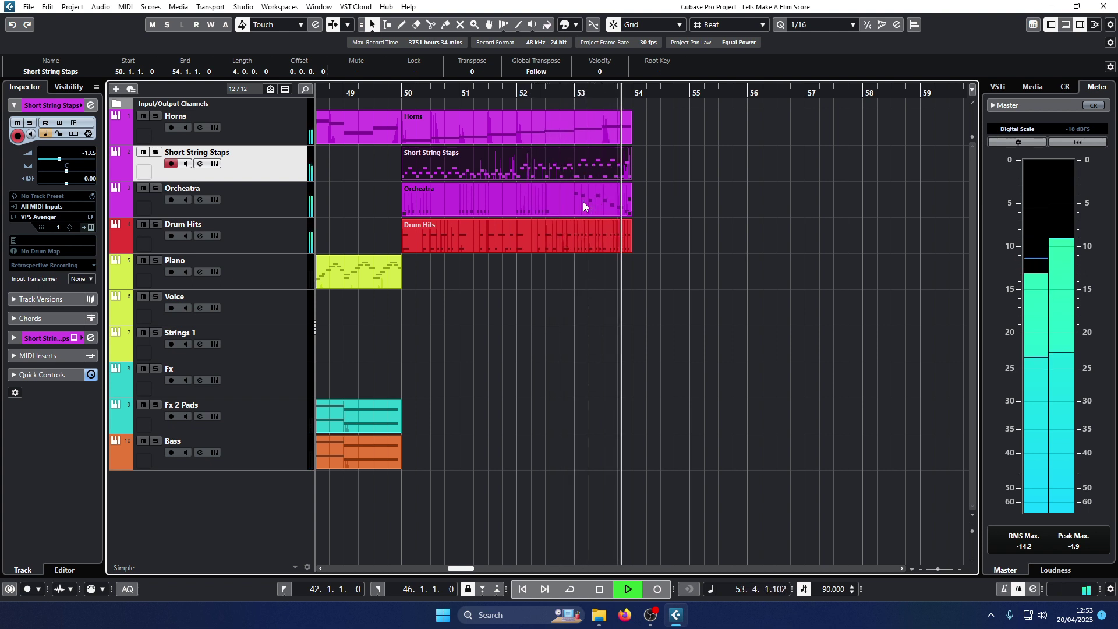
key(space)
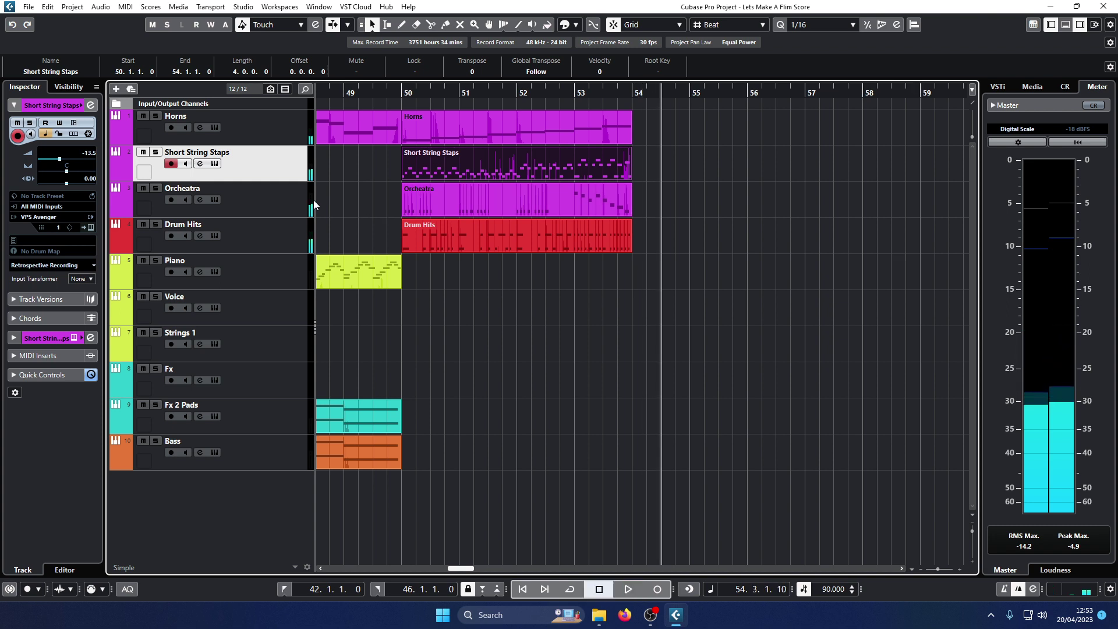
Select the Orcheatra track and play the whole arrangement from about bar 27
click(251, 187)
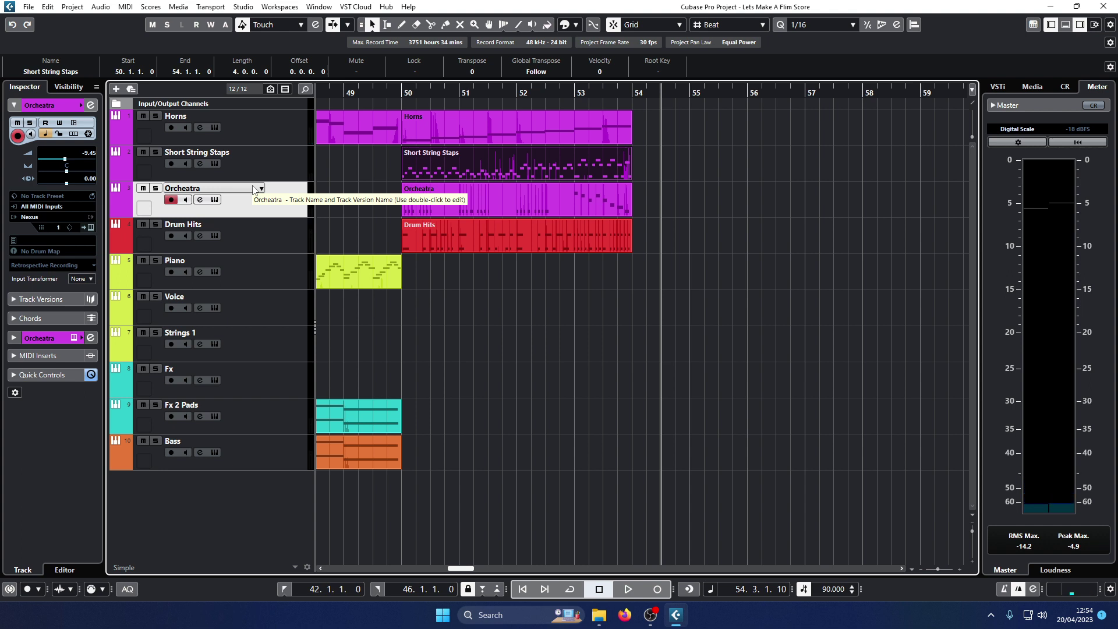
key(g)
key(g)
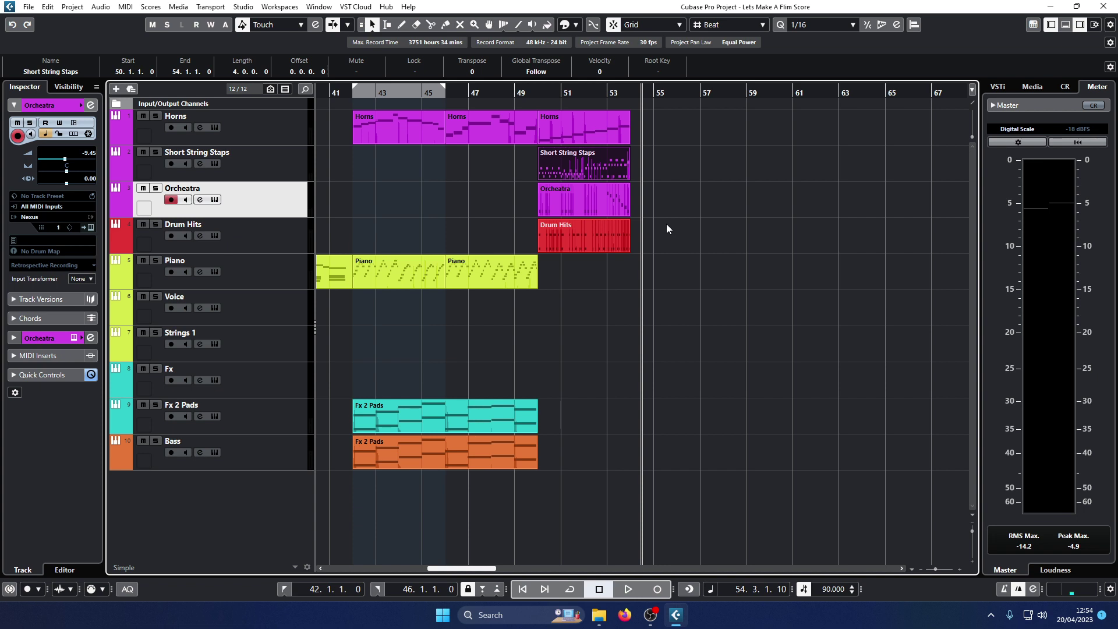
key(g)
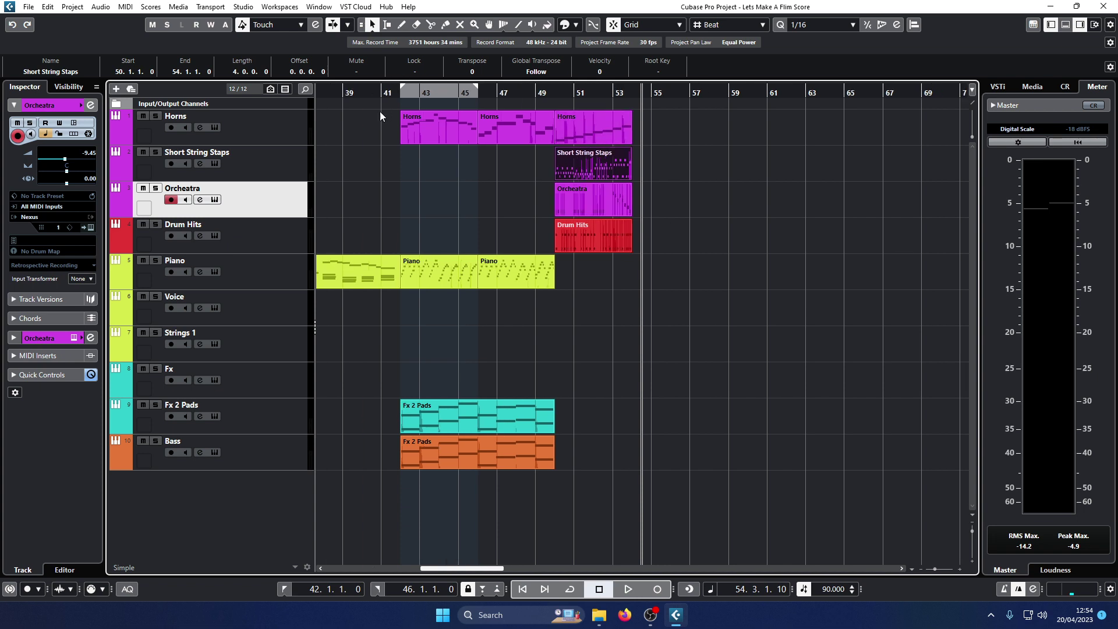
key(g)
key(g)
key(g)
key(g)
key(g)
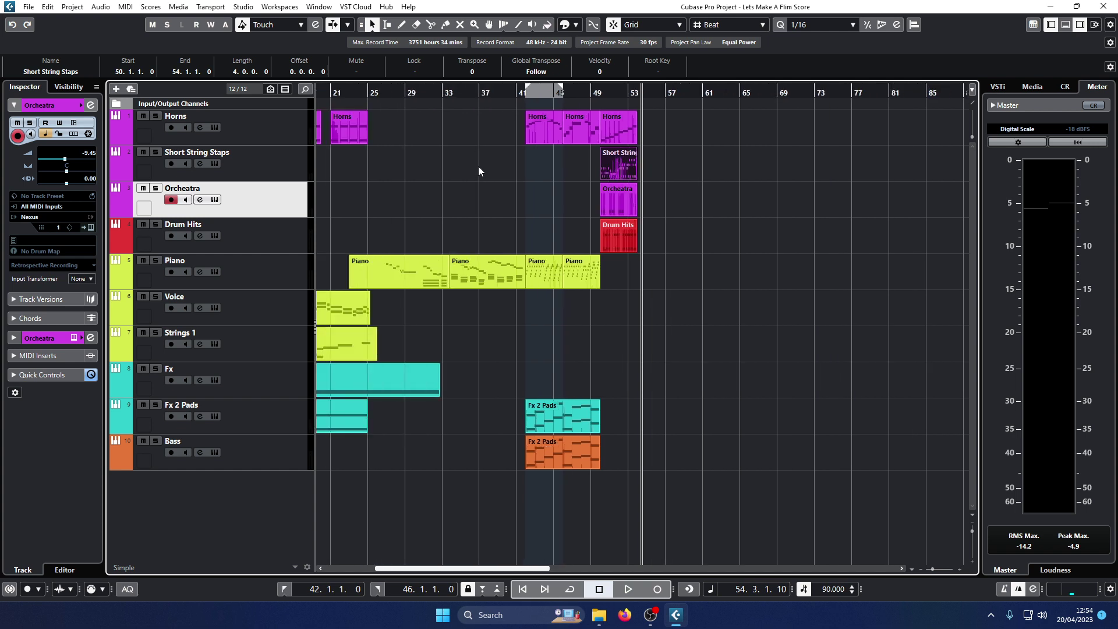
click(392, 93)
key(space)
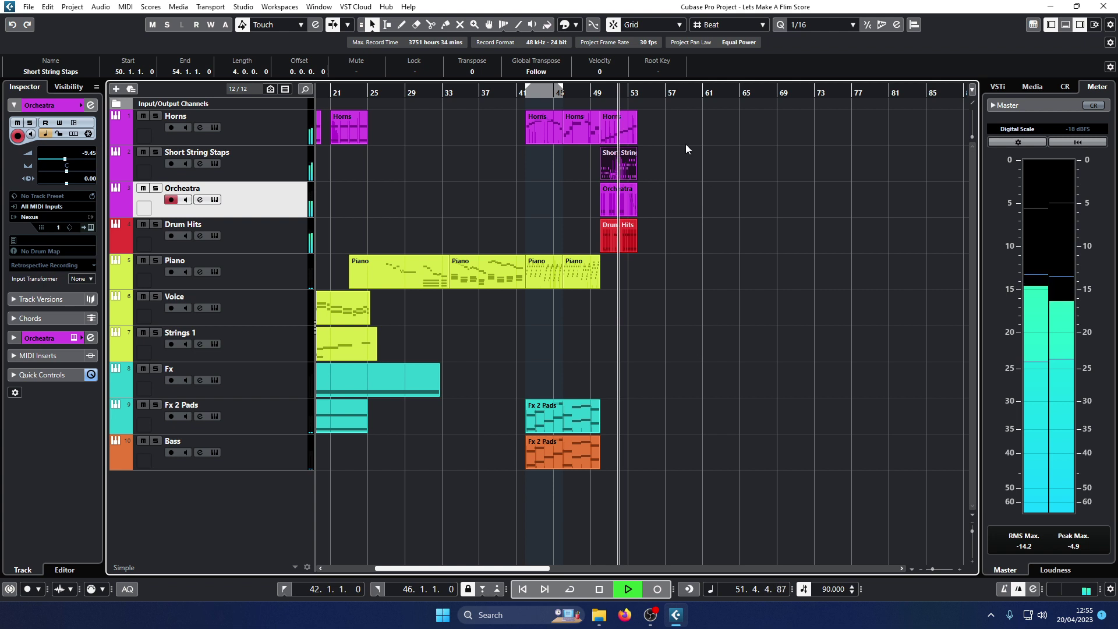
Replay the arrangement from about bar 48 into the Short String Staps, Orcheatra and Drum Hits section, stopping in bar 52
click(582, 93)
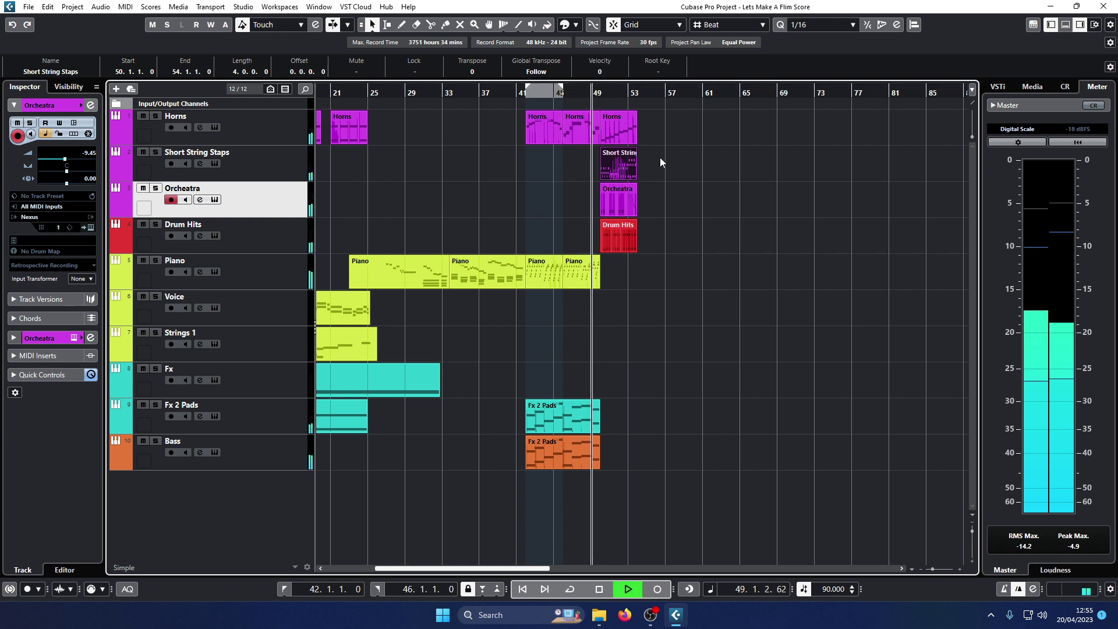
key(h)
key(h)
key(h)
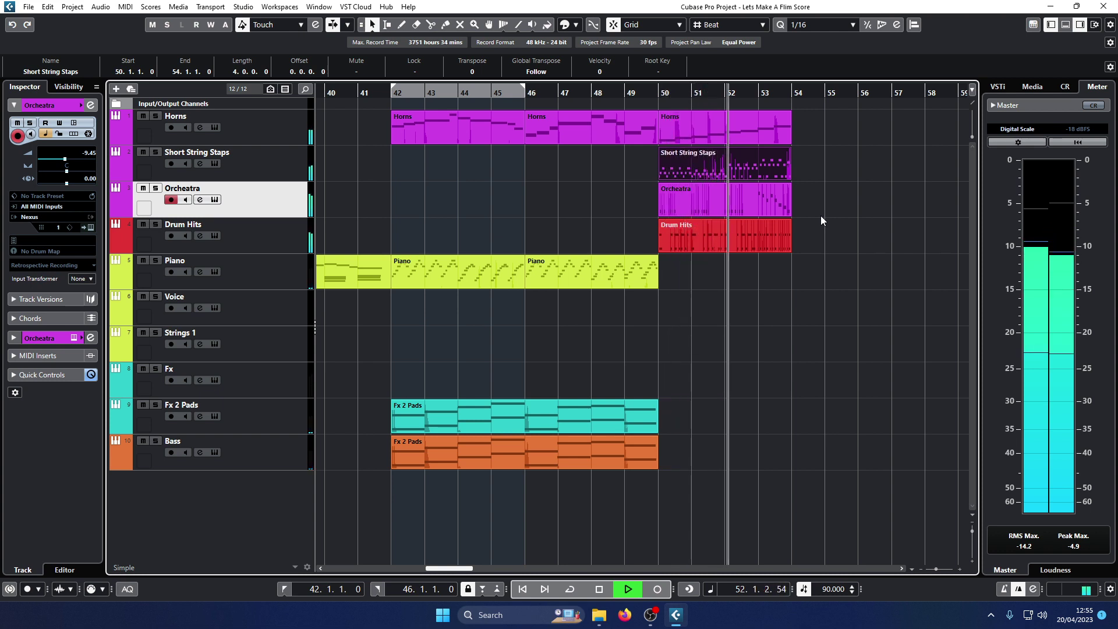
key(space)
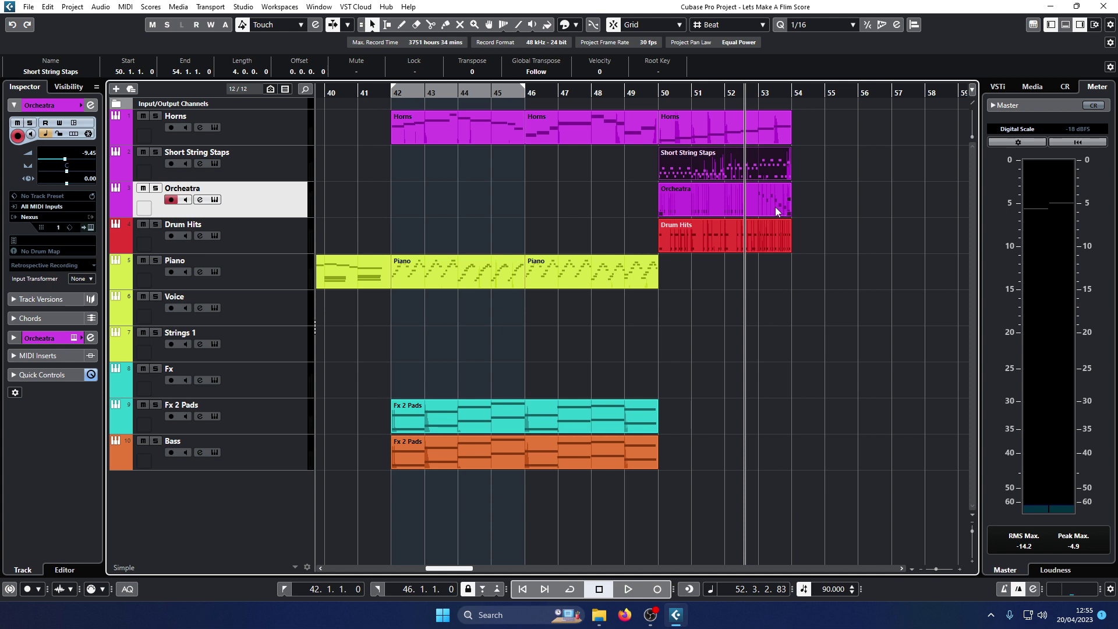
key(g)
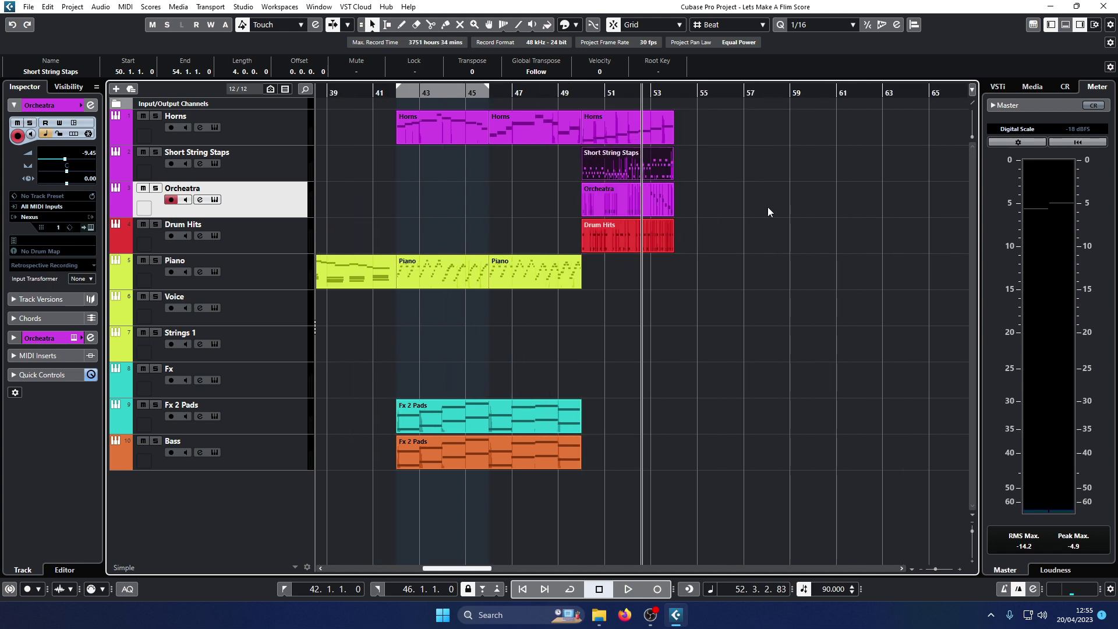
Move all four parts at bar 50 to bar 59 and copy the Short String Staps part back to bar 50
drag(746, 267, 802, 129)
click(735, 137)
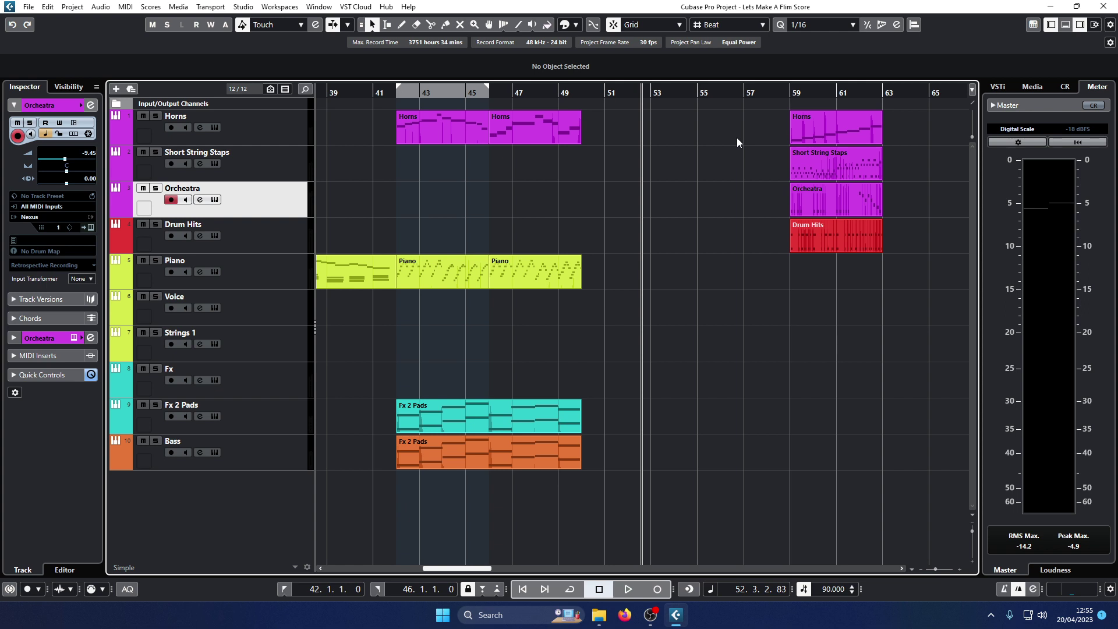
double_click(539, 91)
drag(832, 159, 873, 151)
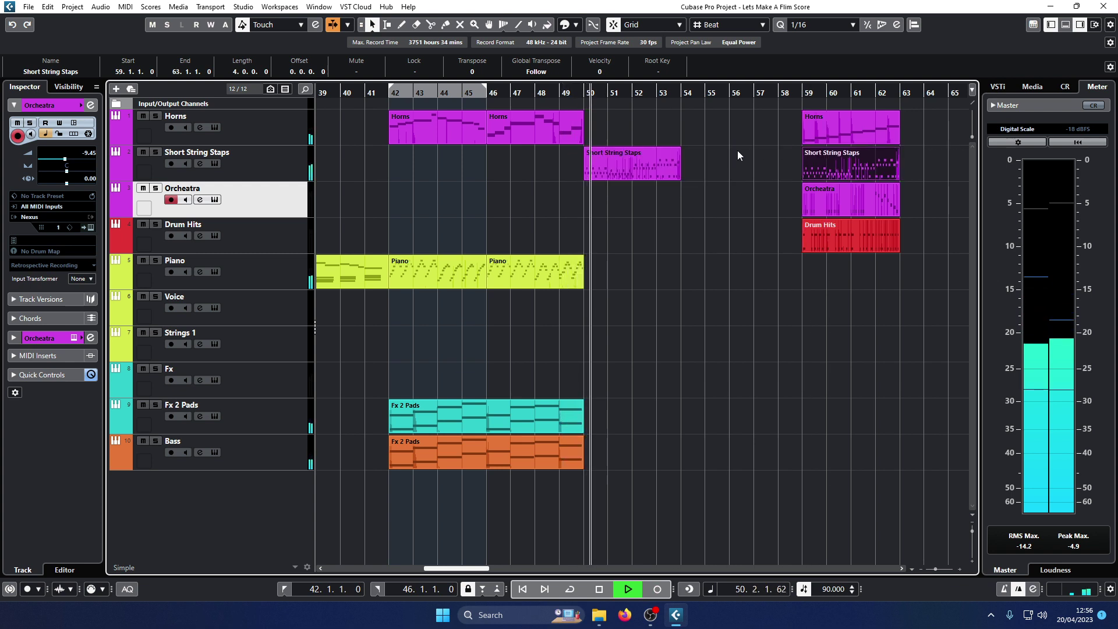
key(space)
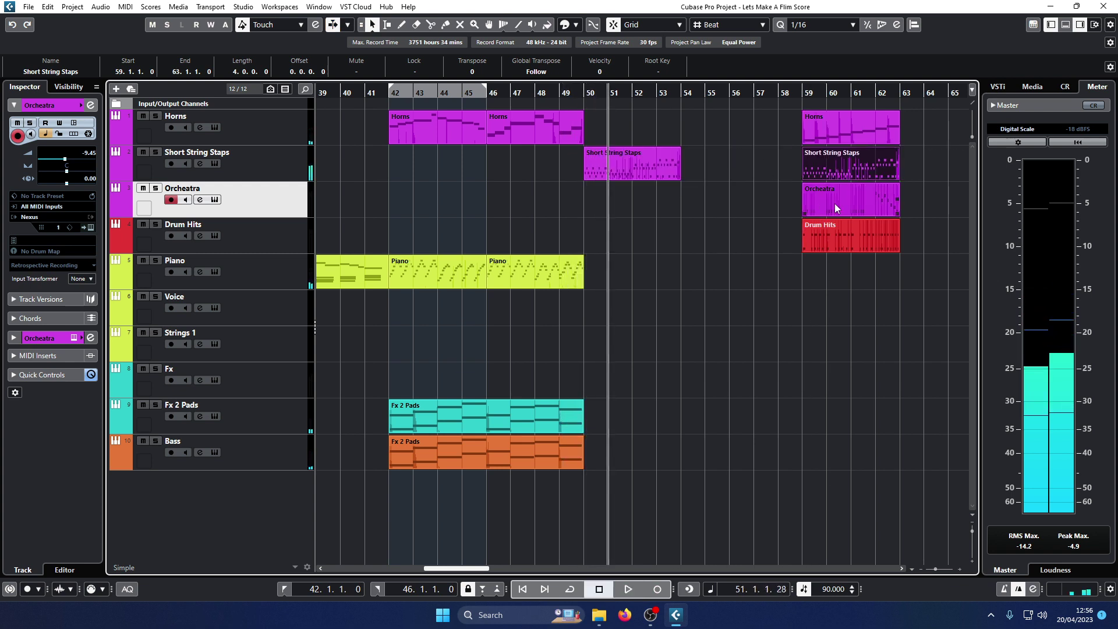
Copy the Orcheatra part from bar 59 to bar 50 and lower the Orcheatra track's volume to -11.8 during playback
drag(834, 203, 617, 212)
click(566, 95)
key(space)
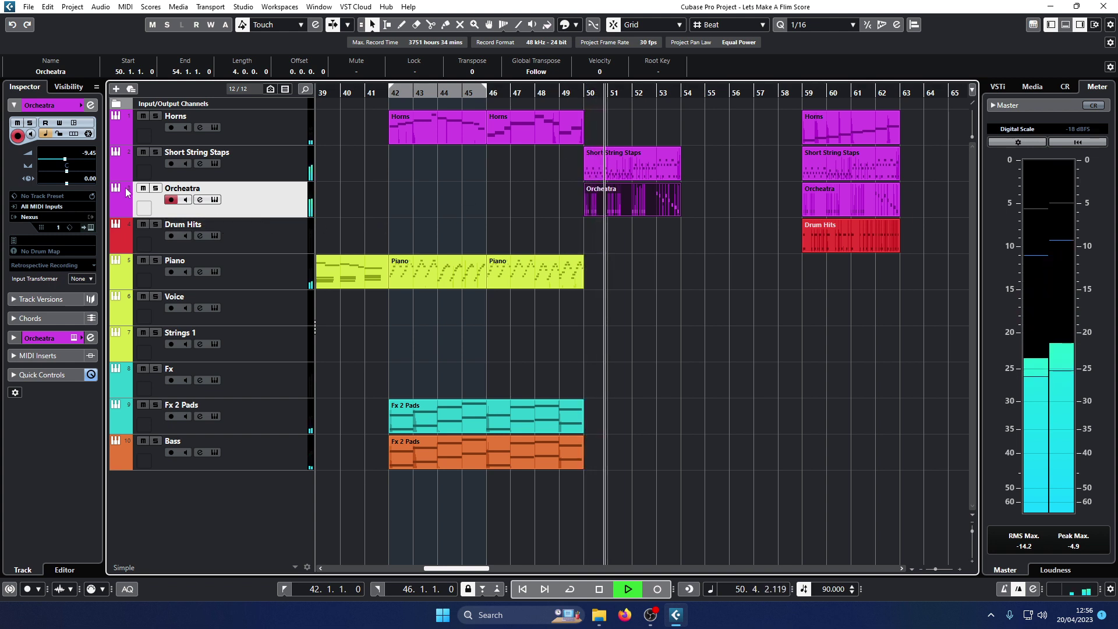
key(space)
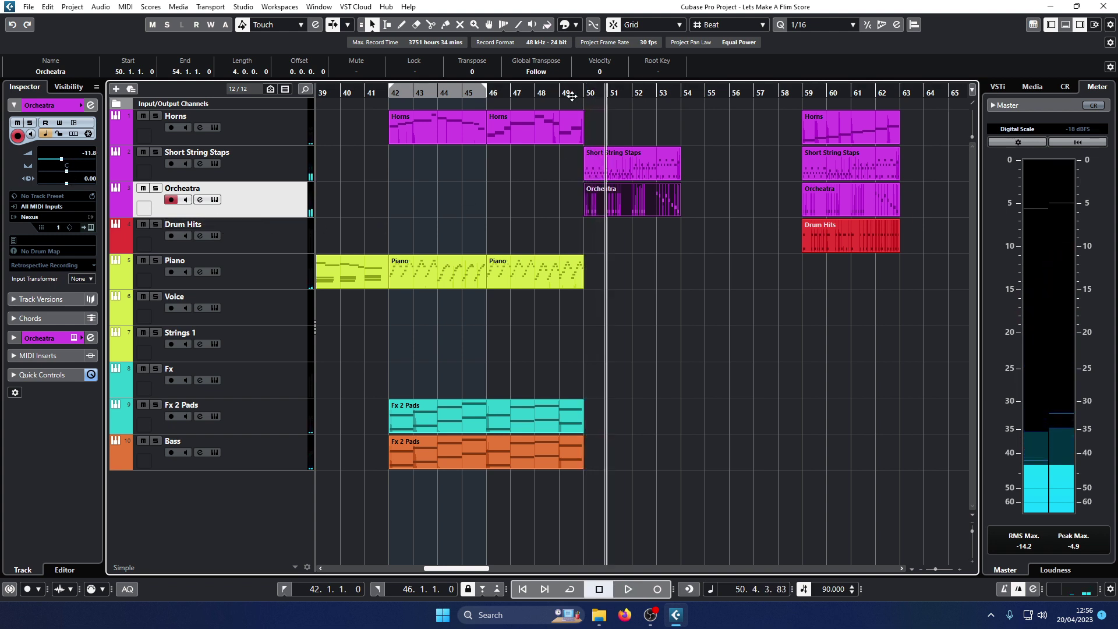
Play the Short String Staps and Orcheatra parts together from bar 49, restarting once from the same bar
drag(571, 96, 574, 94)
key(space)
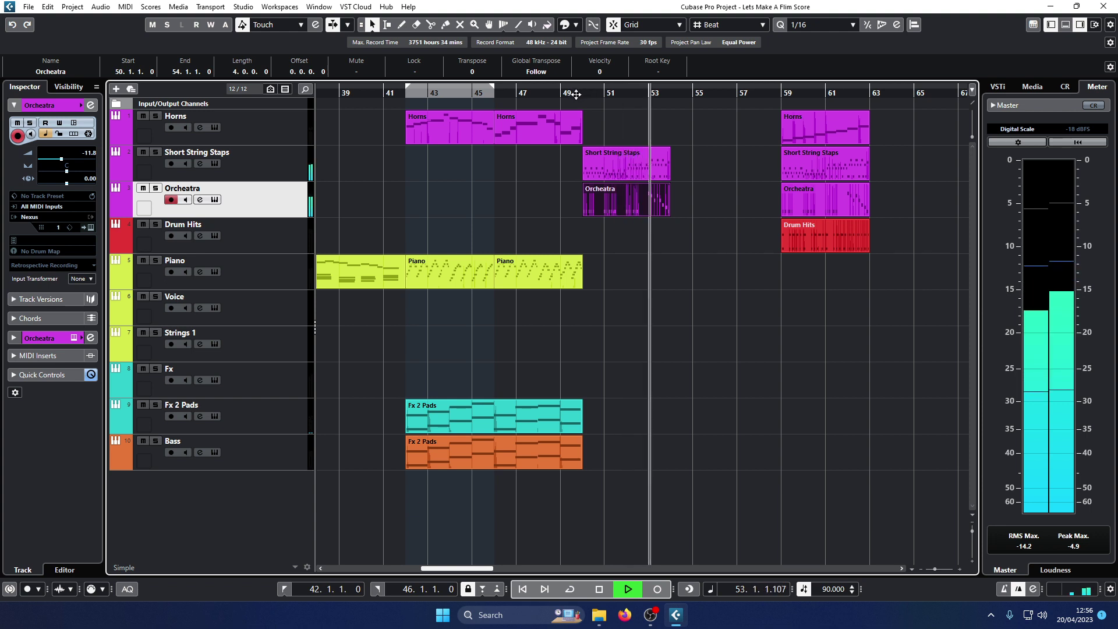
click(564, 93)
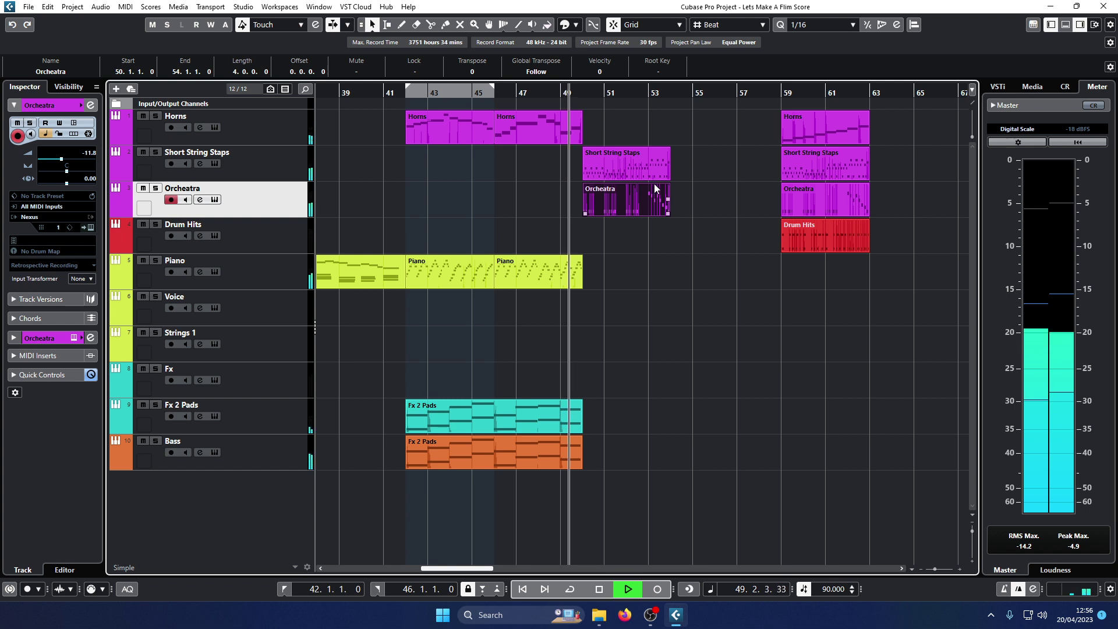
Cut the Short String Staps and Orcheatra parts at bar 50 to one bar and repeat them up to bar 54
key(h)
key(h)
key(h)
drag(858, 258, 744, 166)
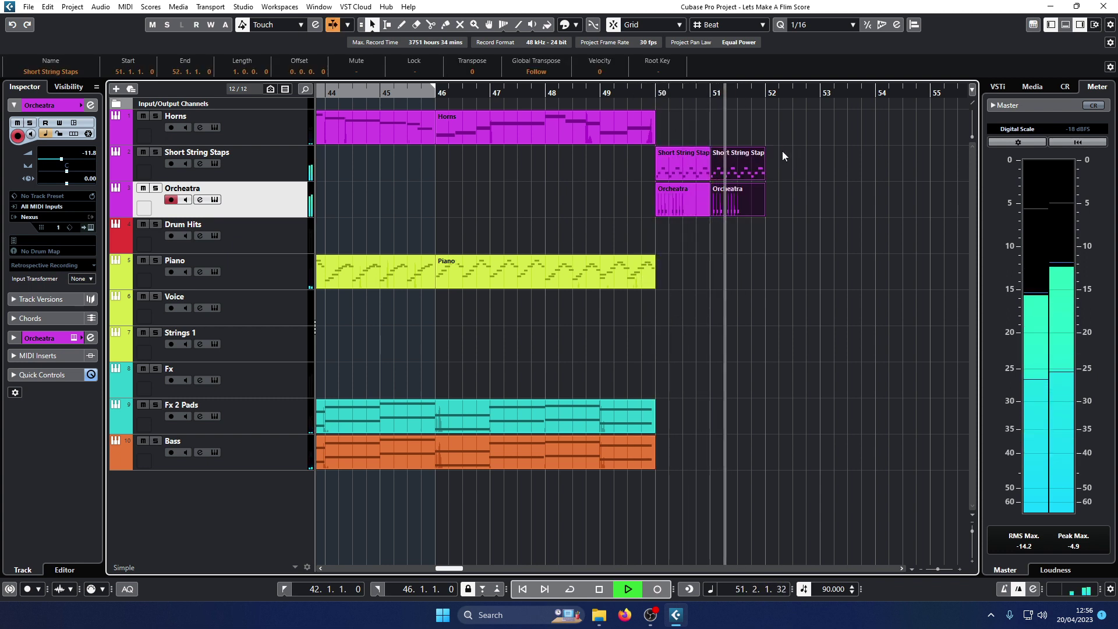
drag(787, 156, 792, 200)
click(795, 243)
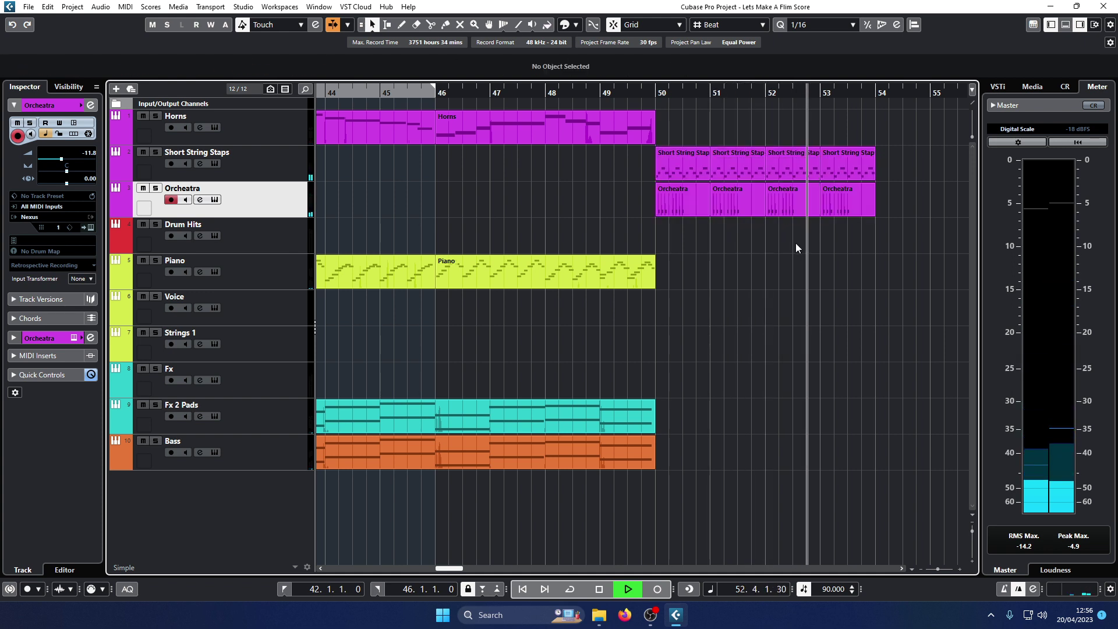
Delete the Short String Staps and Orcheatra repeats in bars 52 and 53, and move the four parts at bar 59 to bar 52
key(g)
key(g)
key(g)
key(g)
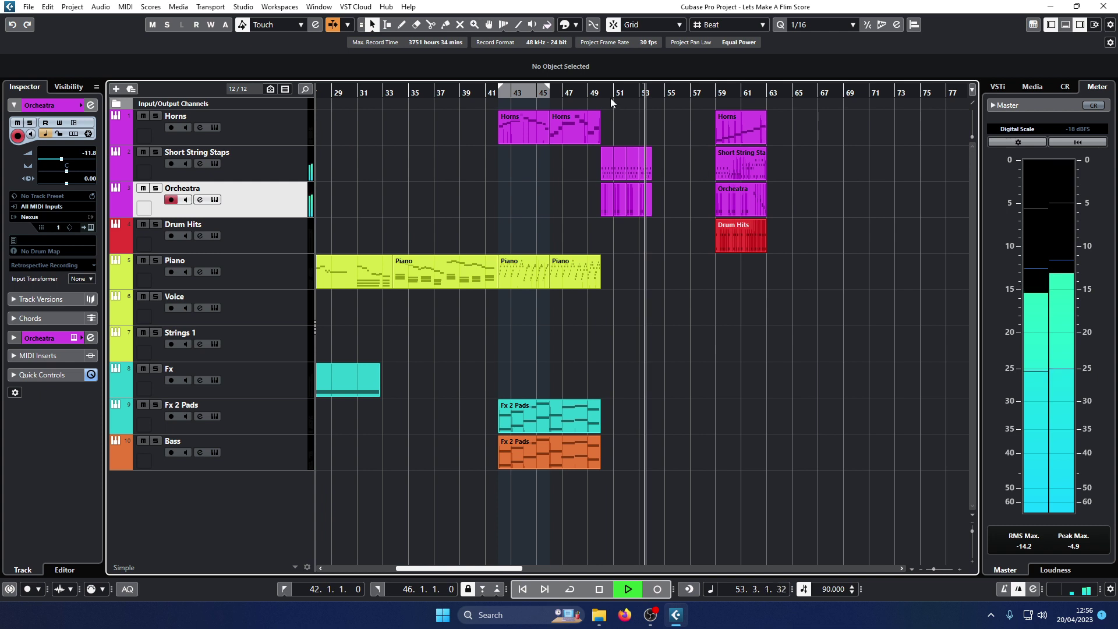
click(608, 97)
drag(701, 219, 640, 132)
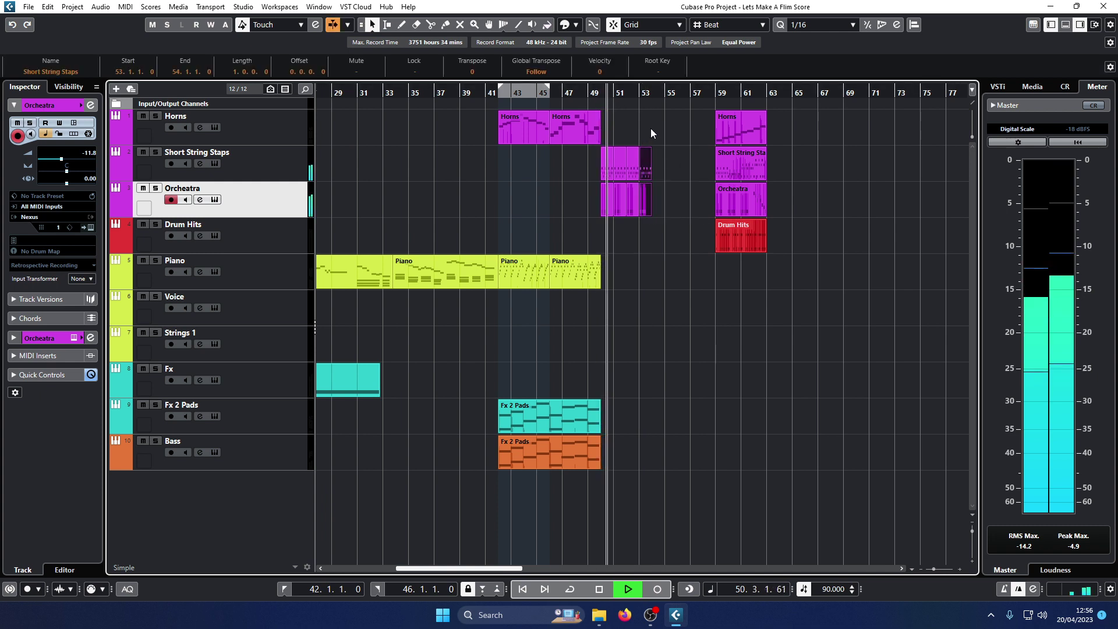
drag(641, 199, 637, 131)
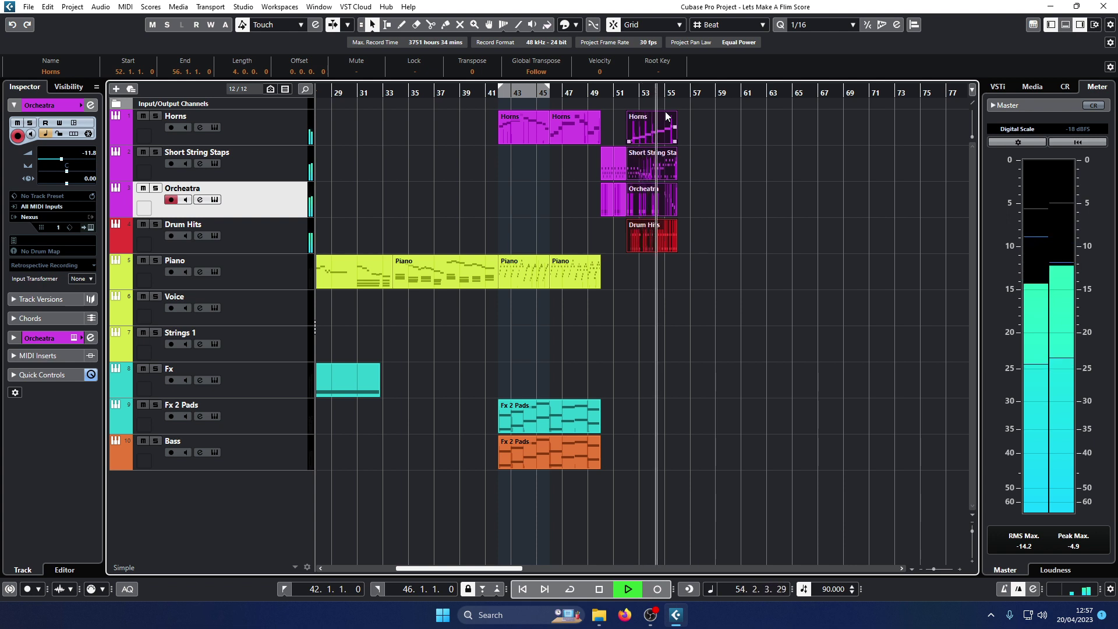
Copy the earlier Horns part ending near bar 25 to bar 50 on the same track
key(h)
key(h)
key(h)
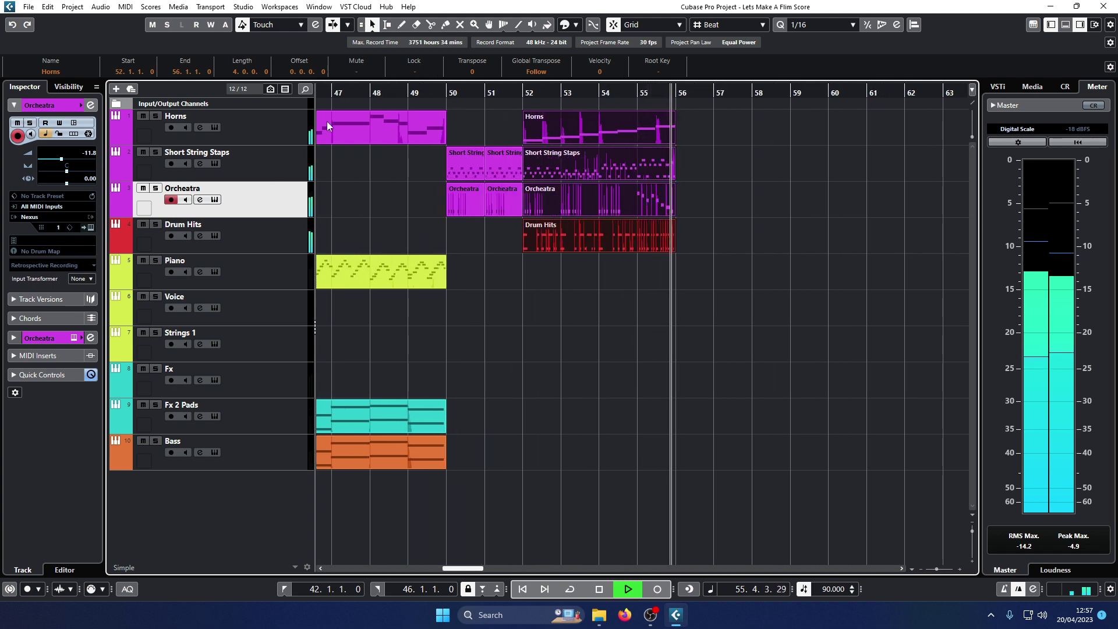
key(g)
key(g)
key(g)
key(g)
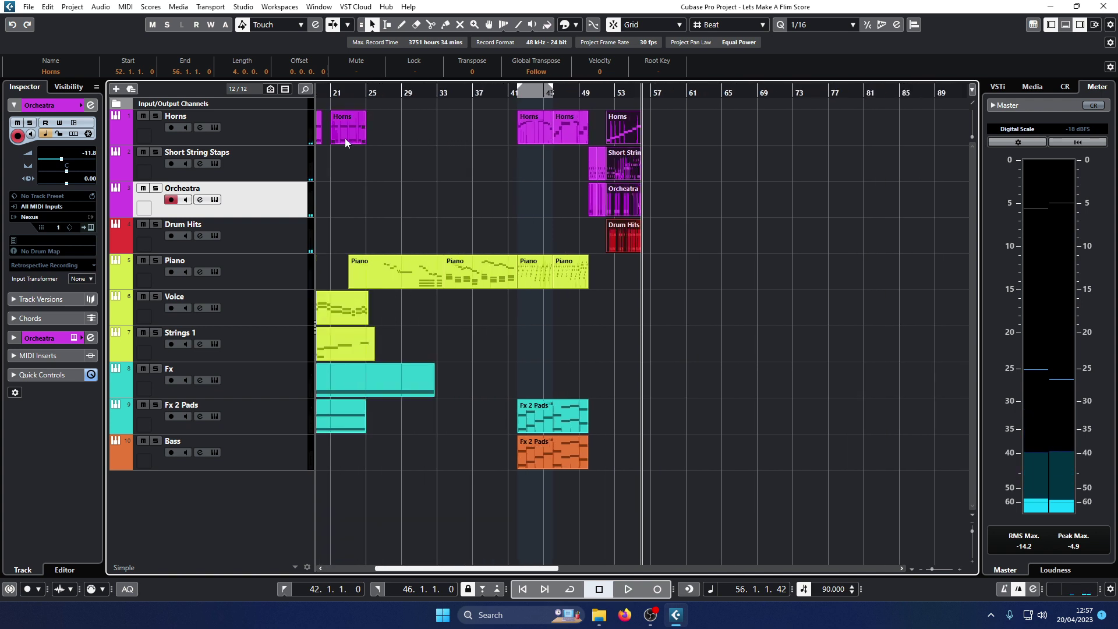
drag(344, 138, 602, 128)
click(590, 93)
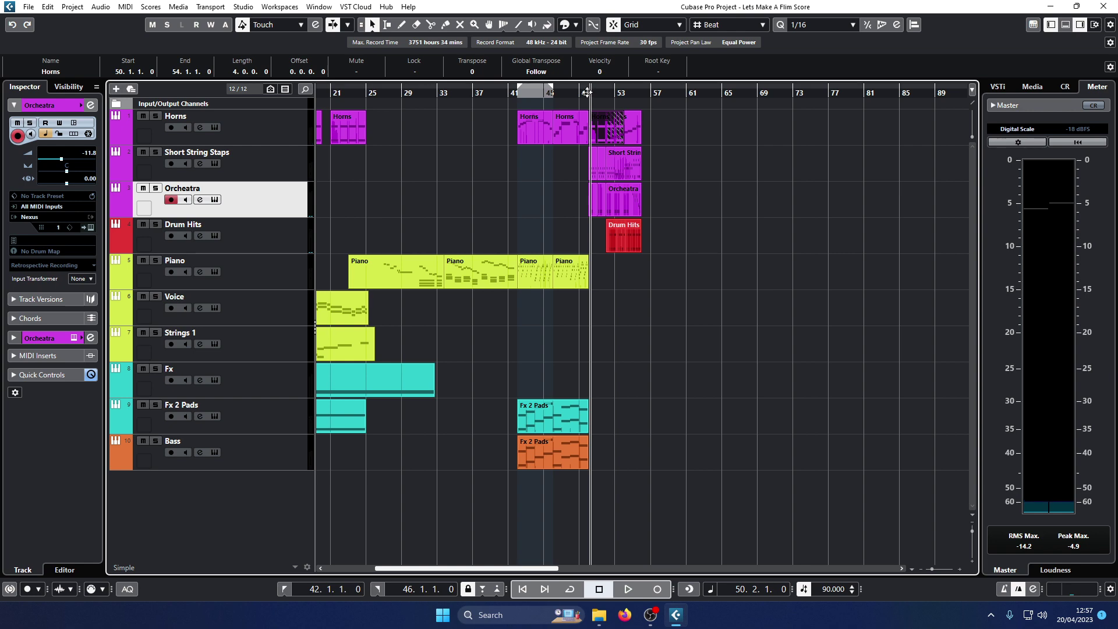
Shorten the copied Horns part at bar 50 to one bar, ending at bar 51
key(h)
key(h)
key(h)
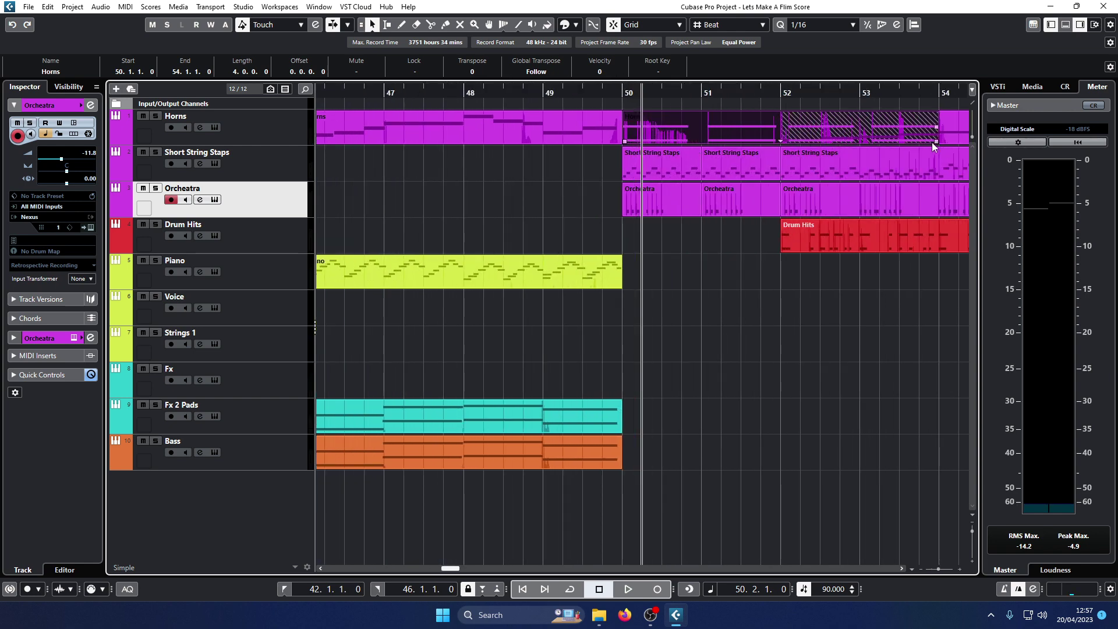
drag(935, 141, 695, 152)
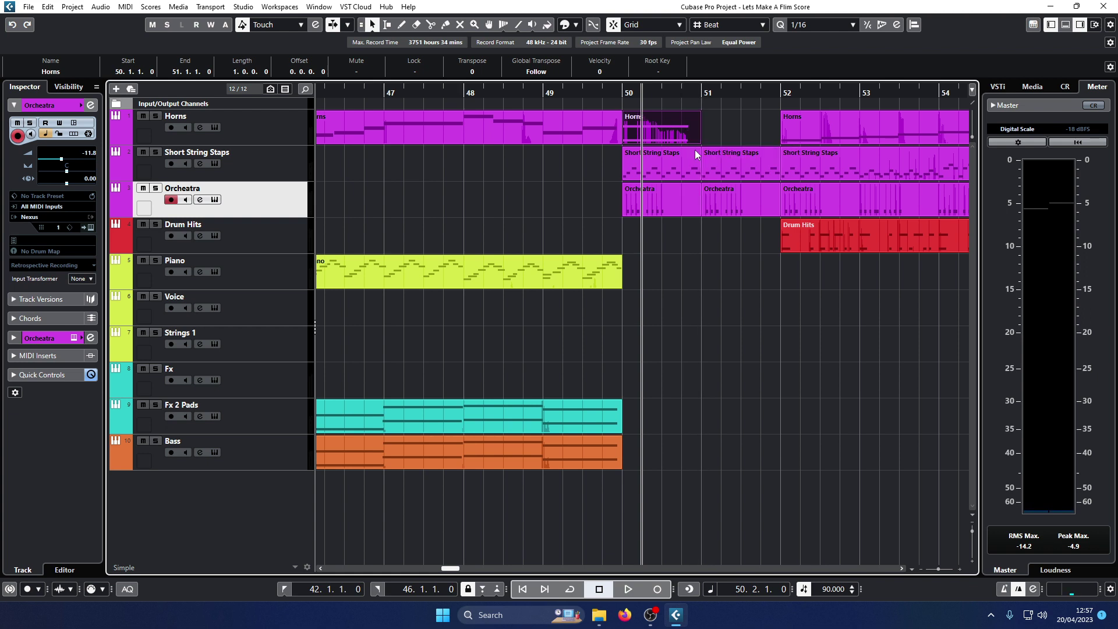
Delete the C1 and C2 notes after bar 51 from the one-bar Horns part in the Key Editor, and close the editor
click(621, 95)
double_click(667, 128)
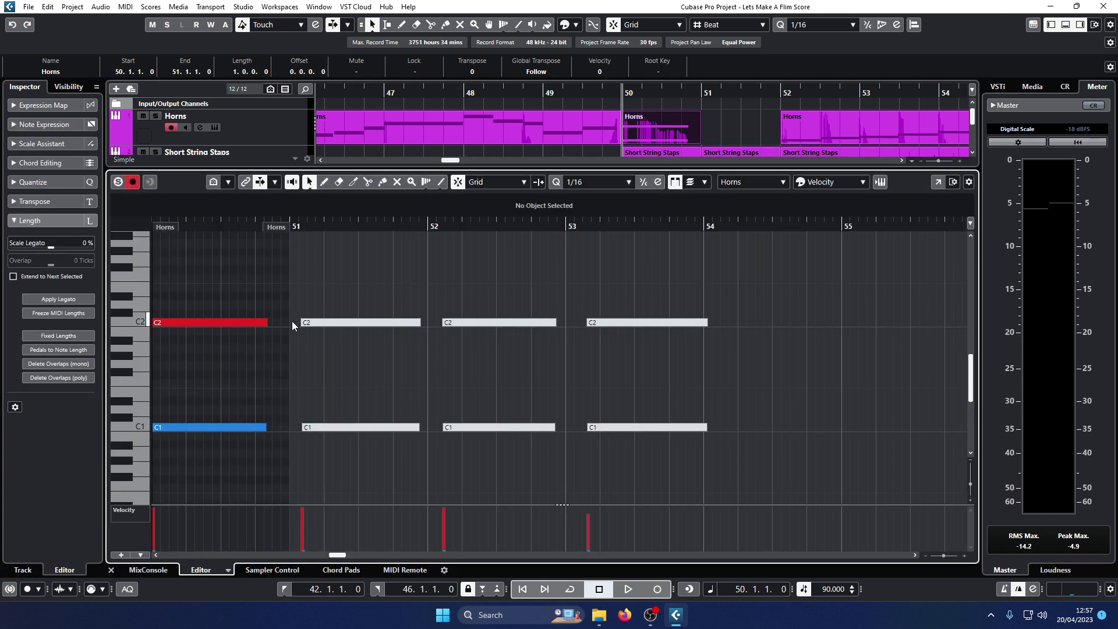
drag(292, 322, 727, 445)
key(Delete)
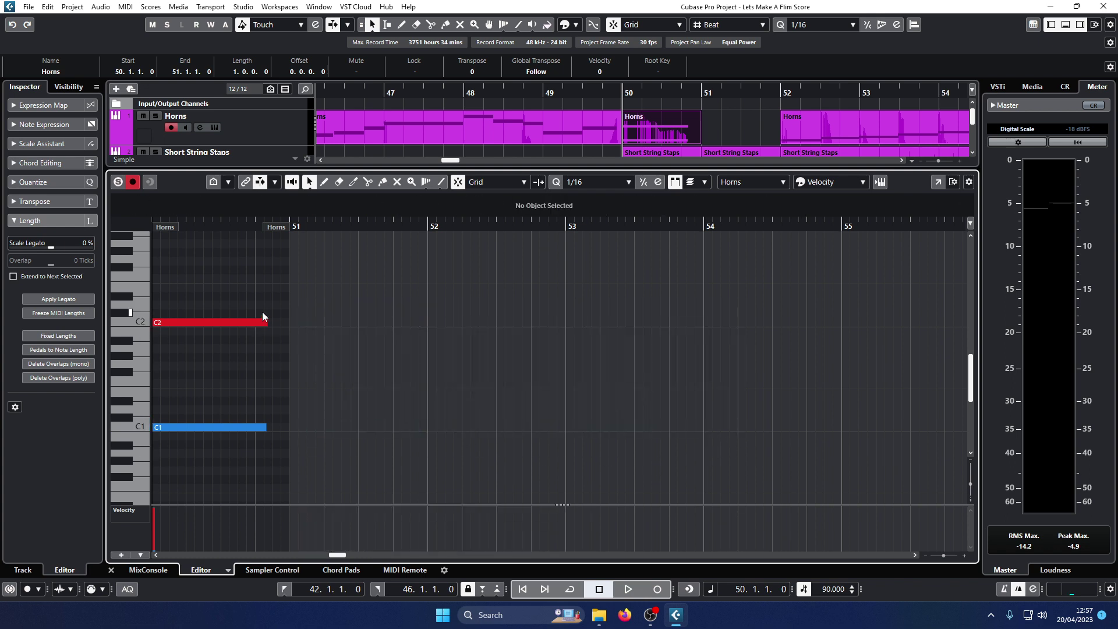
drag(279, 293, 252, 457)
click(111, 570)
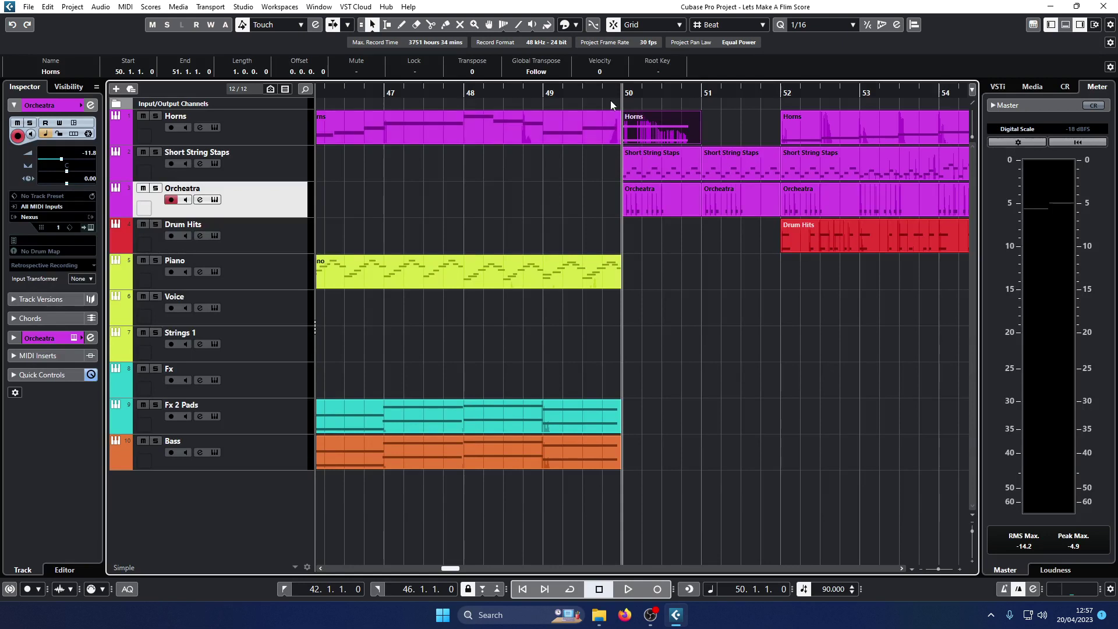
Play the arrangement from the middle of bar 49 through the rebuilt section and stop just past bar 56
click(588, 94)
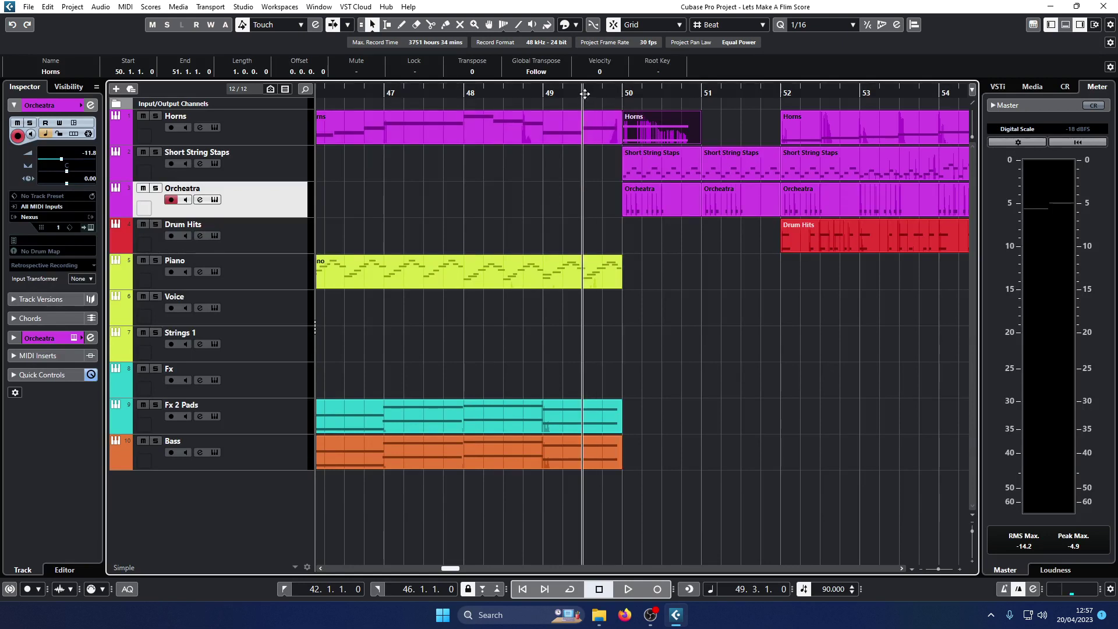
key(g)
key(g)
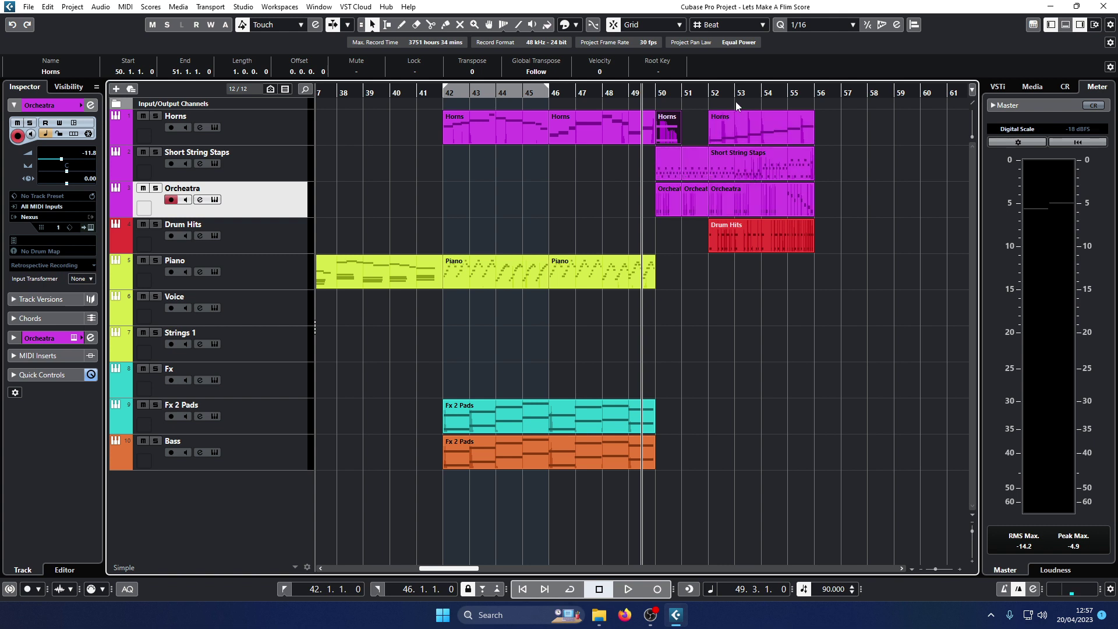
drag(735, 101, 720, 230)
click(692, 235)
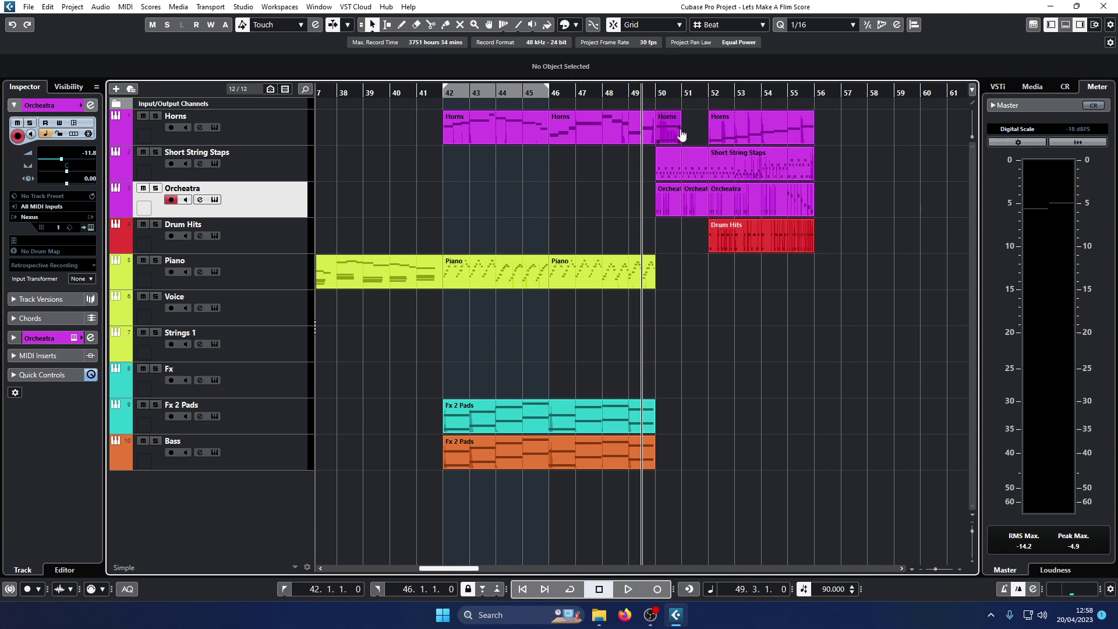
mouse_move(668, 127)
mouse_down()
mouse_move(695, 127)
mouse_move(670, 127)
mouse_up()
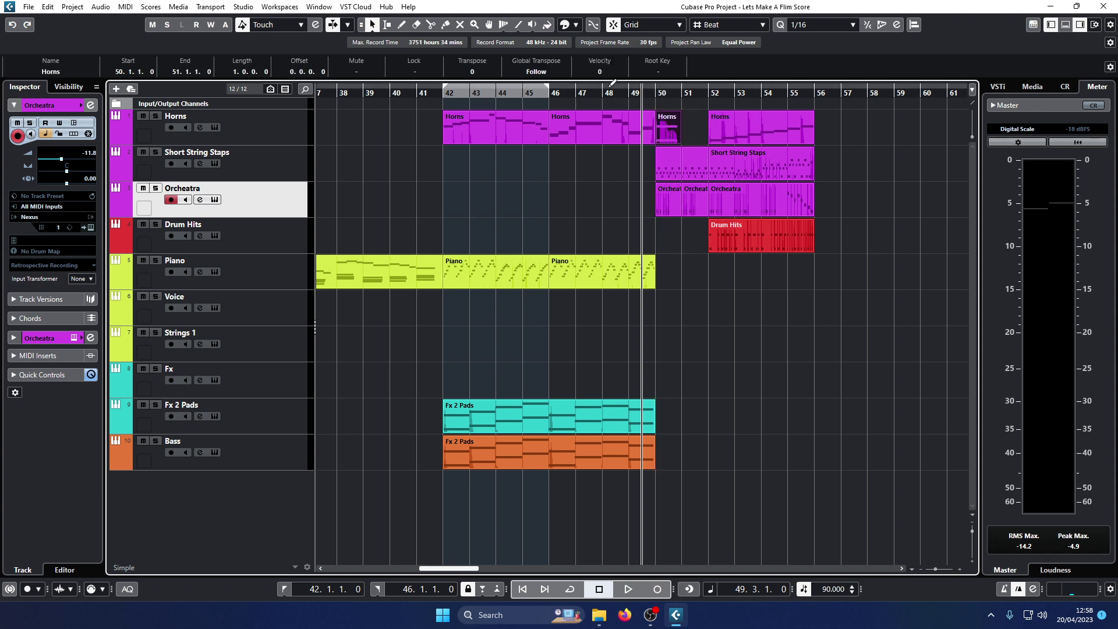
key(space)
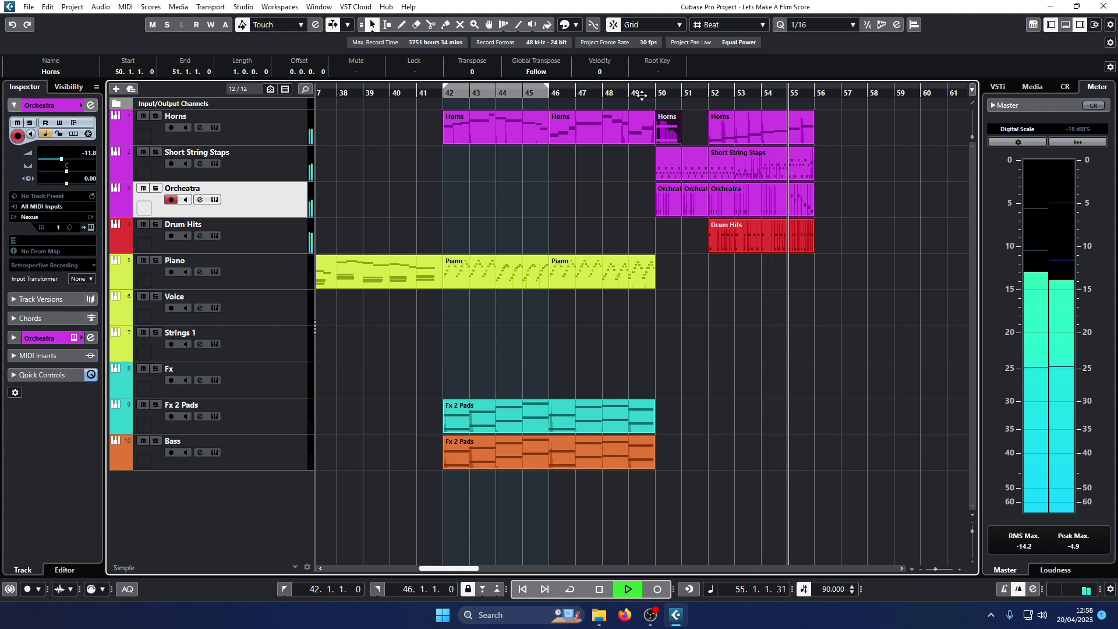
key(h)
key(g)
key(g)
key(g)
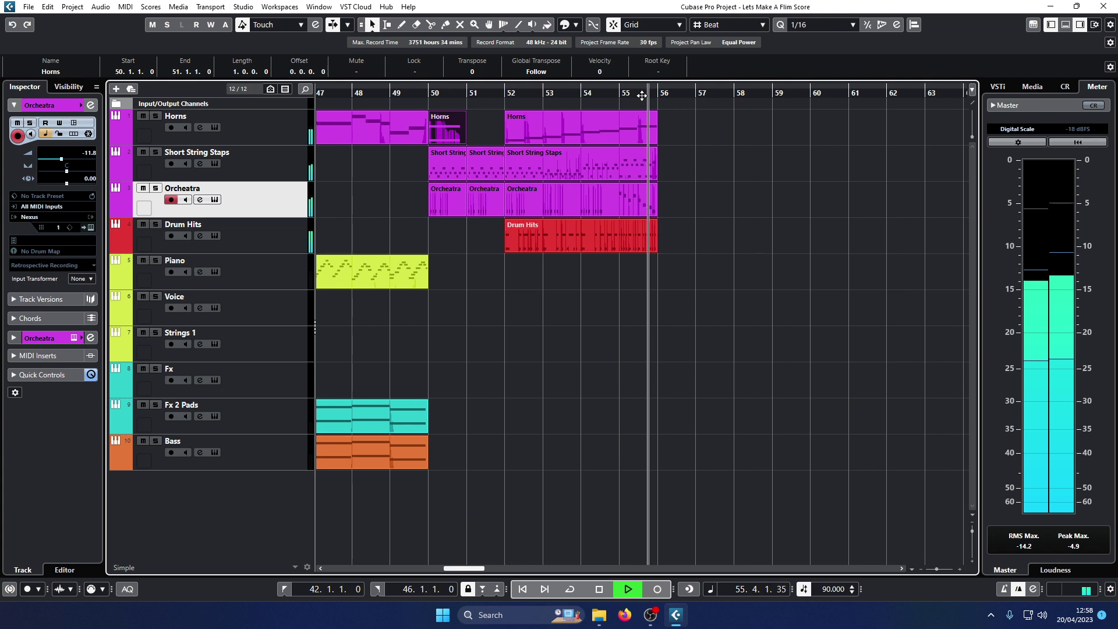
key(space)
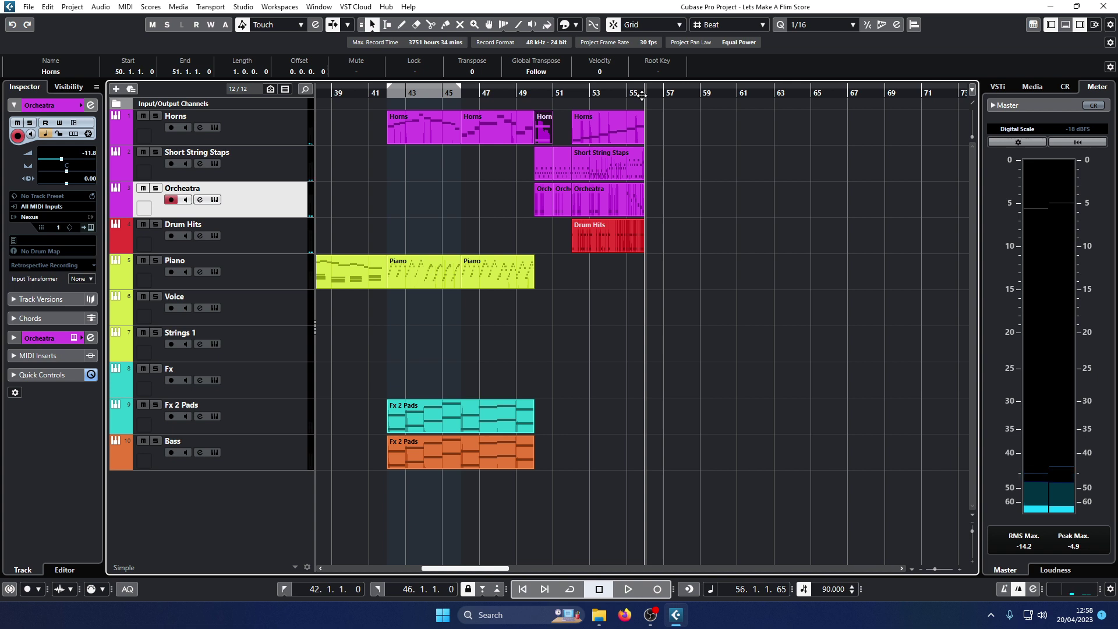
key(h)
key(h)
key(h)
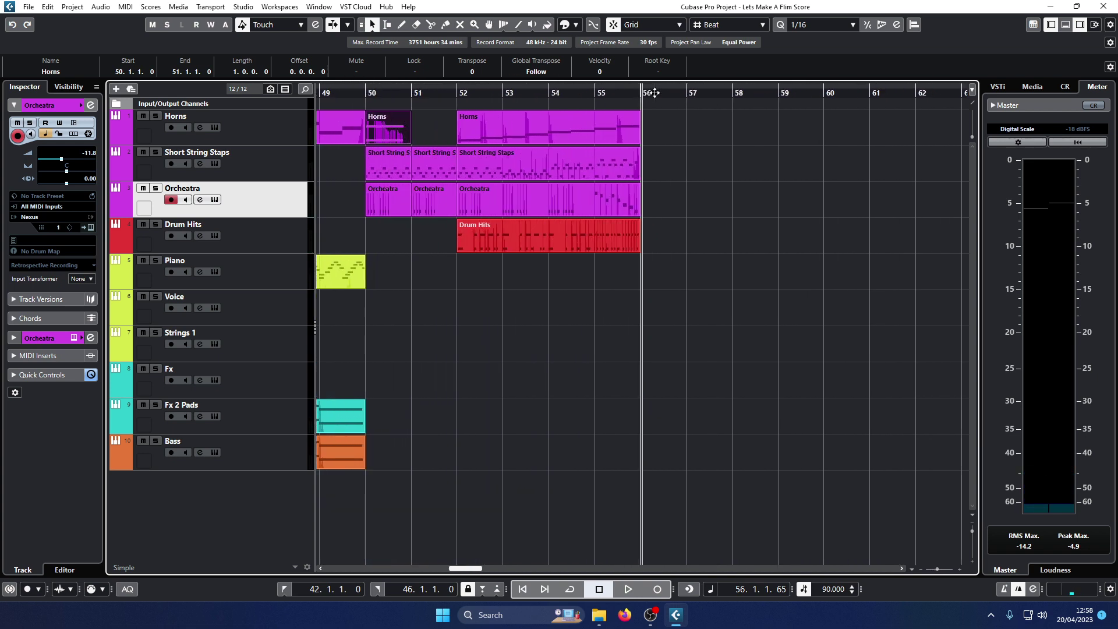
key(g)
key(g)
key(g)
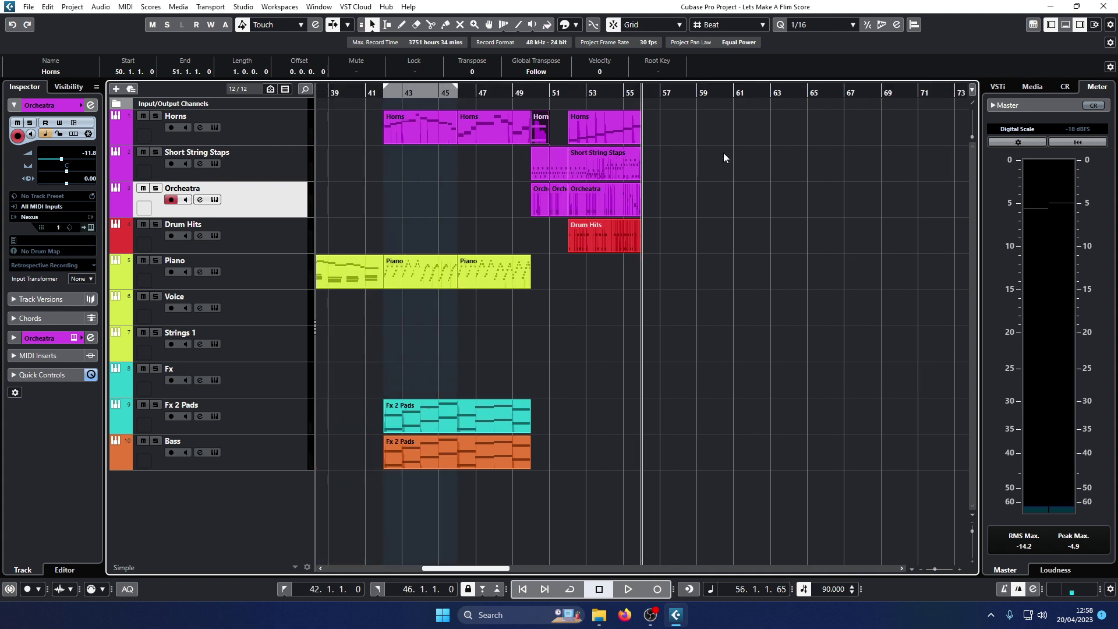
key(h)
key(h)
key(h)
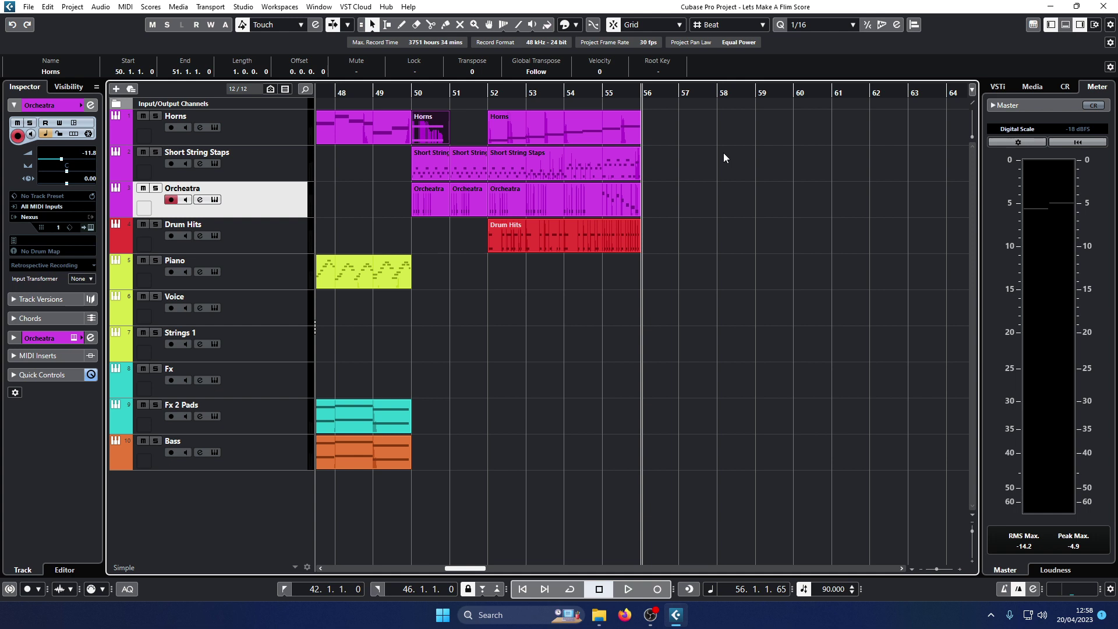
key(g)
key(g)
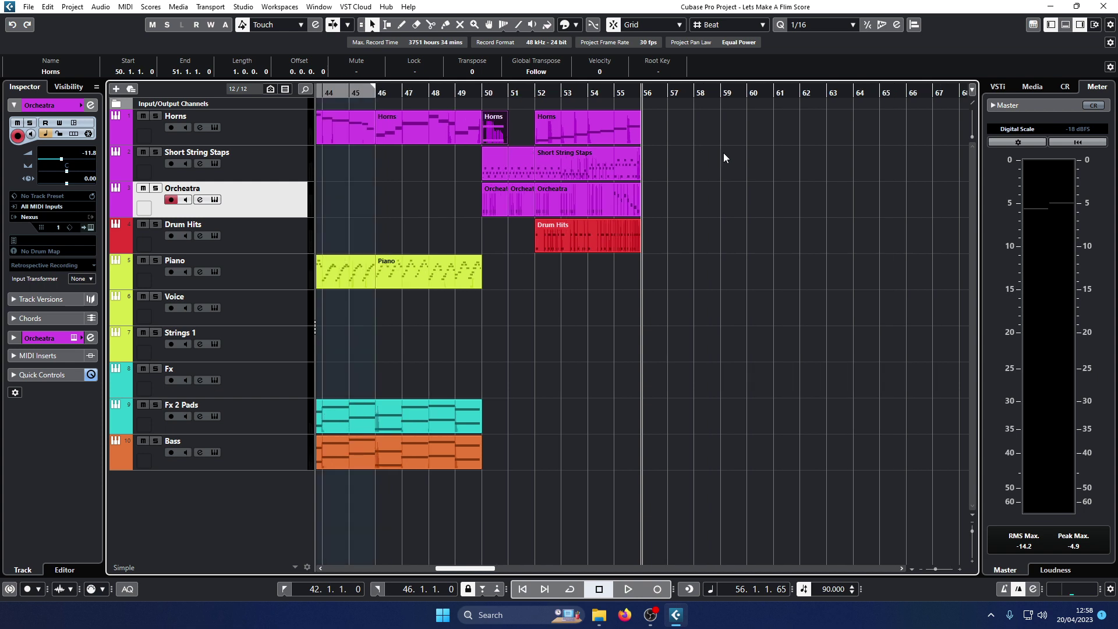
Audition the Bass, Fx 2 Pads, Fx, Strings 1, Voice, Drum Hits and Orcheatra tracks by selecting them in turn
click(273, 438)
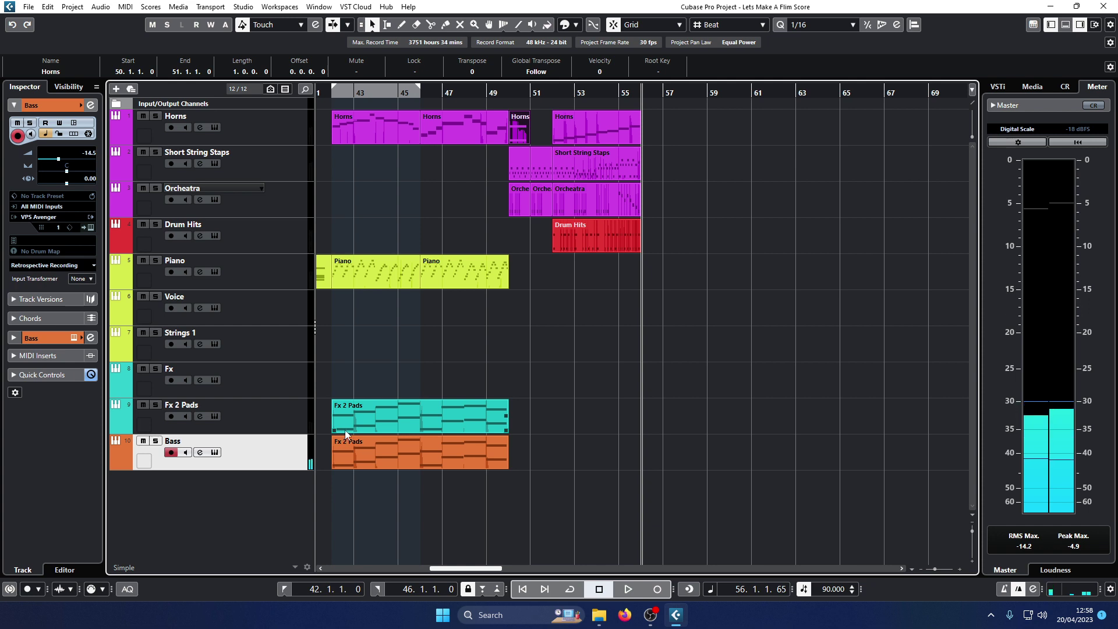
click(286, 404)
click(293, 378)
click(289, 345)
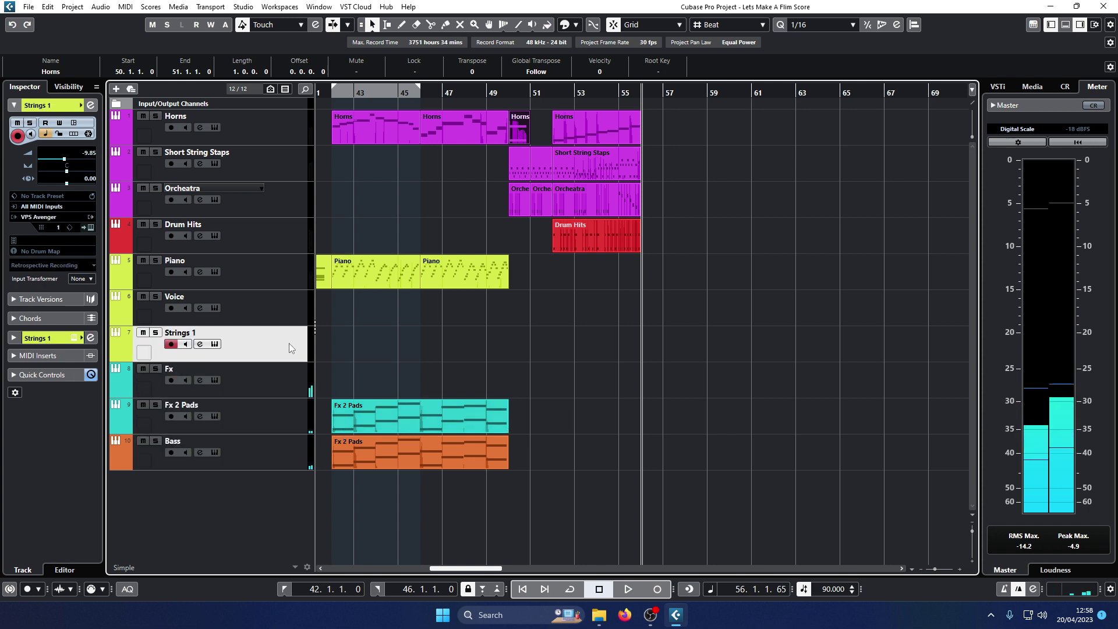
click(285, 303)
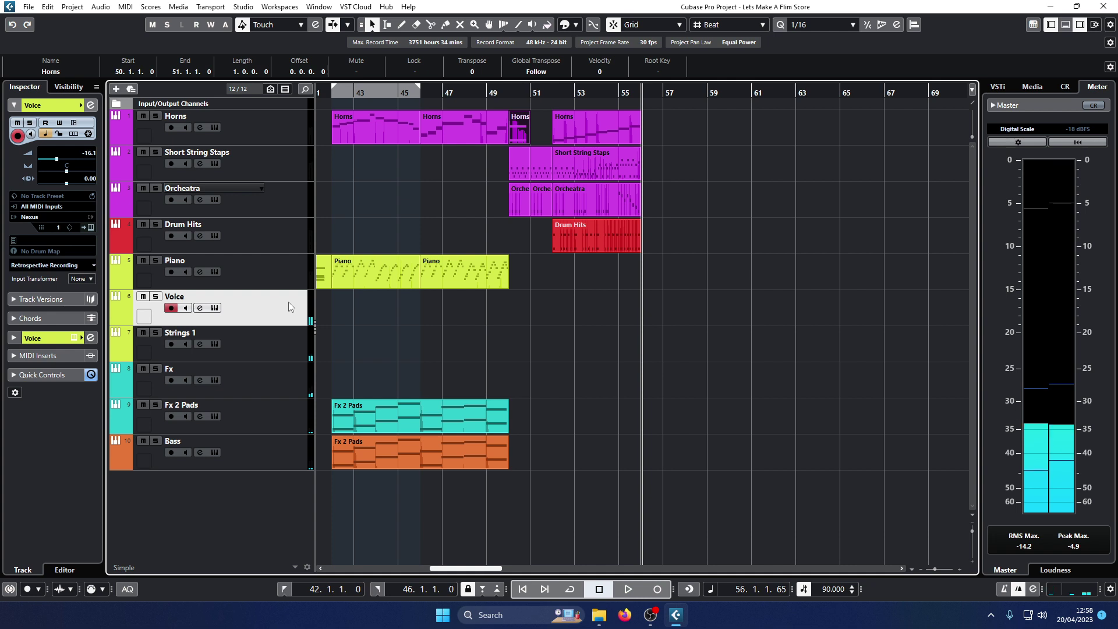
click(279, 227)
click(293, 190)
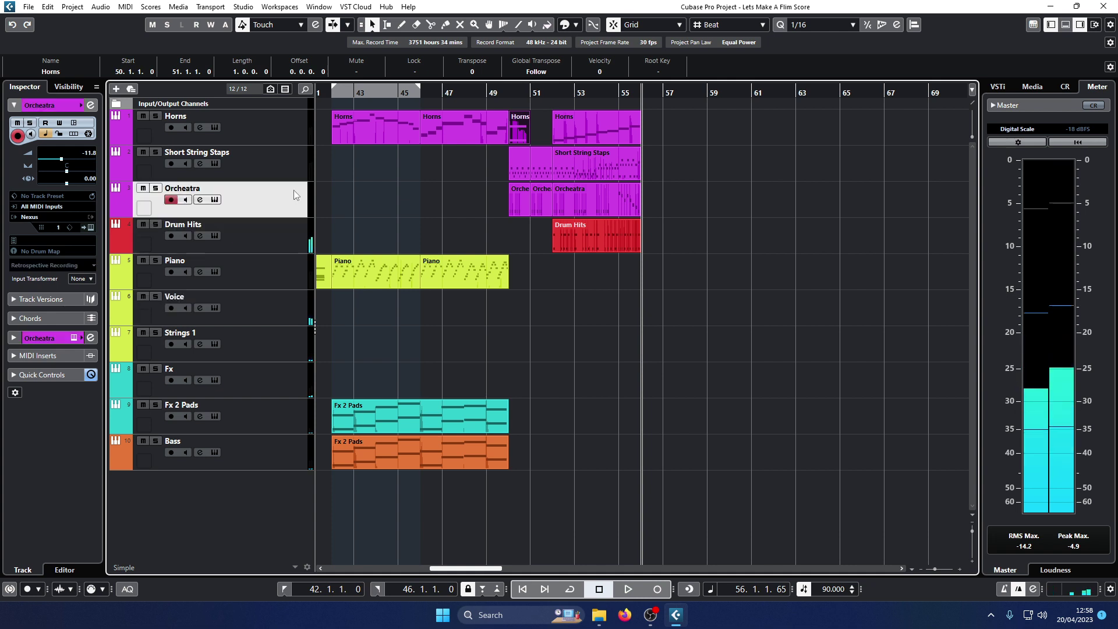
Set the playback position to bar 50 and audition the Short String Staps, Orcheatra and Drum Hits tracks by selecting them in turn
click(291, 163)
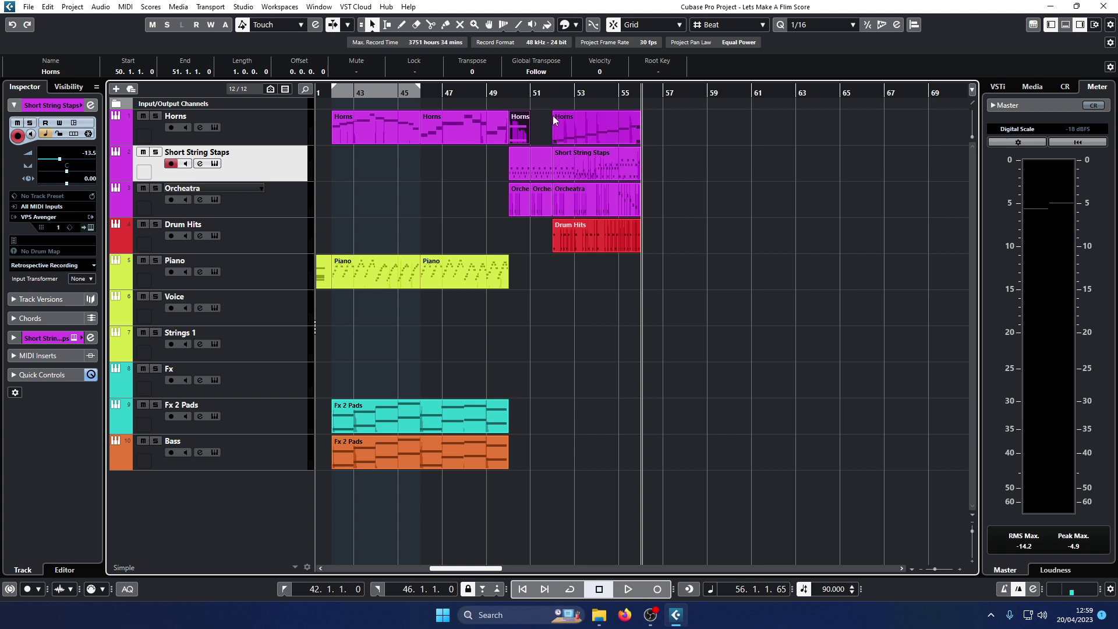
click(504, 94)
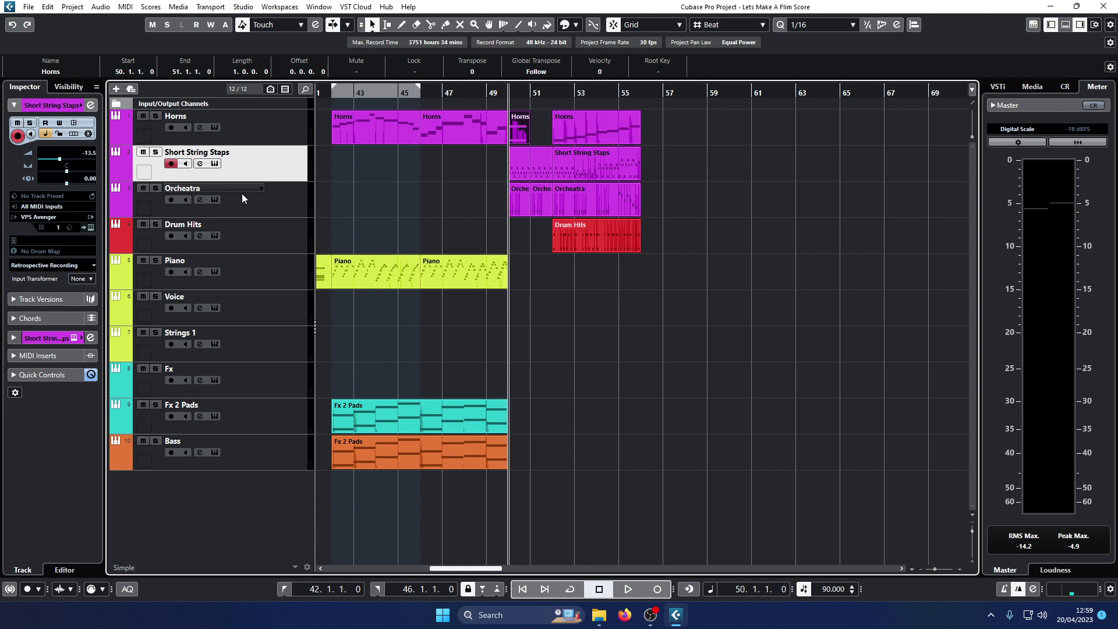
click(277, 211)
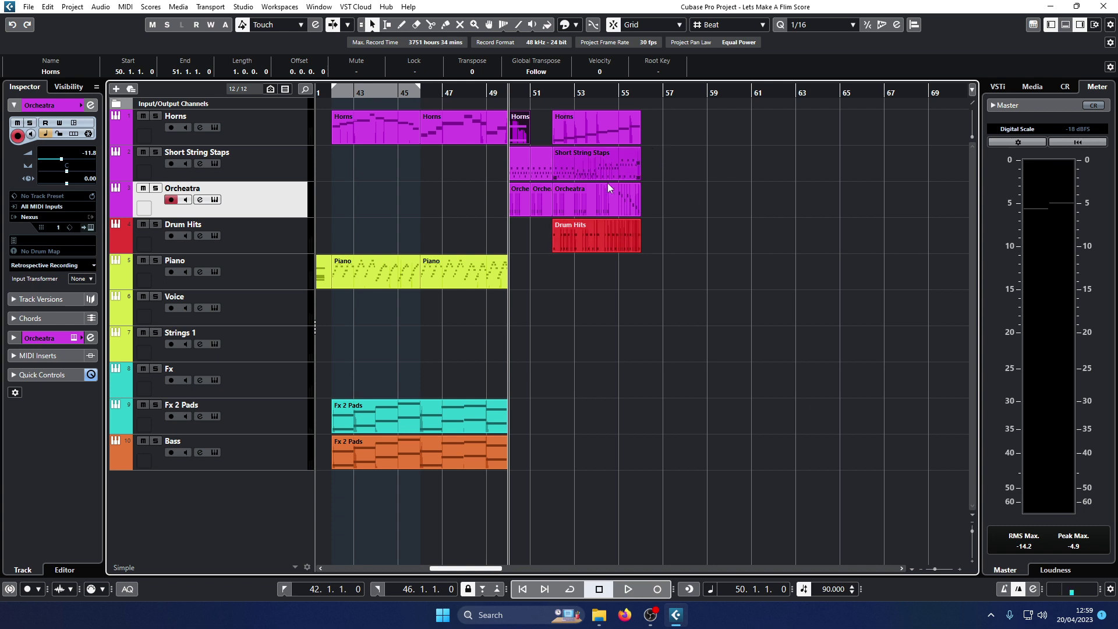
click(274, 235)
click(272, 209)
click(265, 163)
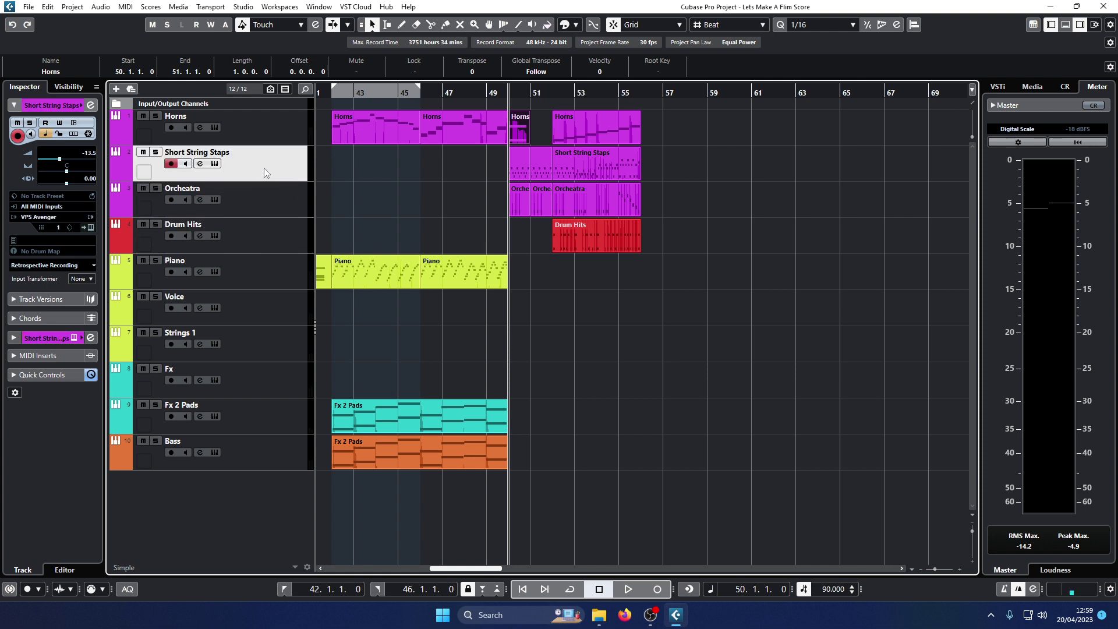
Select the Orcheatra track and play the arrangement from bar 50 until past bar 58
click(272, 209)
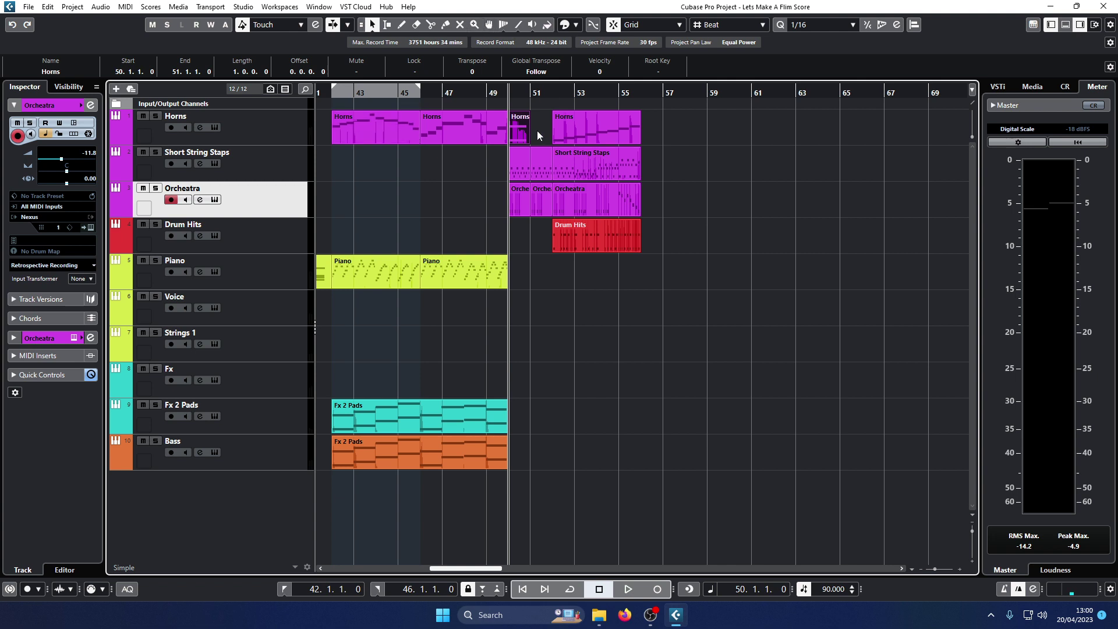
key(space)
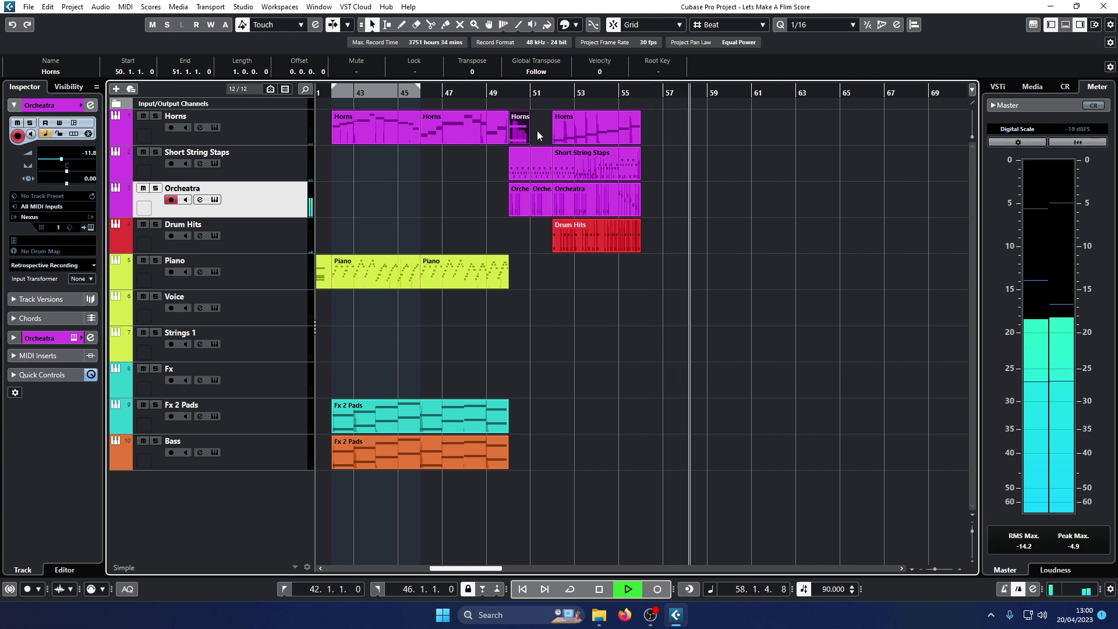
key(space)
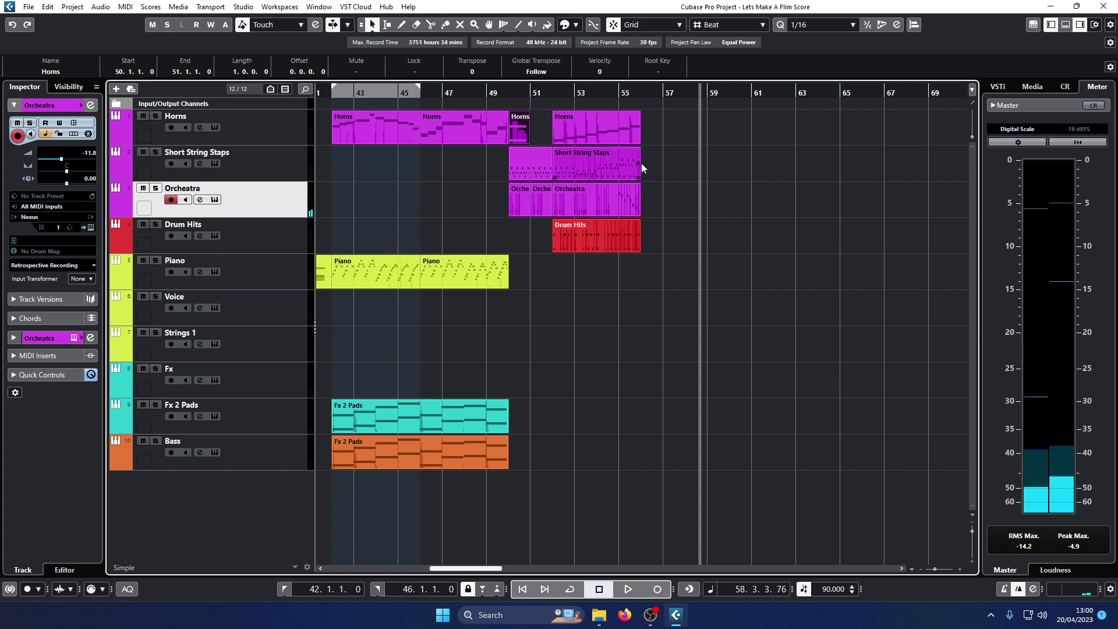
Place the project cursor at bar 56, where the existing climax parts end, and turn on the metronome click
click(640, 94)
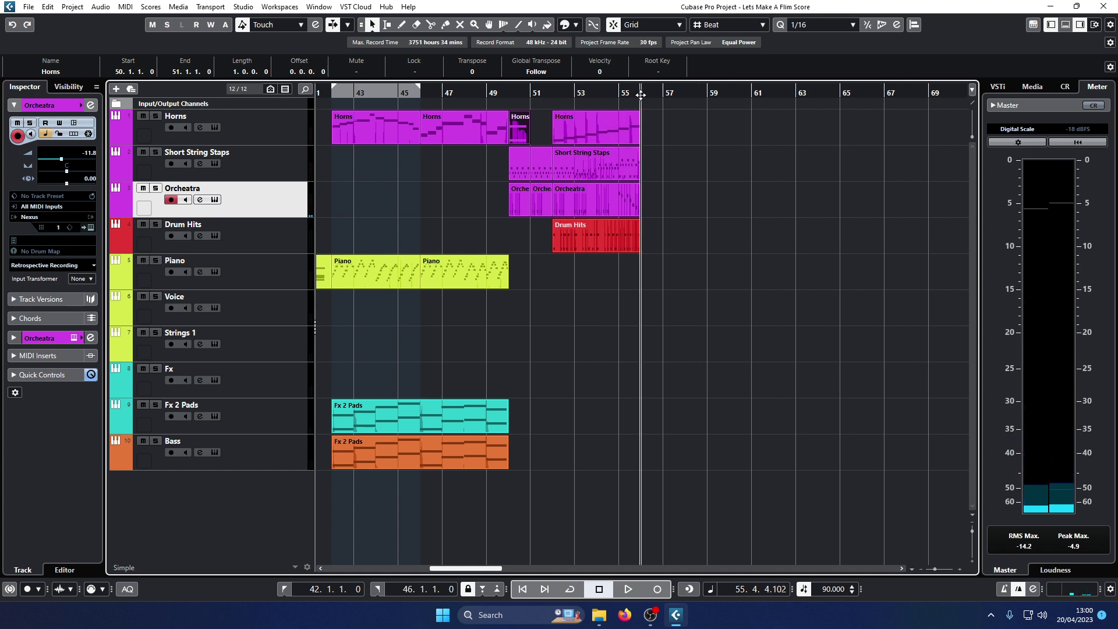
drag(641, 95, 644, 108)
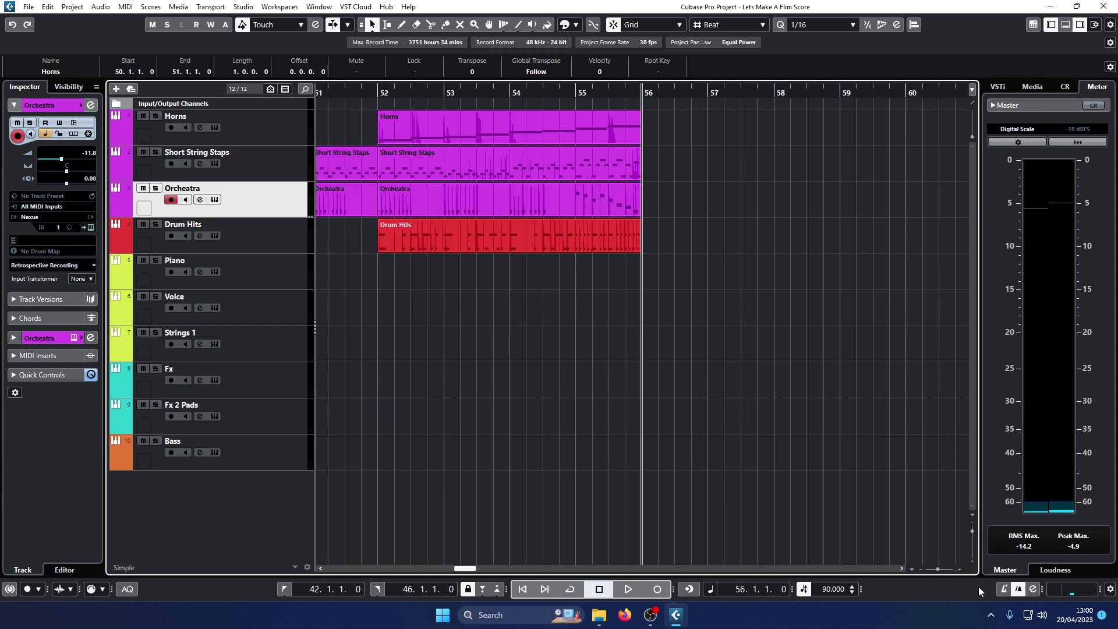
click(1002, 593)
click(657, 589)
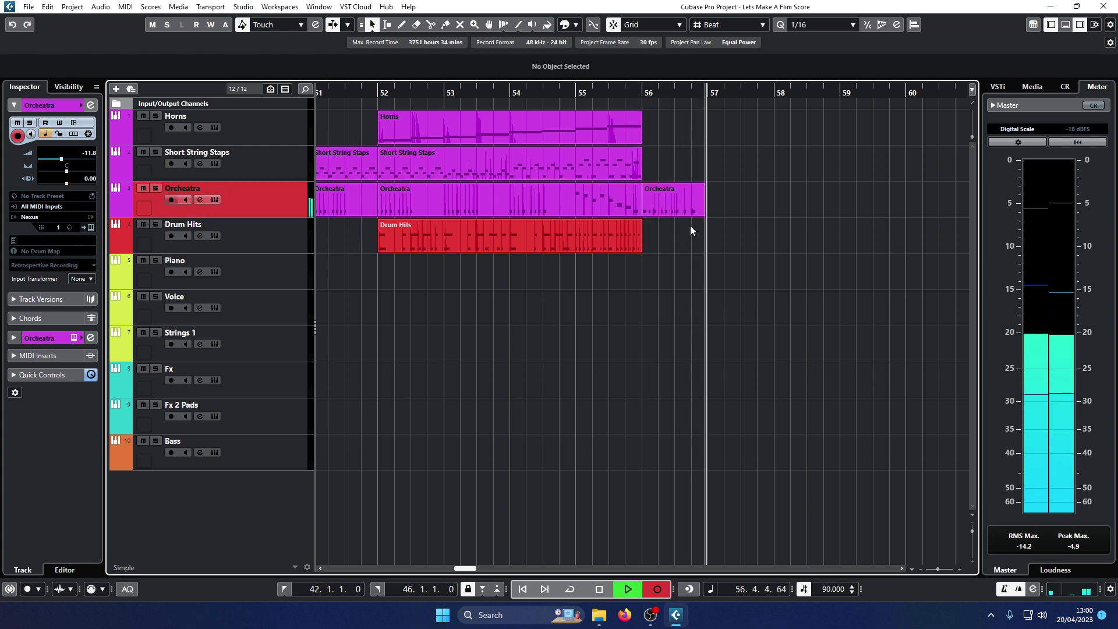
key(space)
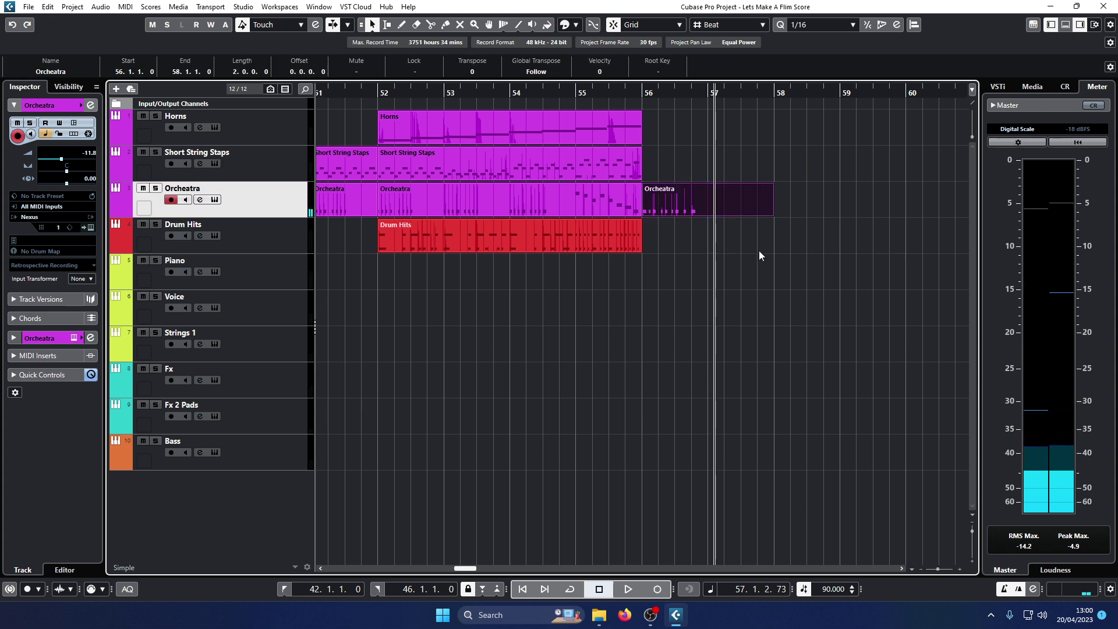
right_click(722, 206)
click(786, 207)
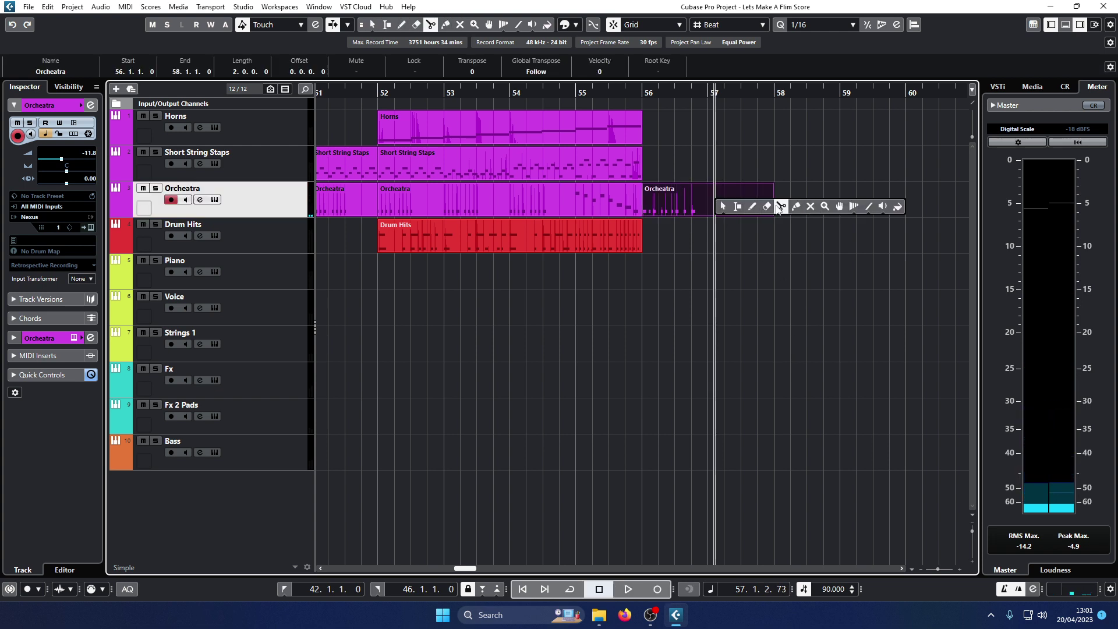
click(766, 206)
click(757, 201)
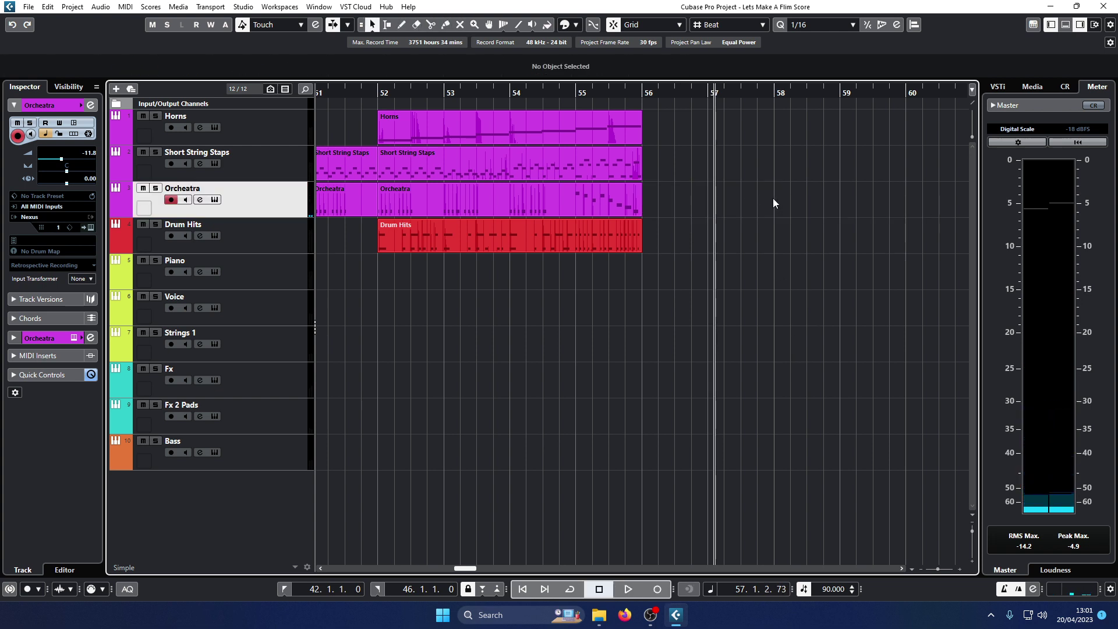
Record a new four-bar part on the Orcheatra track from bar 56 to bar 60
click(643, 94)
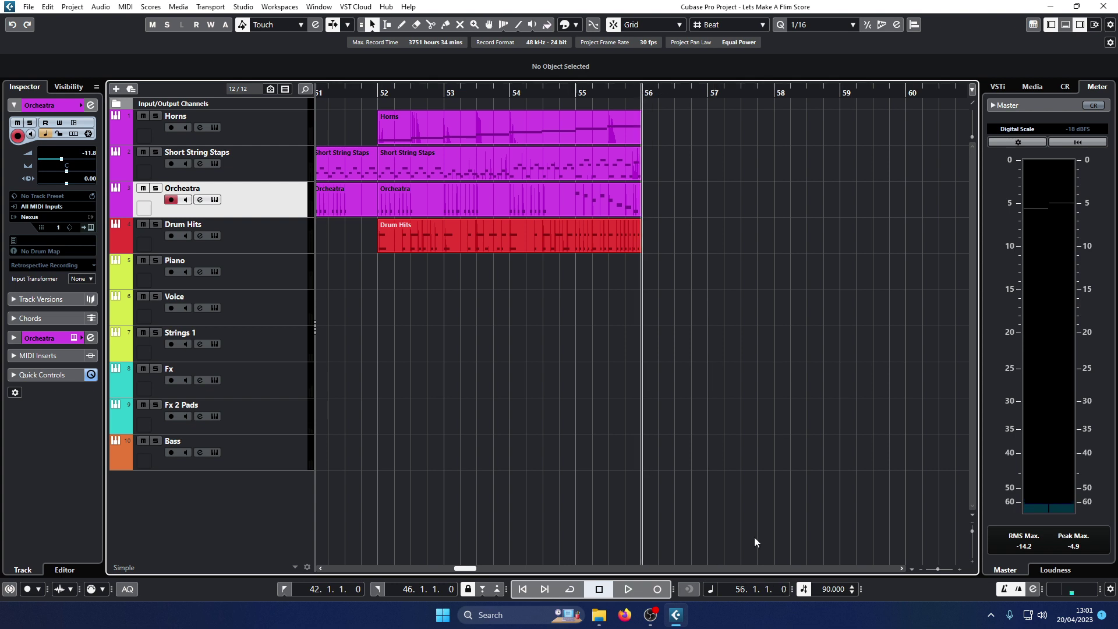
click(668, 587)
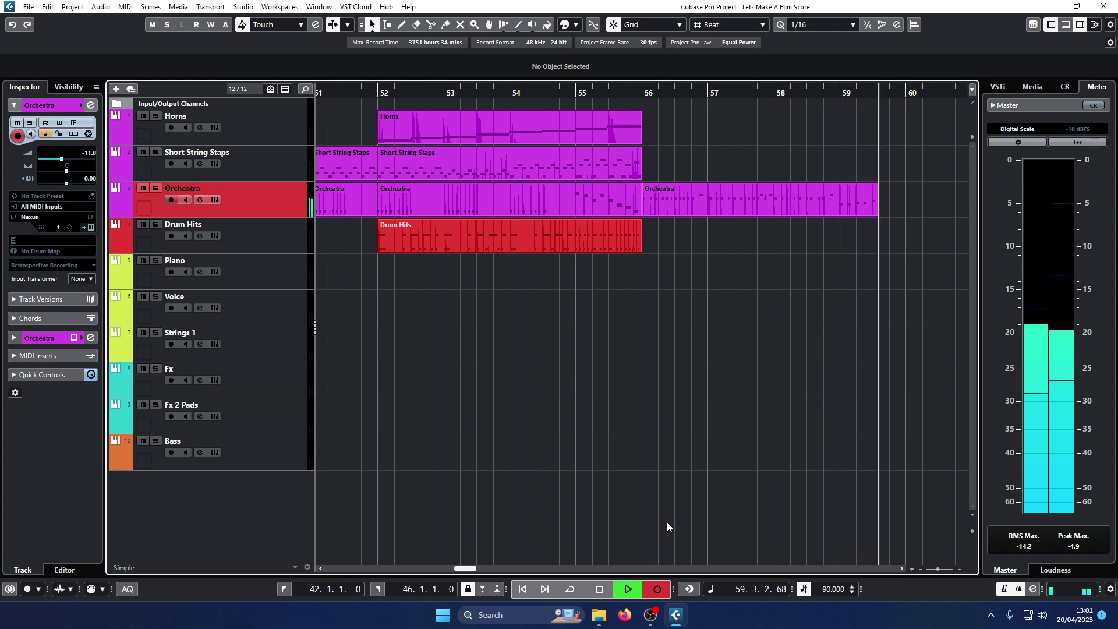
key(space)
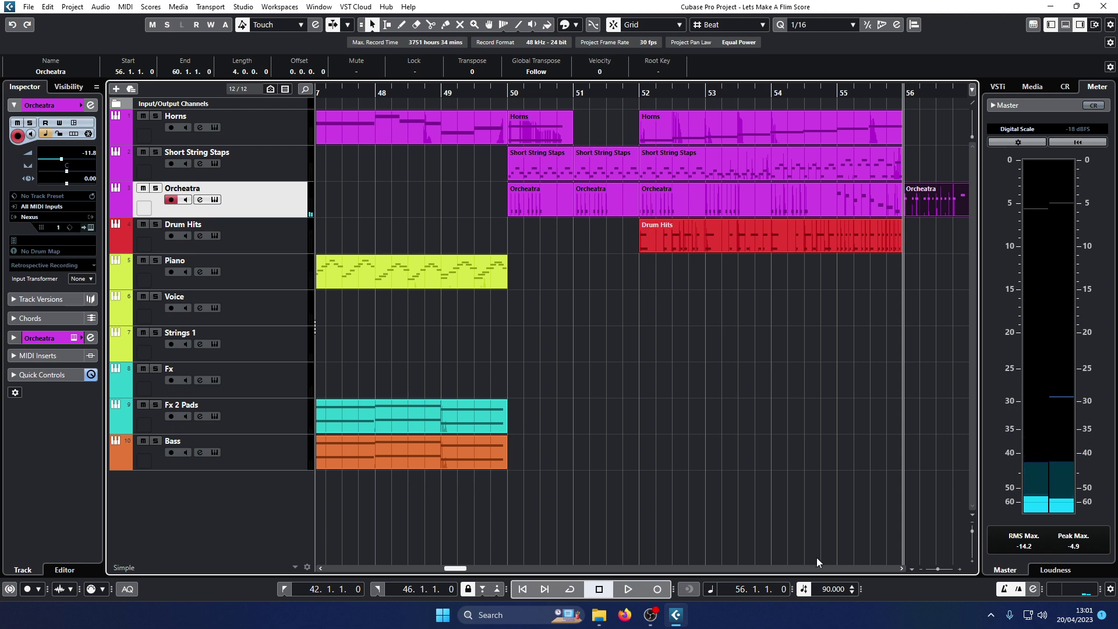
Open the newly recorded Orcheatra part in the Key Editor during playback and quantize all its notes to 1/16
key(g)
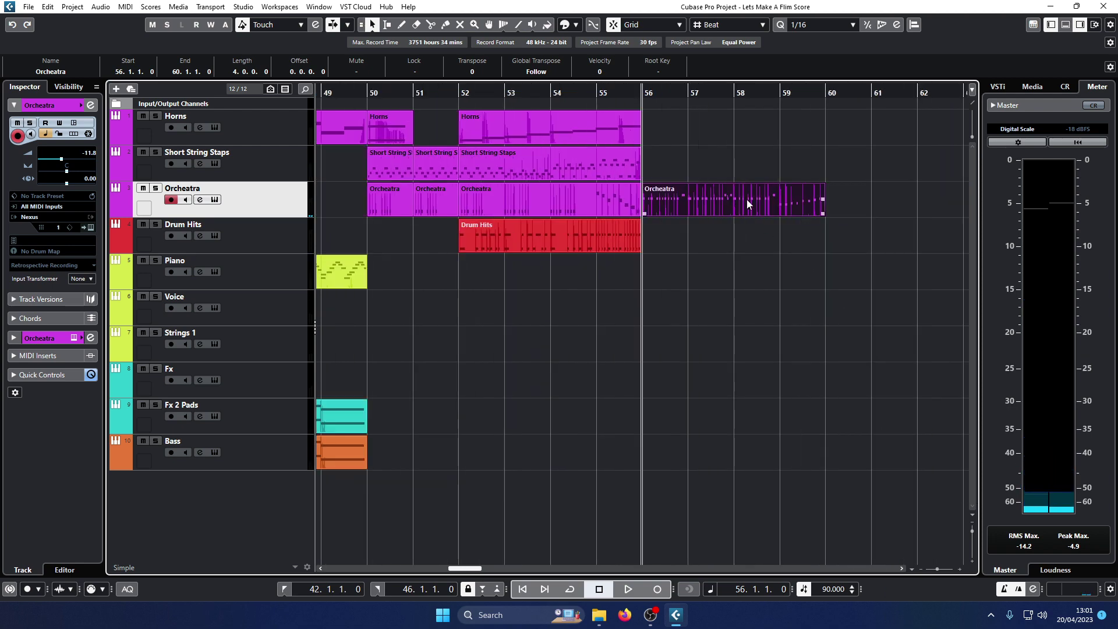
key(space)
double_click(762, 208)
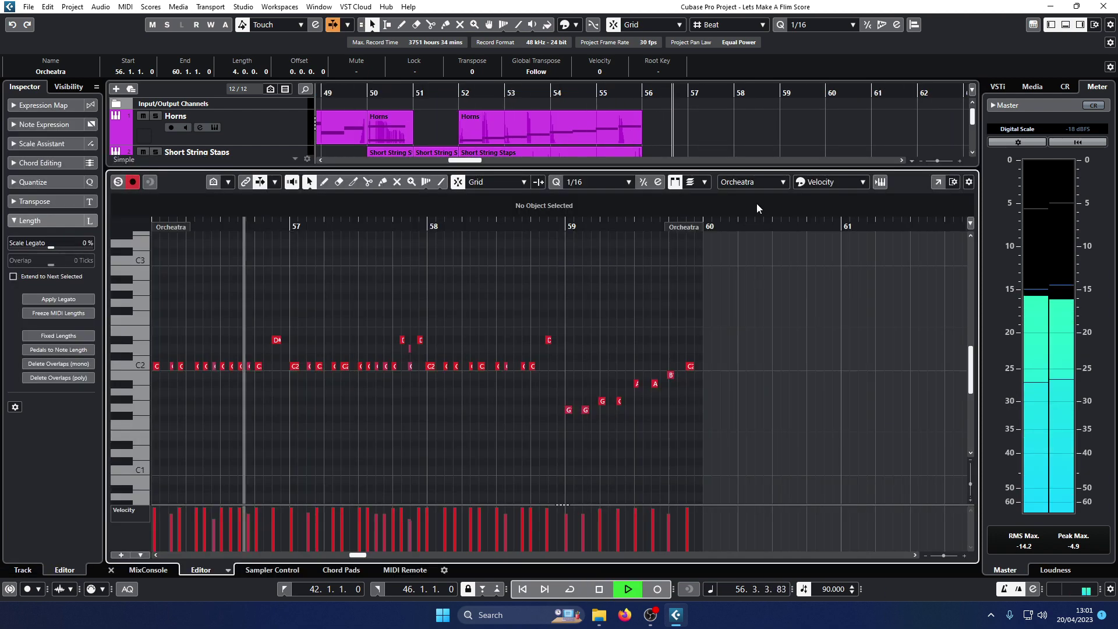
key(ctrl+a)
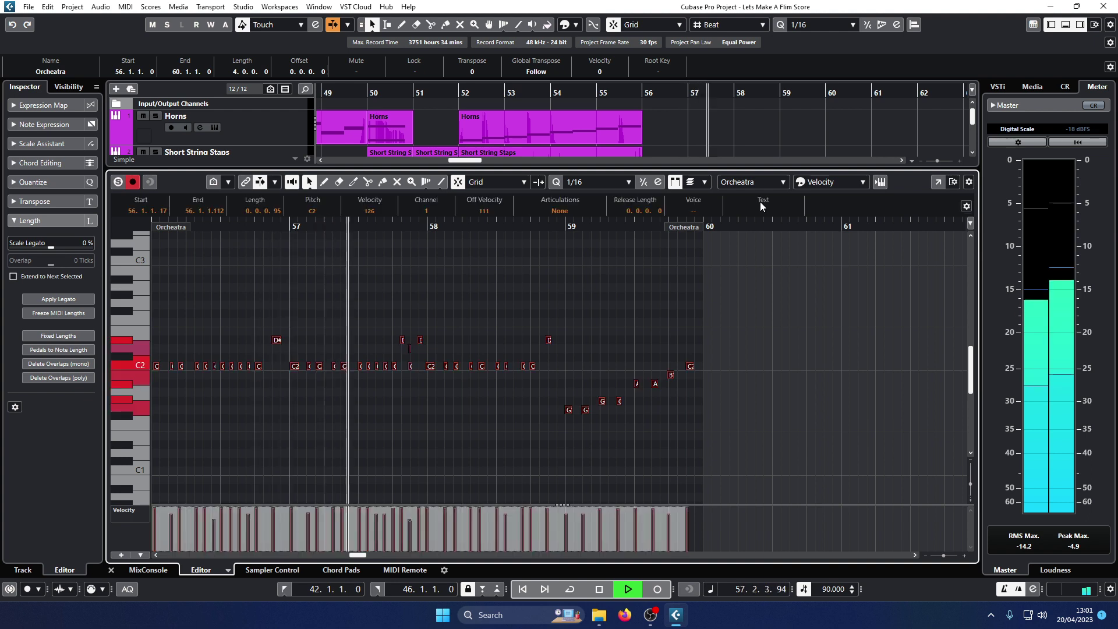
click(640, 337)
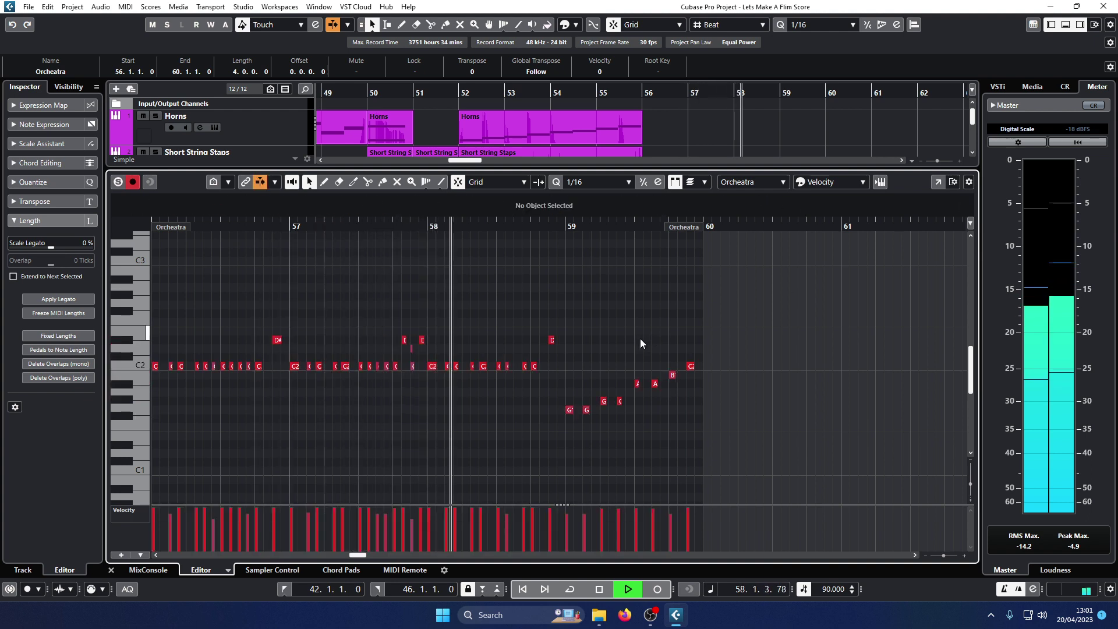
Delete the stray short D2 note at 57.4.3 from the Orcheatra part
click(387, 225)
key(h)
key(h)
key(h)
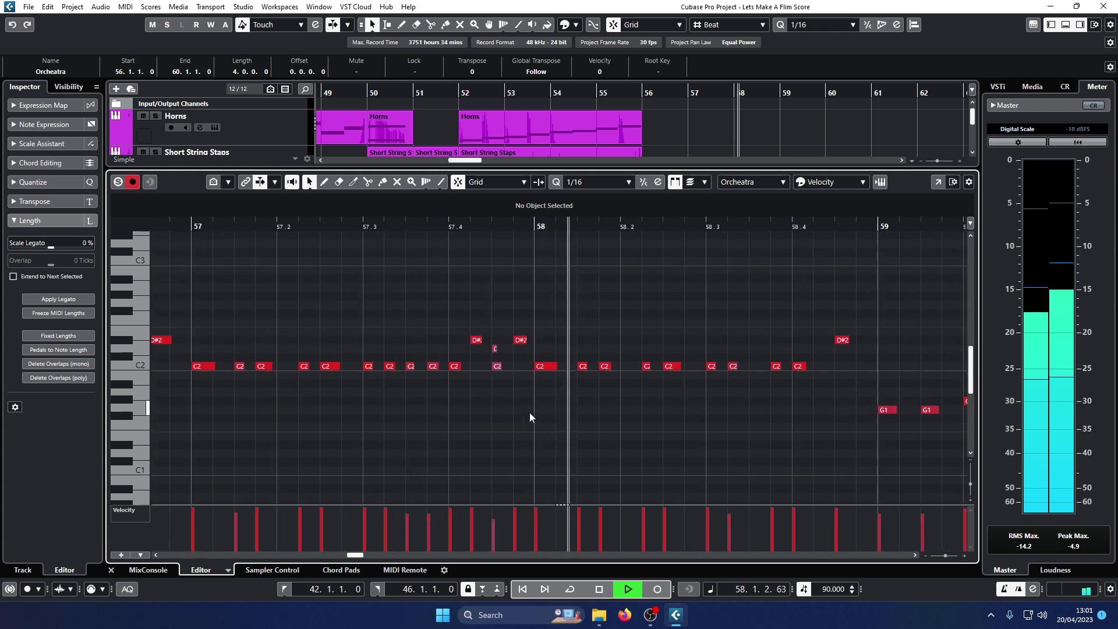
key(space)
click(493, 348)
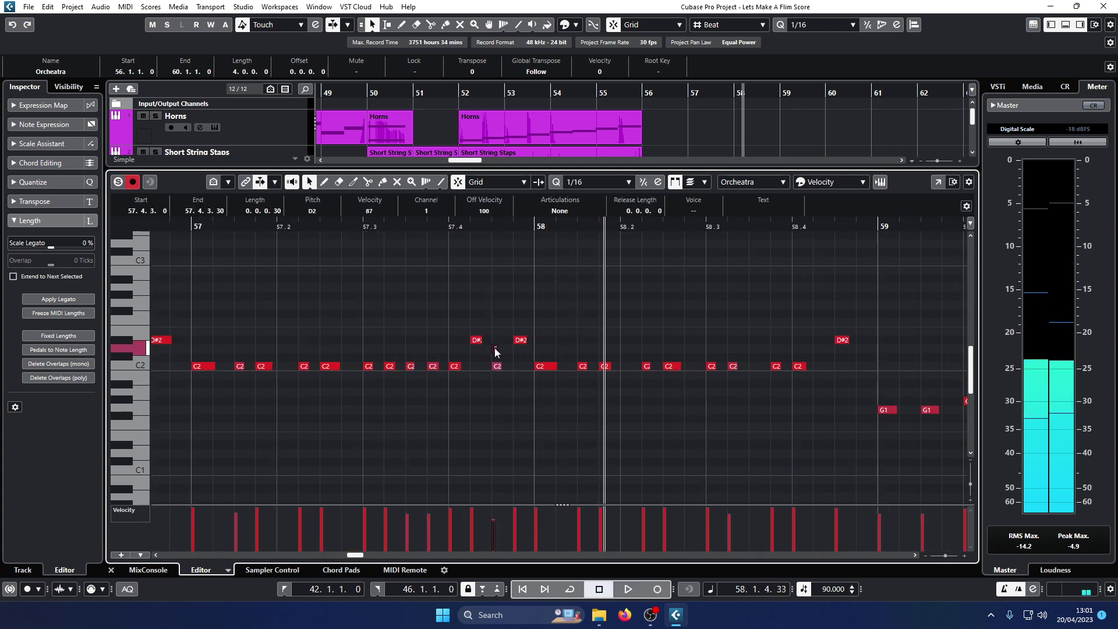
key(Right)
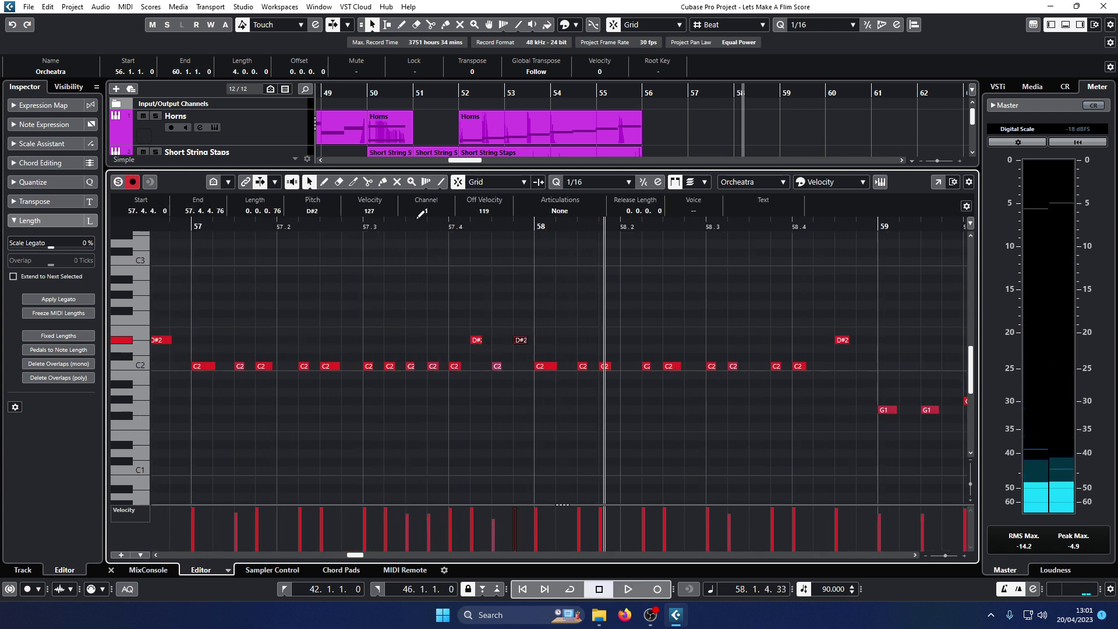
Play the edited Orcheatra part from the middle of bar 57 to its end at bar 60, and close the Key Editor
click(423, 236)
key(space)
click(424, 226)
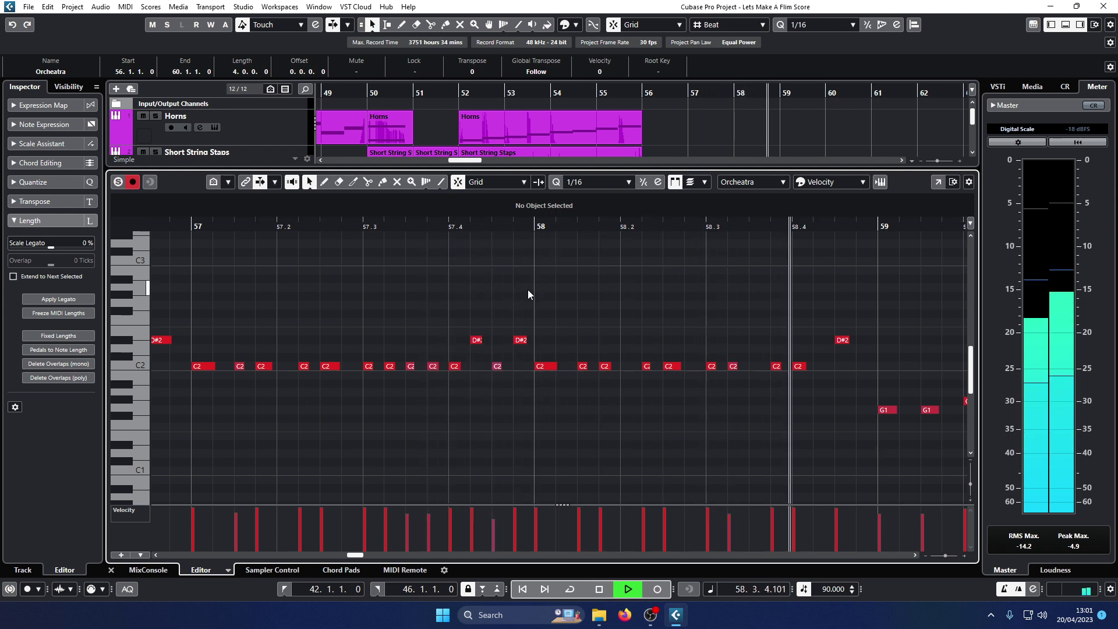
key(g)
key(g)
key(g)
key(g)
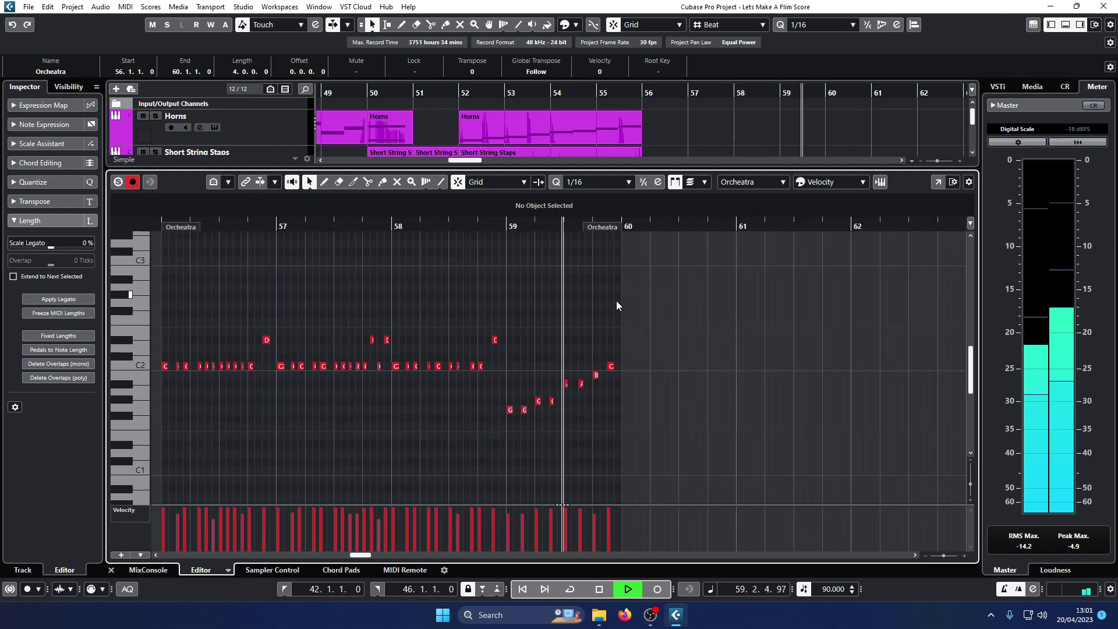
key(g)
key(space)
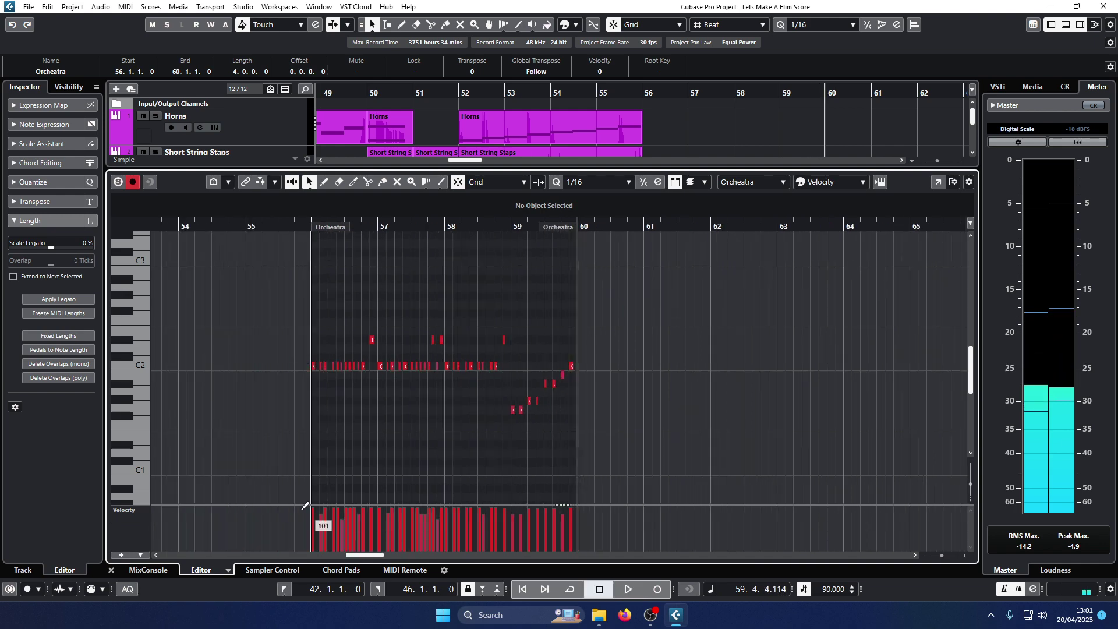
click(112, 570)
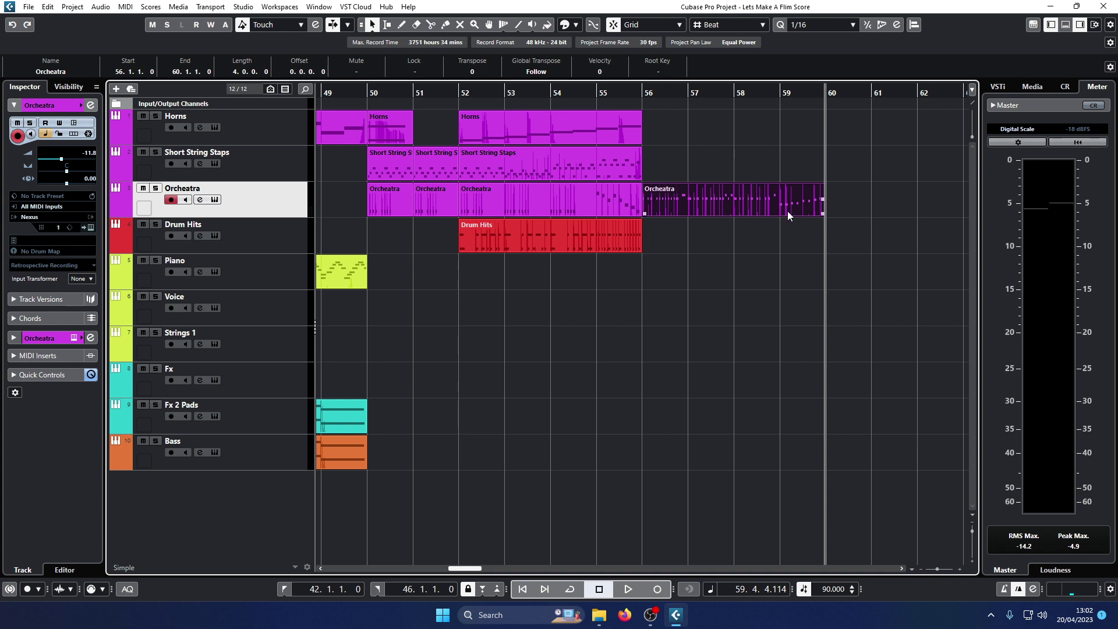
Play the arrangement from about bar 55 across the transition into the new Orcheatra part at bar 56
key(g)
key(g)
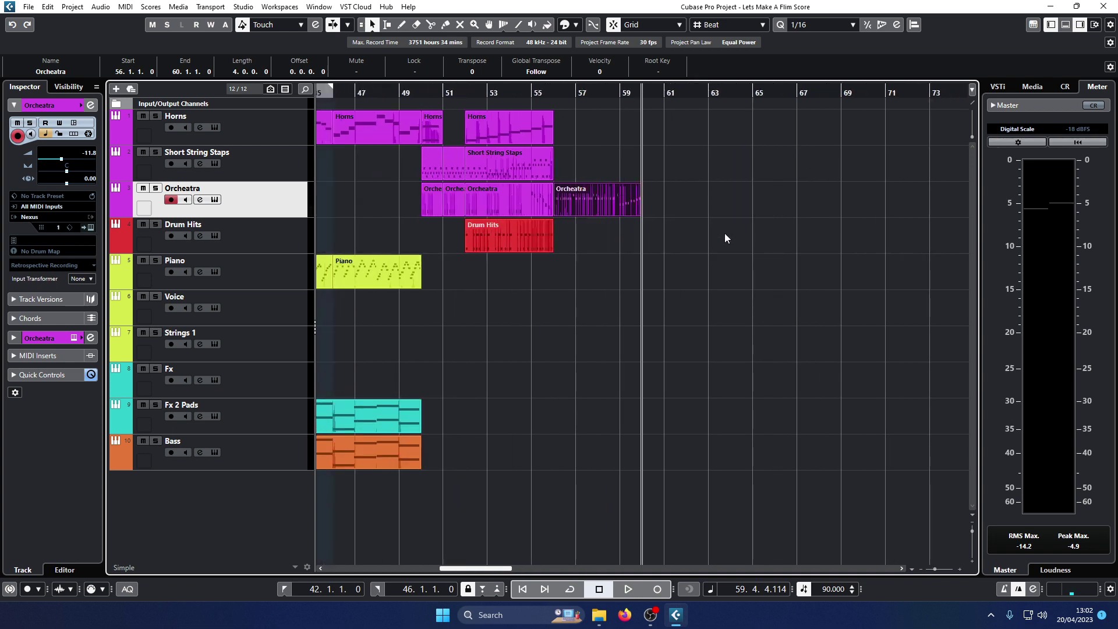
click(468, 91)
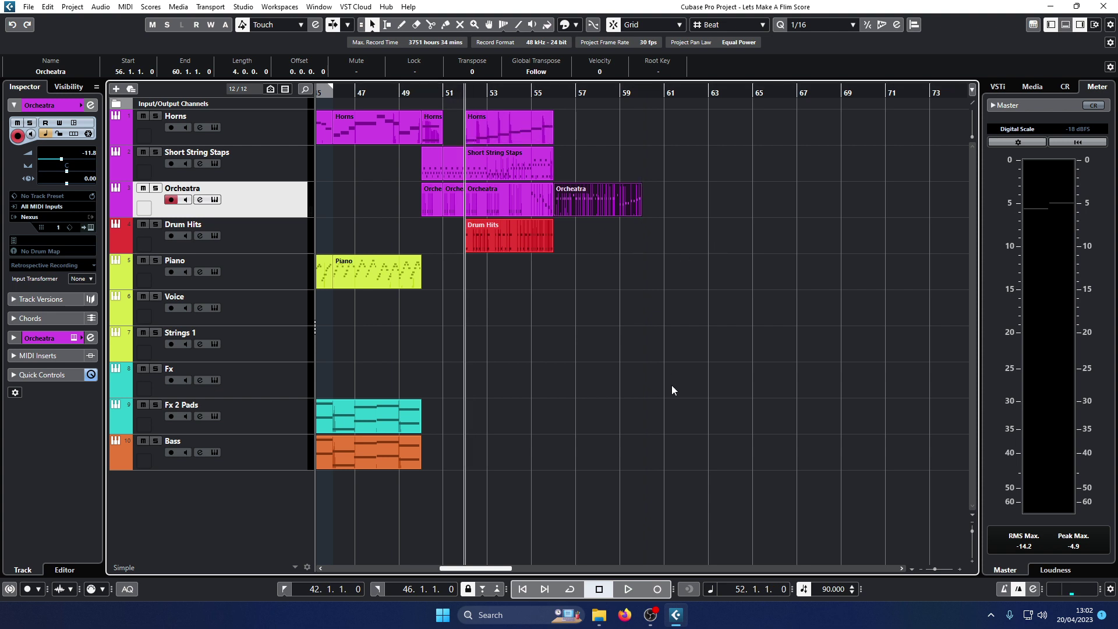
click(537, 239)
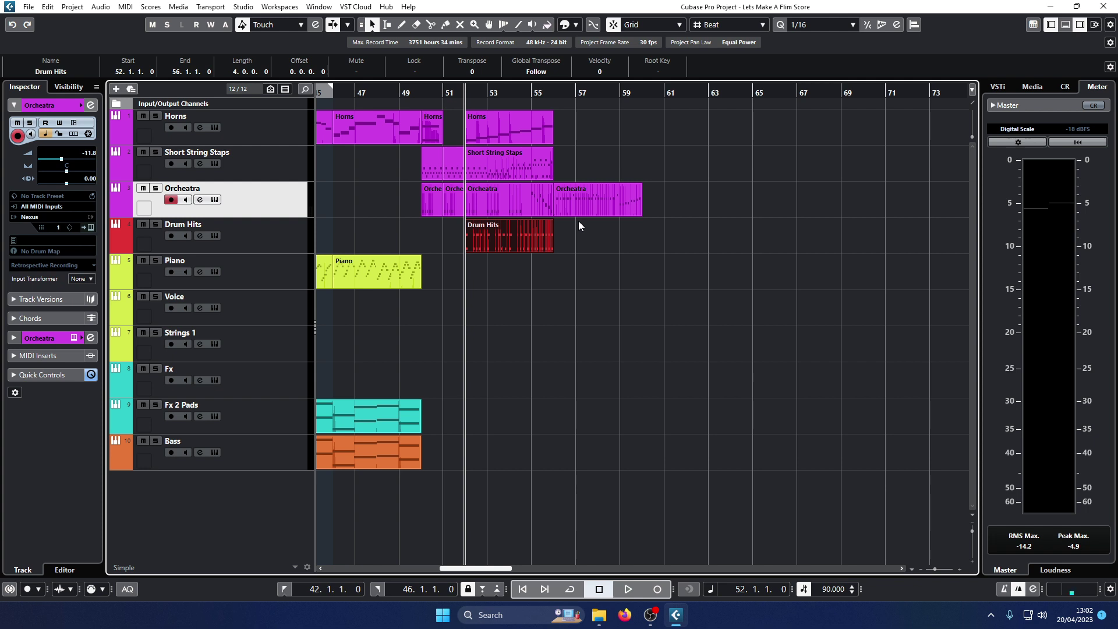
click(546, 93)
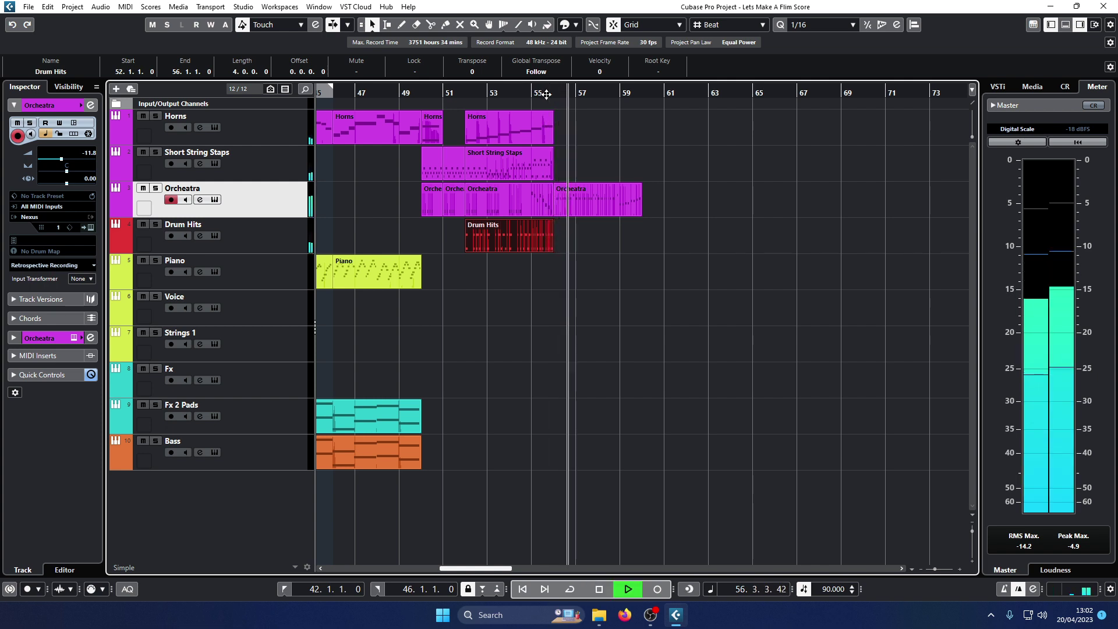
Select the Drum Hits track and replay the arrangement from about bar 55 to bar 60 to rehearse the drums
click(239, 227)
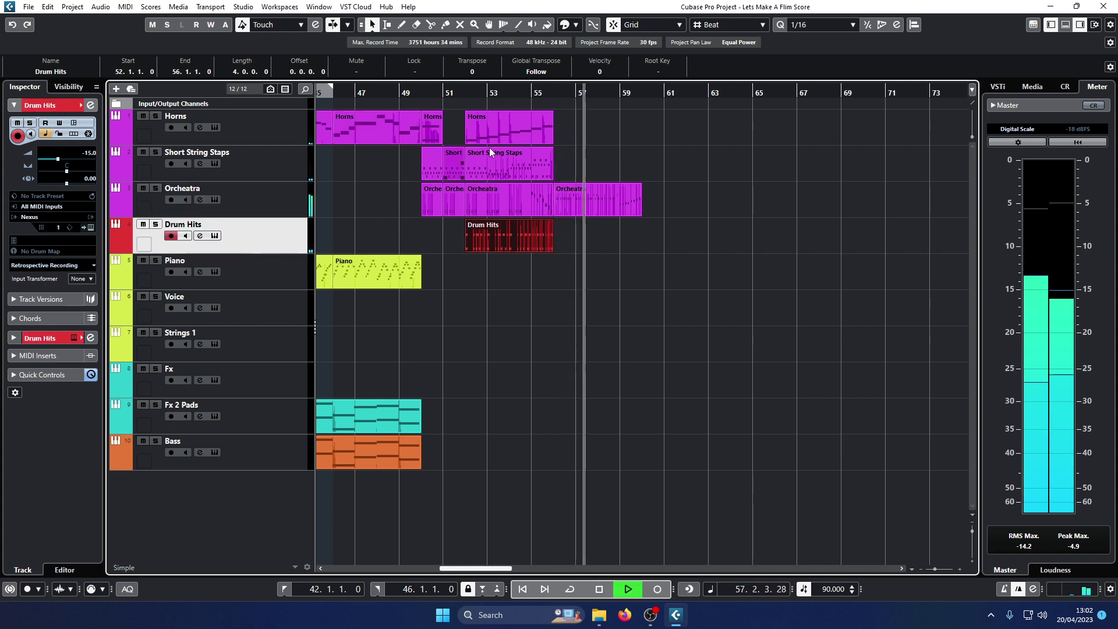
click(544, 99)
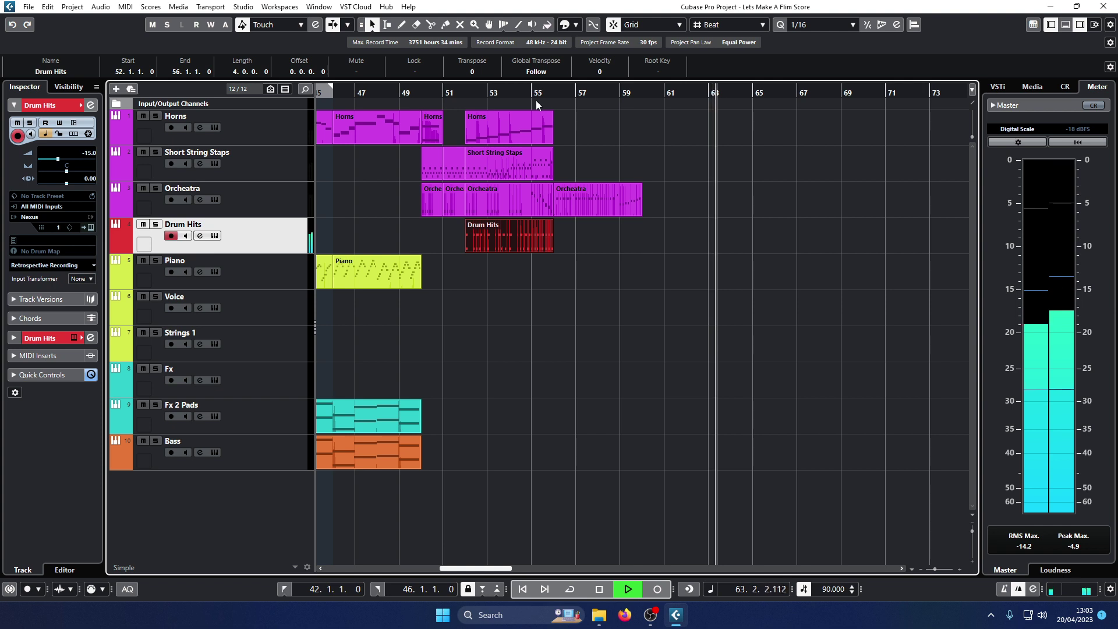
key(space)
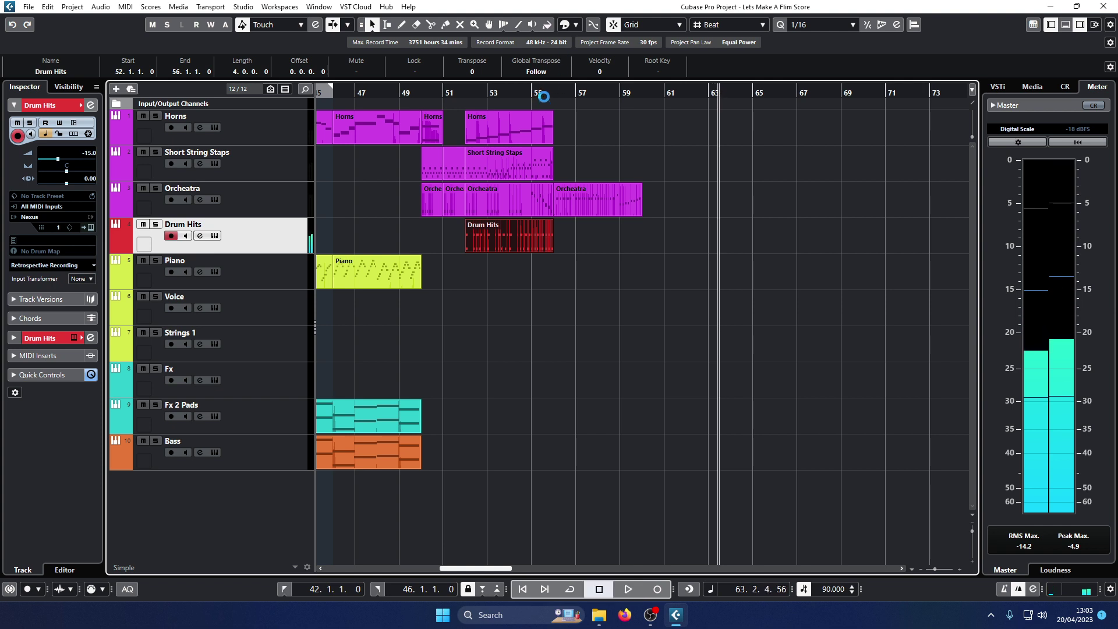
click(543, 94)
key(space)
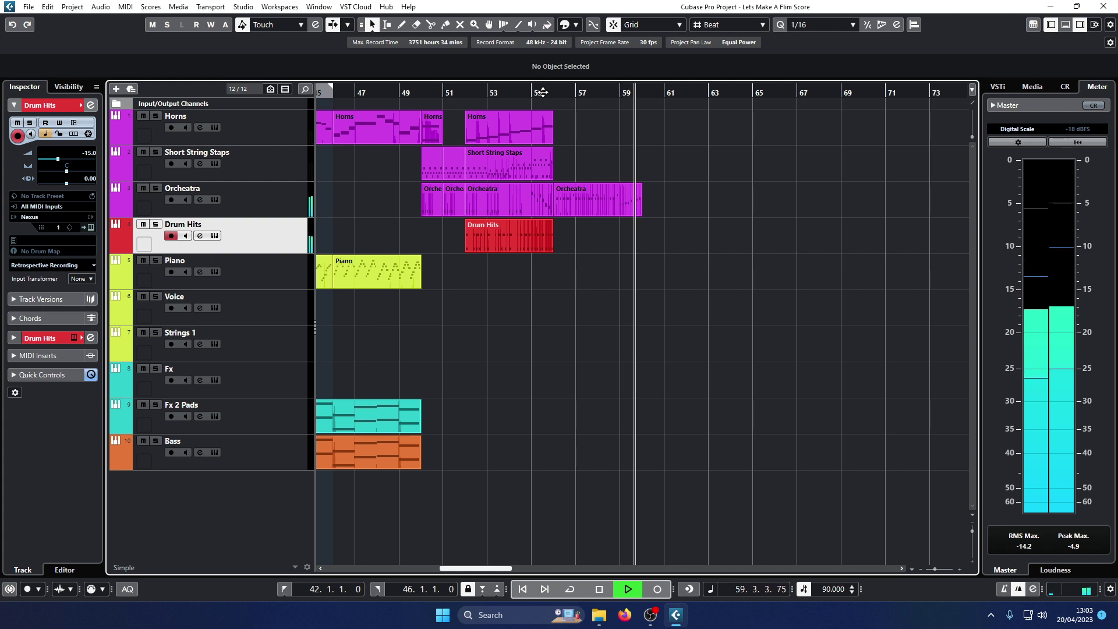
key(space)
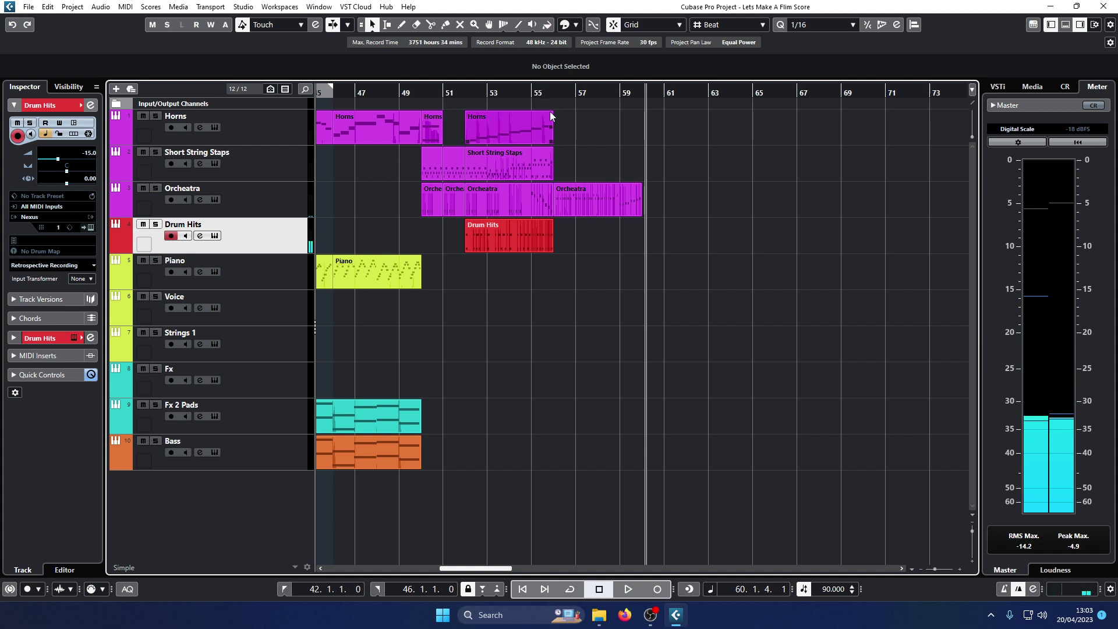
click(547, 93)
key(space)
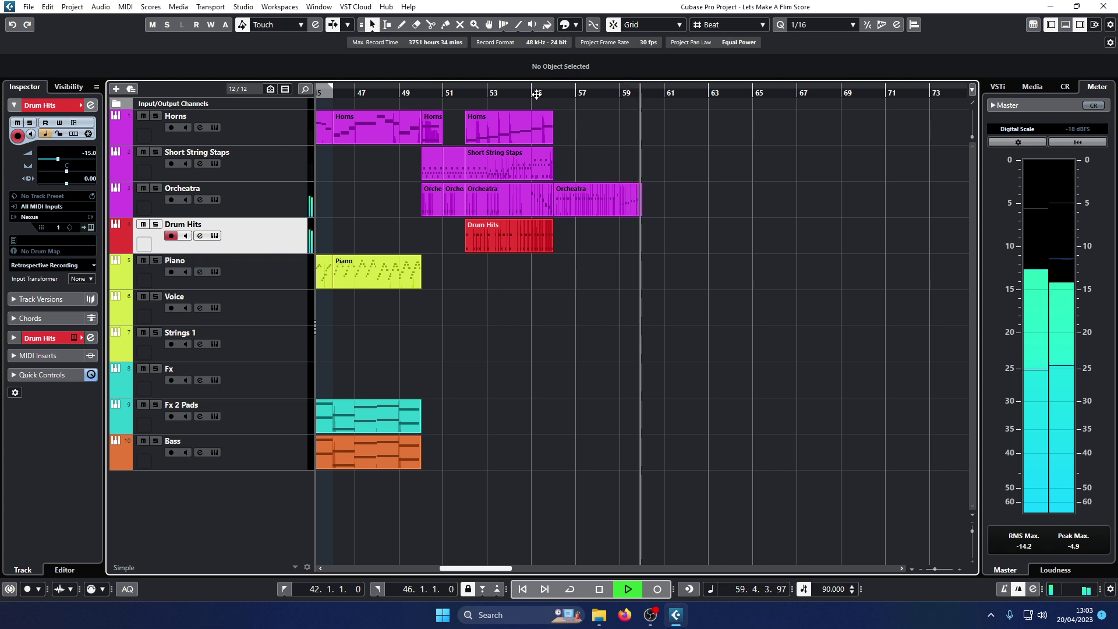
key(space)
Record a new Drum Hits part starting at bar 56 and trim its end to bar 60
key(h)
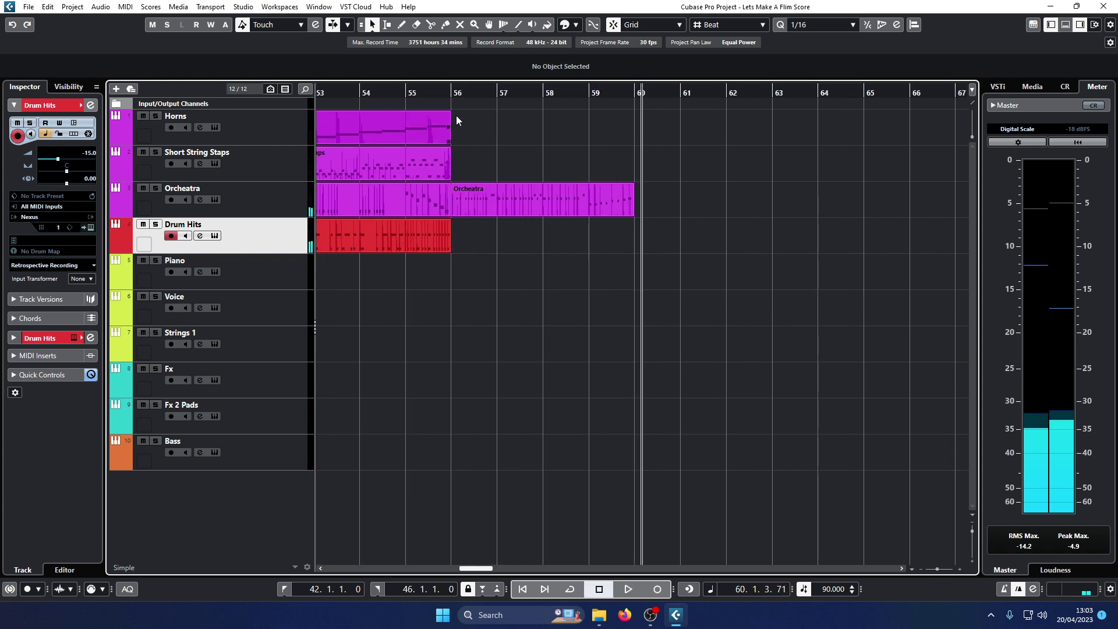
drag(483, 93, 451, 93)
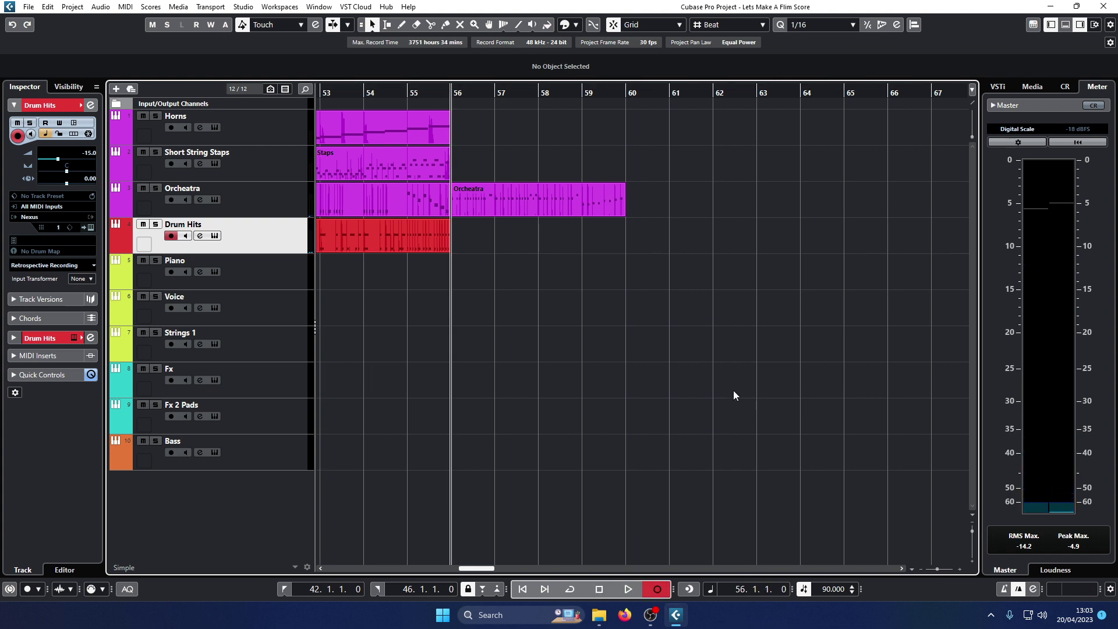
key(space)
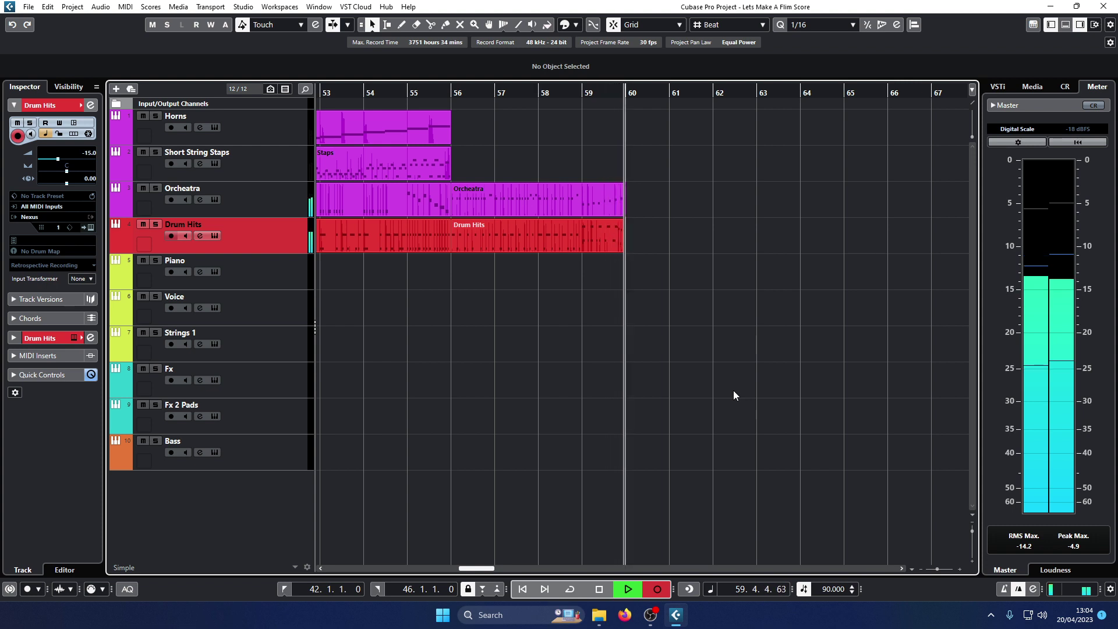
key(space)
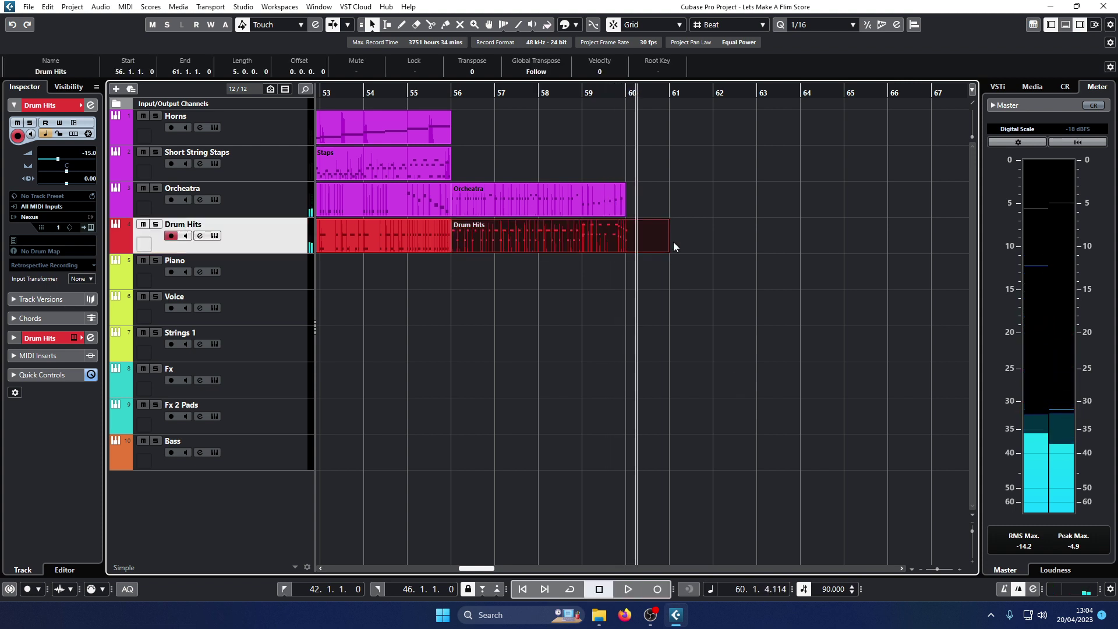
drag(668, 254, 624, 259)
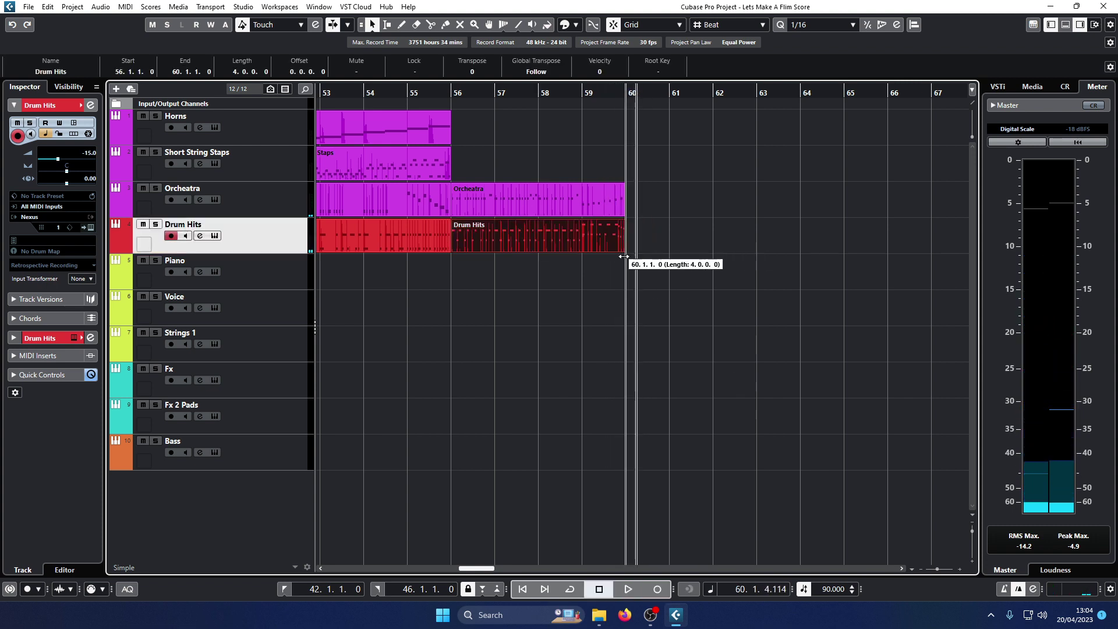
Play from about bar 56 with Drum Hits soloed and open its newly recorded part in the Key Editor
double_click(442, 93)
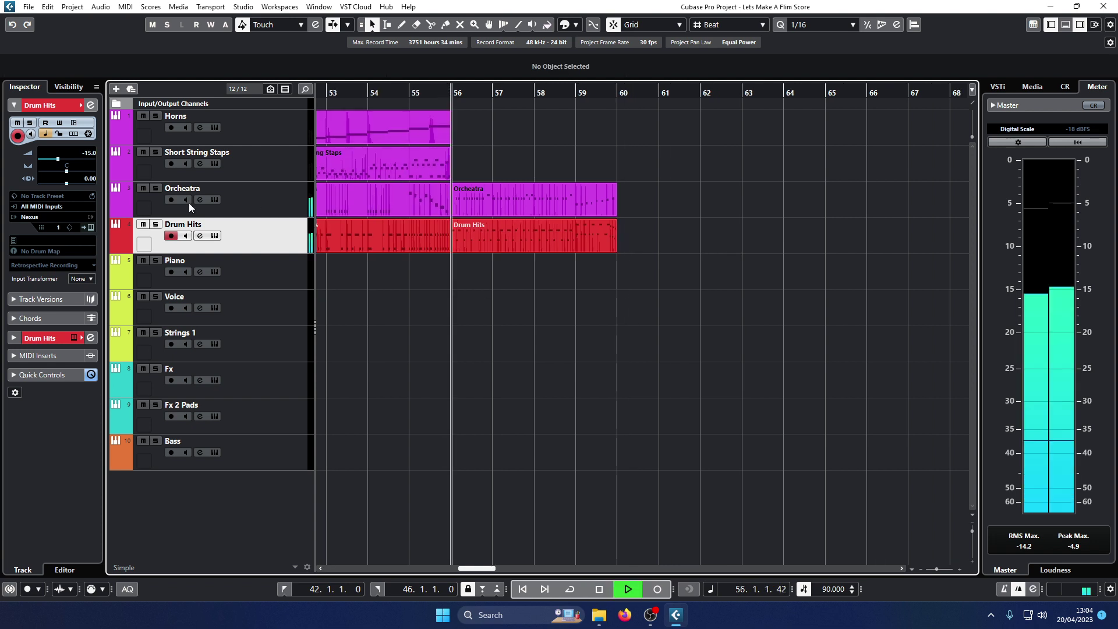
click(161, 225)
key(space)
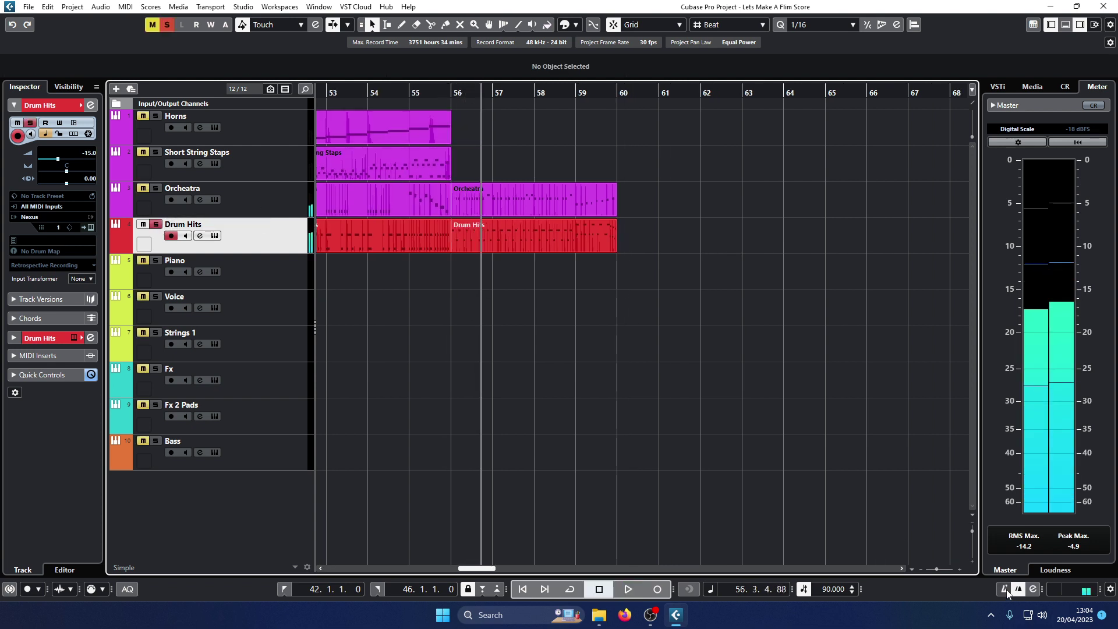
key(space)
double_click(474, 235)
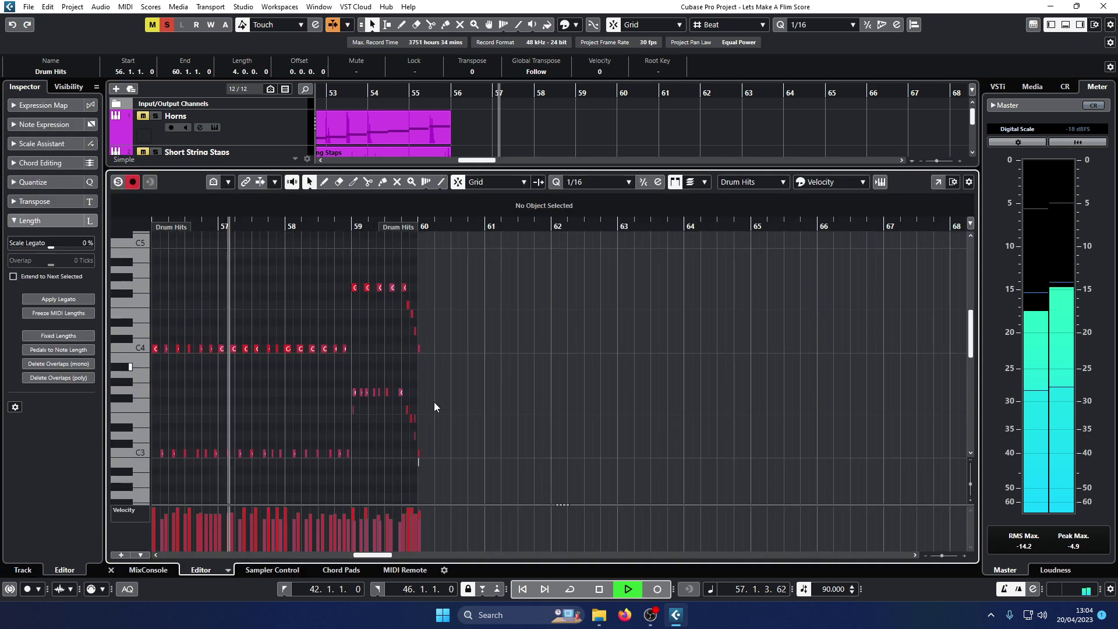
Quantize all notes of the new Drum Hits part to 1/16
key(h)
key(h)
key(space)
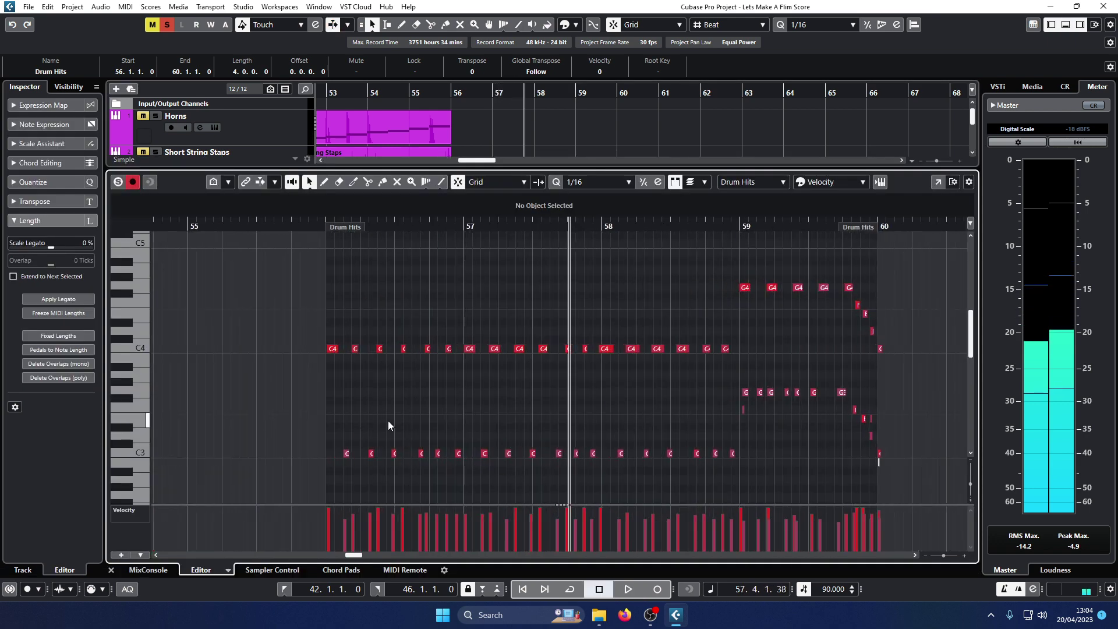
key(ctrl+a)
key(alt+space)
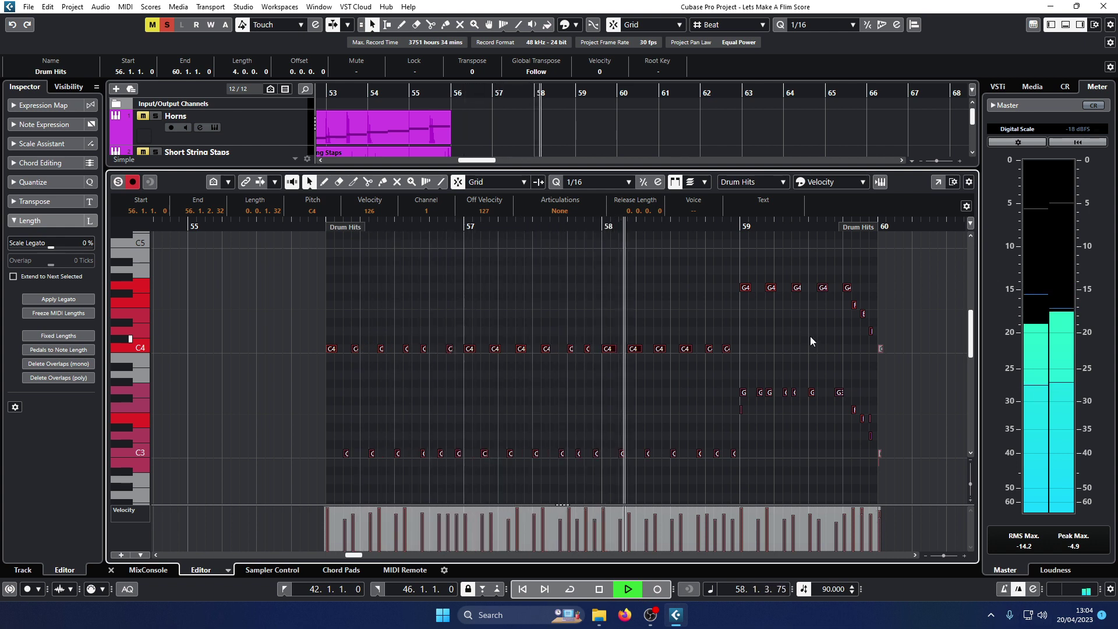
Delete the stray short F3 note at the start of bar 59 from the Drum Hits part
drag(791, 420, 725, 408)
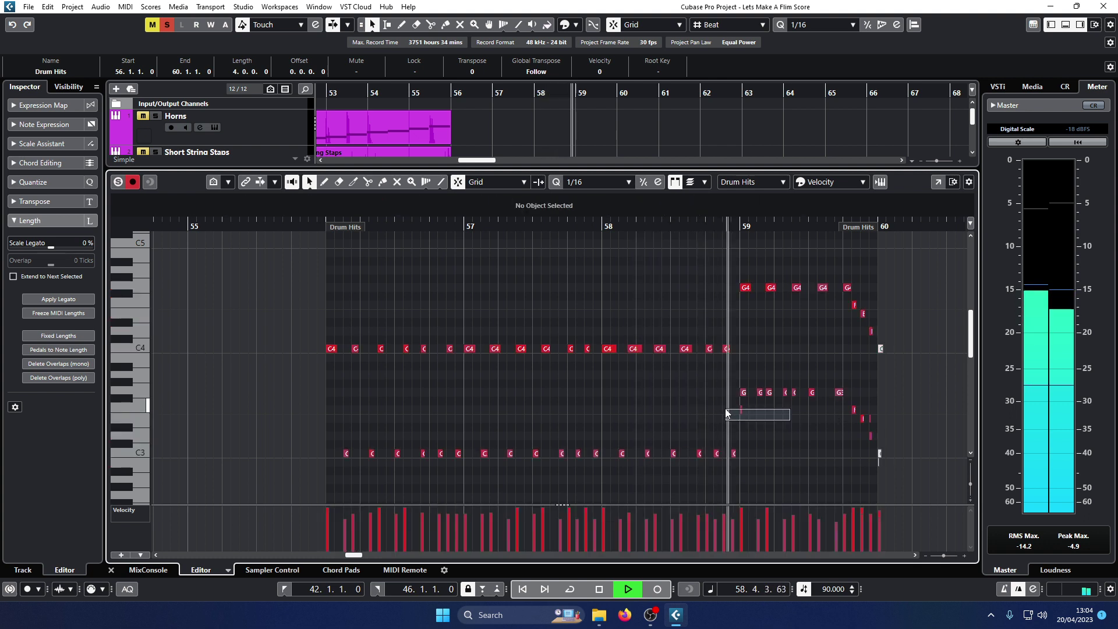
key(ctrl+z)
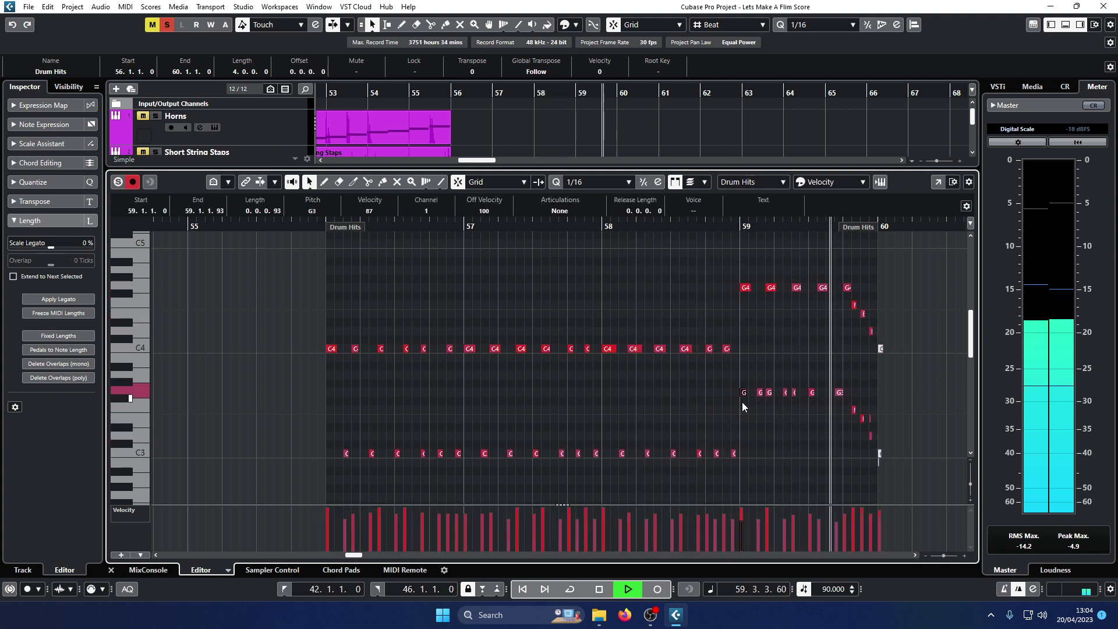
key(space)
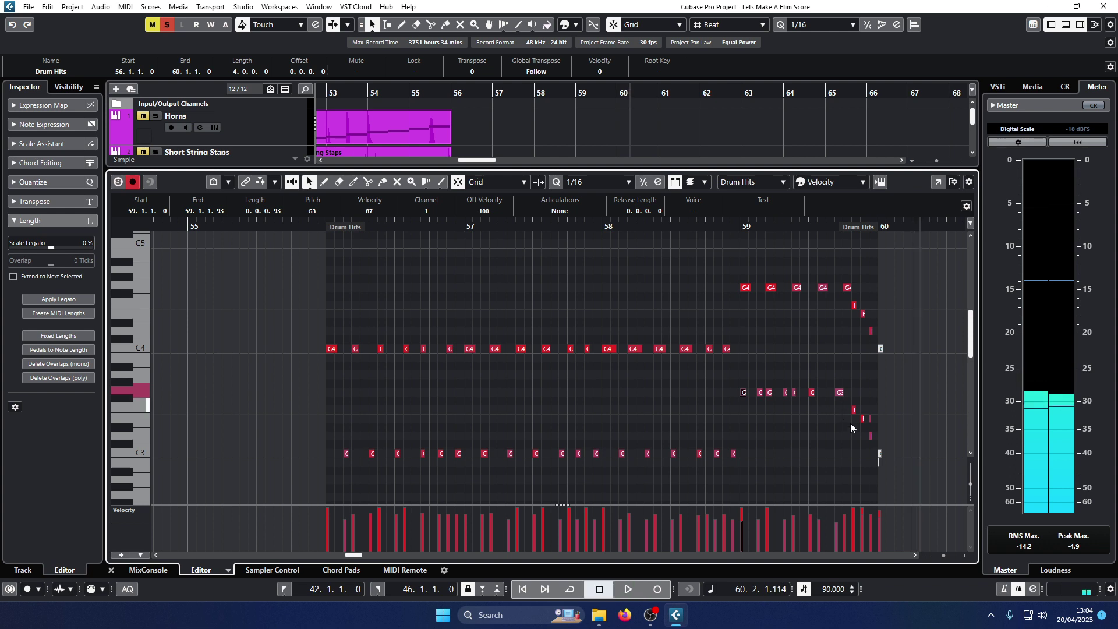
Delete the leftover drum notes at bar 60, just past the part's end, and close the Key Editor
key(h)
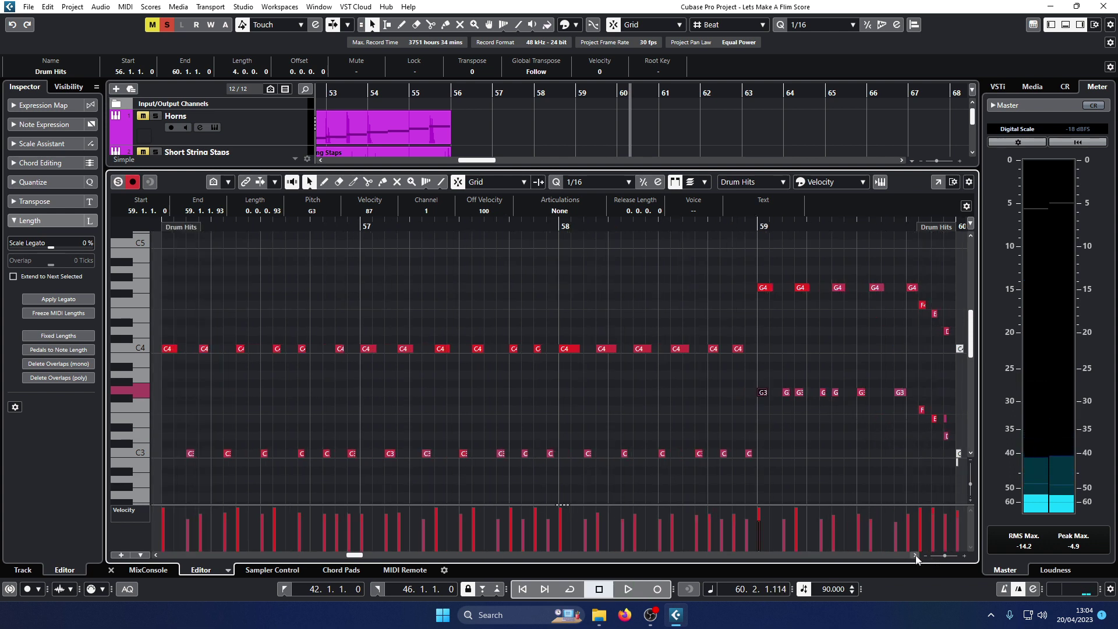
scroll(757, 407, right, 5)
drag(702, 293, 636, 473)
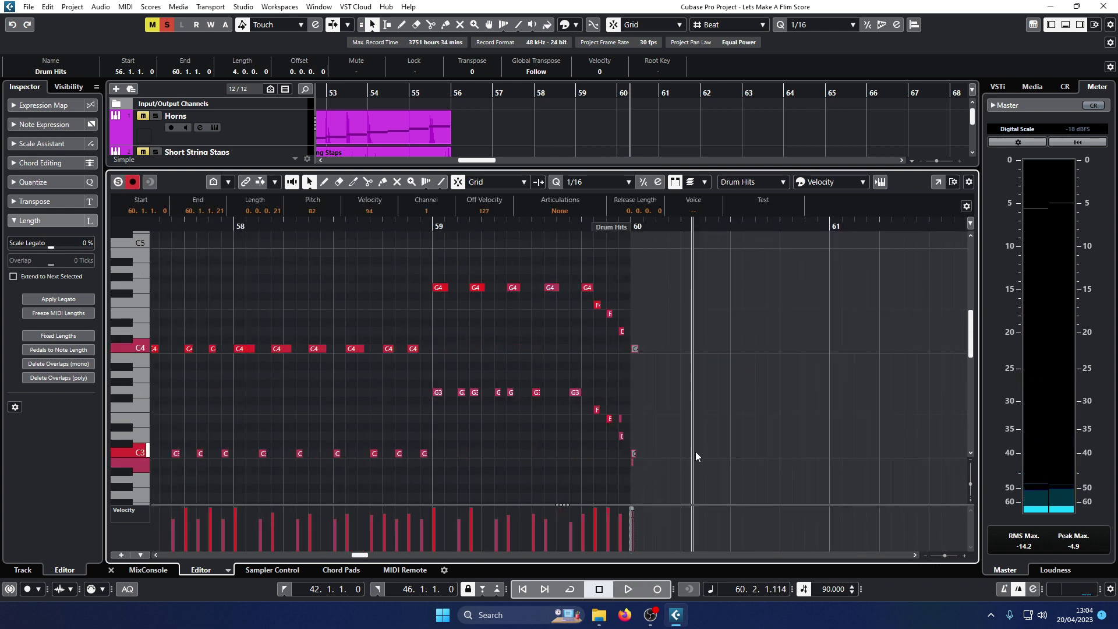
key(Delete)
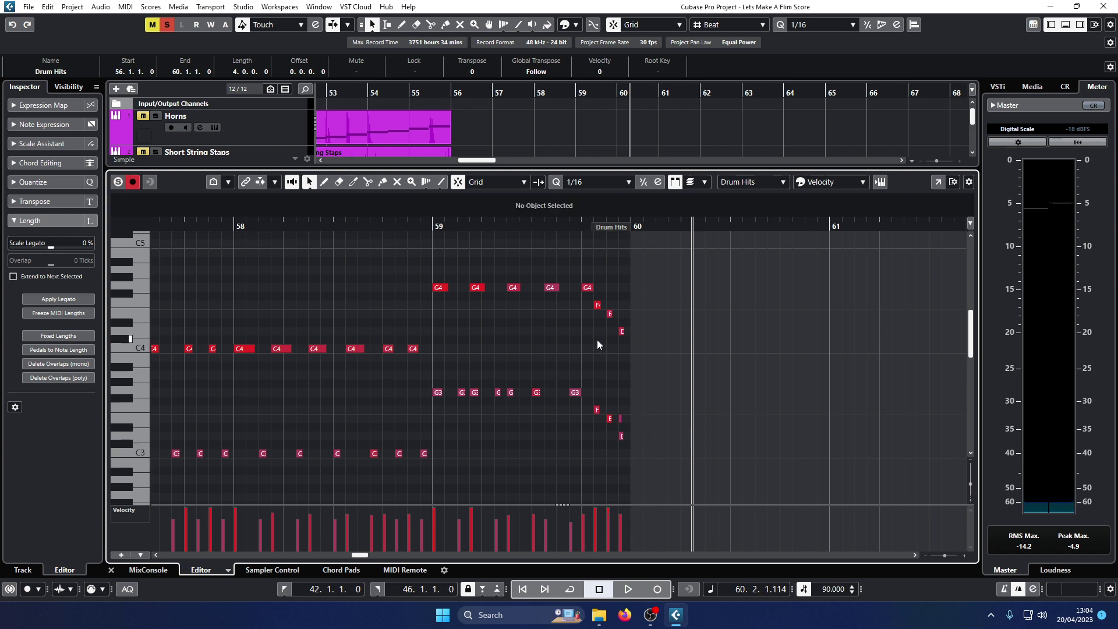
click(110, 570)
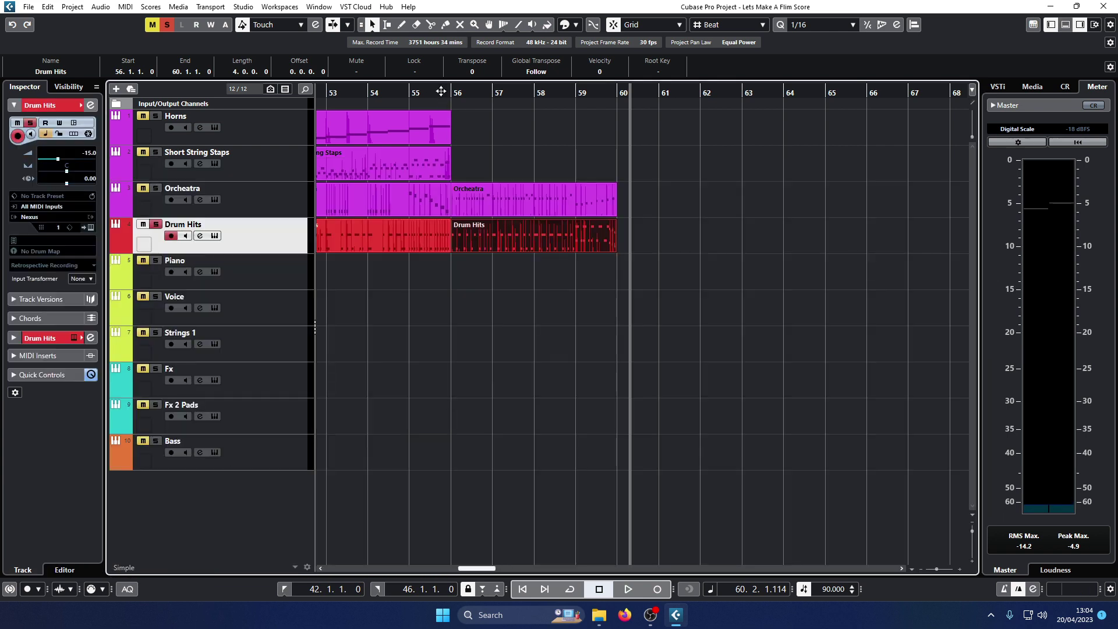
Solo the Orcheatra track together with Drum Hits and play both from about bar 56
click(448, 95)
key(space)
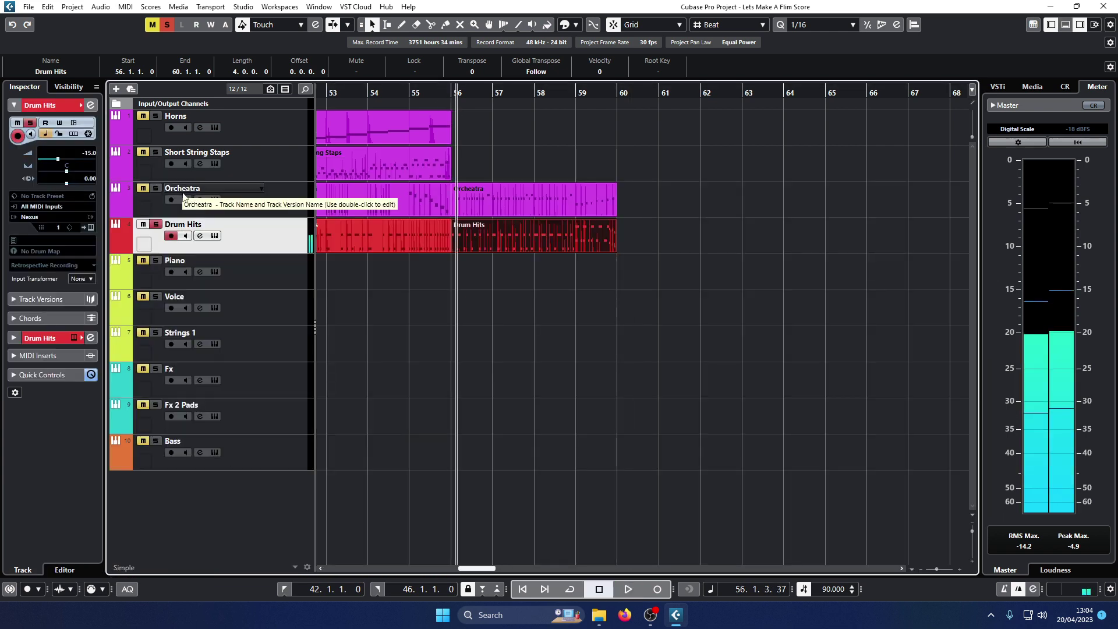
click(438, 94)
key(space)
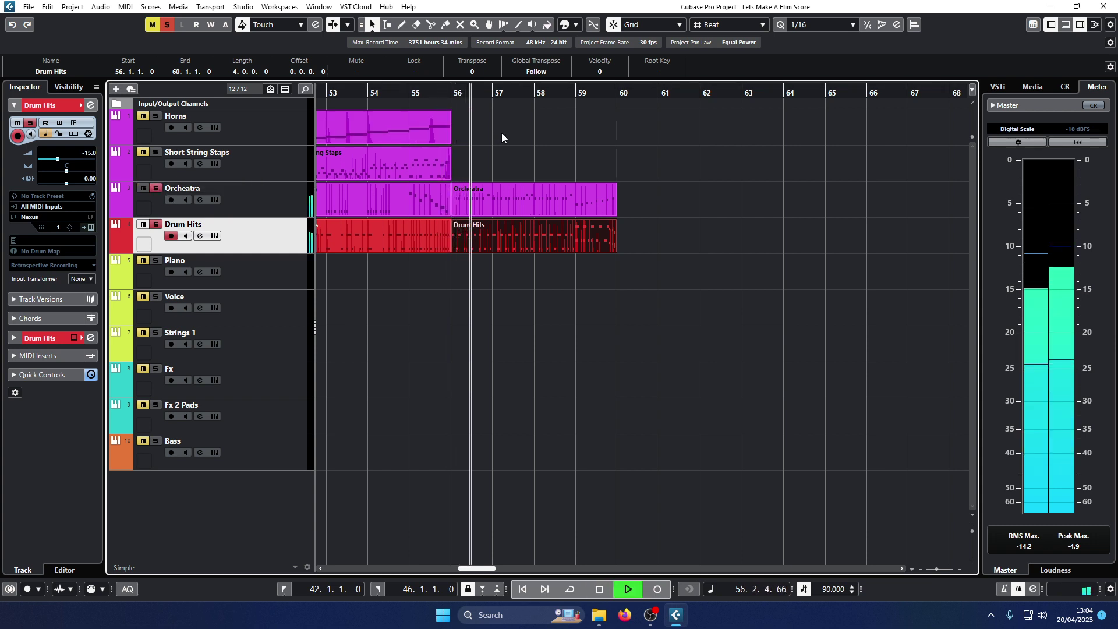
Take Drum Hits out of solo and replay from bar 56 to hear the Orcheatra part alone
click(450, 94)
click(156, 225)
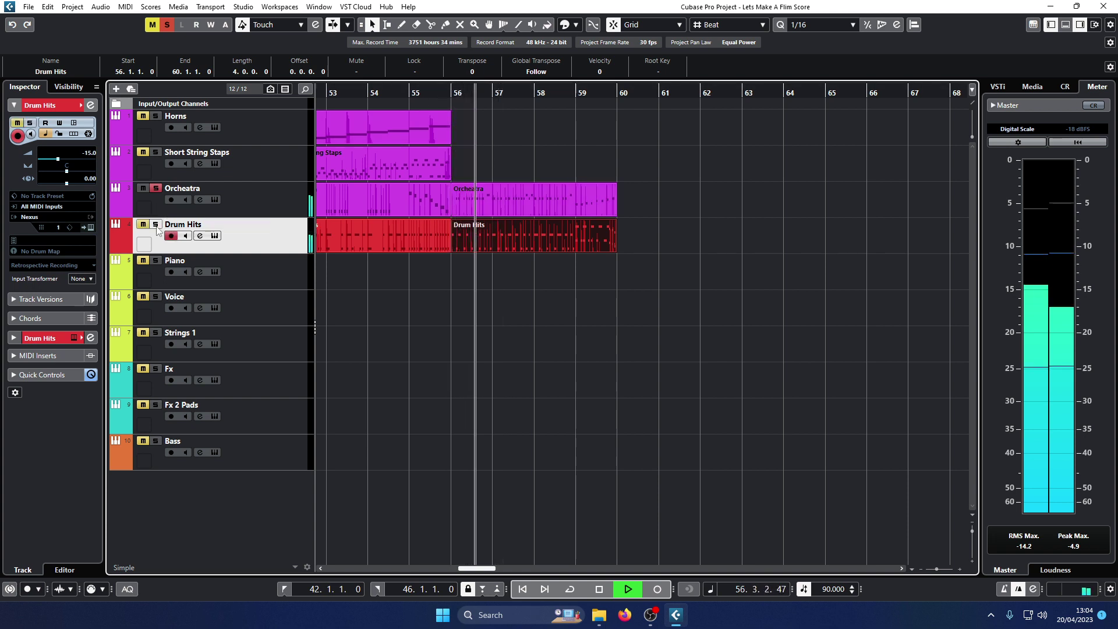
drag(449, 94, 452, 94)
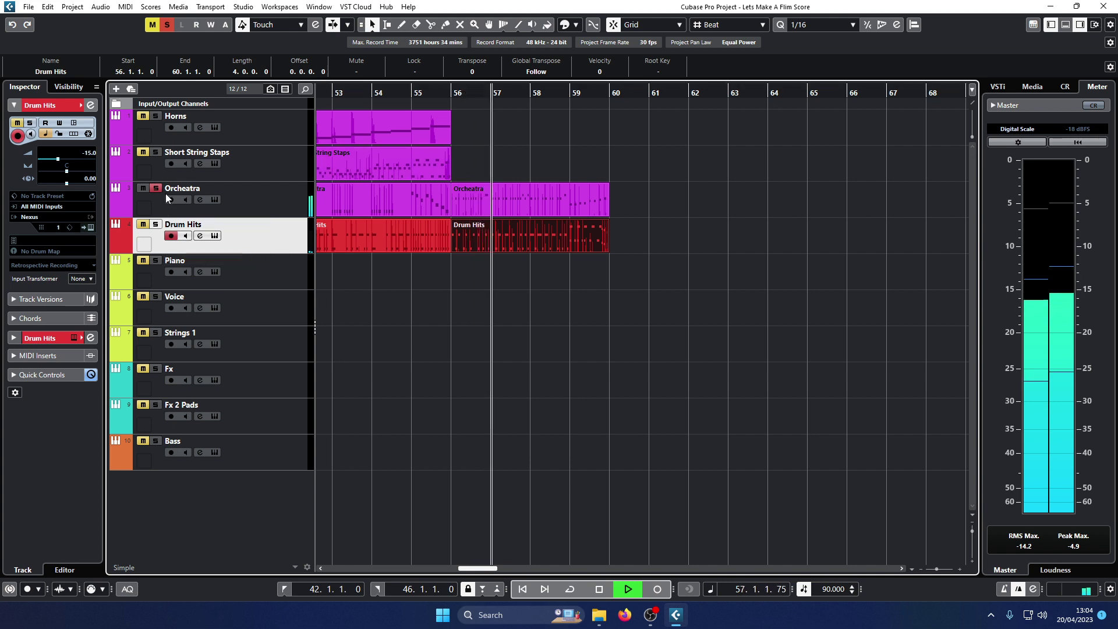
Lower the Drum Hits track volume to -16.0 while playing it soloed with Orcheatra from about bar 56
click(446, 94)
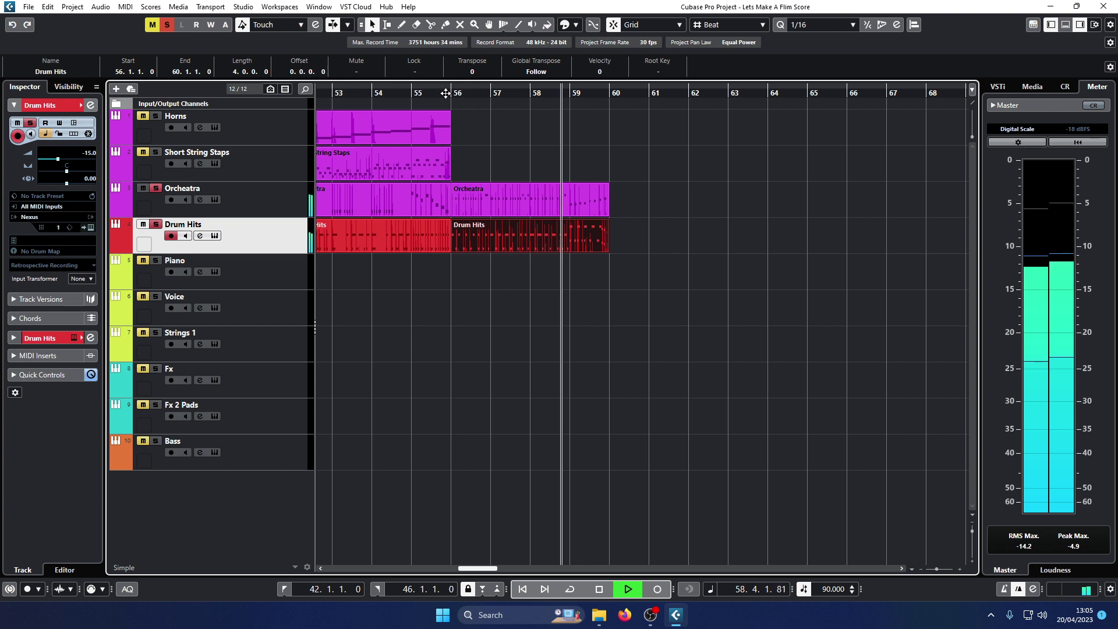
drag(57, 159, 56, 160)
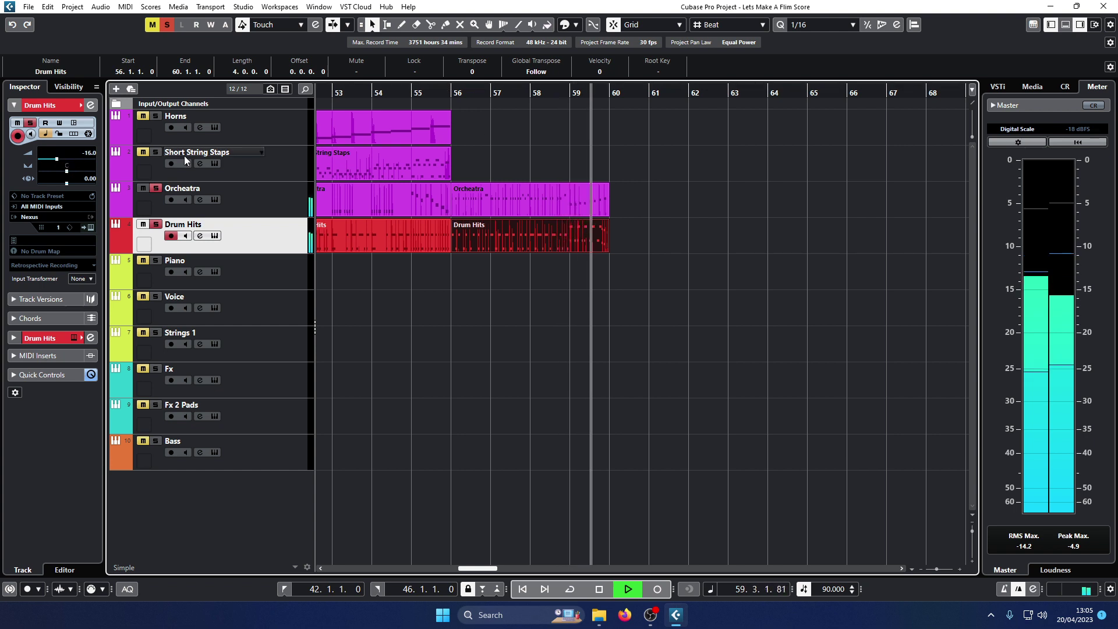
click(434, 92)
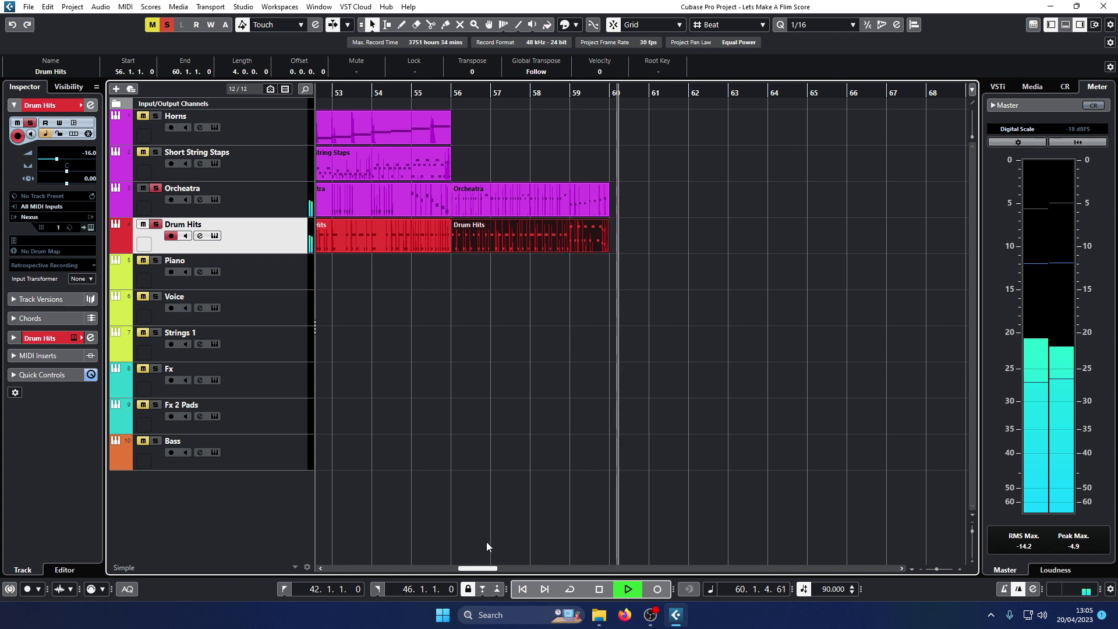
Play from about bar 52 and clear all track mutes and solos
drag(487, 573, 477, 574)
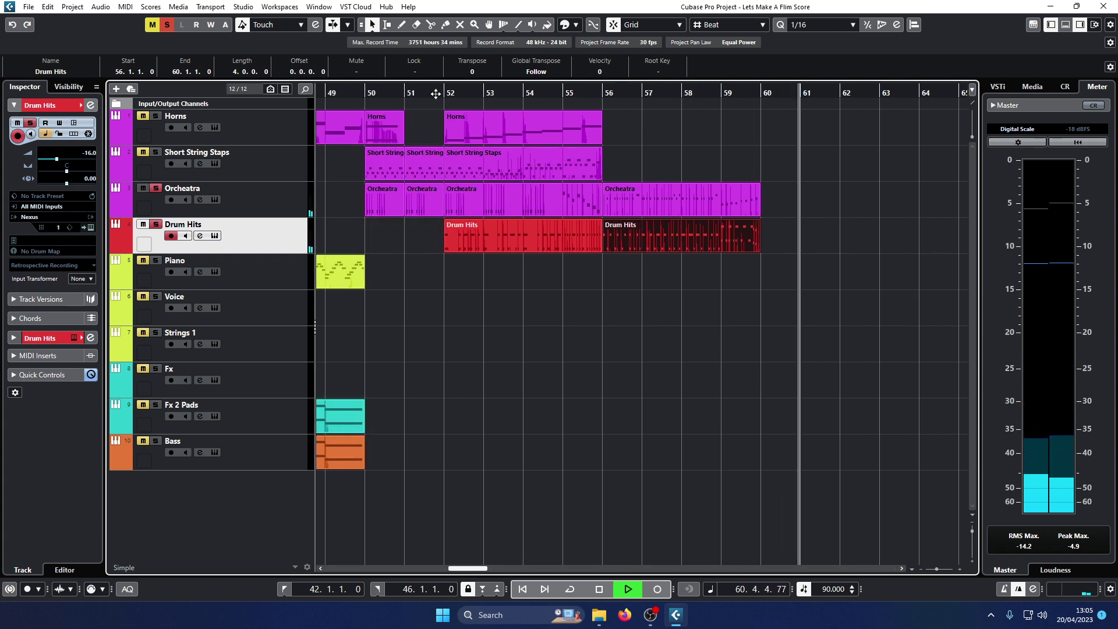
click(436, 93)
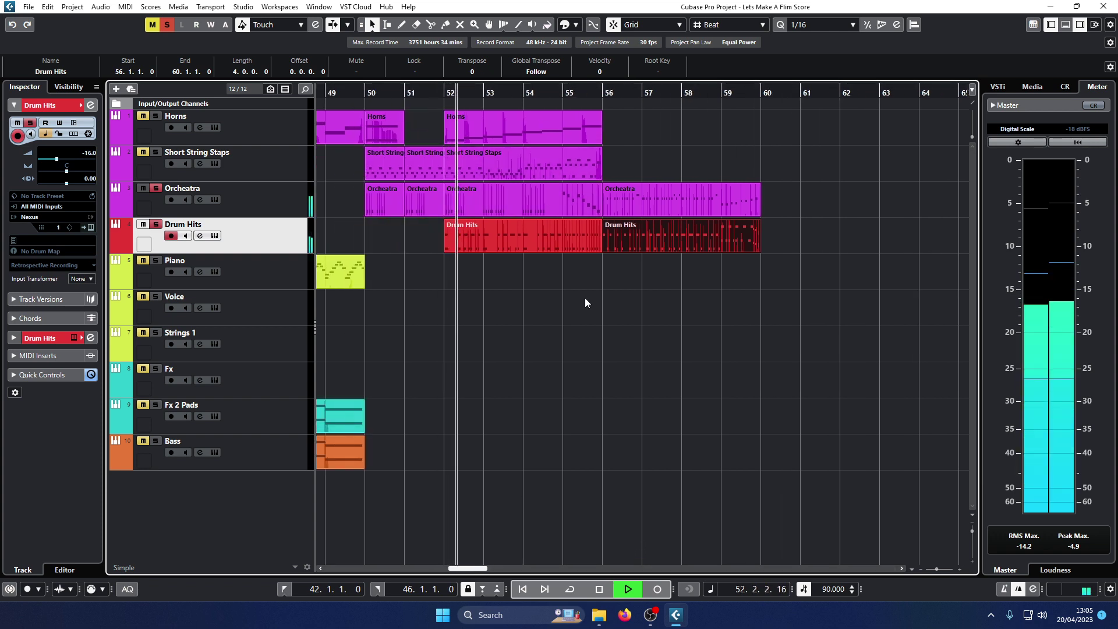
click(152, 25)
click(168, 25)
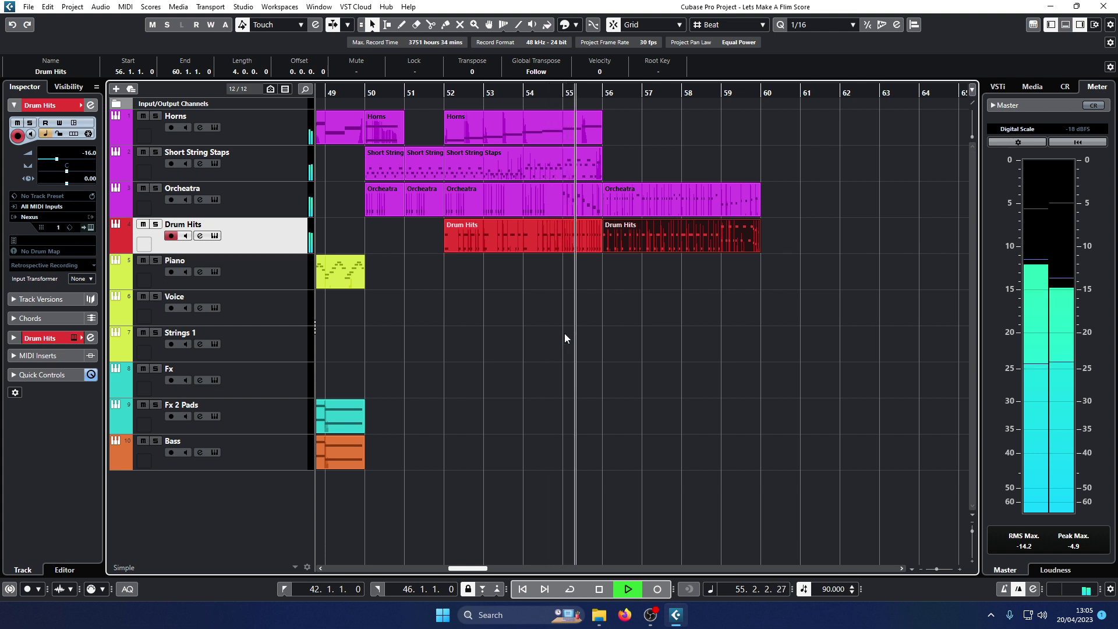
Select the Short String Staps track and play twice from about bar 55 to rehearse its new part over the arrangement
click(285, 162)
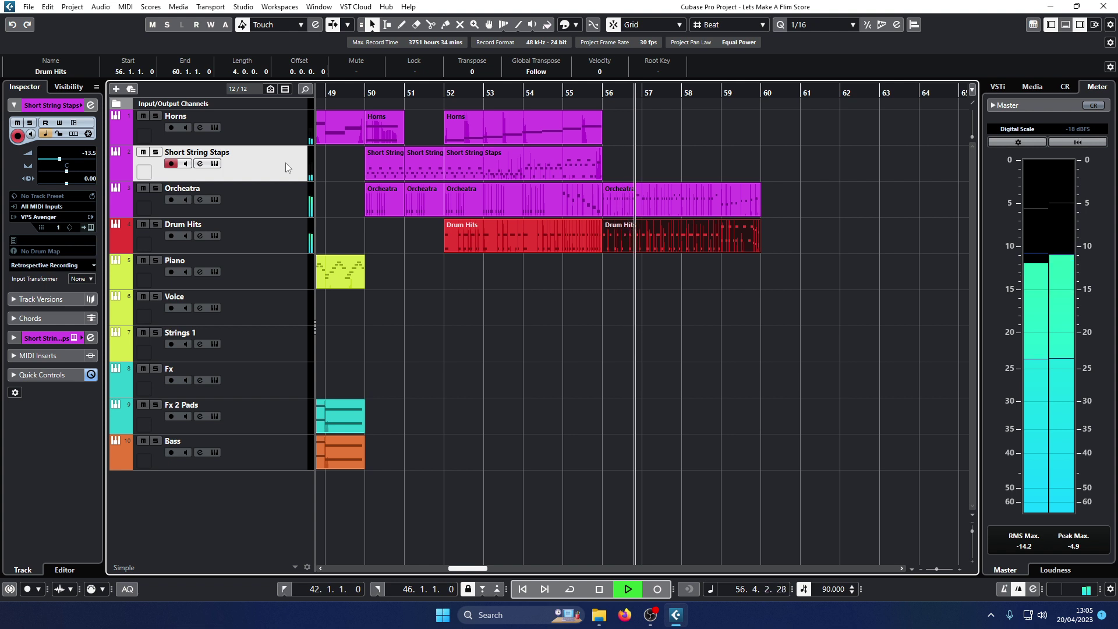
drag(585, 98, 735, 209)
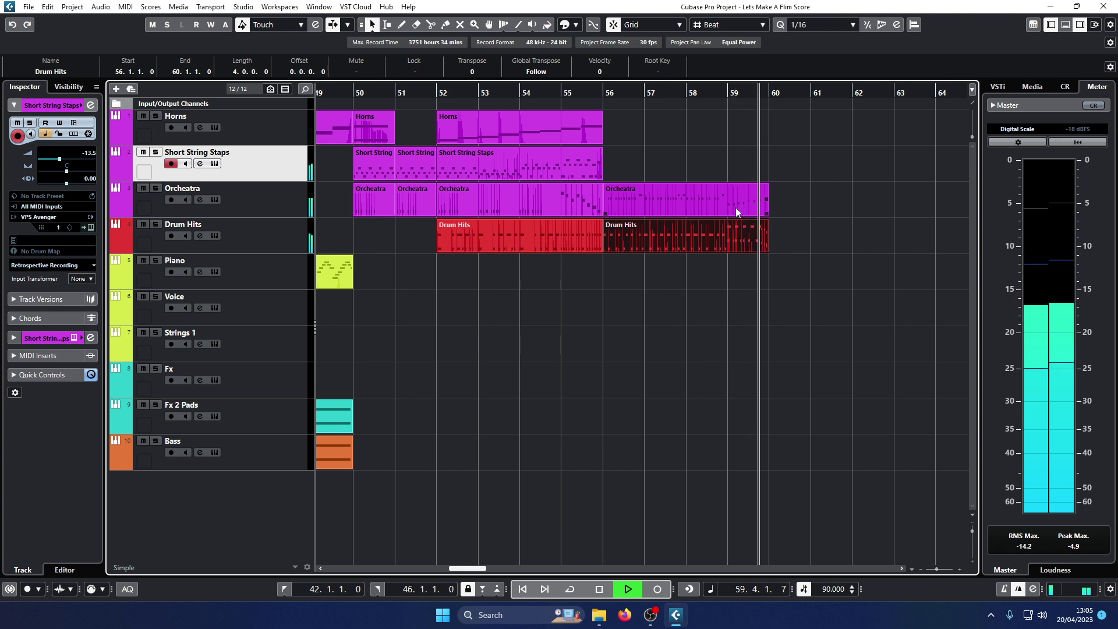
key(space)
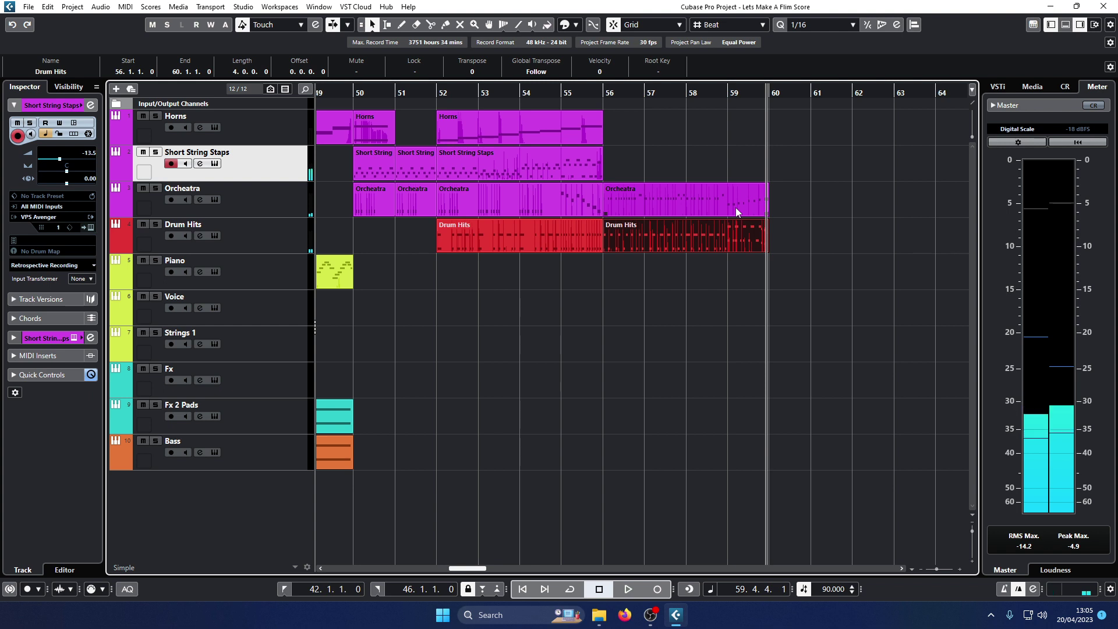
double_click(585, 92)
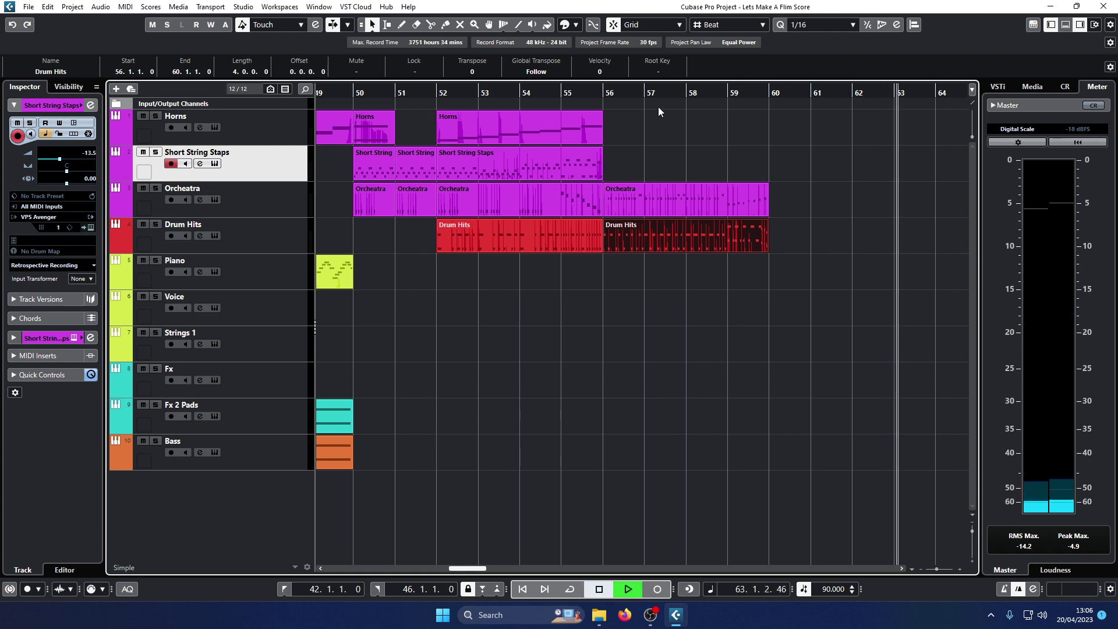
key(space)
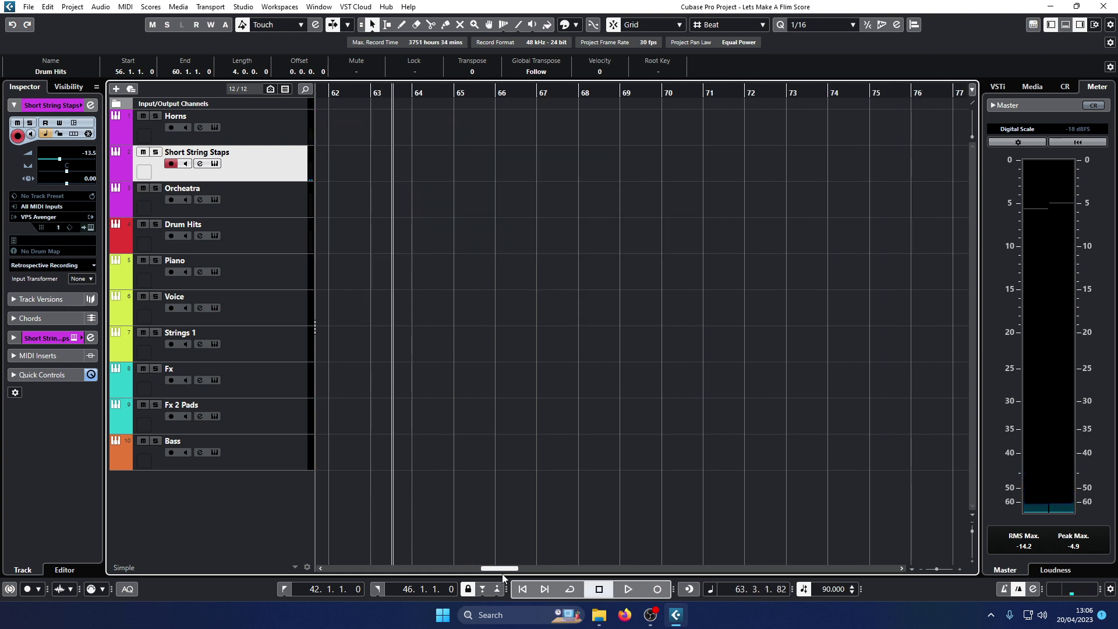
Record a new Short String Staps part from bar 56 and trim its end to bar 60
drag(506, 569, 473, 570)
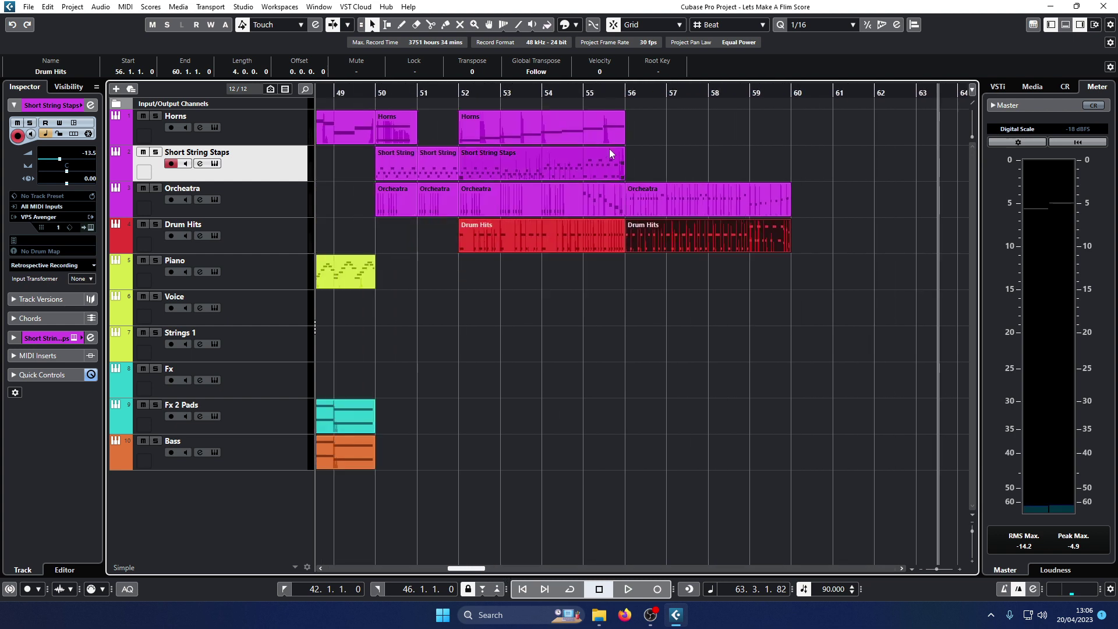
click(626, 93)
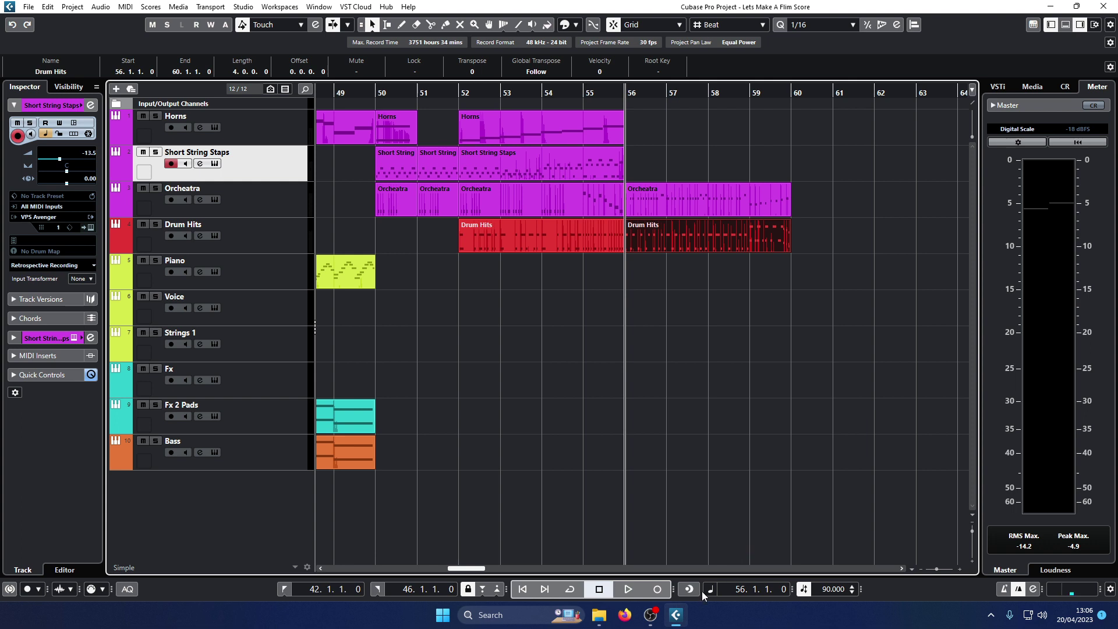
click(661, 595)
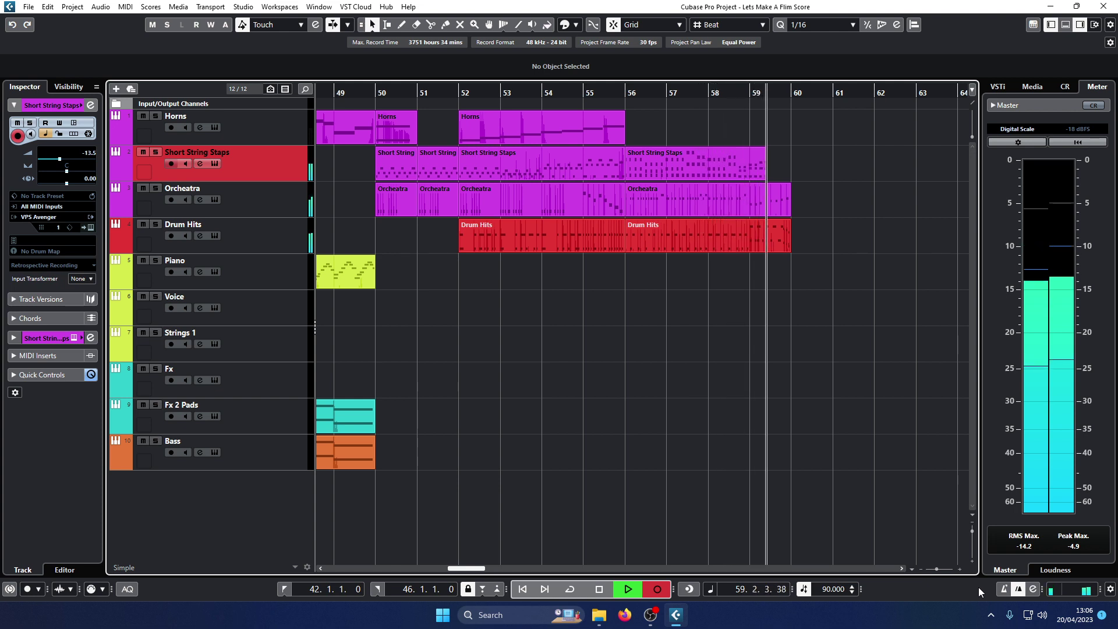
key(space)
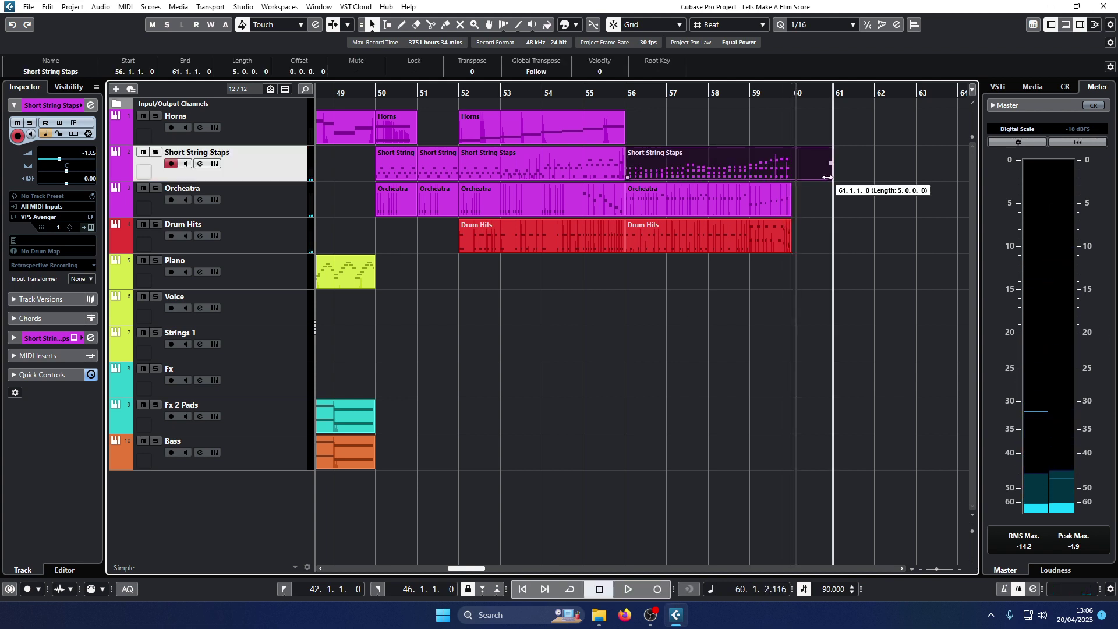
drag(827, 177, 786, 177)
Play back the new Short String Staps part from about bar 55 and look over its notes in the editor
click(585, 92)
key(space)
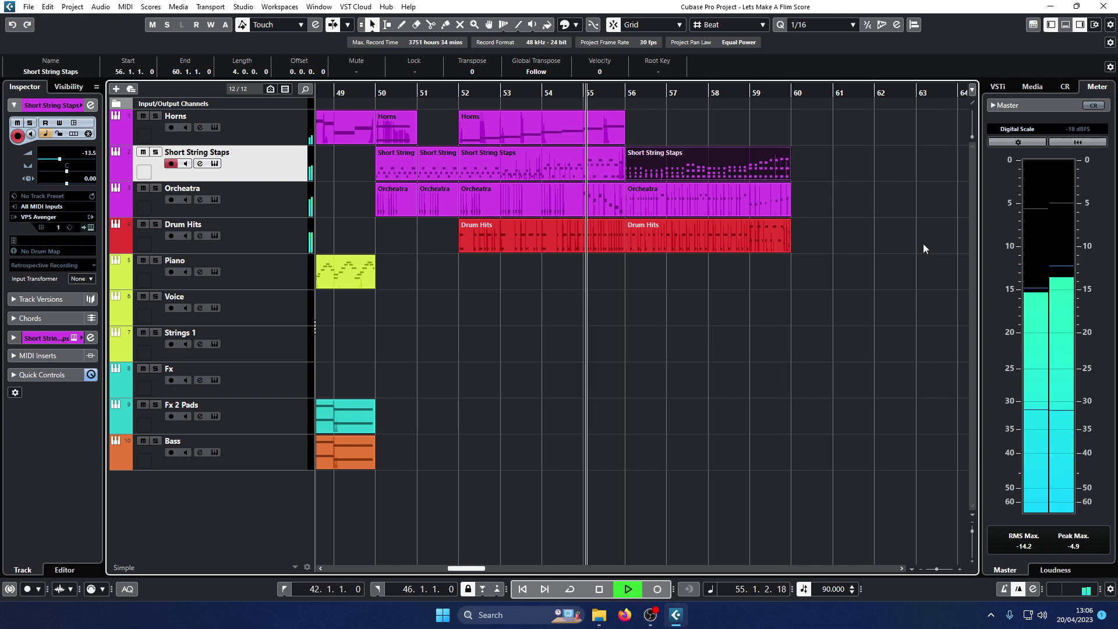
double_click(712, 160)
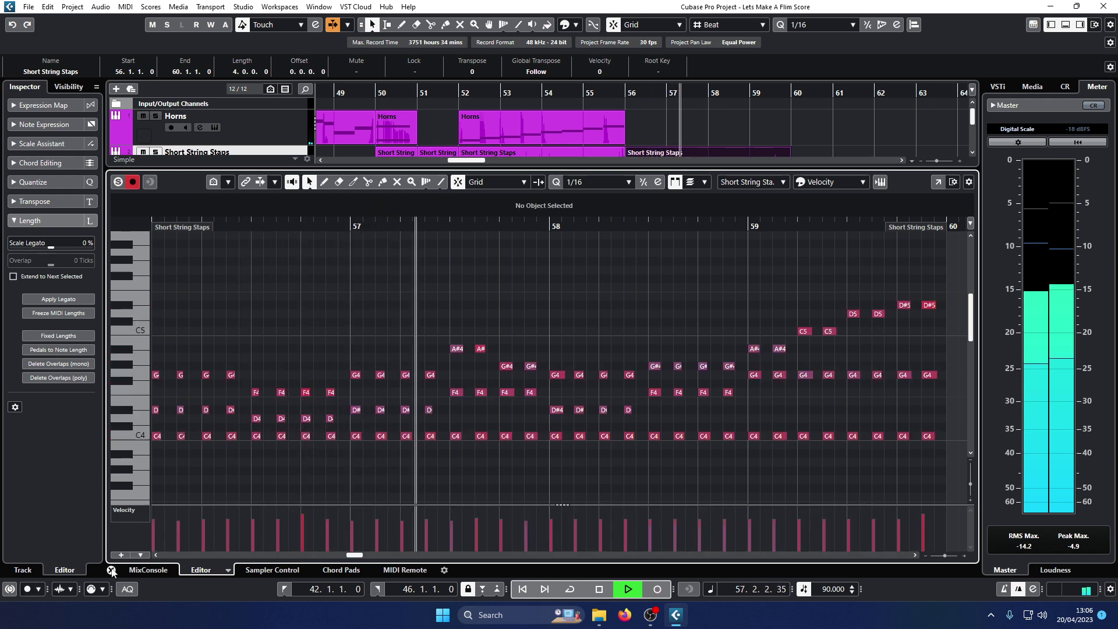
click(111, 569)
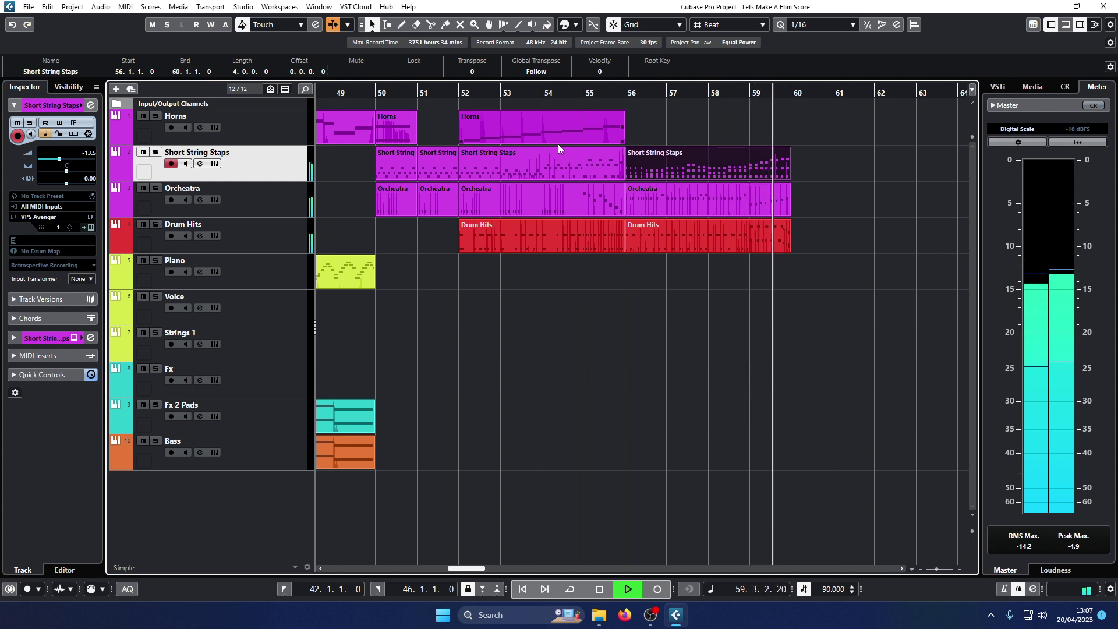
click(574, 94)
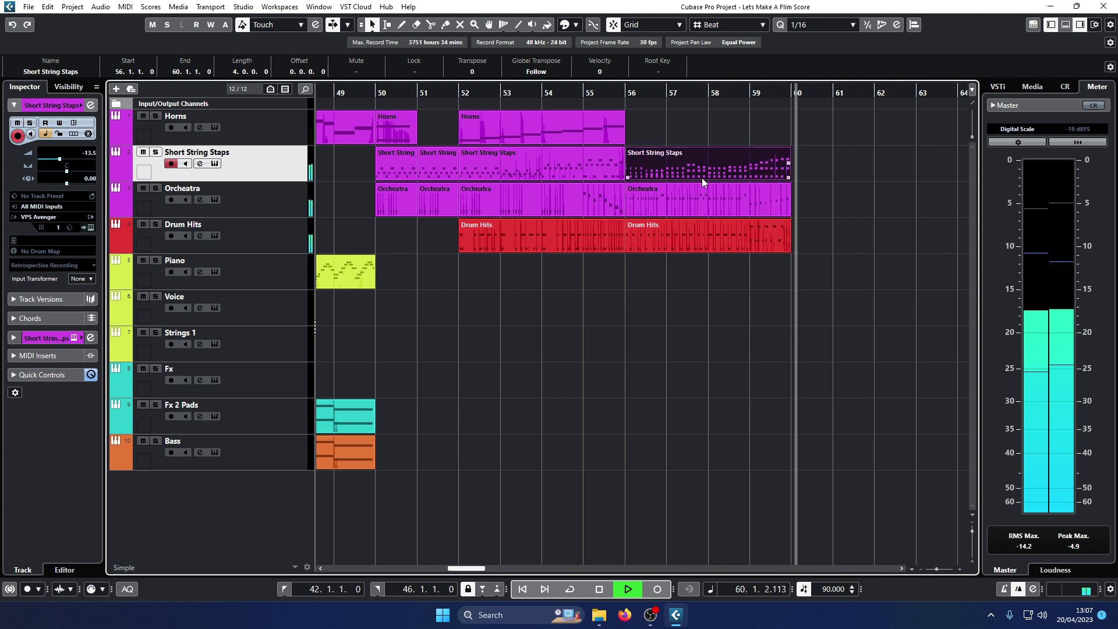
key(space)
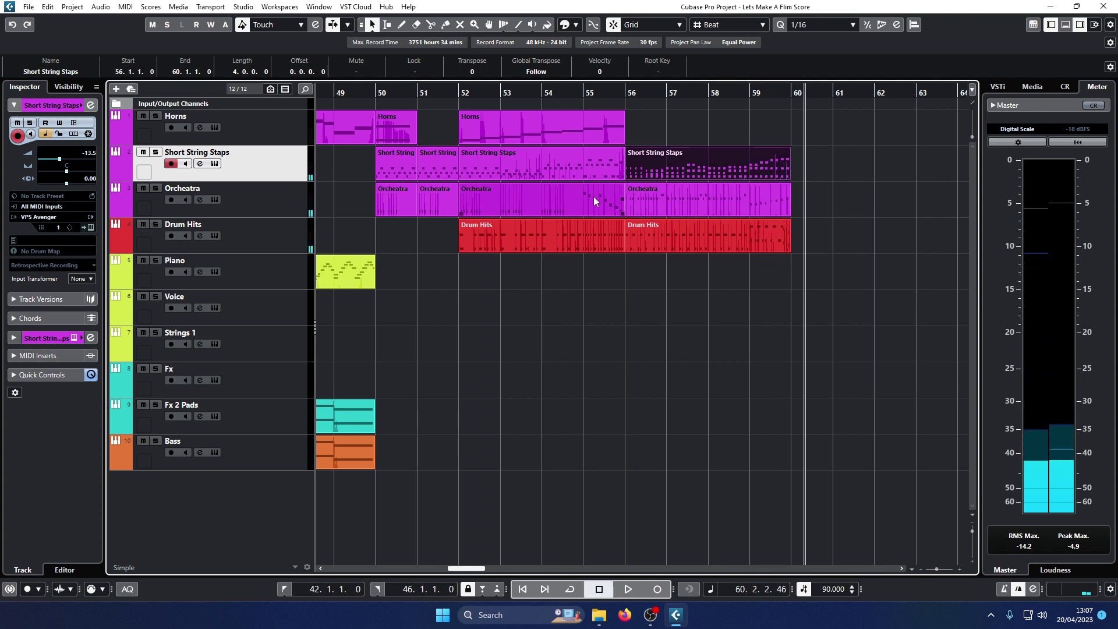
Audition low notes for the Short String Staps sound on the note editor's piano keyboard, down to around C1
double_click(687, 169)
click(131, 418)
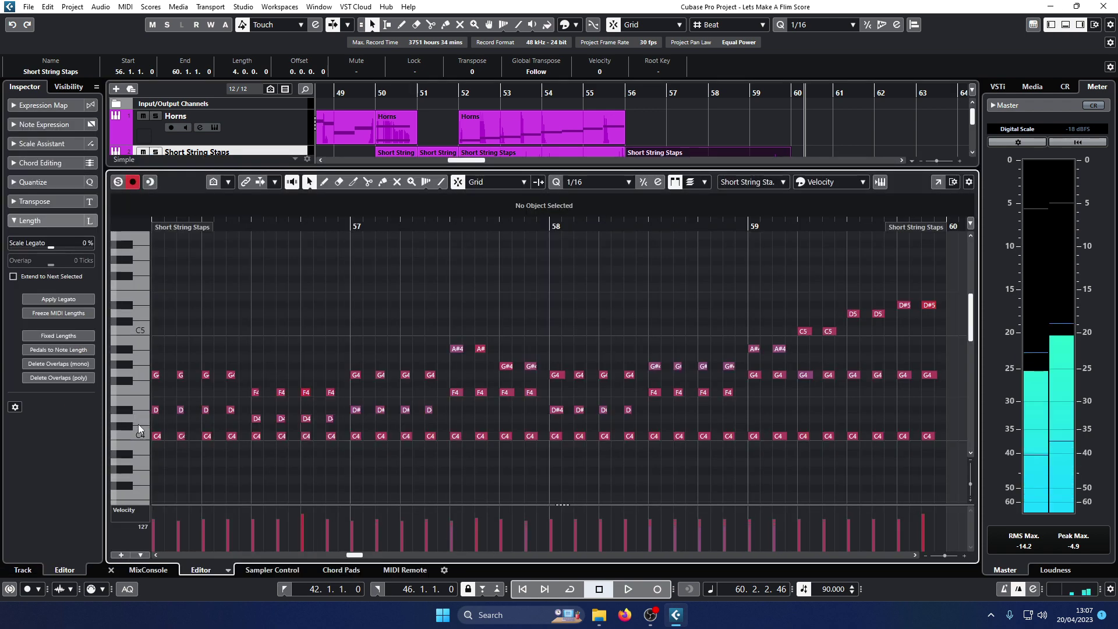
scroll(134, 420, down, 6)
click(137, 414)
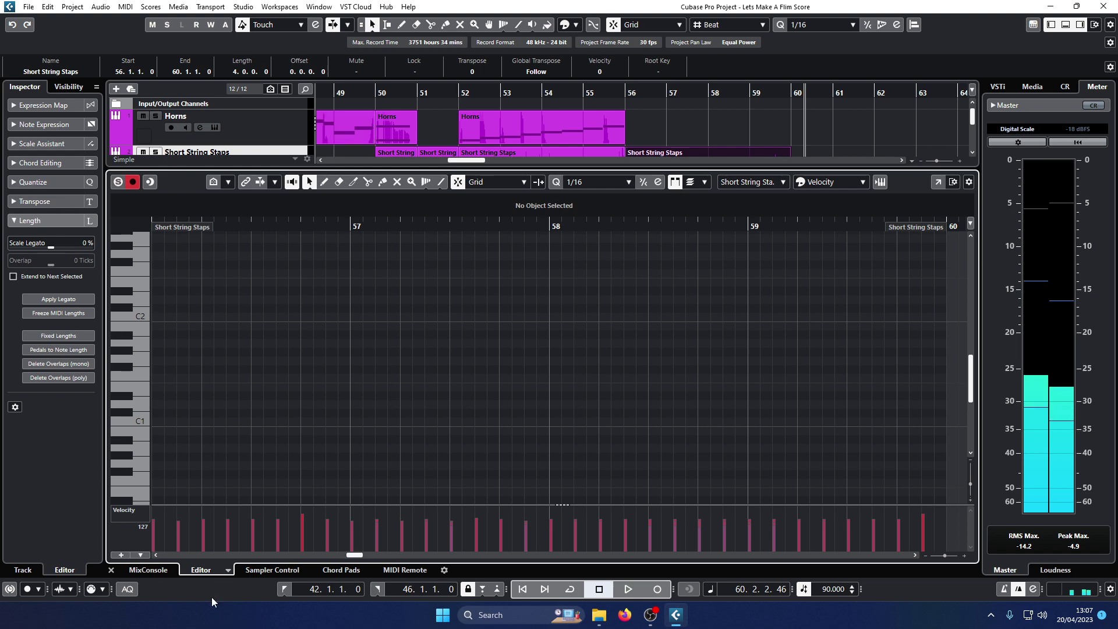
click(107, 568)
Duplicate the Short String Staps track as an empty track named Fast Bass Notes
right_click(269, 165)
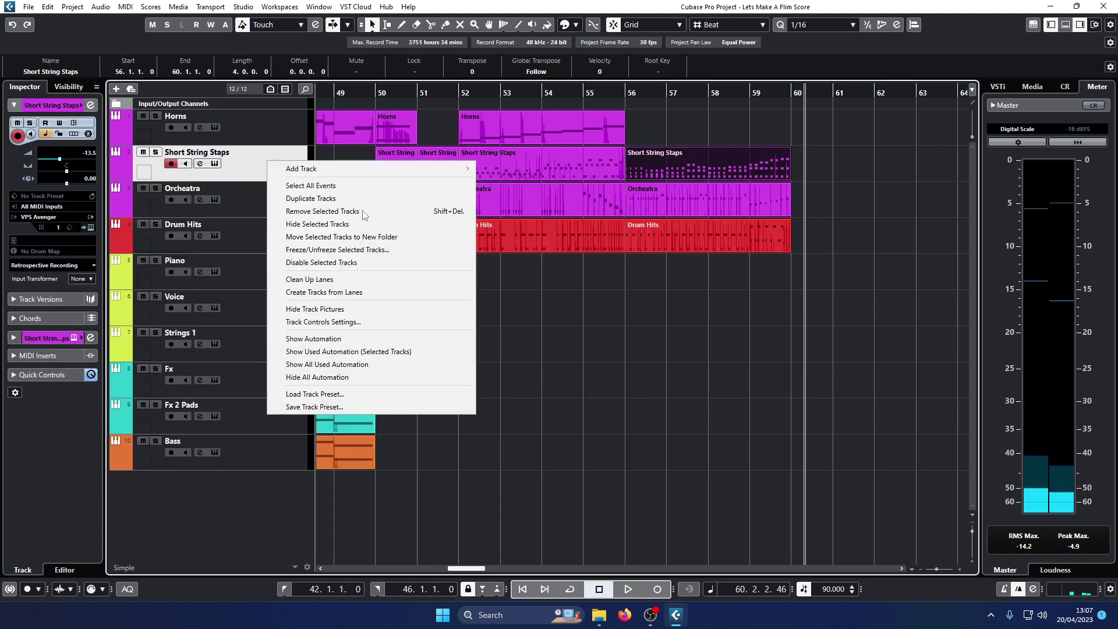
click(335, 199)
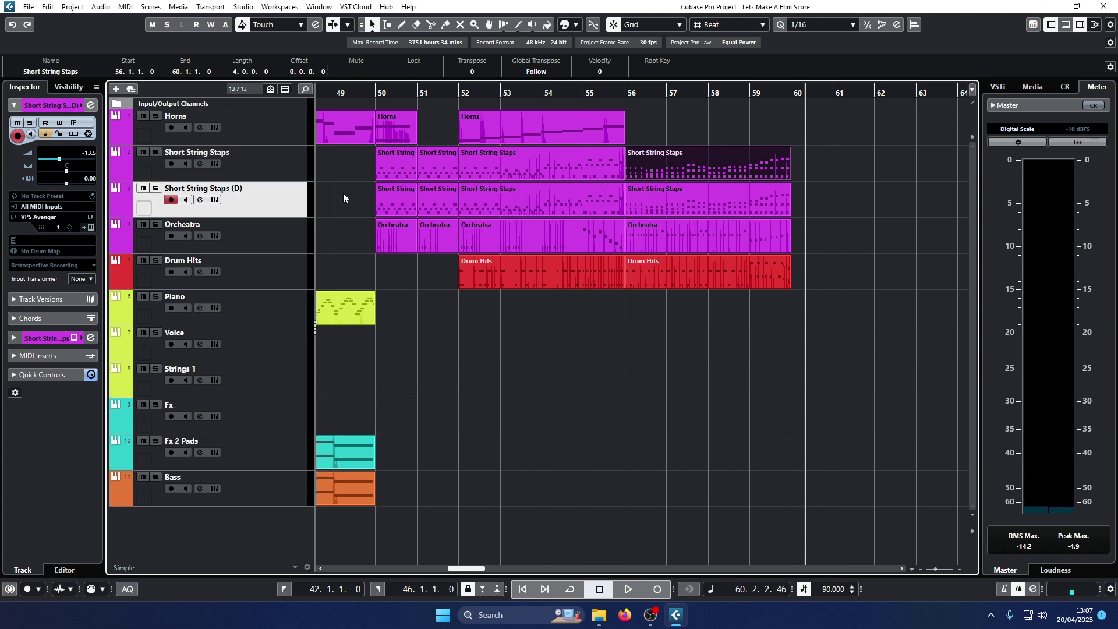
drag(343, 193, 568, 208)
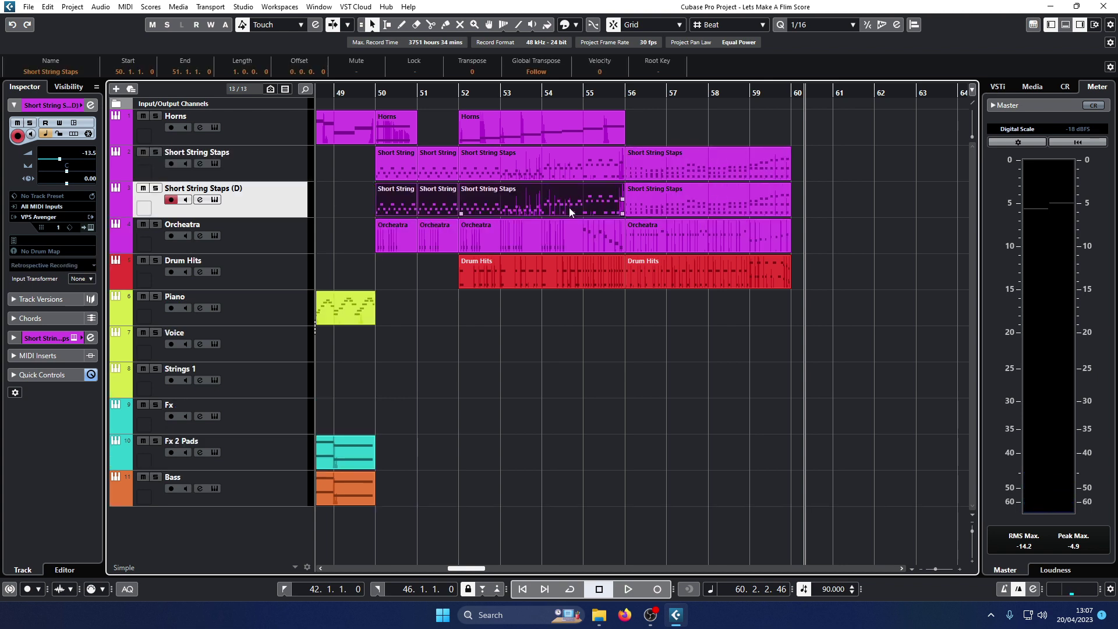
key(Delete)
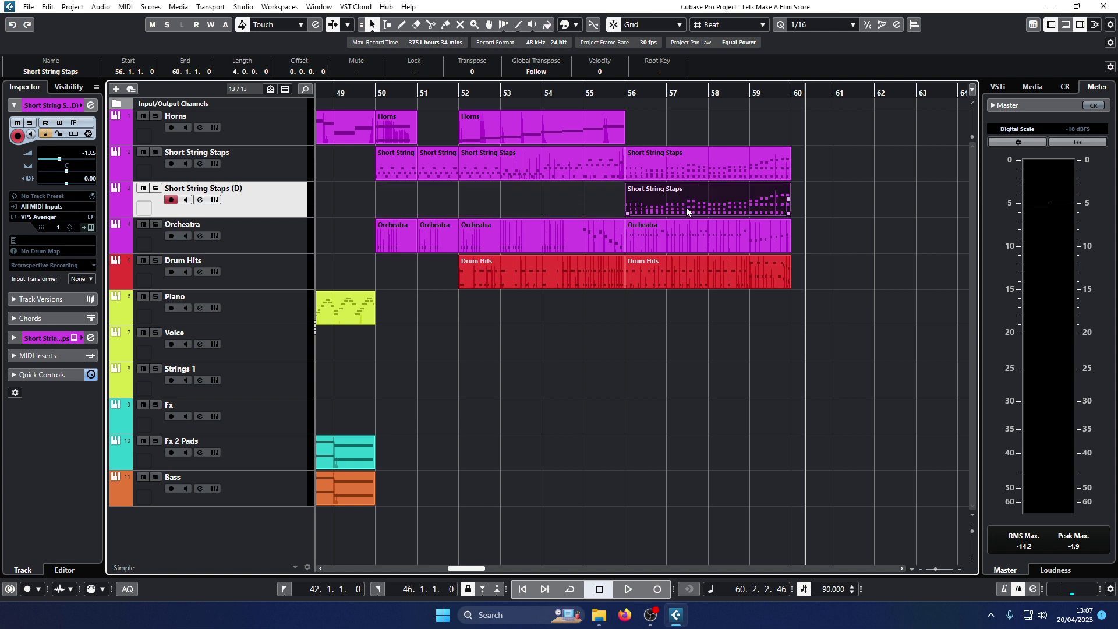
key(Delete)
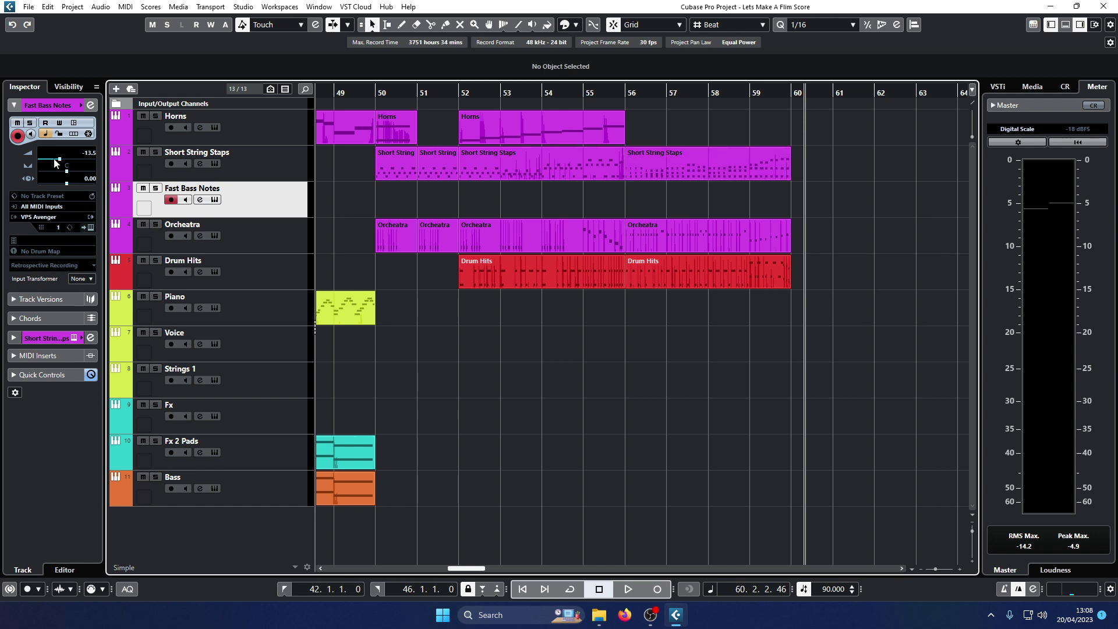
Examine the notes of the Short String Staps part at bar 56 across the lower and upper octaves
double_click(735, 155)
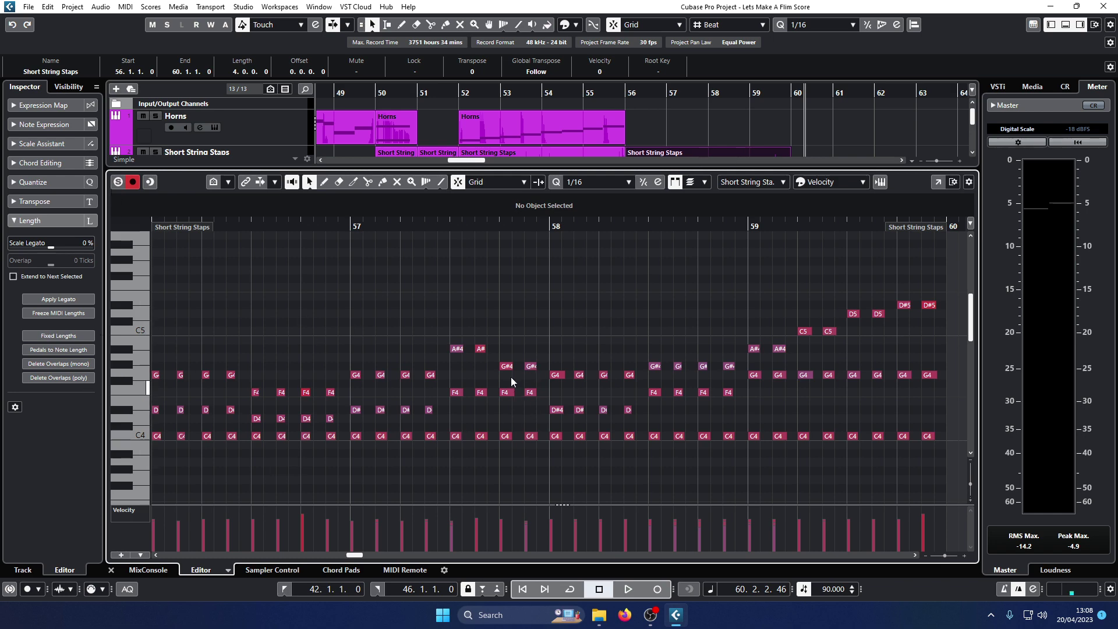
scroll(465, 332, down, 6)
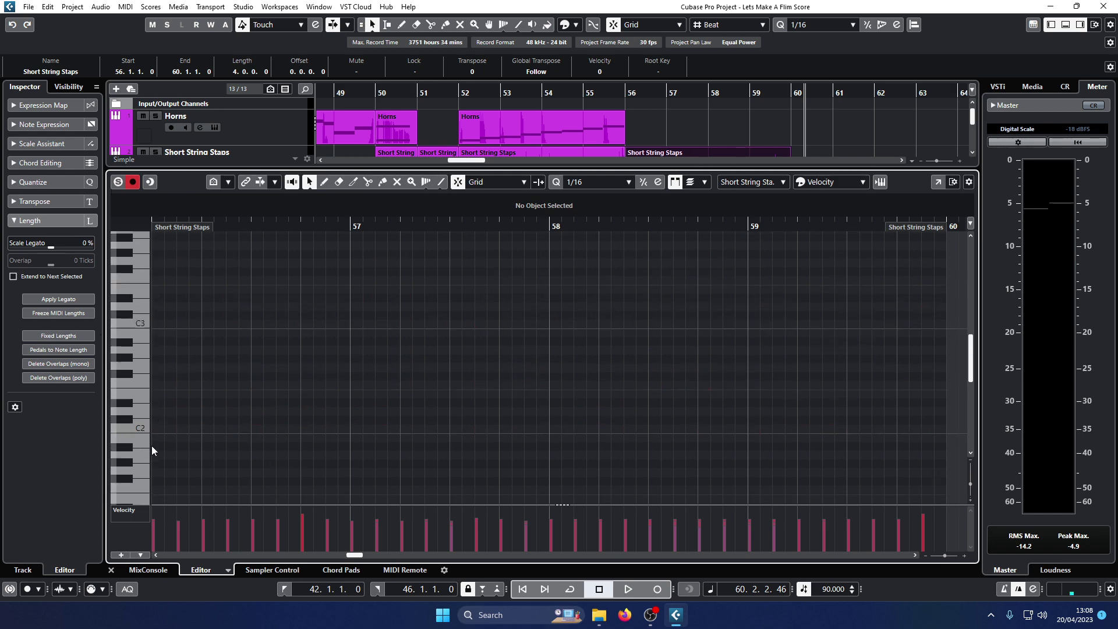
scroll(350, 384, up, 5)
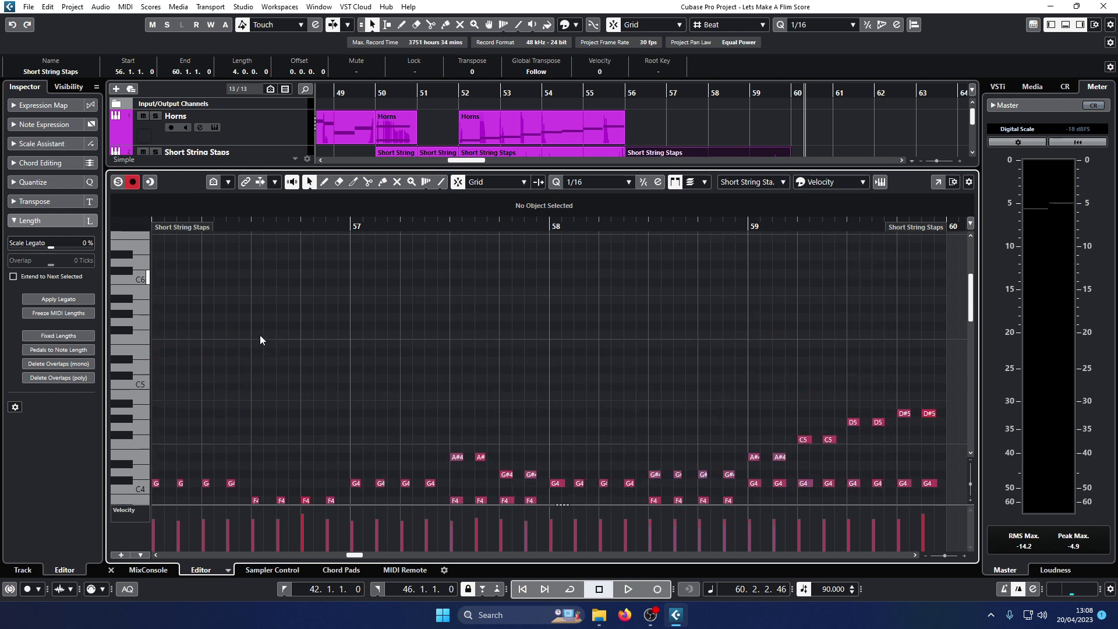
scroll(259, 336, up, 3)
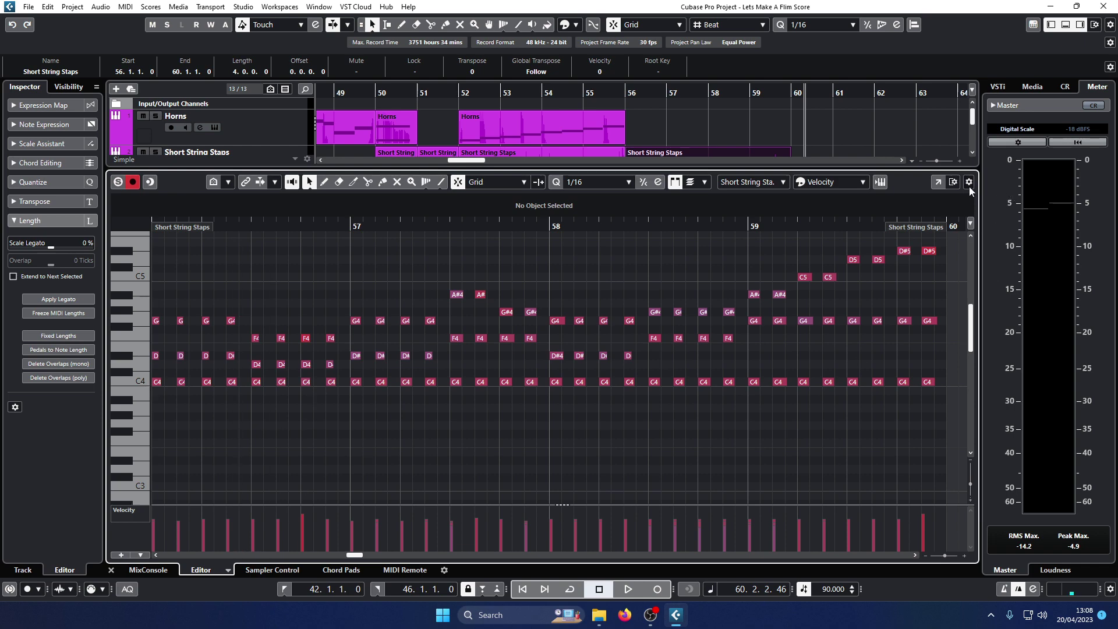
click(111, 569)
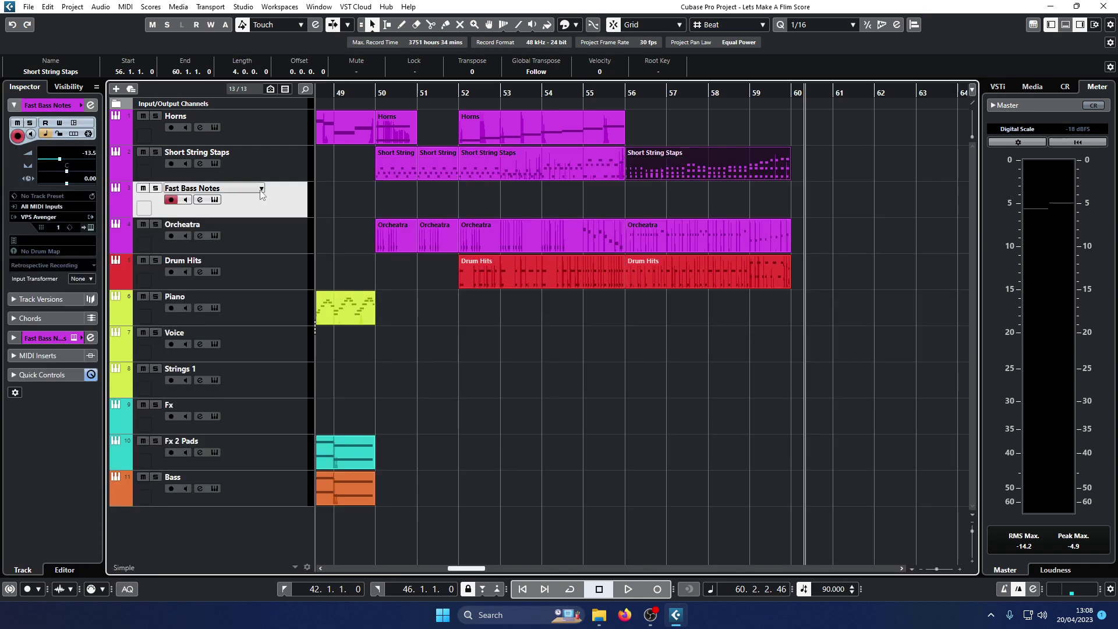
Play the arrangement twice from about bar 55 to try out the Fast Bass Notes line over it
click(603, 92)
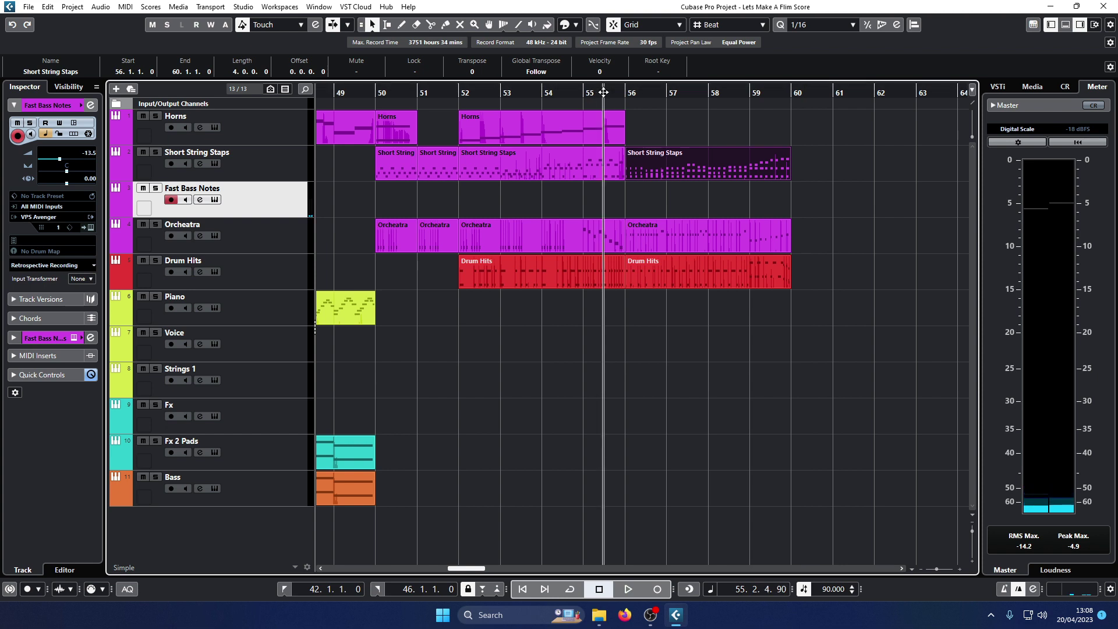
key(space)
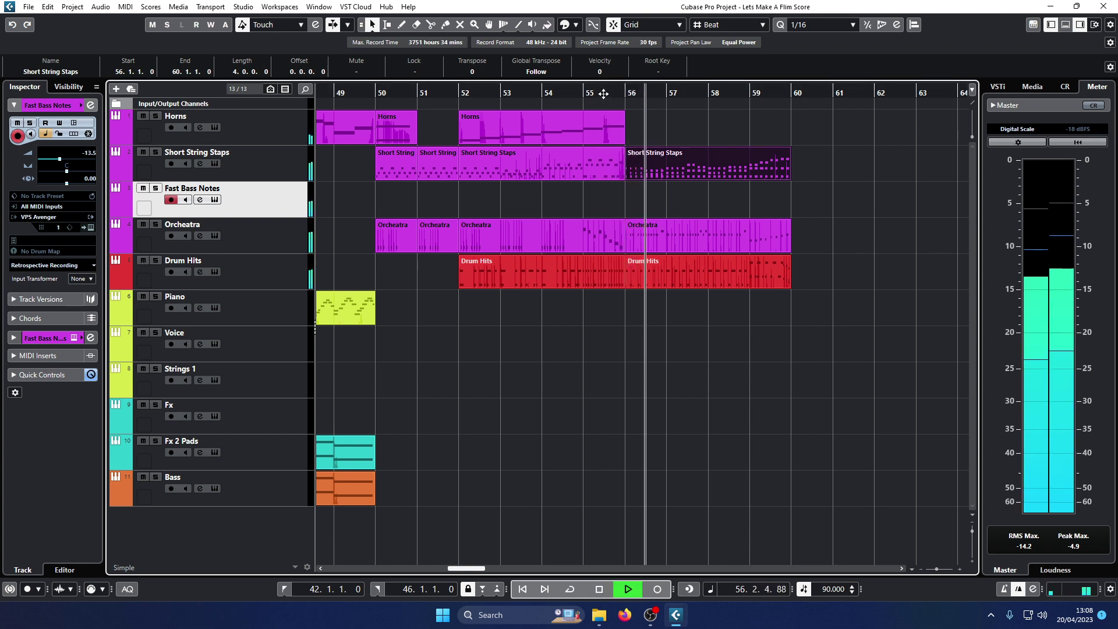
key(space)
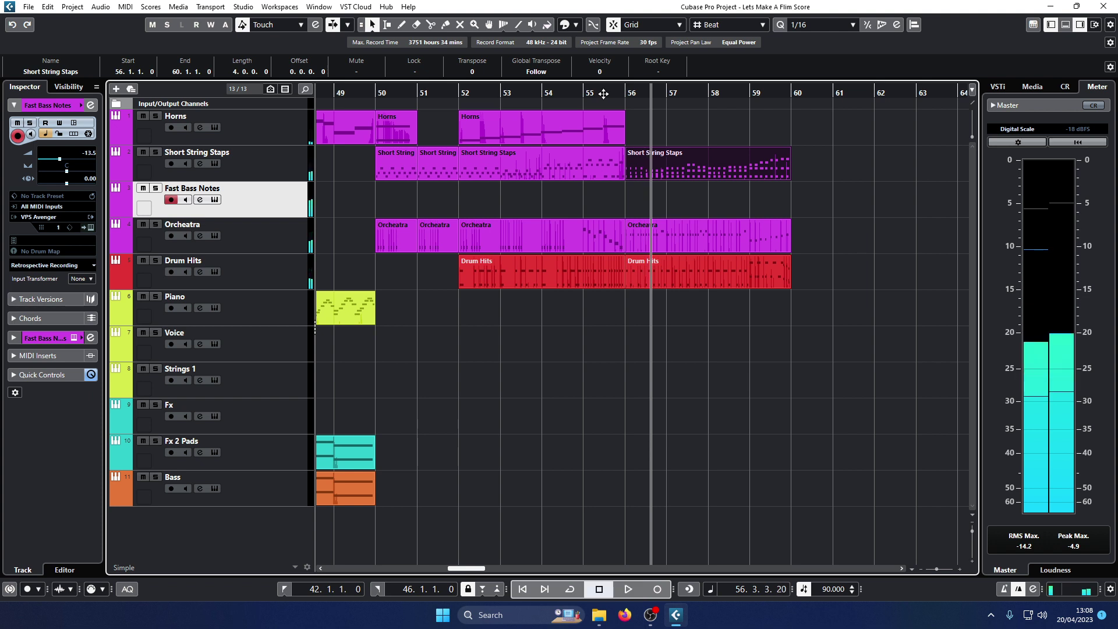
click(604, 93)
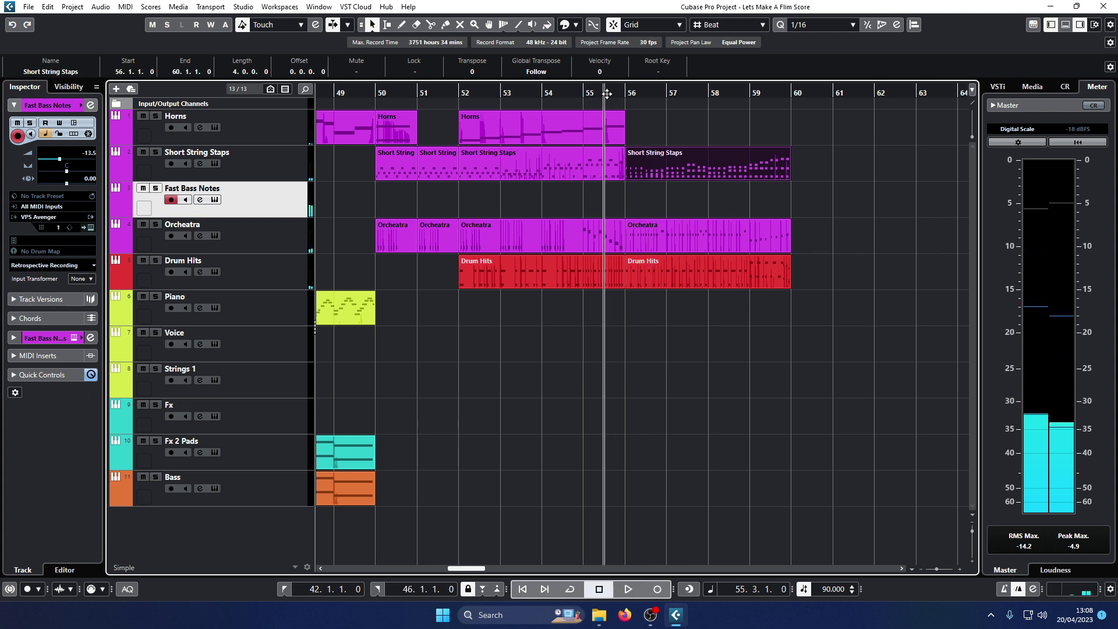
key(space)
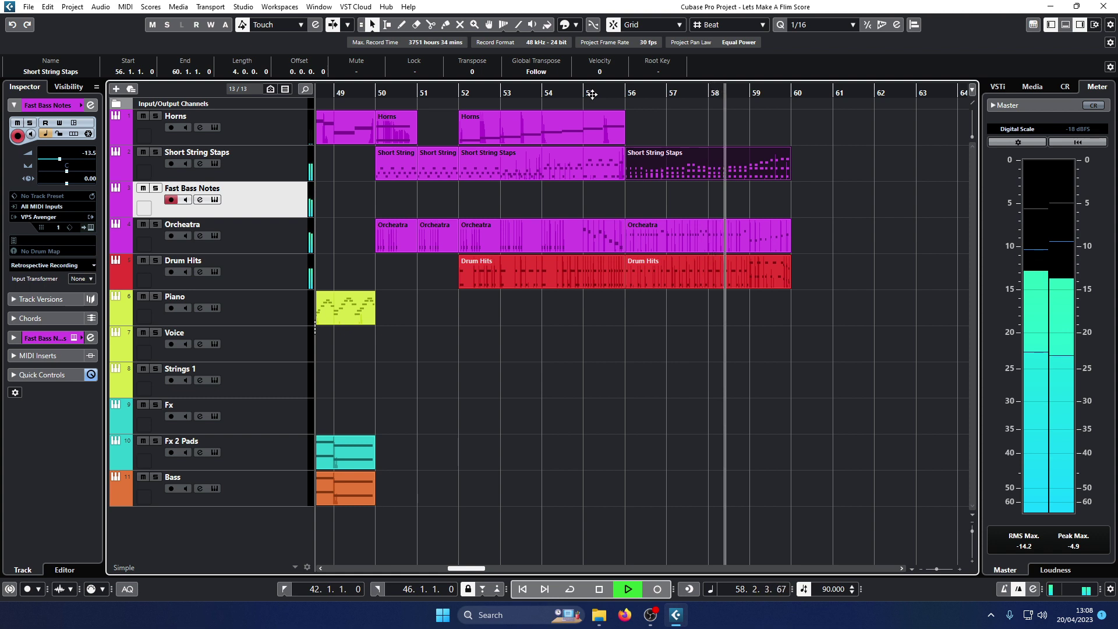
key(space)
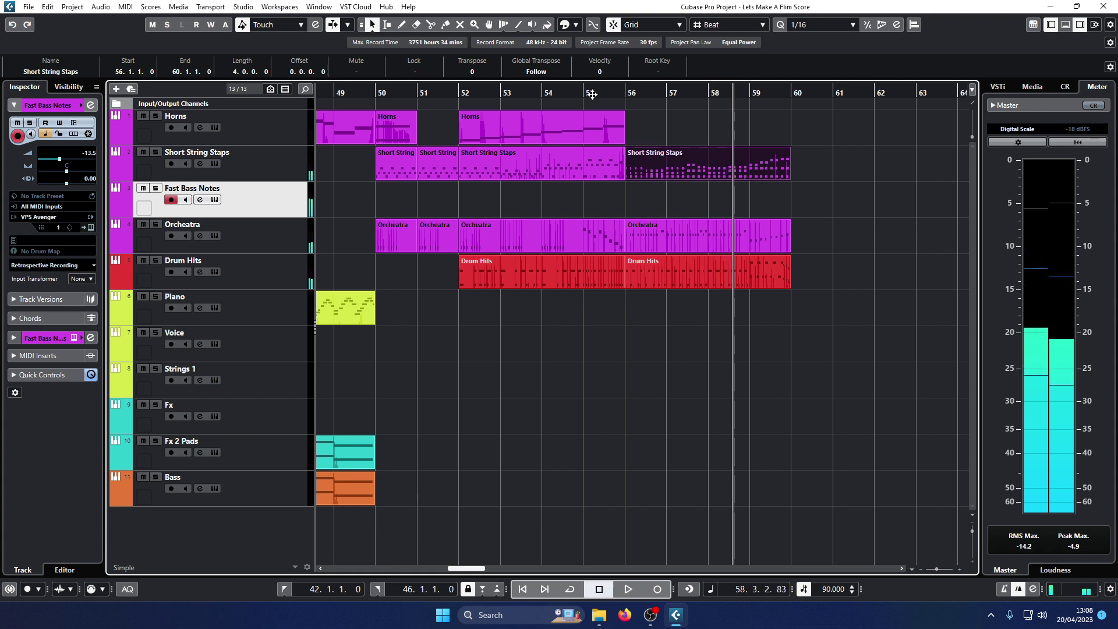
Set the Fast Bass Notes track volume to -9.85 and open its VPS Avenger instrument
click(67, 164)
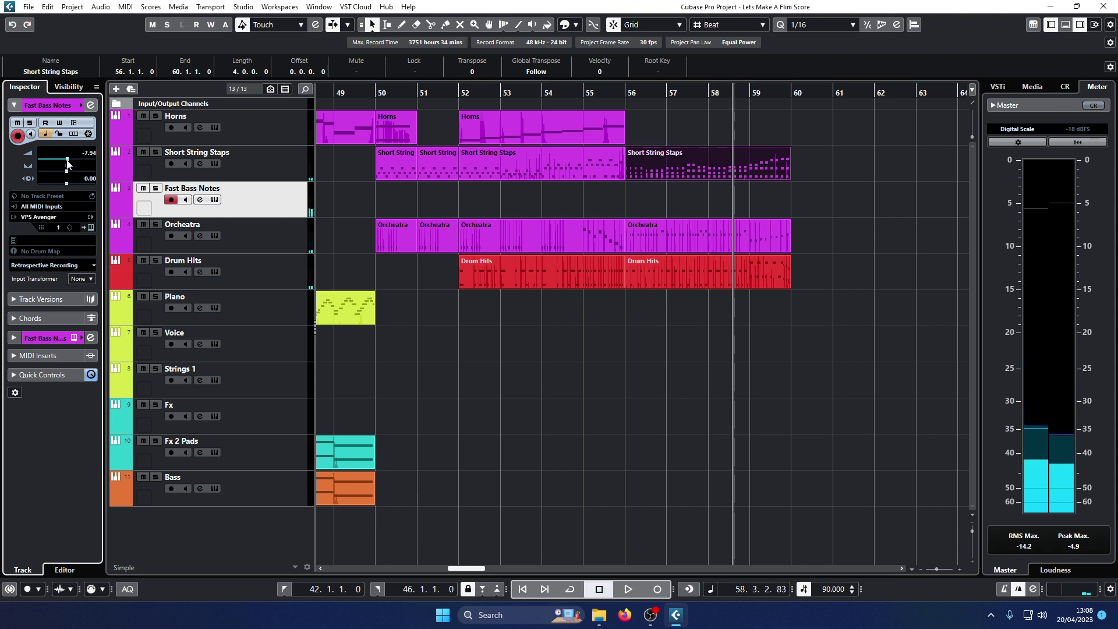
click(90, 106)
click(90, 106)
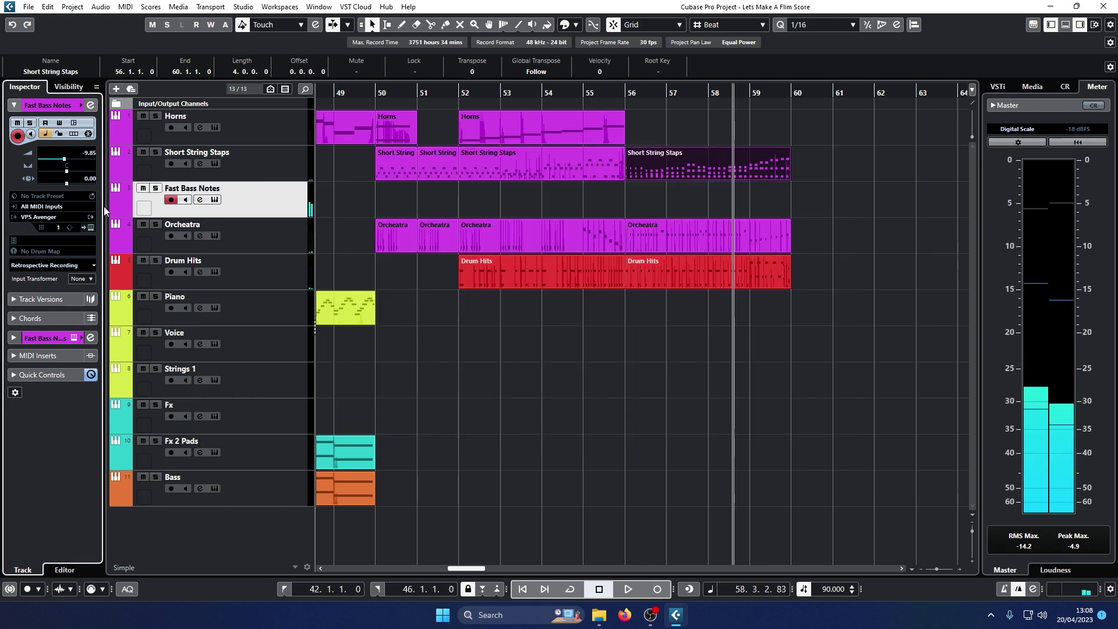
key(Return)
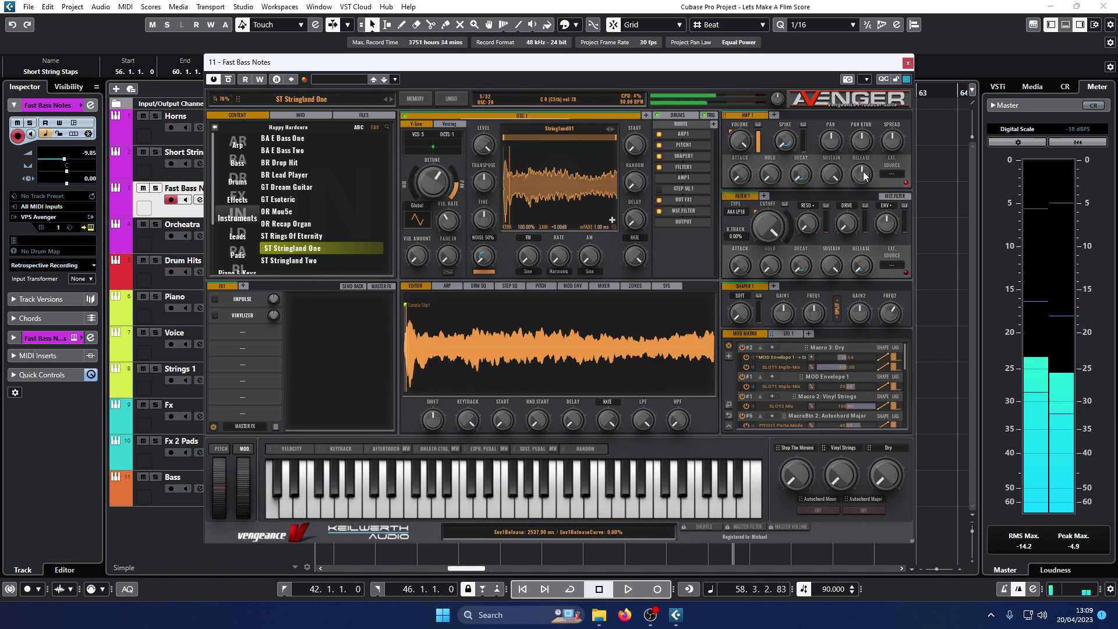
Adjust the release of the first amp envelope in the Fast Bass Notes instrument and close its window
drag(860, 174, 861, 192)
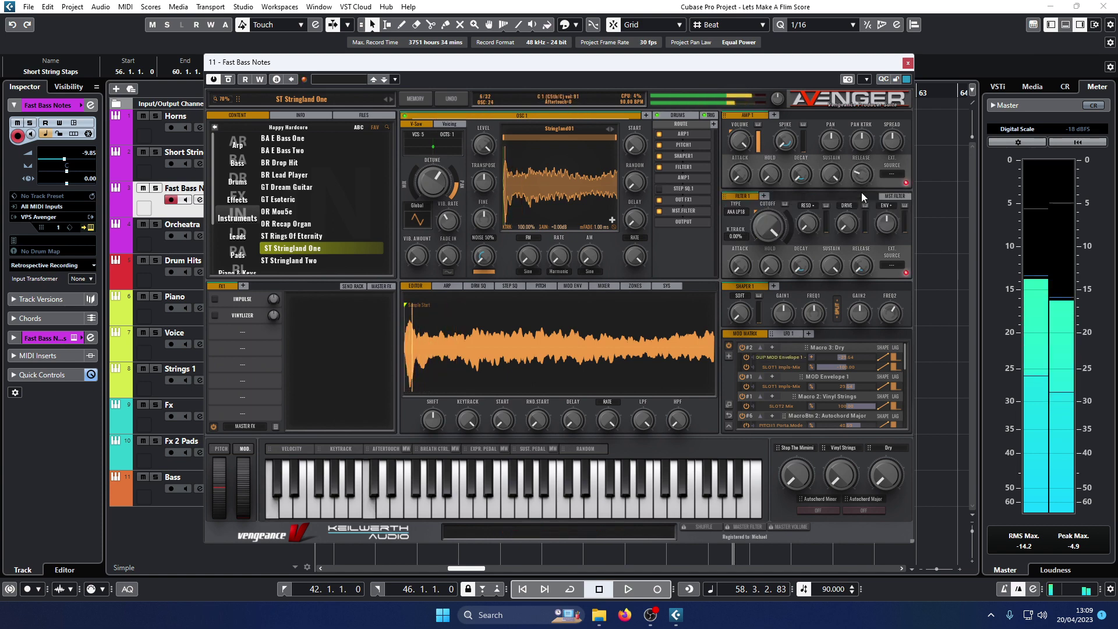
drag(861, 192, 863, 175)
click(907, 63)
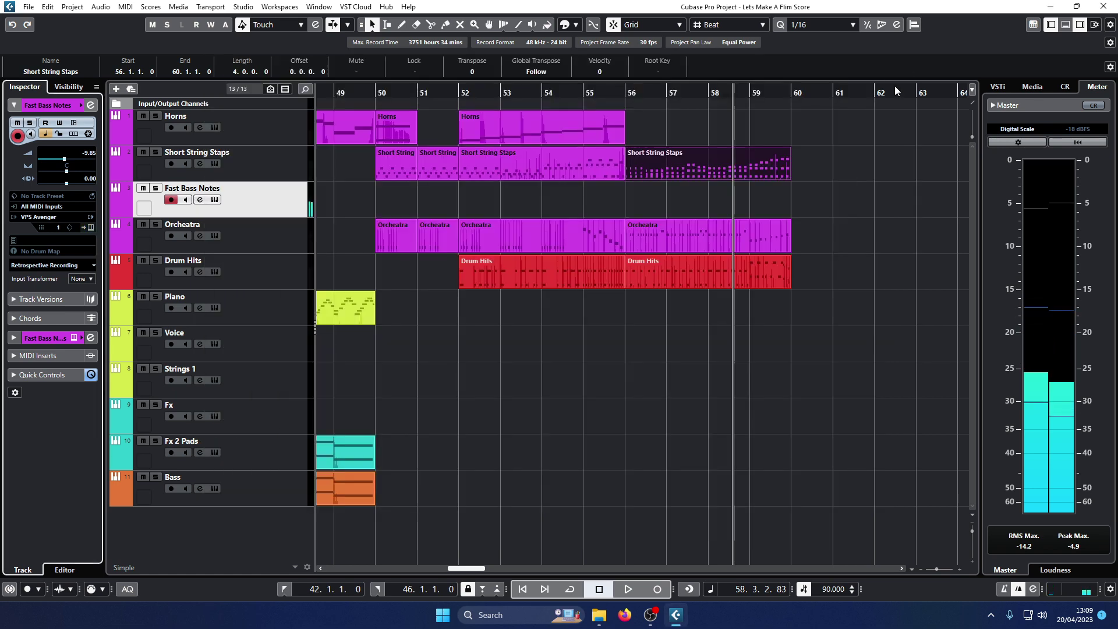
Rehearse the bass line twice over playback from about bar 55 and set the Fast Bass Notes volume to -11.4
click(591, 92)
key(space)
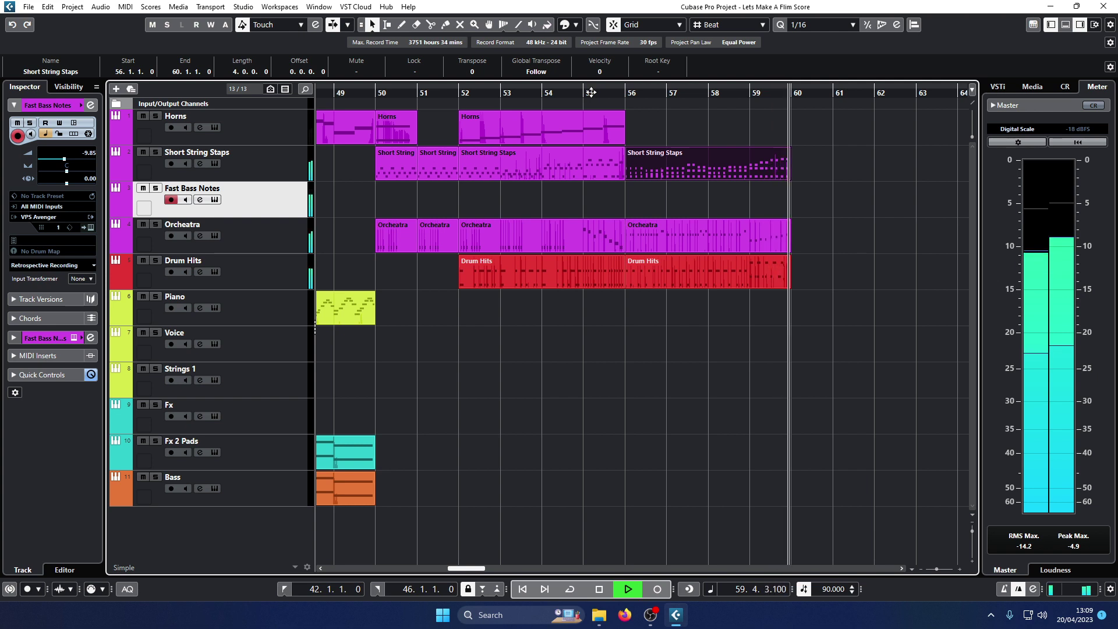
key(space)
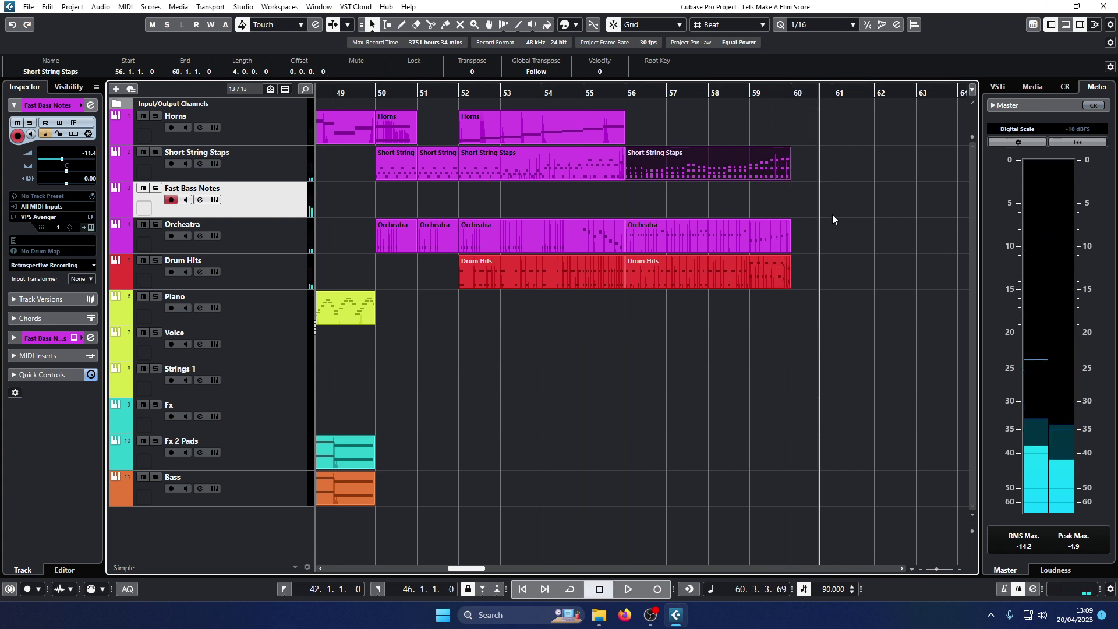
double_click(585, 96)
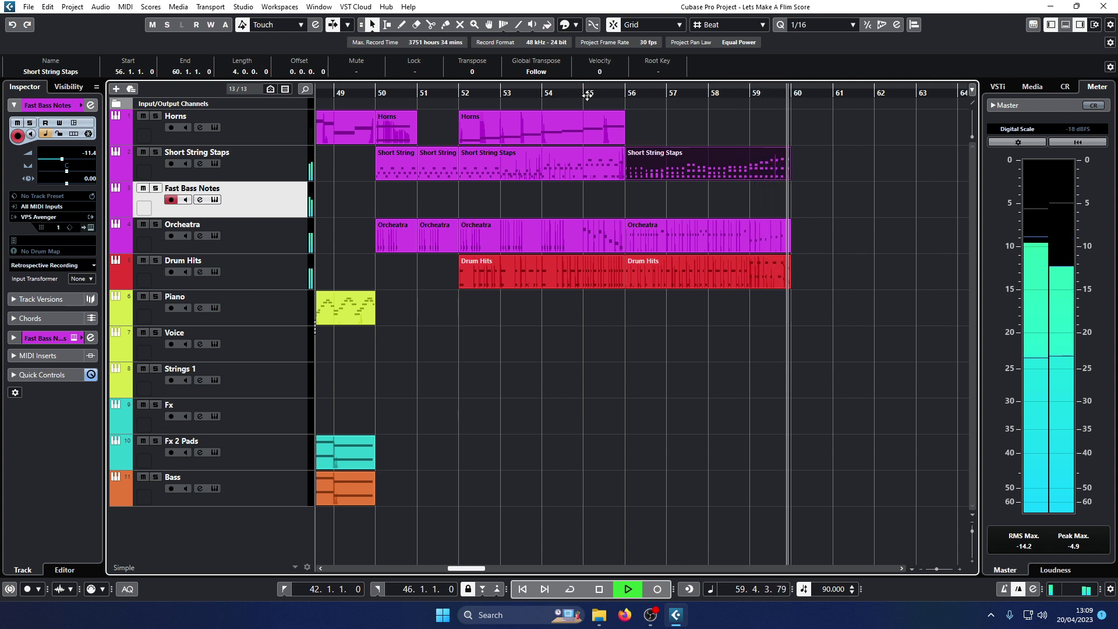
key(space)
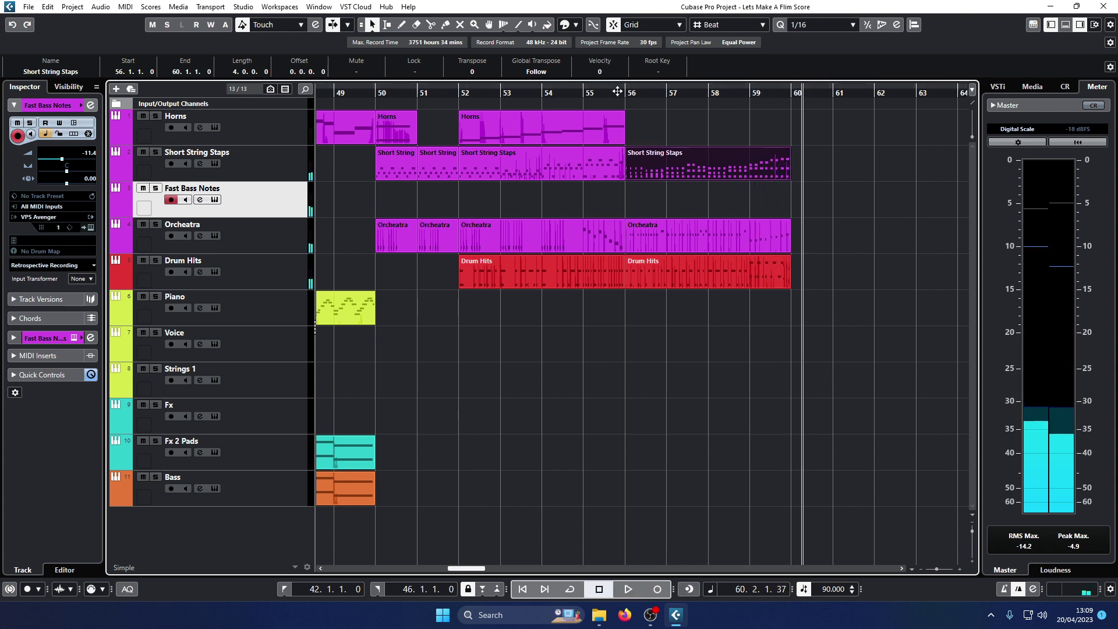
Record the Fast Bass Notes part from bar 56 and trim its end to bar 60
click(612, 93)
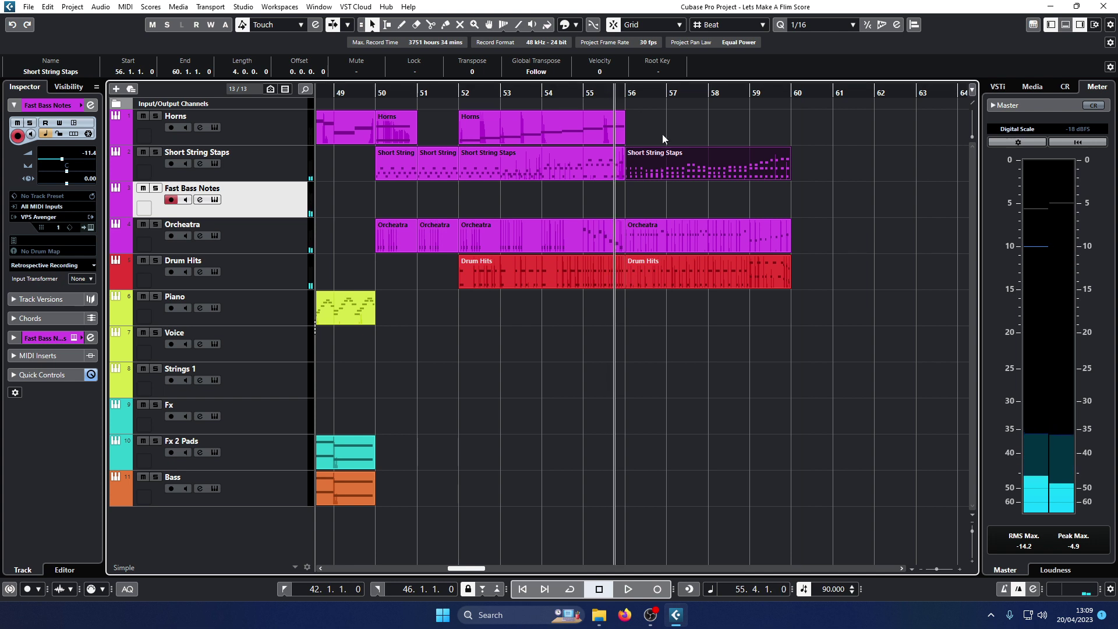
click(624, 93)
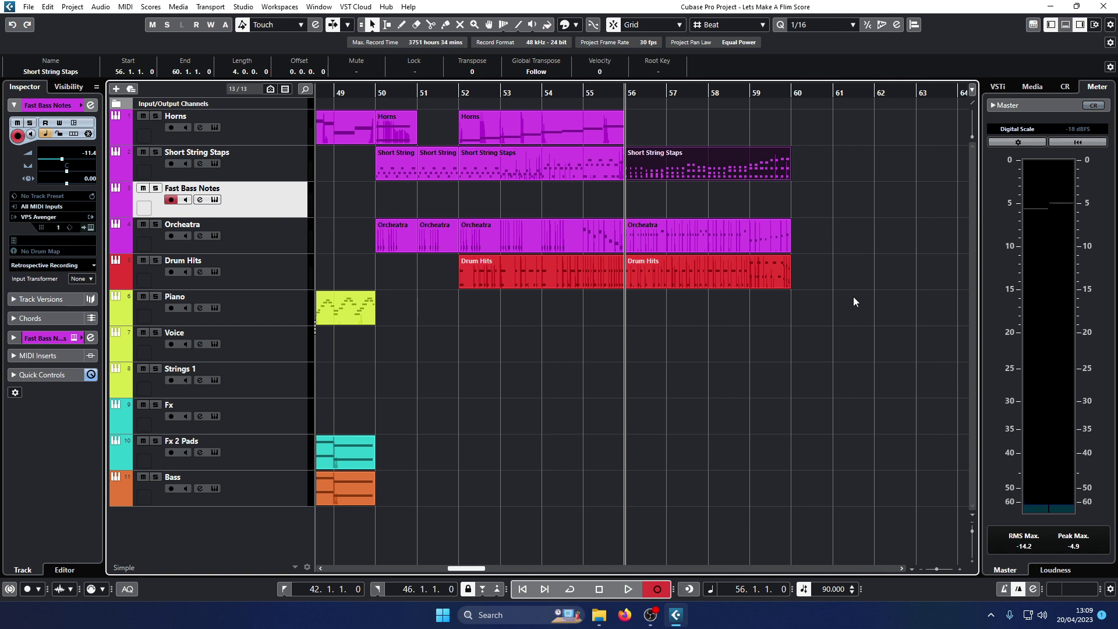
key(KP_Multiply)
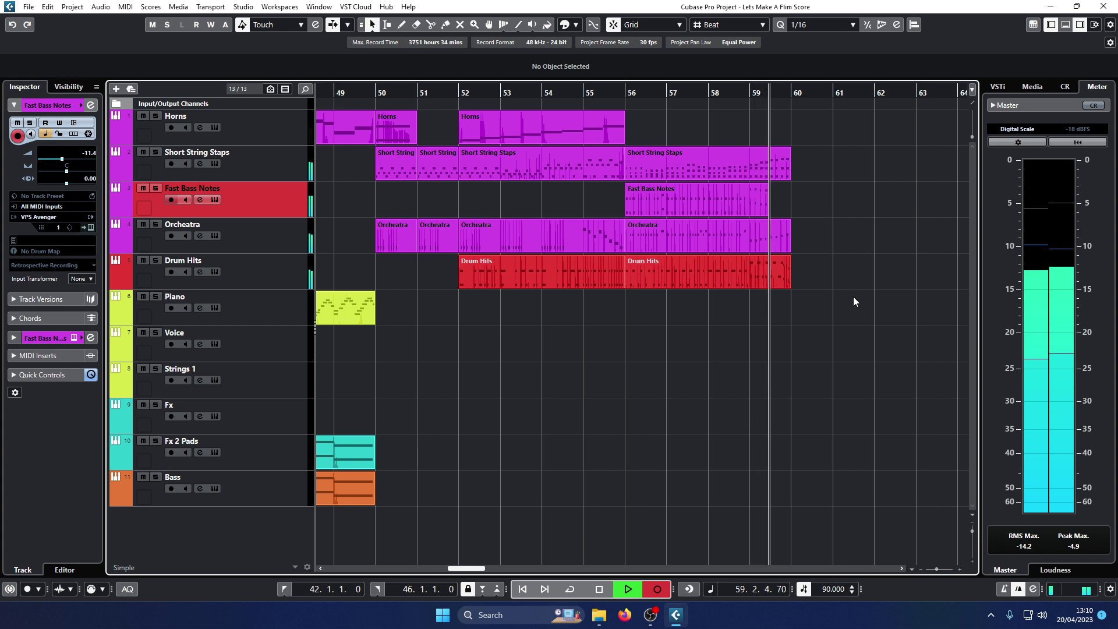
key(space)
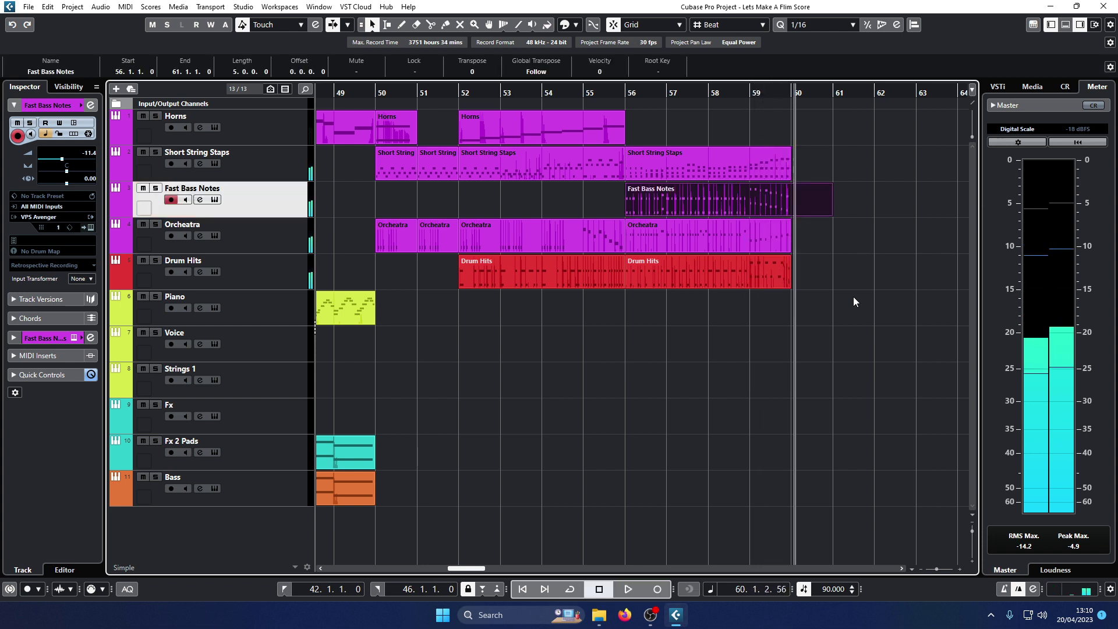
drag(830, 213, 791, 213)
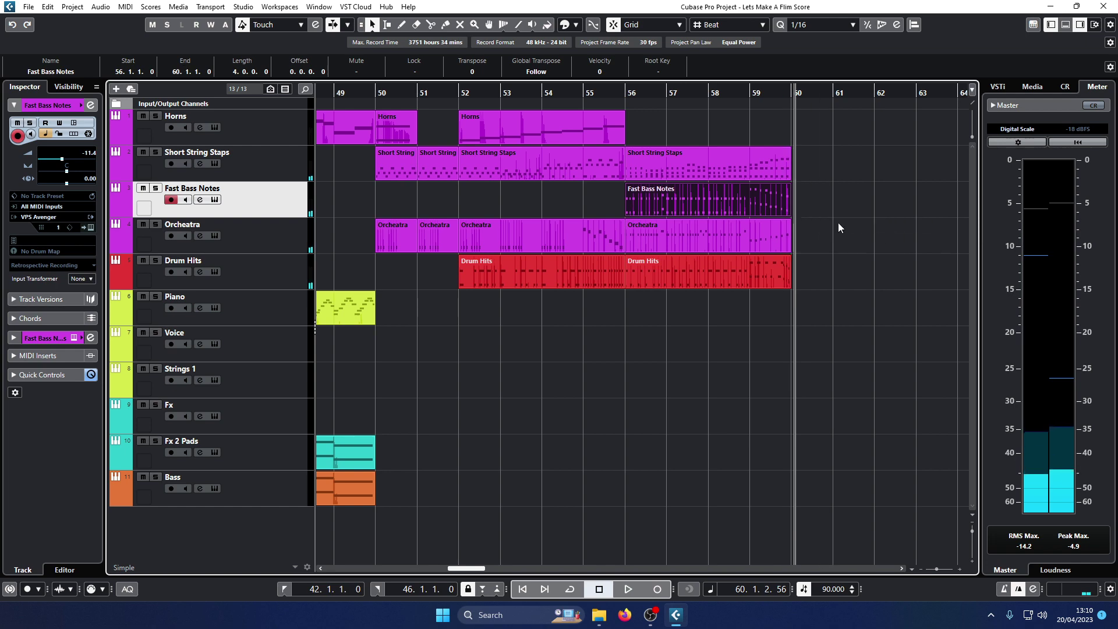
click(838, 225)
Play the recorded Fast Bass Notes part soloed and quantize all its notes to 1/16
key(space)
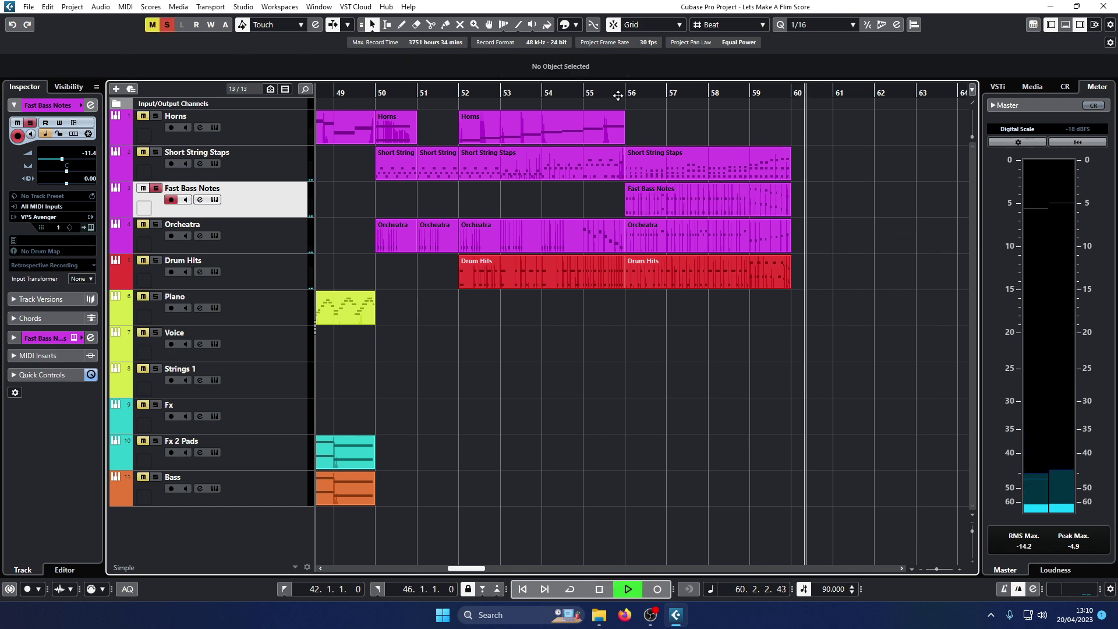
double_click(701, 210)
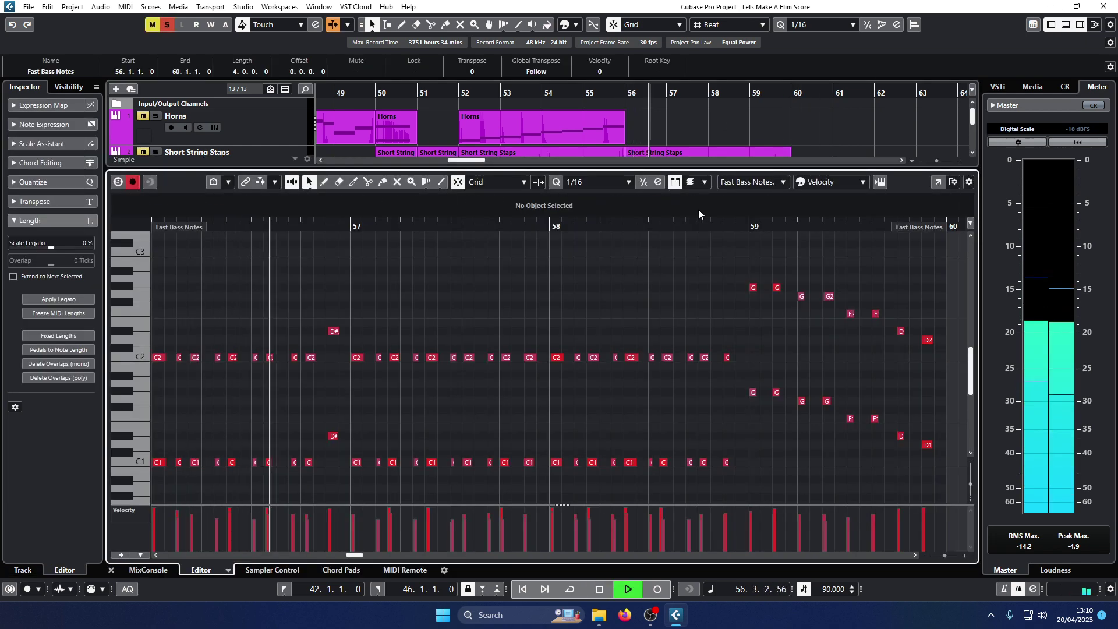
key(ctrl+a)
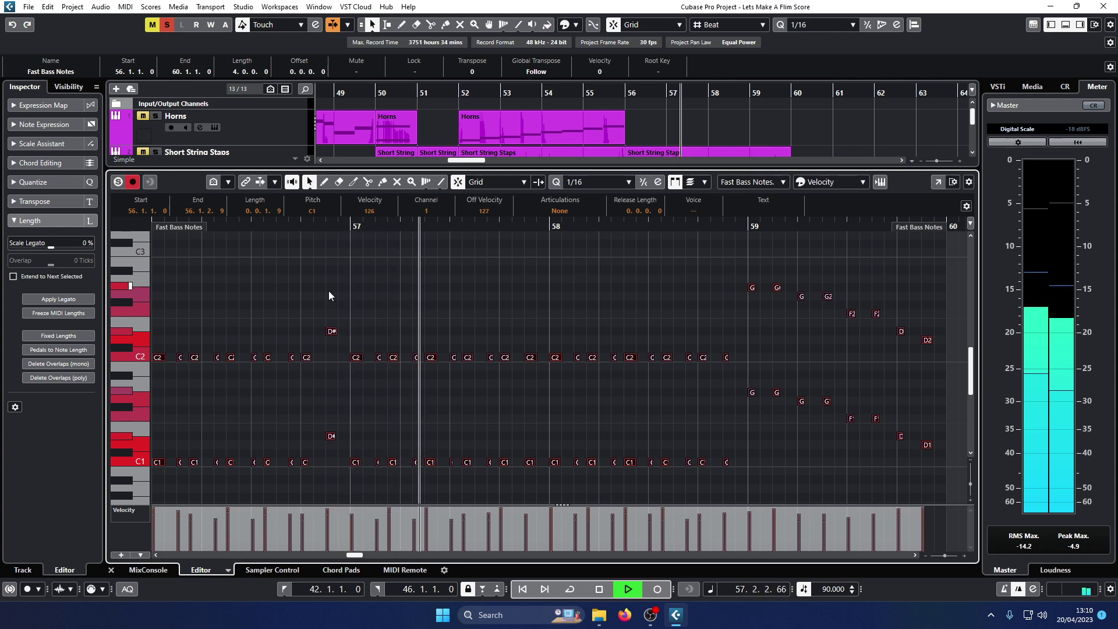
drag(305, 227, 304, 231)
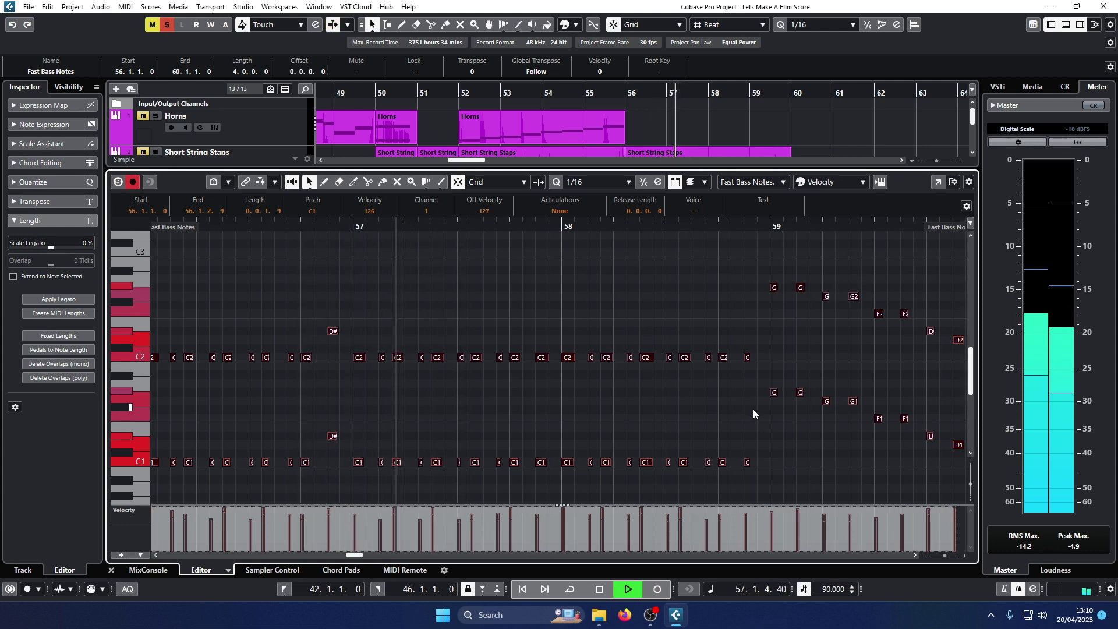
click(558, 428)
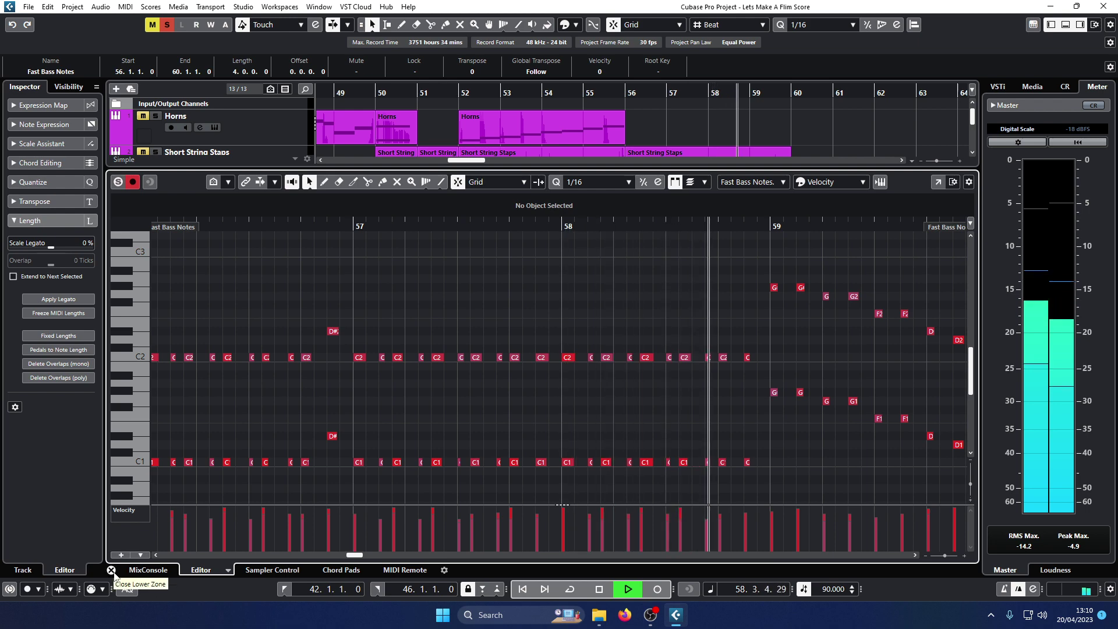
click(111, 571)
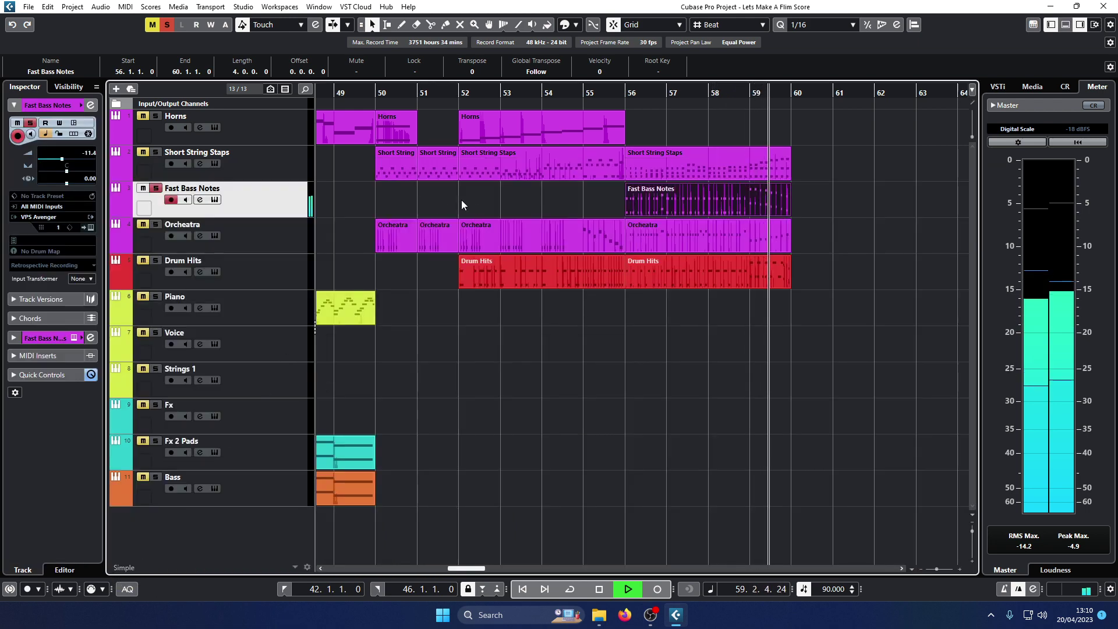
Solo the Orcheatra track together with Fast Bass Notes and play both parts from bar 56
click(155, 224)
key(space)
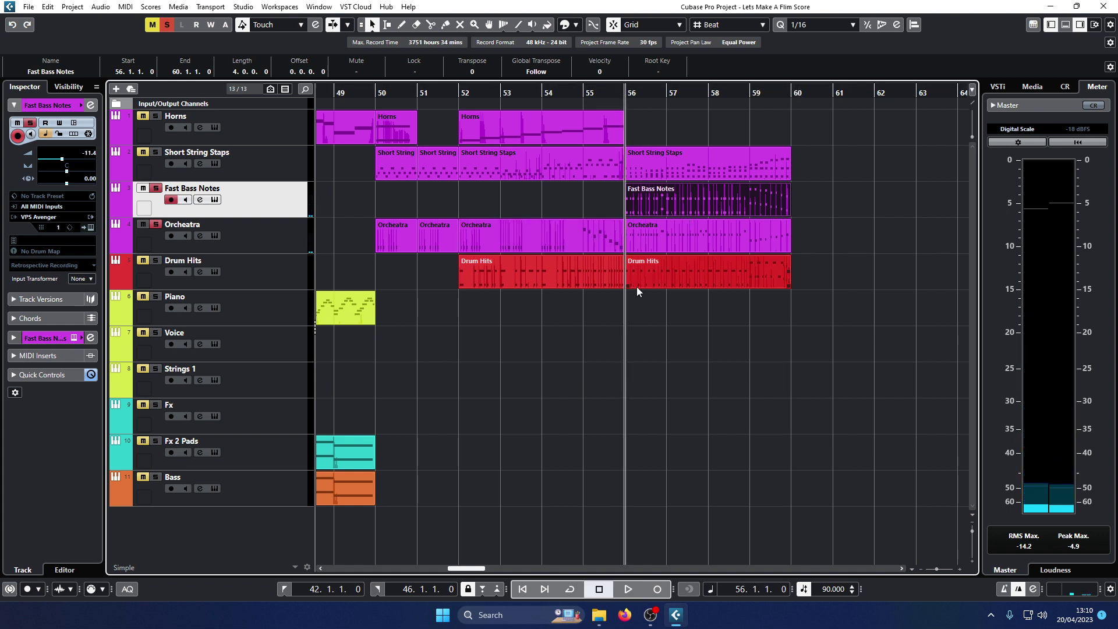
click(684, 243)
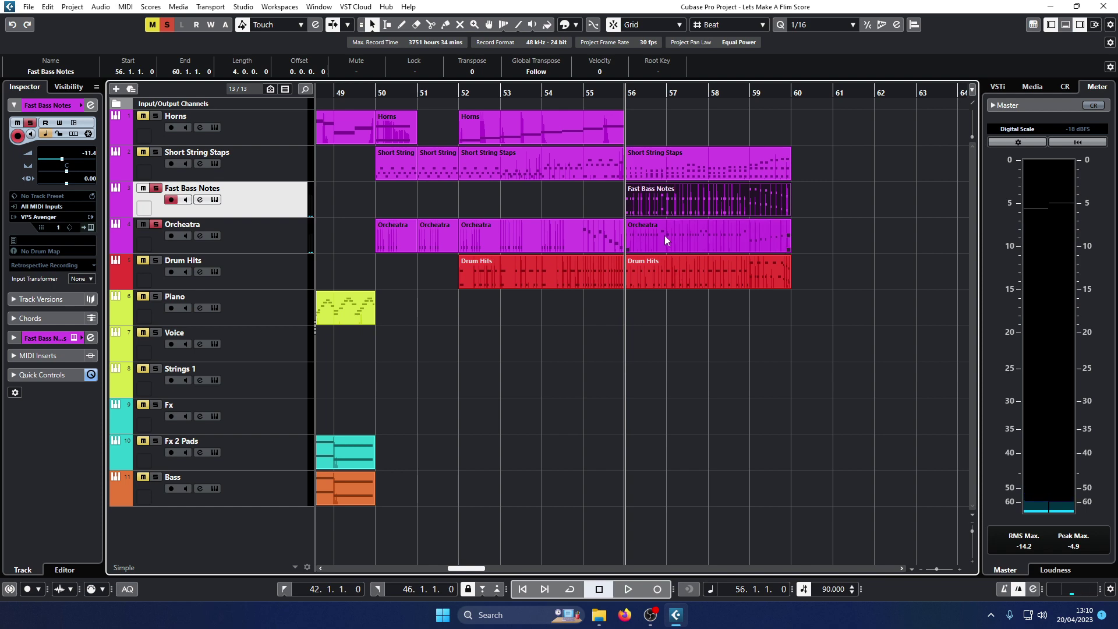
double_click(667, 239)
click(110, 570)
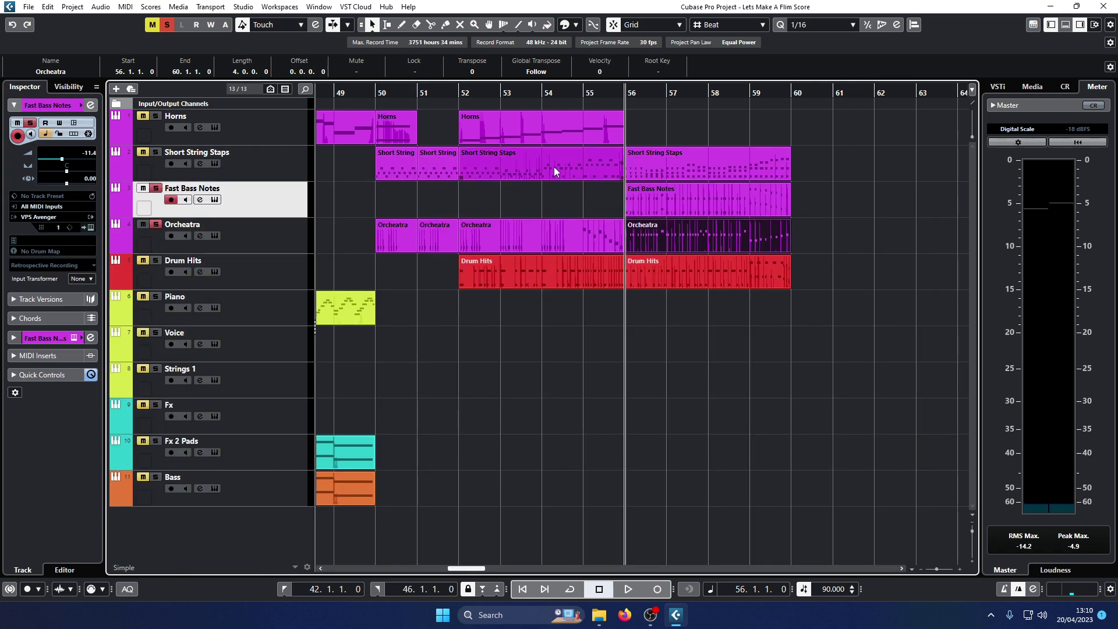
key(space)
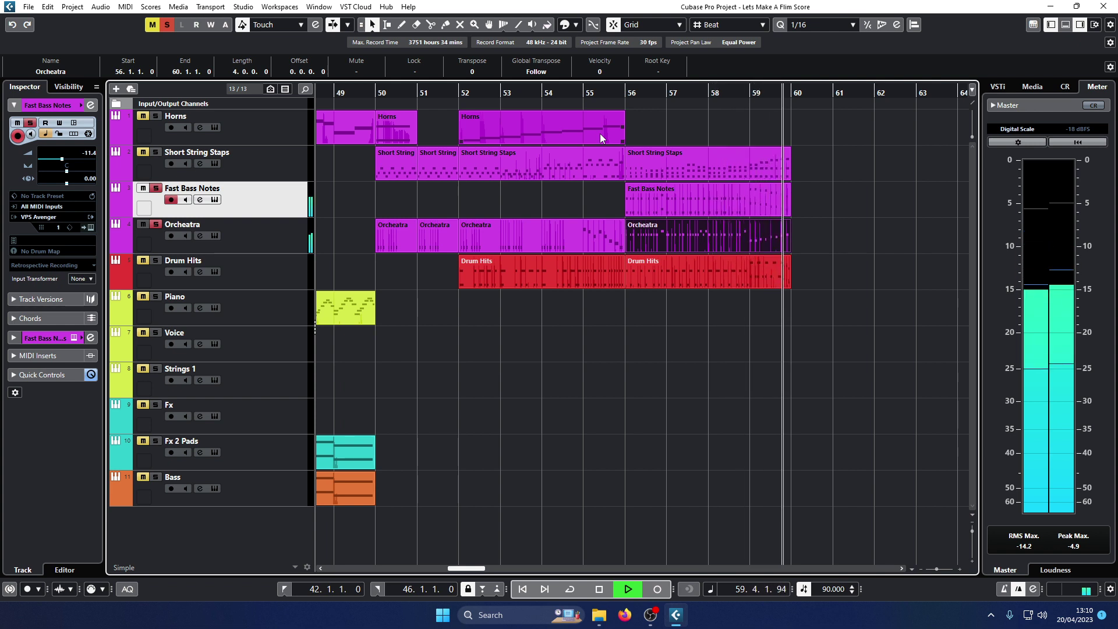
key(KP_Subtract)
Copy the ascending run of notes in bar 59 of the Orcheatra part
double_click(764, 237)
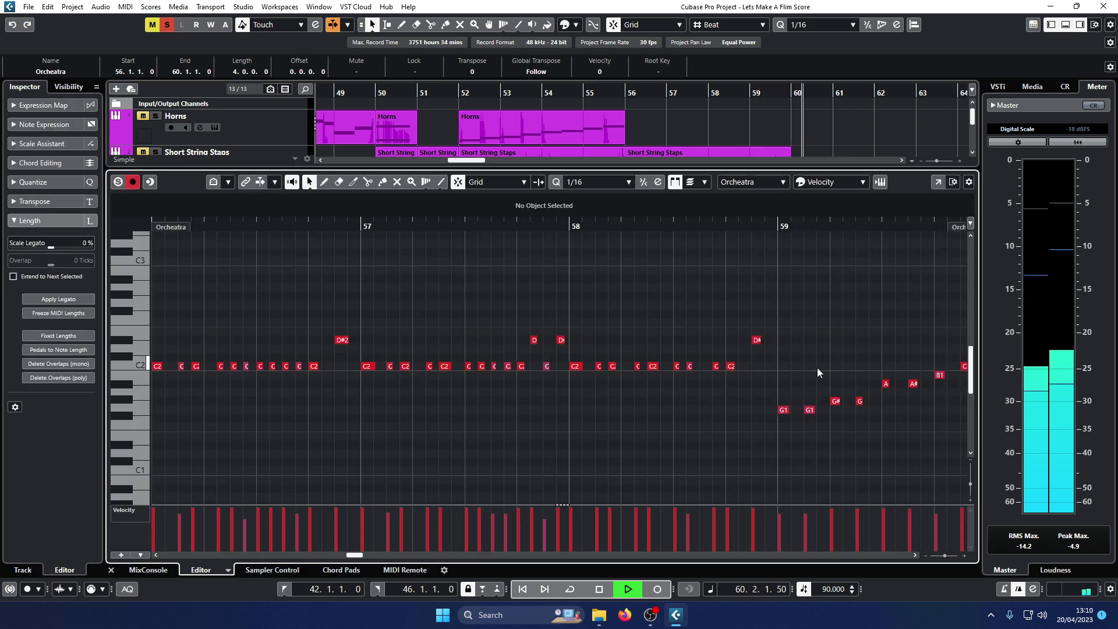
key(space)
key(g)
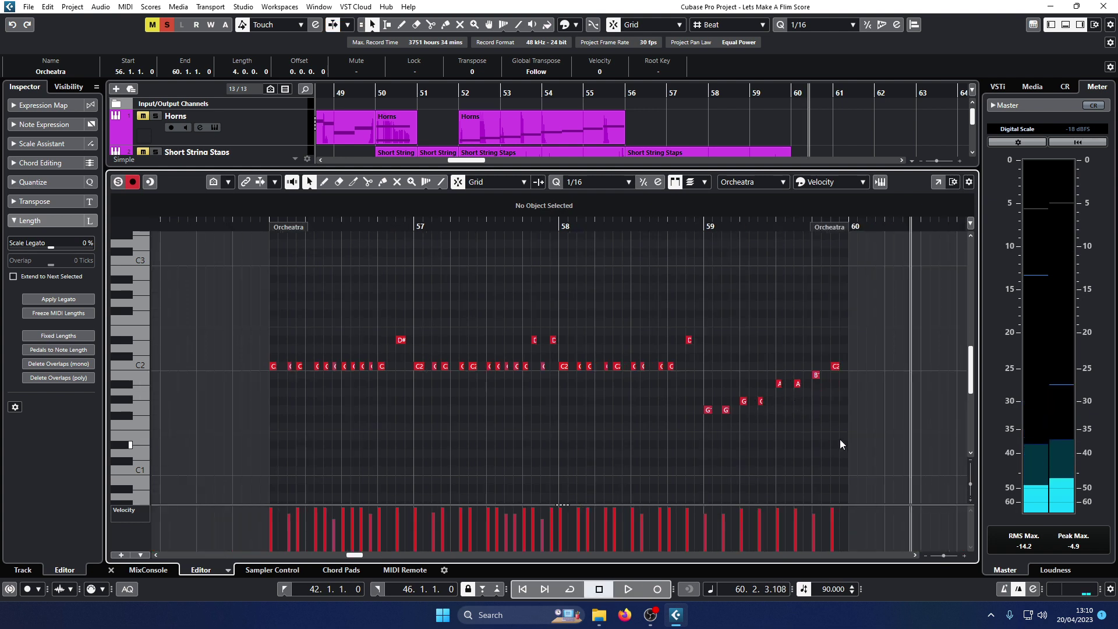
drag(840, 440, 708, 324)
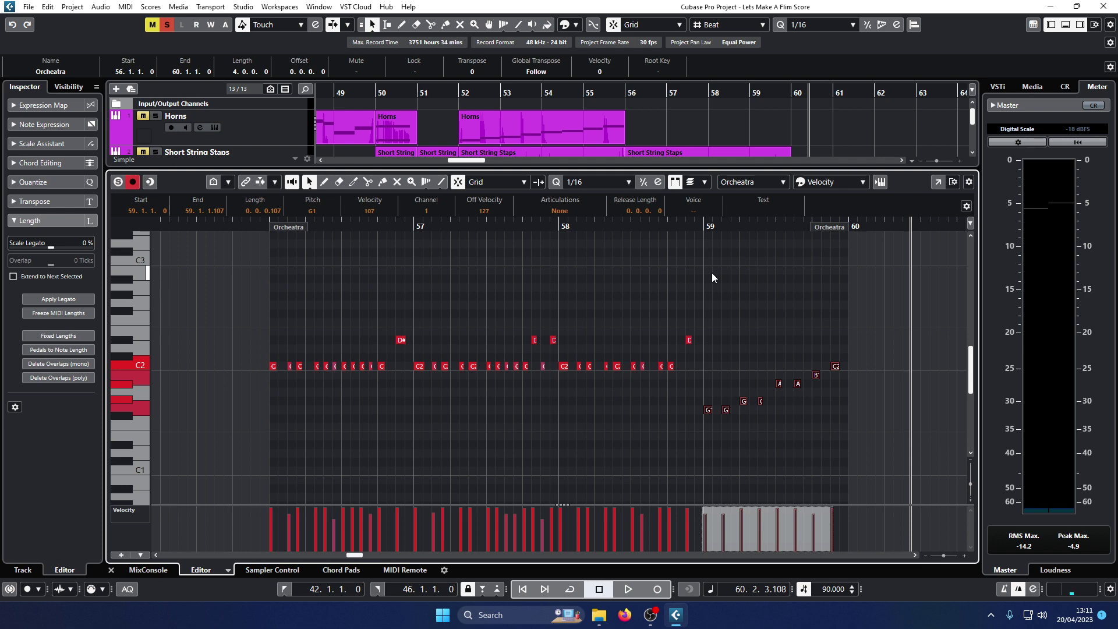
click(112, 570)
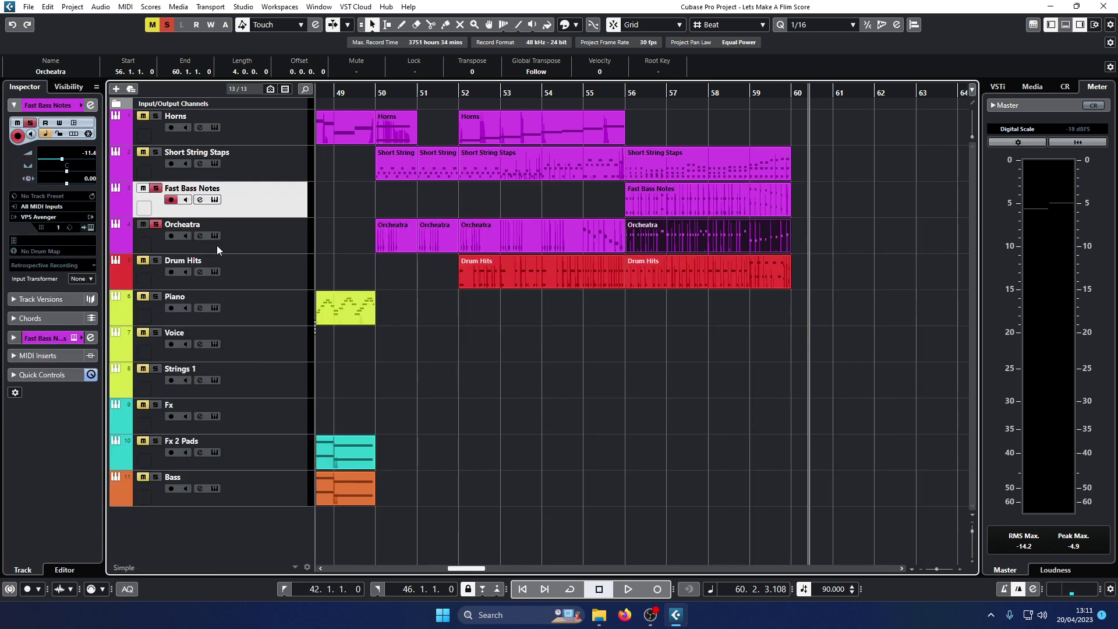
click(263, 233)
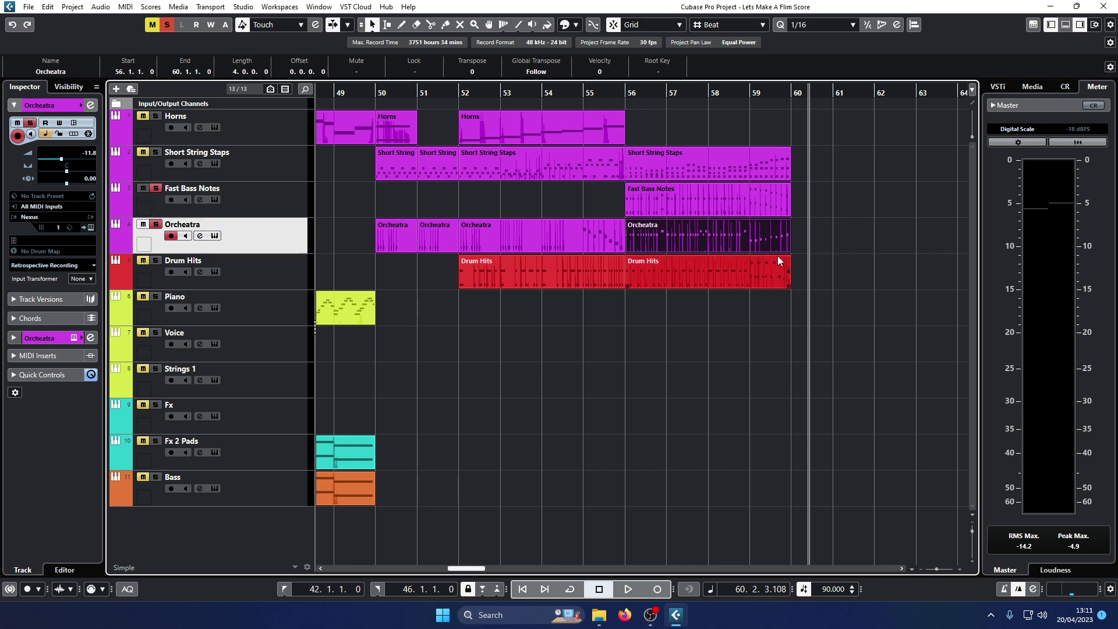
double_click(762, 248)
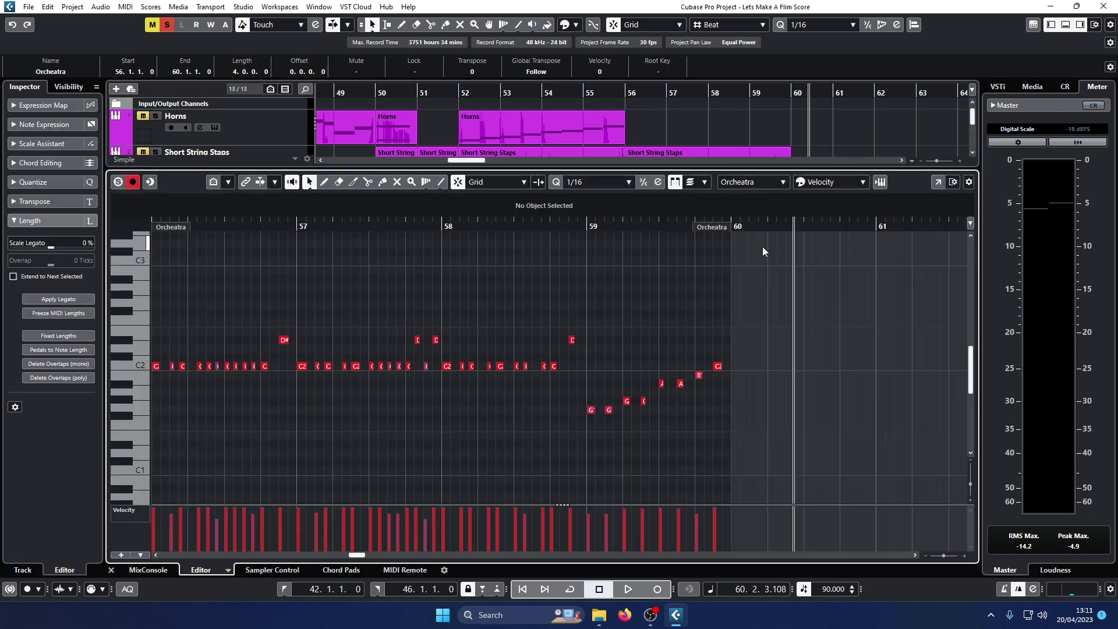
click(111, 570)
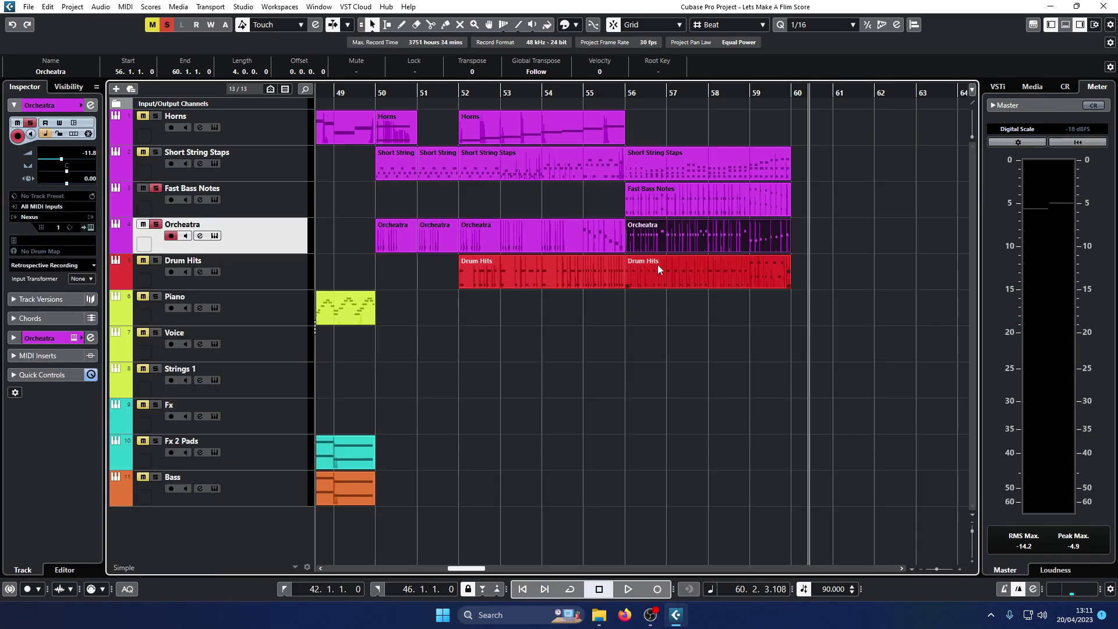
Replace the descending notes in bar 59 of the Fast Bass Notes part with the copied Orcheatra run
click(425, 197)
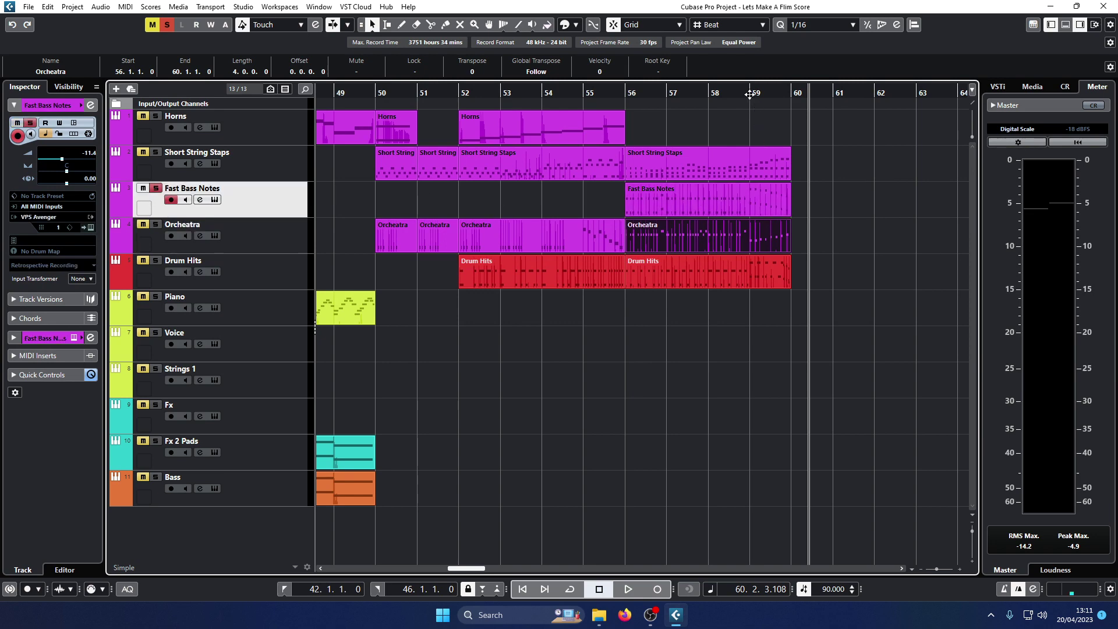
double_click(763, 191)
drag(787, 453, 581, 275)
key(Delete)
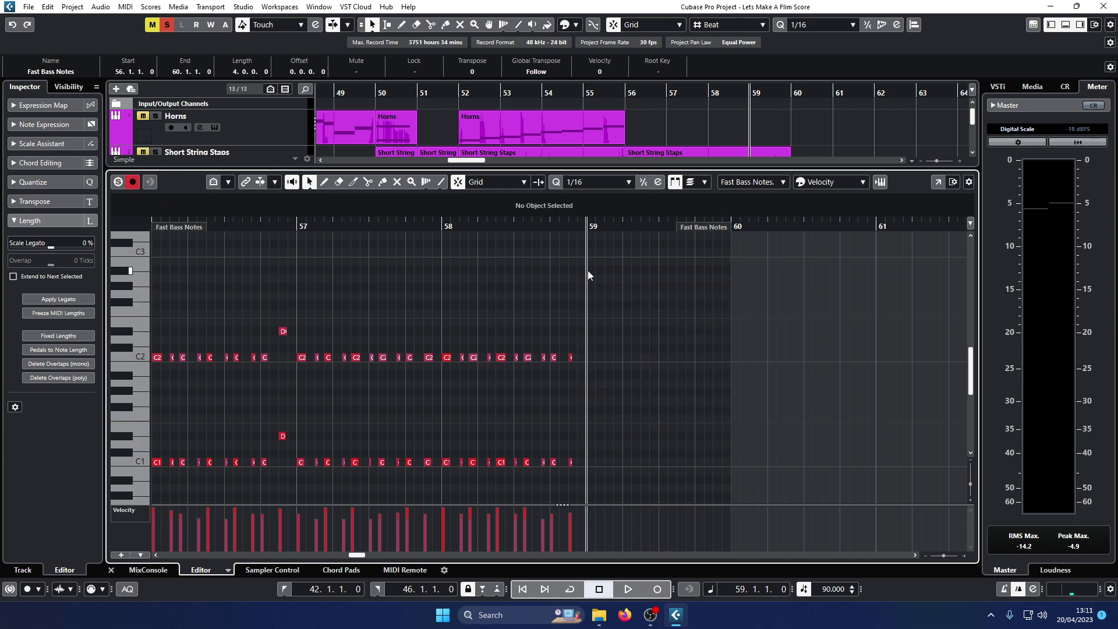
key(ctrl+z)
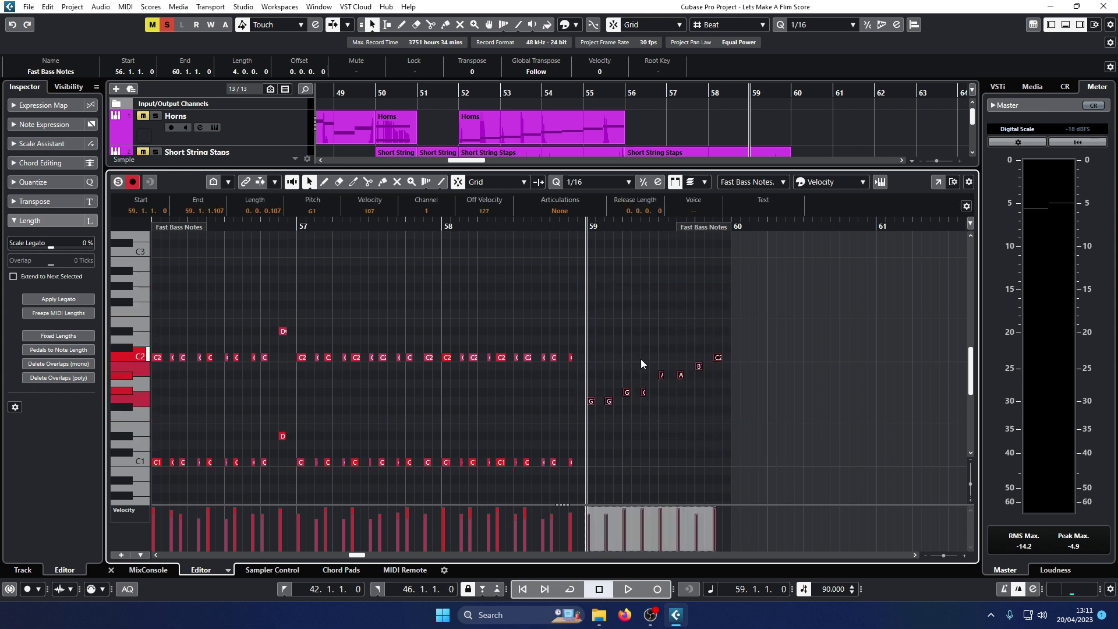
Duplicate the bar 59 run in a lower register starting at G#0 and play the part from bar 58
scroll(640, 358, down, 3)
scroll(609, 335, up, 2)
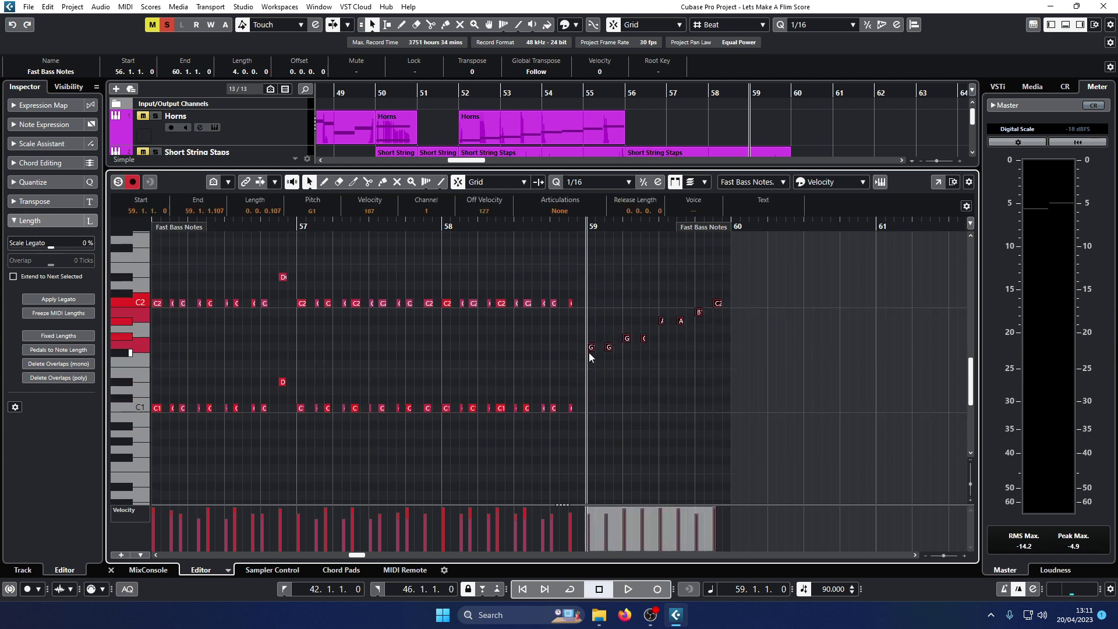
click(592, 348)
drag(592, 347, 592, 444)
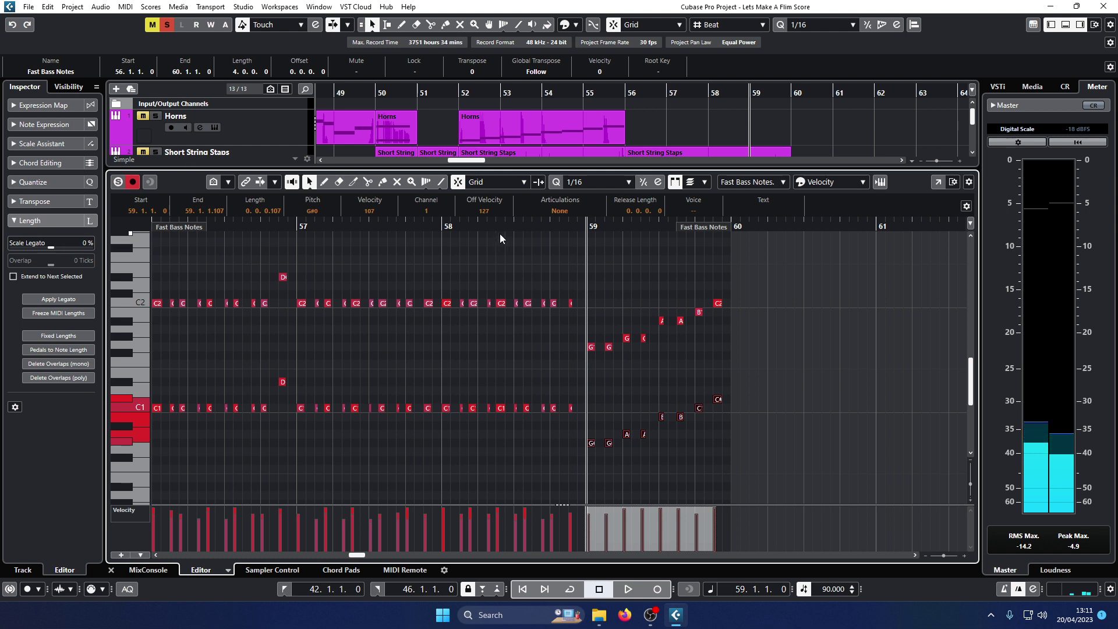
click(451, 225)
key(space)
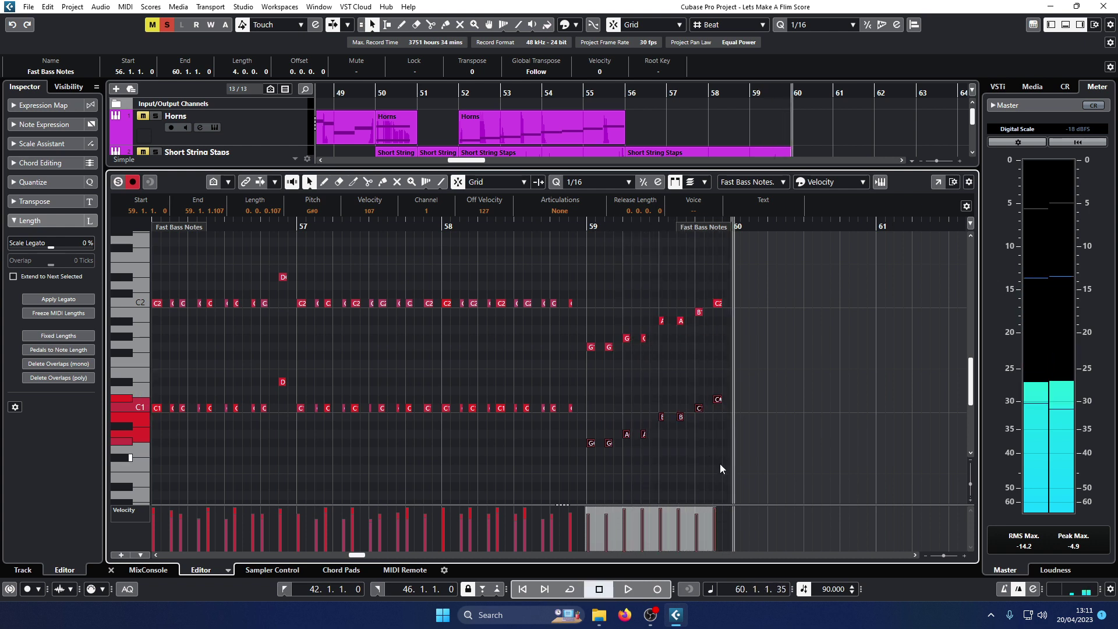
Move both bar 59 runs up so the lower one starts at G1, and play from about bar 58
drag(725, 453, 582, 272)
drag(592, 443, 593, 350)
click(499, 225)
key(space)
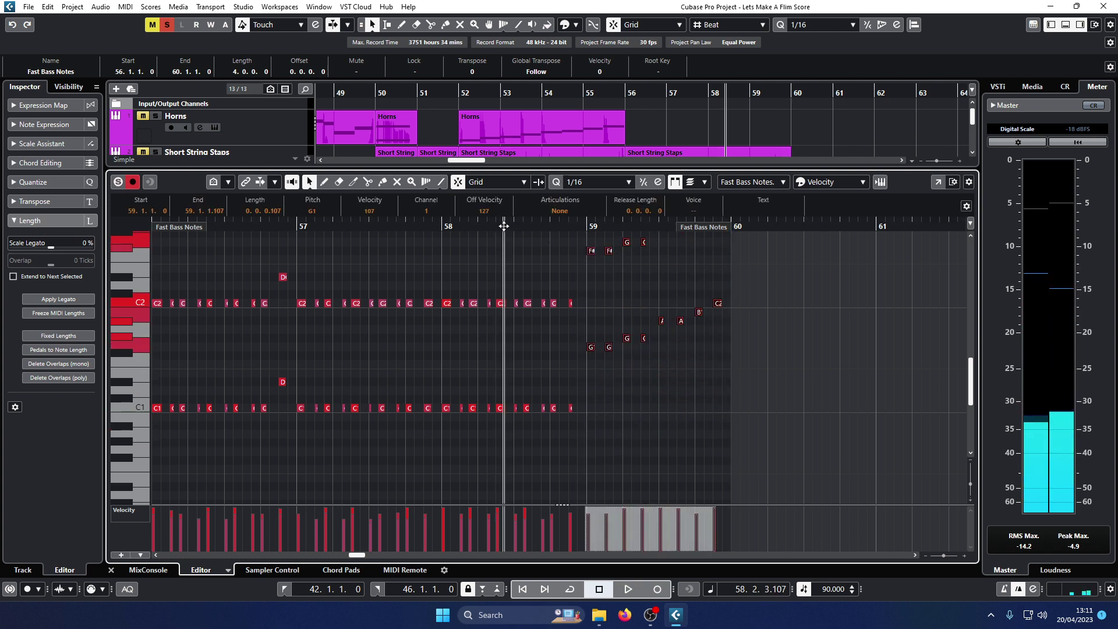
Play the Fast Bass Notes run in bar 59, and check the starting pitch of the run in the Orcheatra part
scroll(585, 367, up, 3)
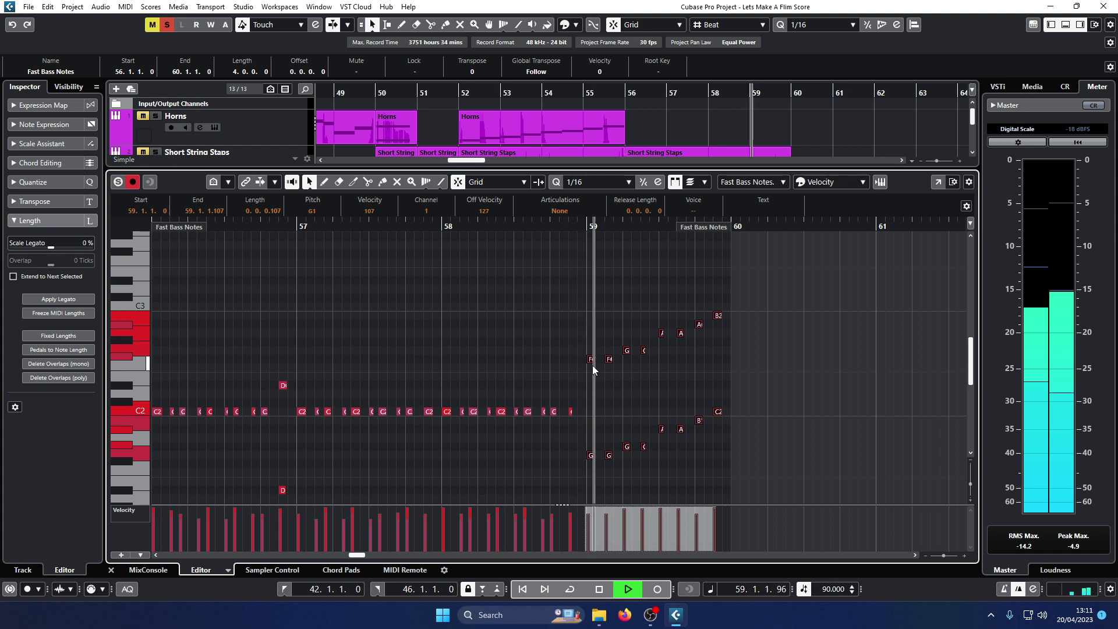
key(space)
scroll(594, 431, down, 3)
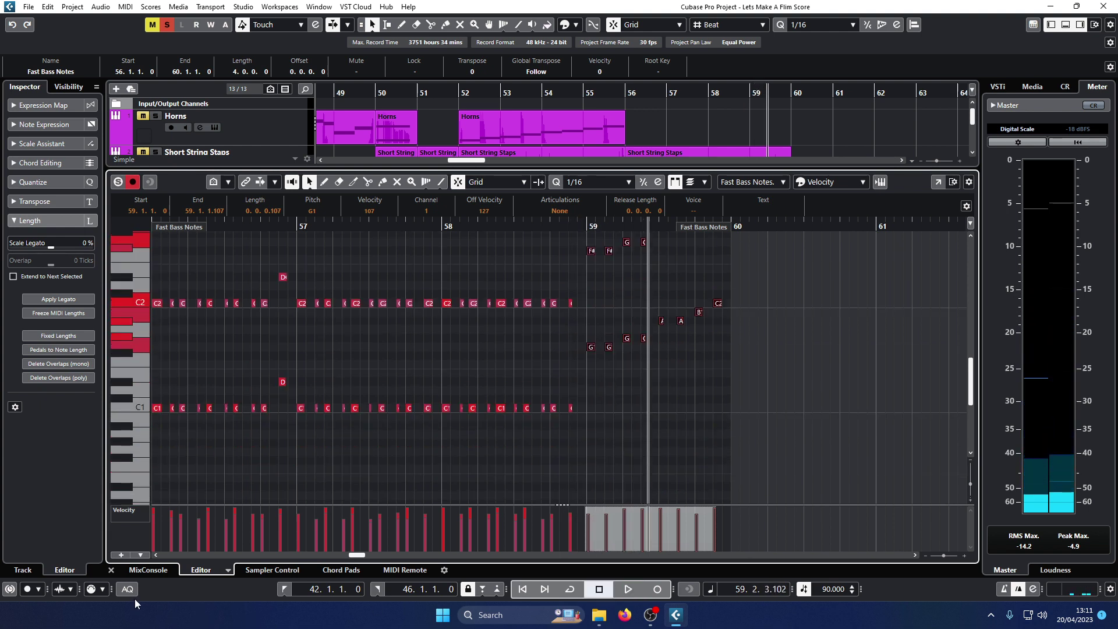
click(111, 570)
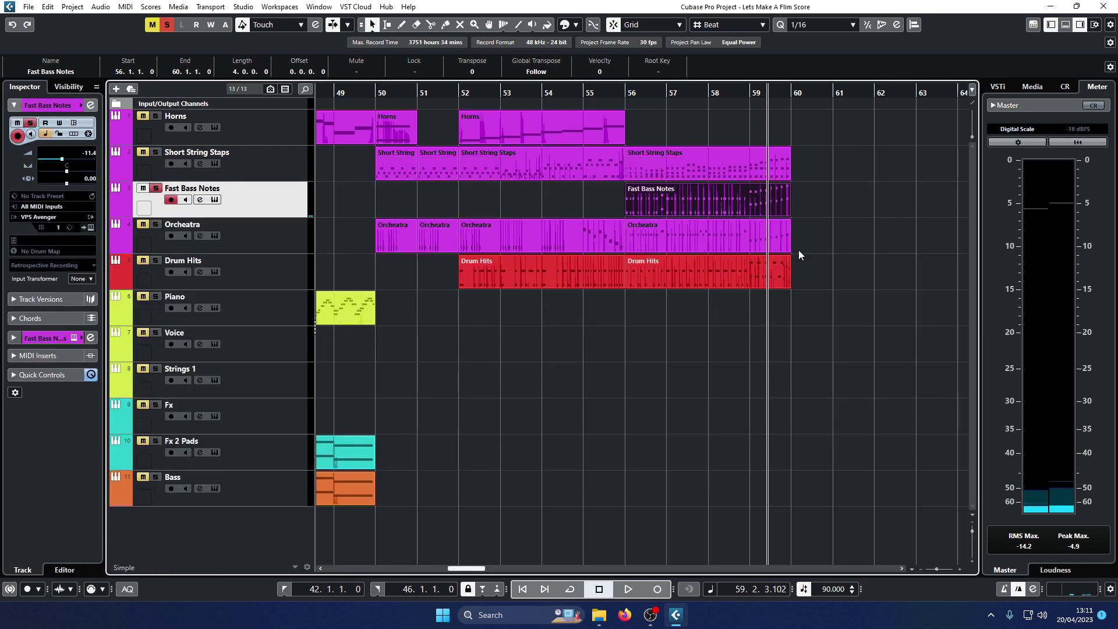
double_click(754, 232)
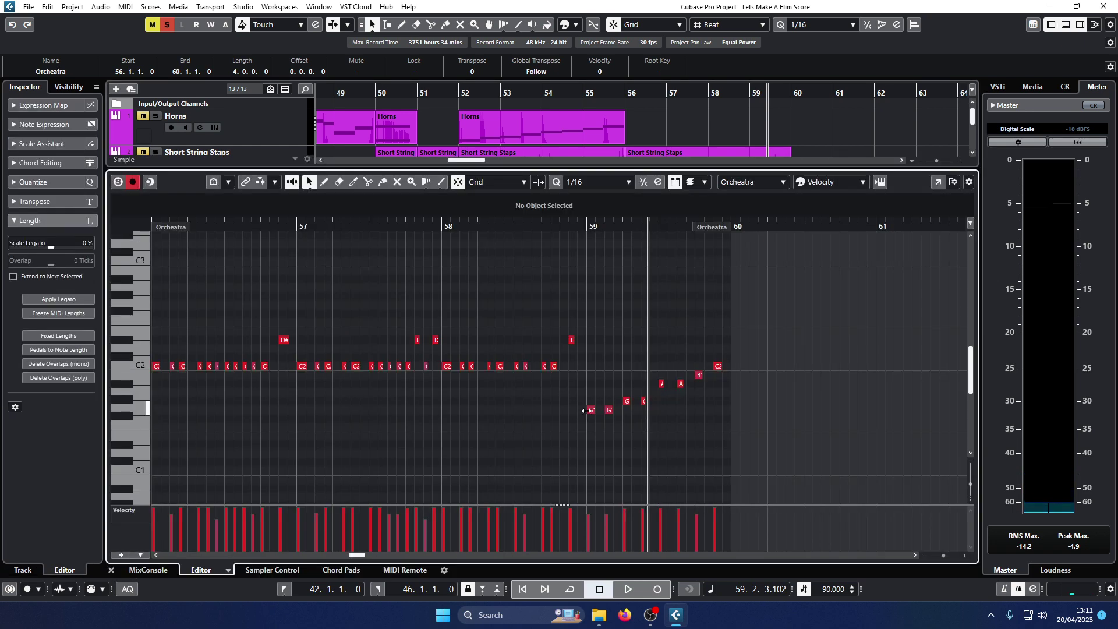
click(590, 410)
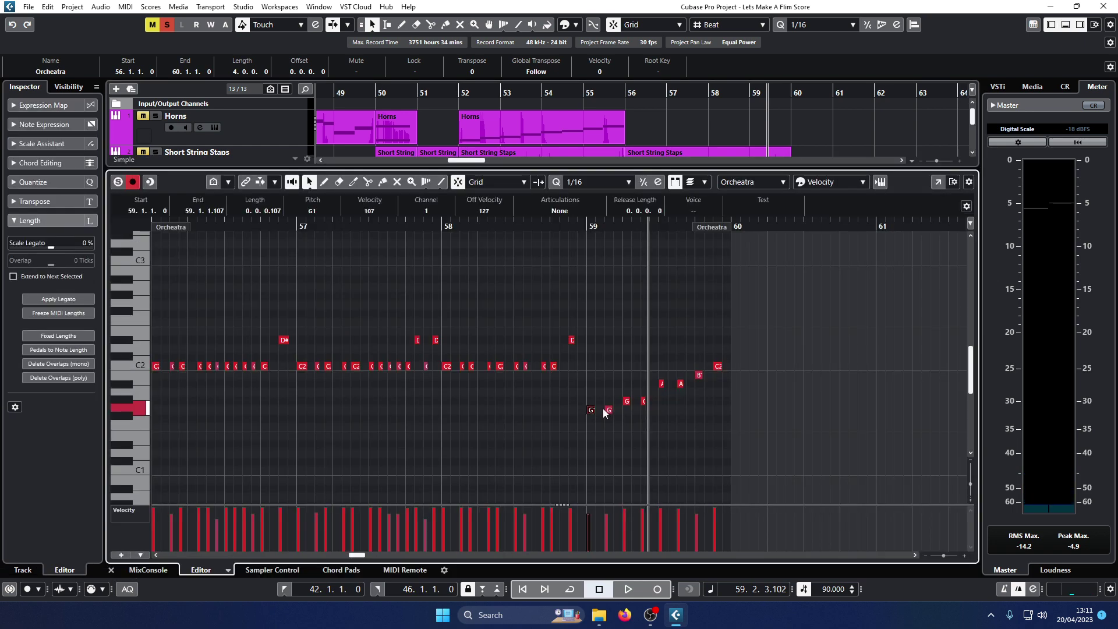
click(111, 570)
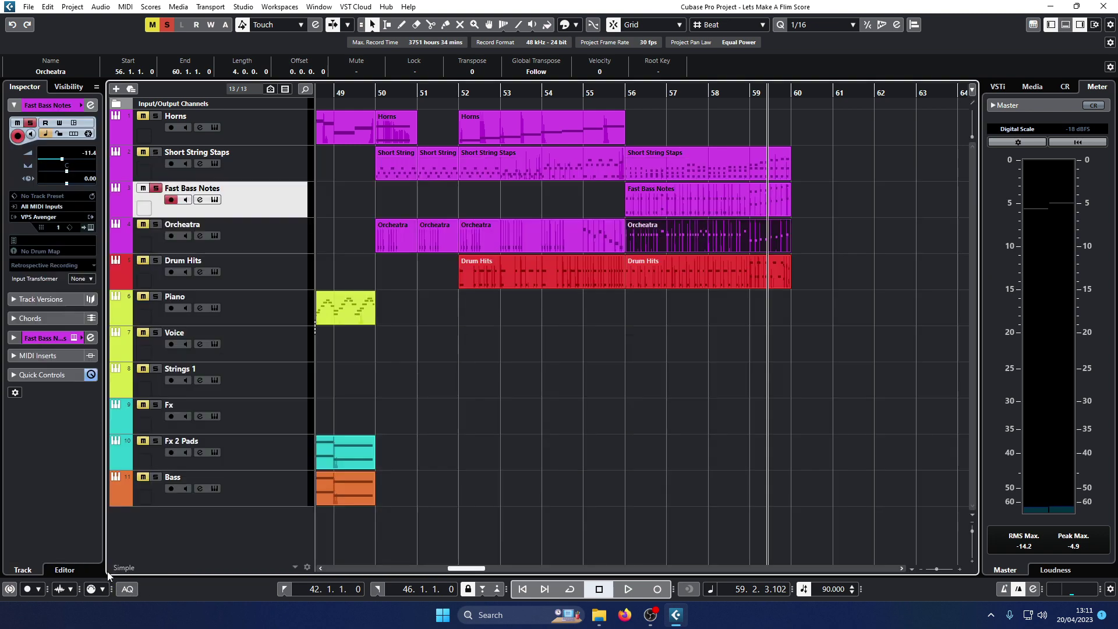
Raise the upper bar 59 run in the Fast Bass Notes part to start at G2, and play from about bar 58
double_click(753, 201)
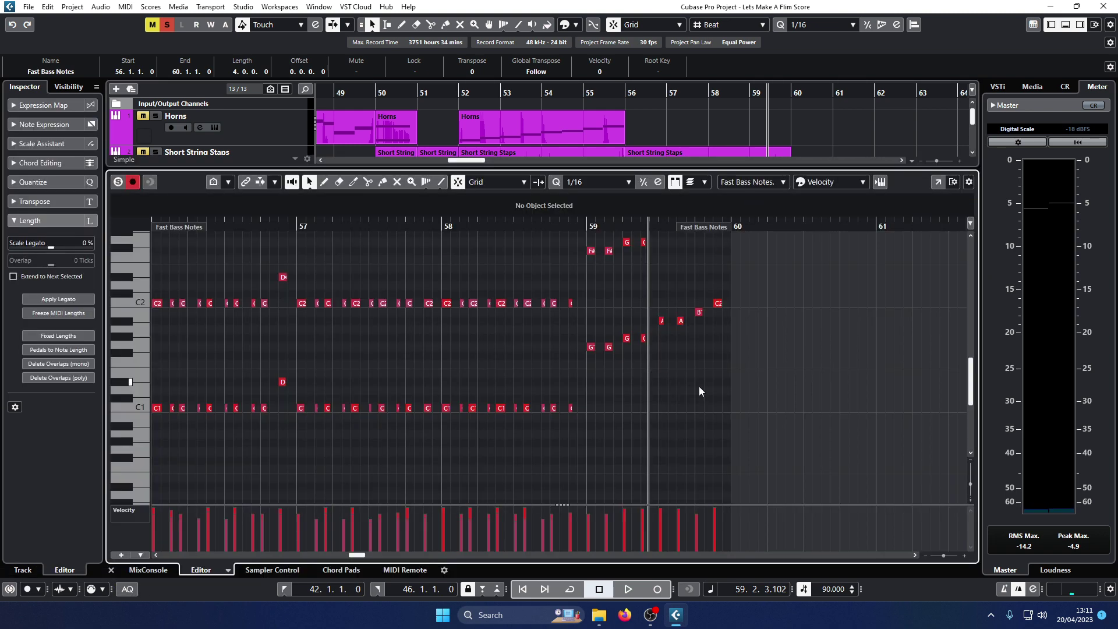
drag(662, 285, 594, 249)
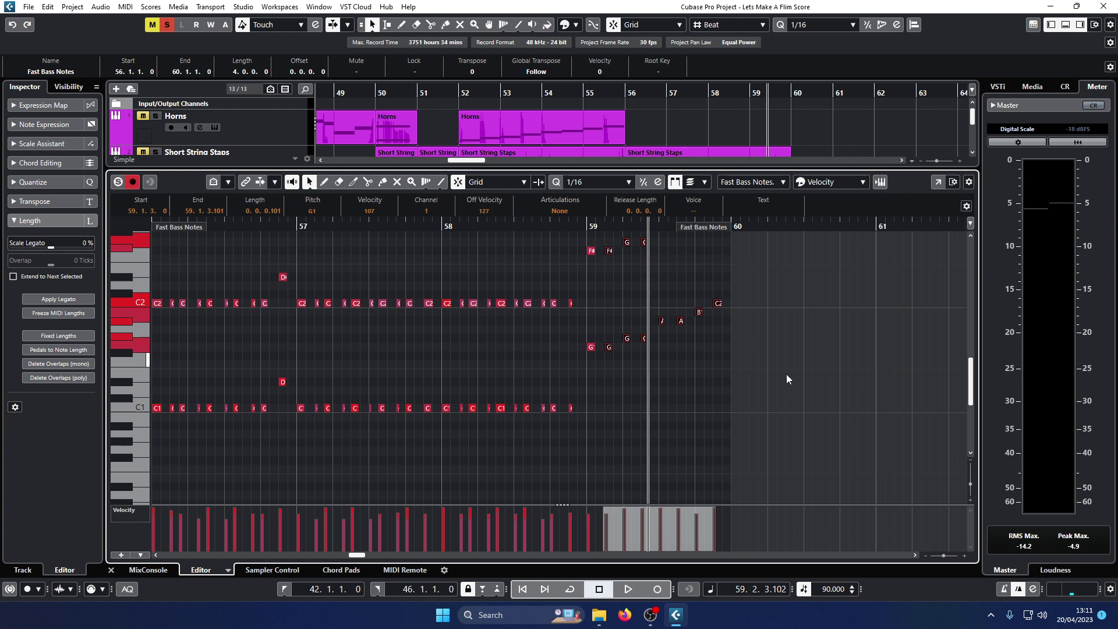
drag(773, 379, 581, 247)
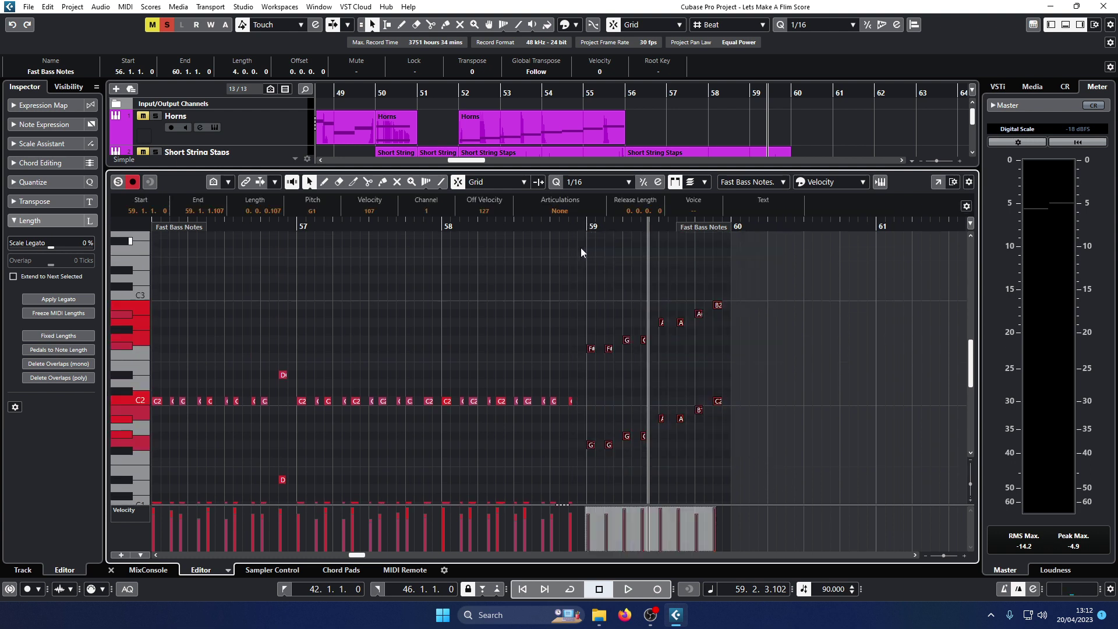
click(589, 448)
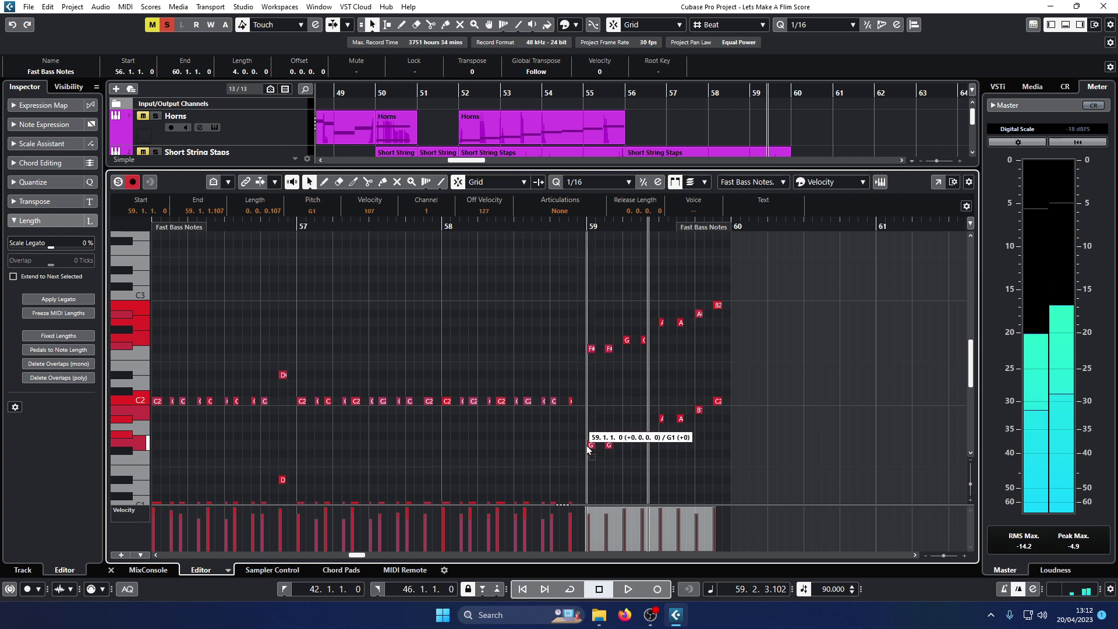
click(643, 336)
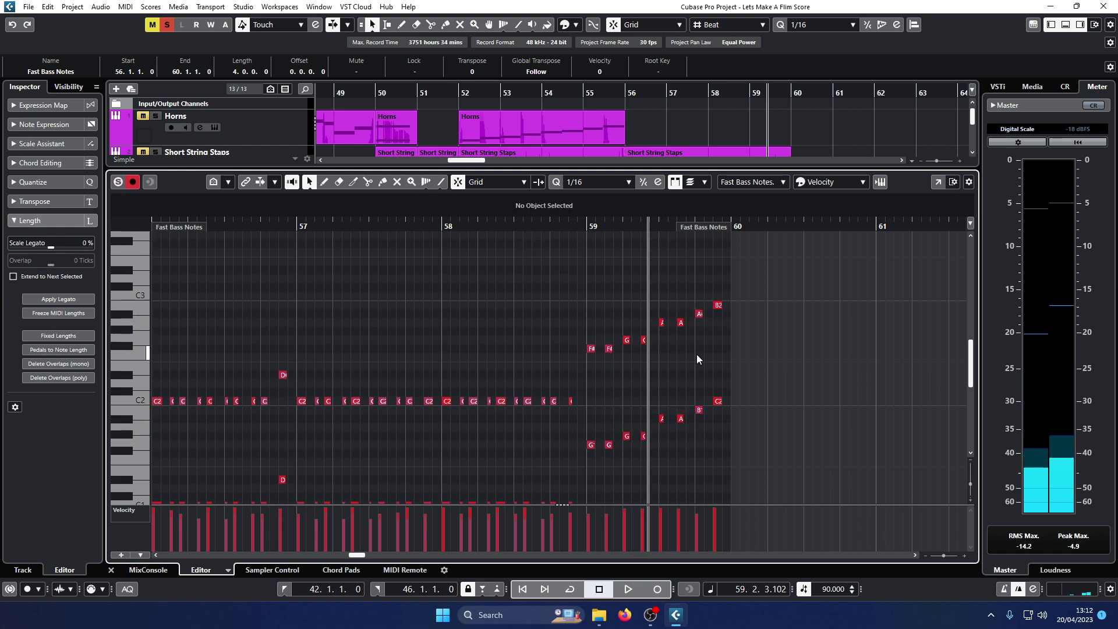
drag(727, 358, 582, 269)
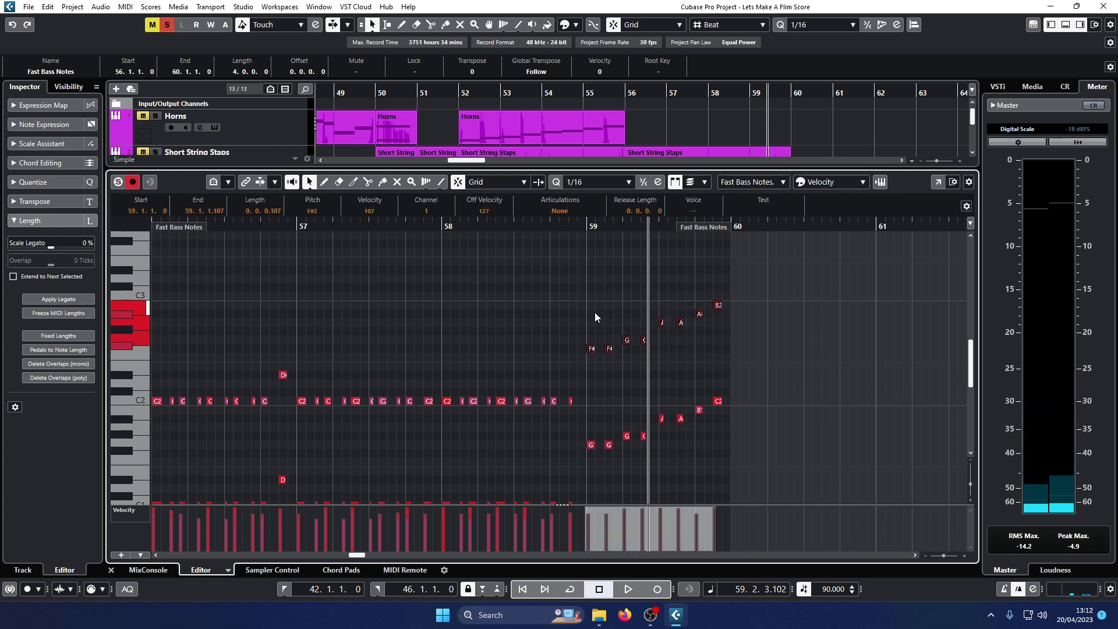
mouse_move(589, 351)
mouse_down()
mouse_move(590, 361)
mouse_move(590, 342)
mouse_up()
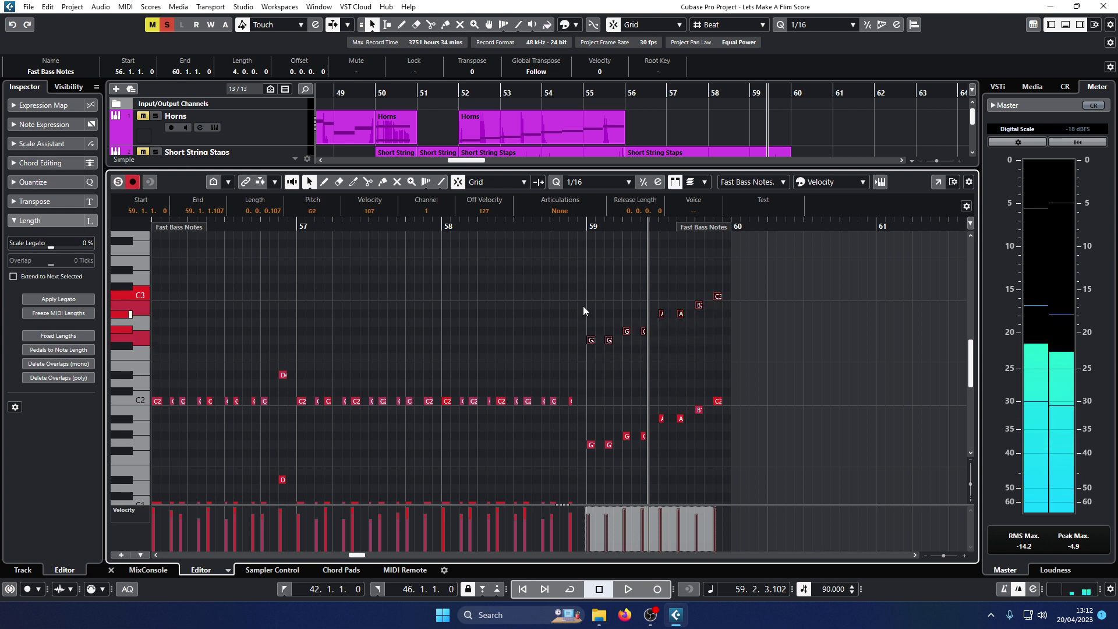
double_click(527, 227)
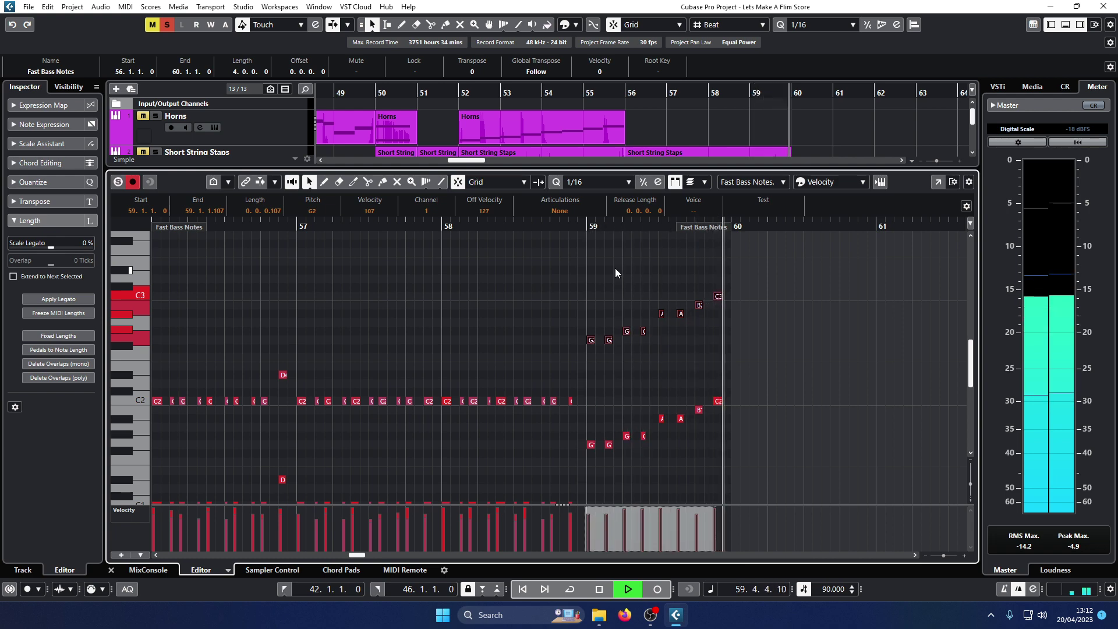
key(space)
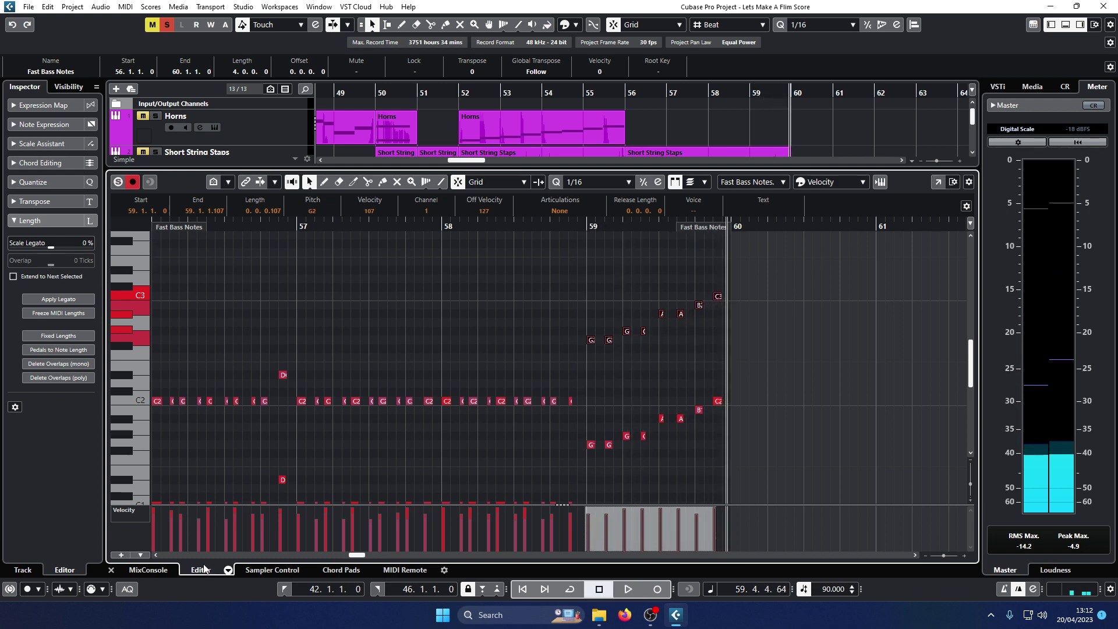
Solo the Orcheatra track together with Fast Bass Notes and play both from bar 56
click(111, 569)
click(255, 236)
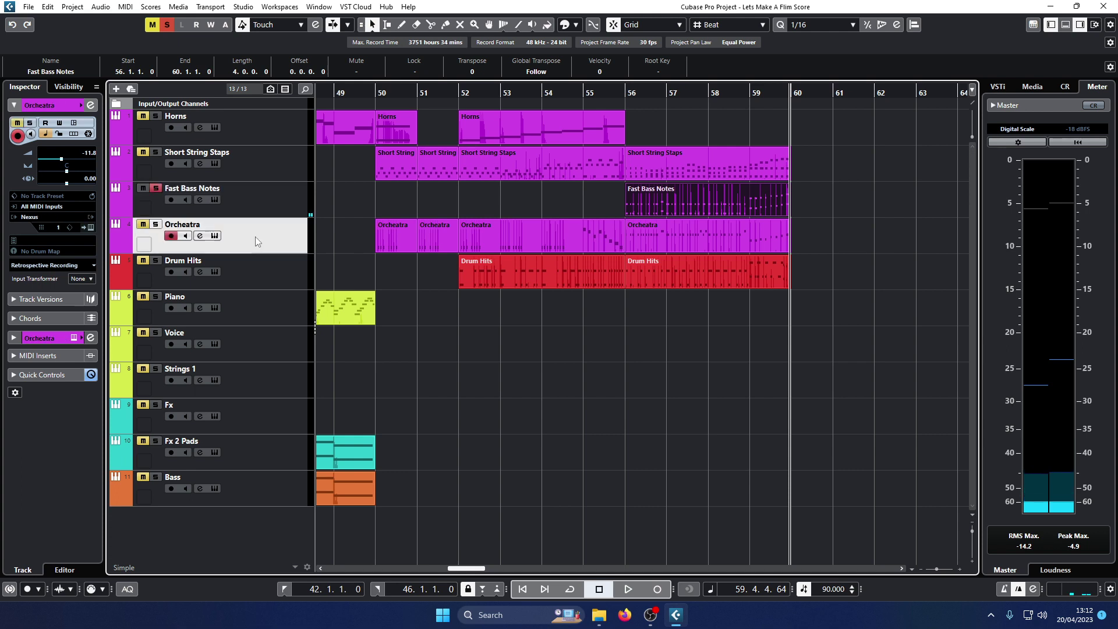
click(155, 224)
click(623, 93)
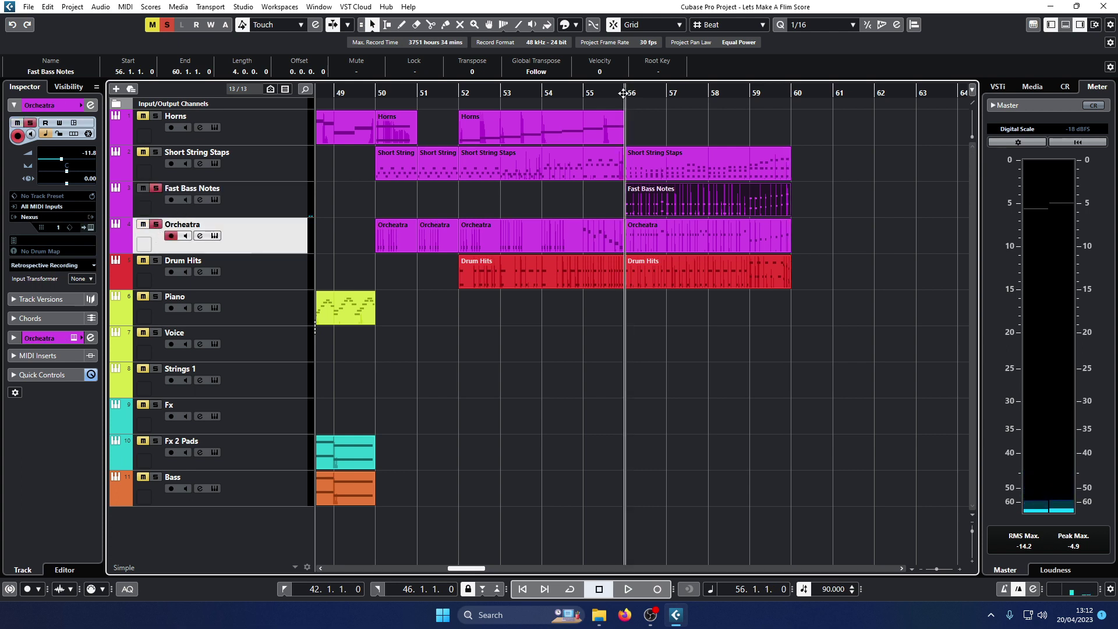
key(space)
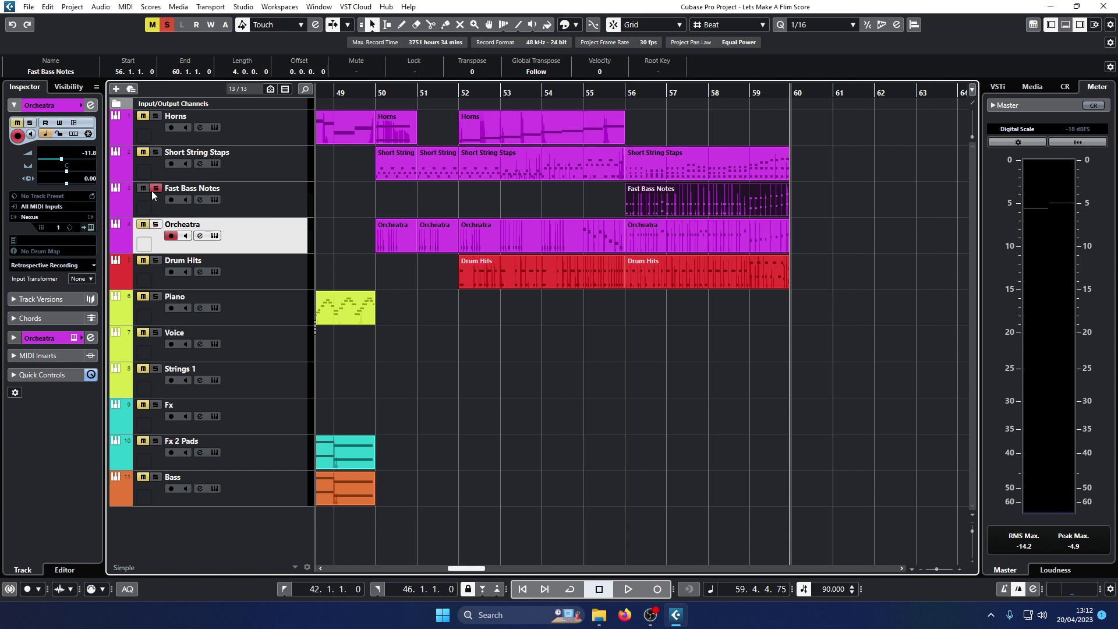
Clear the solos and play the full arrangement from bar 52 to the end of bar 59
click(458, 95)
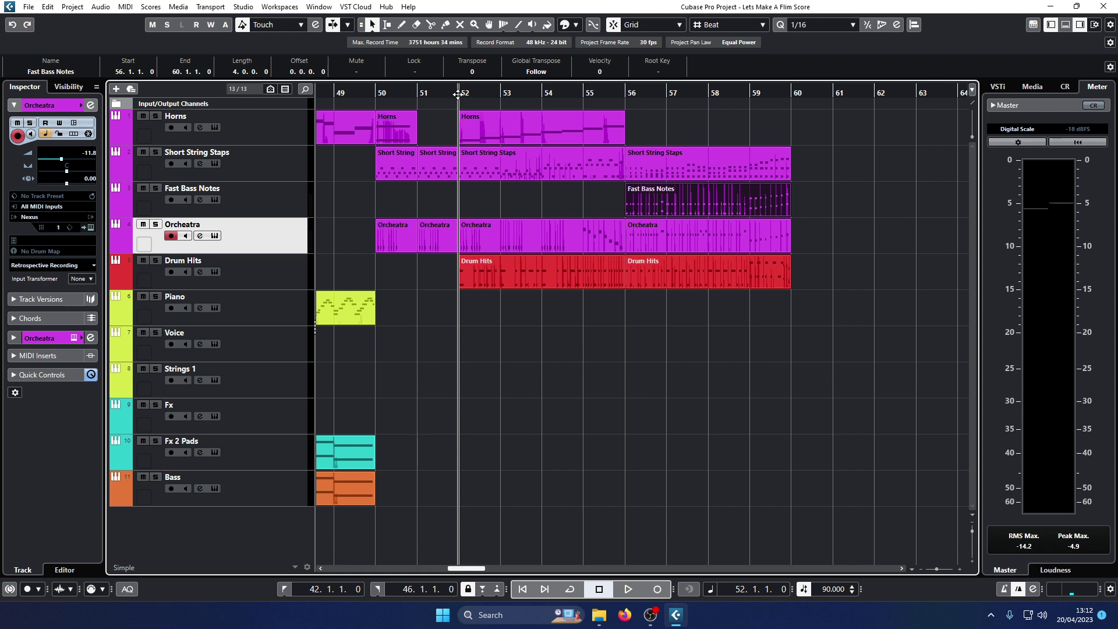
key(space)
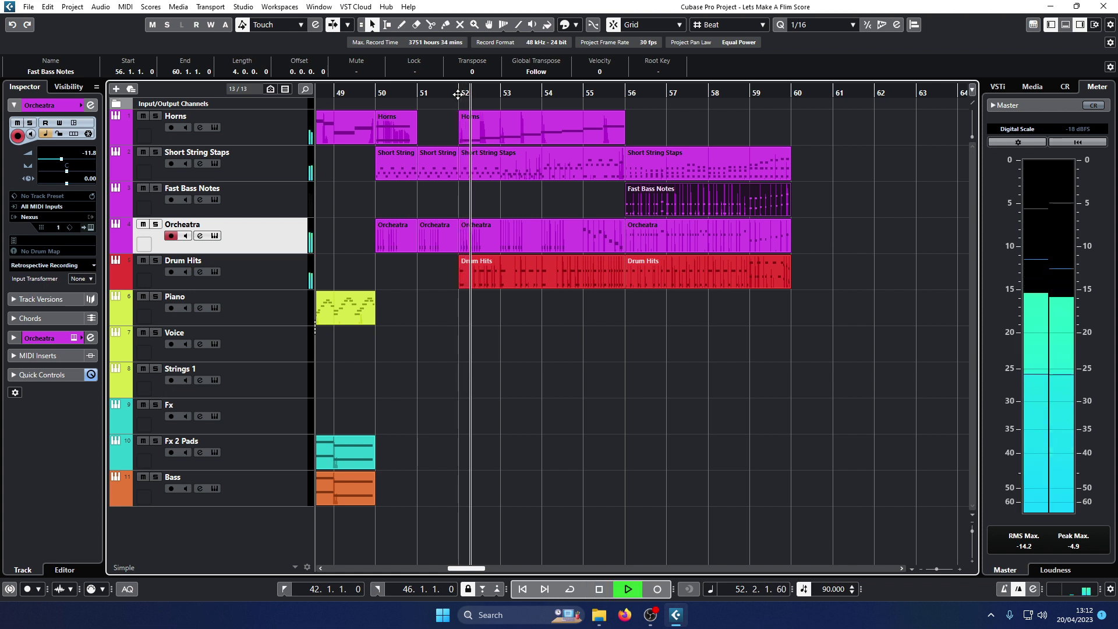
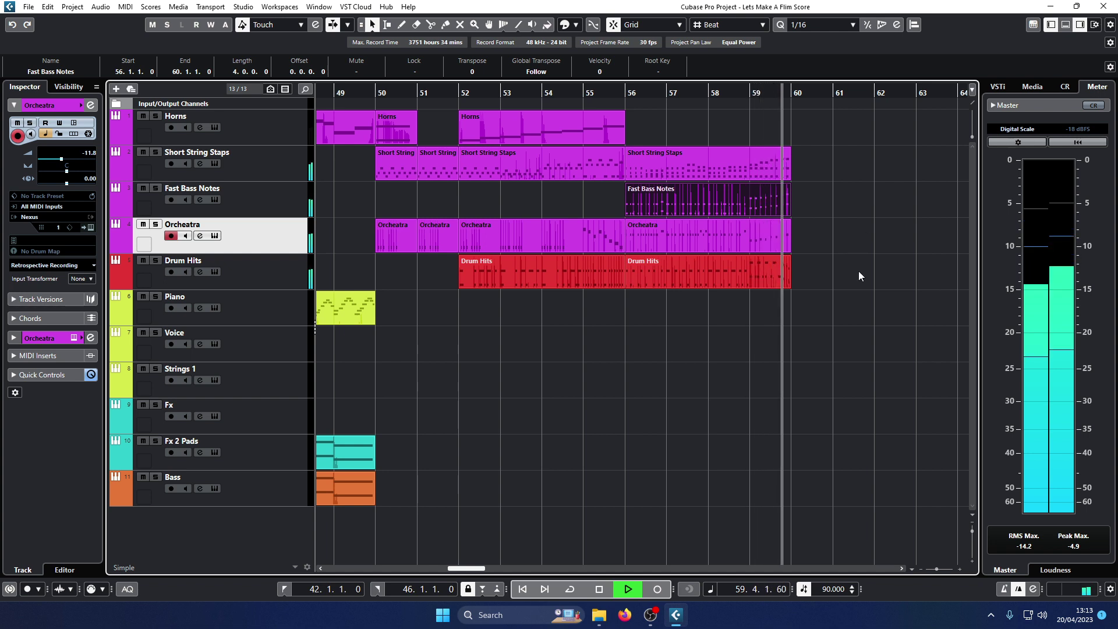
key(space)
Duplicate the four bar 56 parts, Short String Staps through Drum Hits, to bar 60 and play from about bar 55
drag(868, 285, 854, 181)
click(597, 92)
key(space)
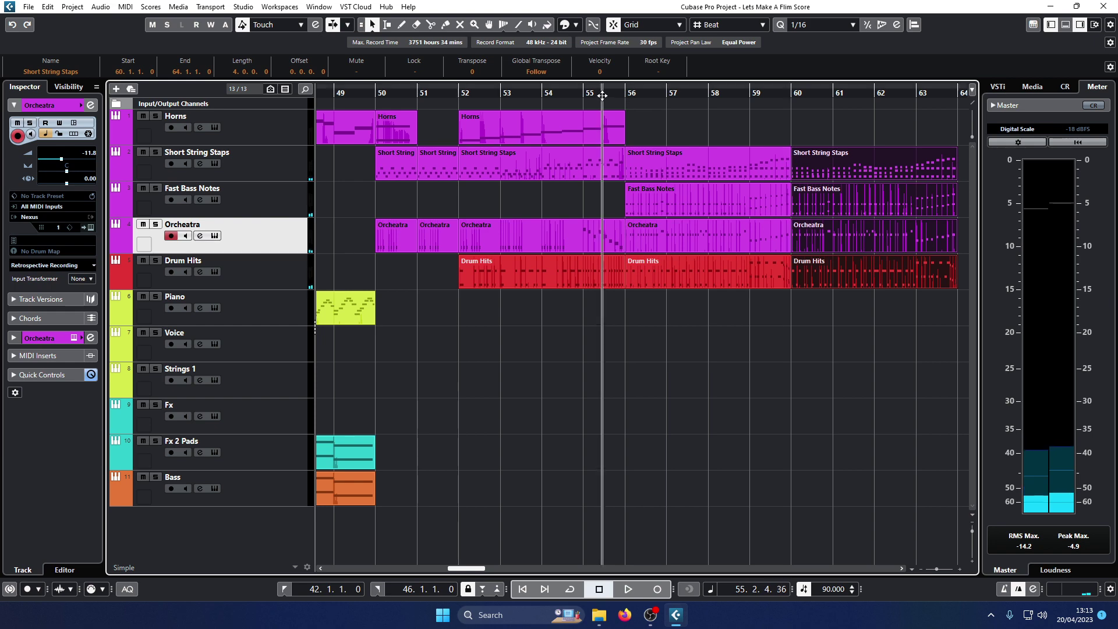
Audition the Voice track over the playback up to bar 64, and try out the Strings 1 sound
click(271, 337)
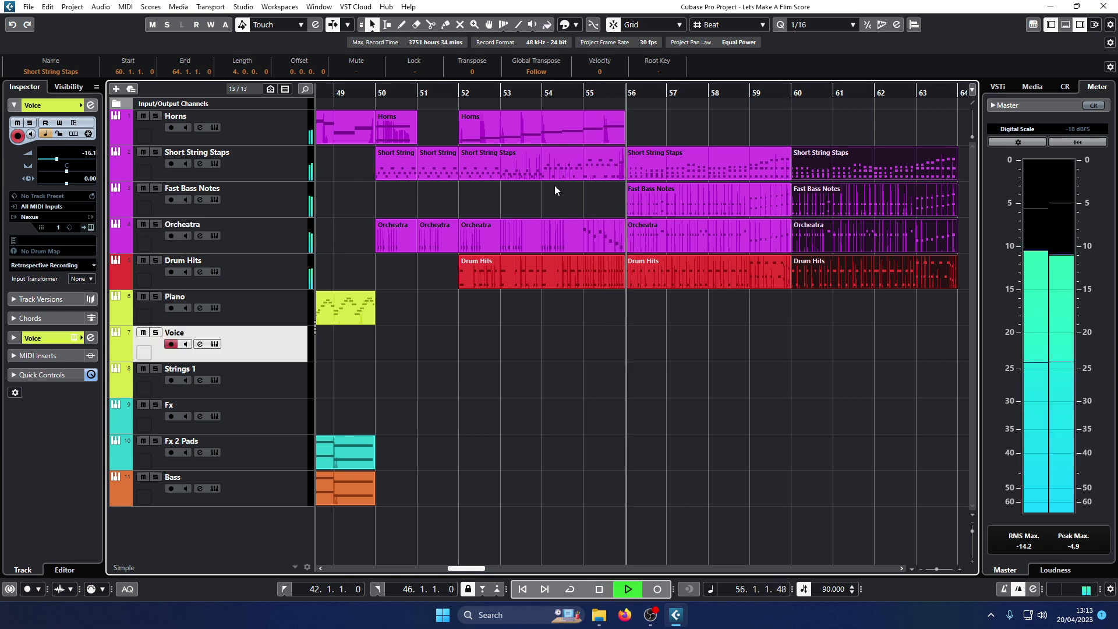
key(g)
key(g)
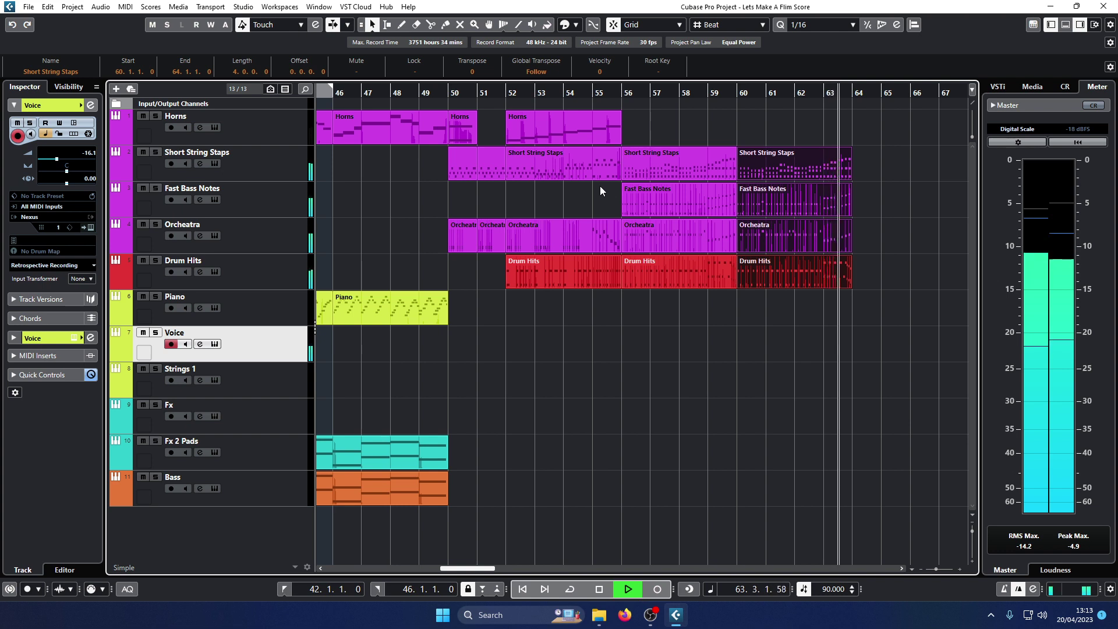
key(space)
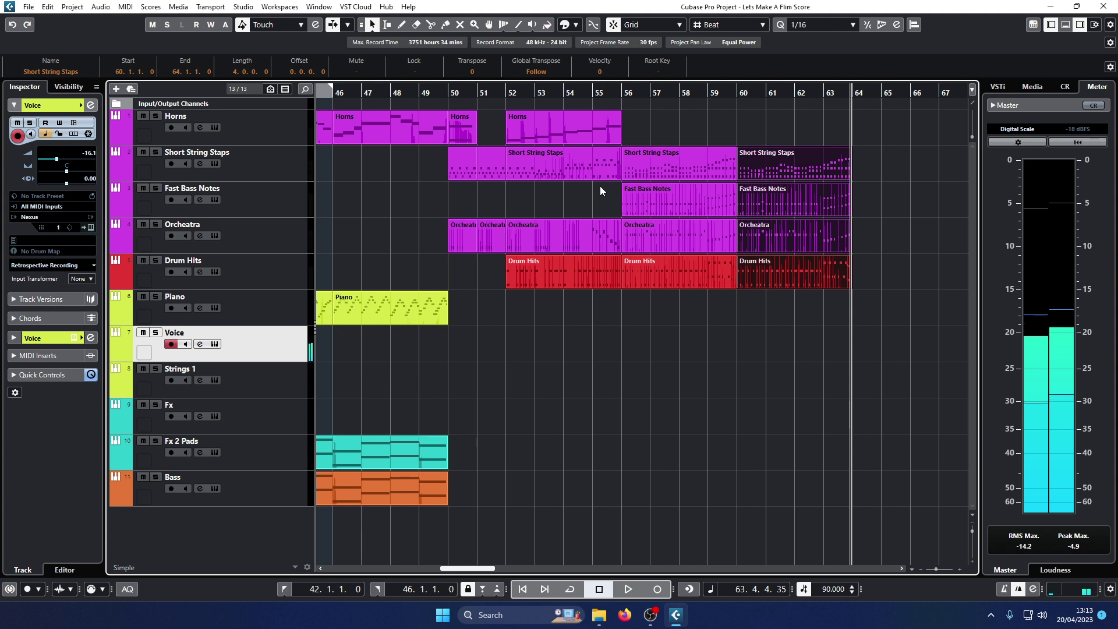
click(275, 380)
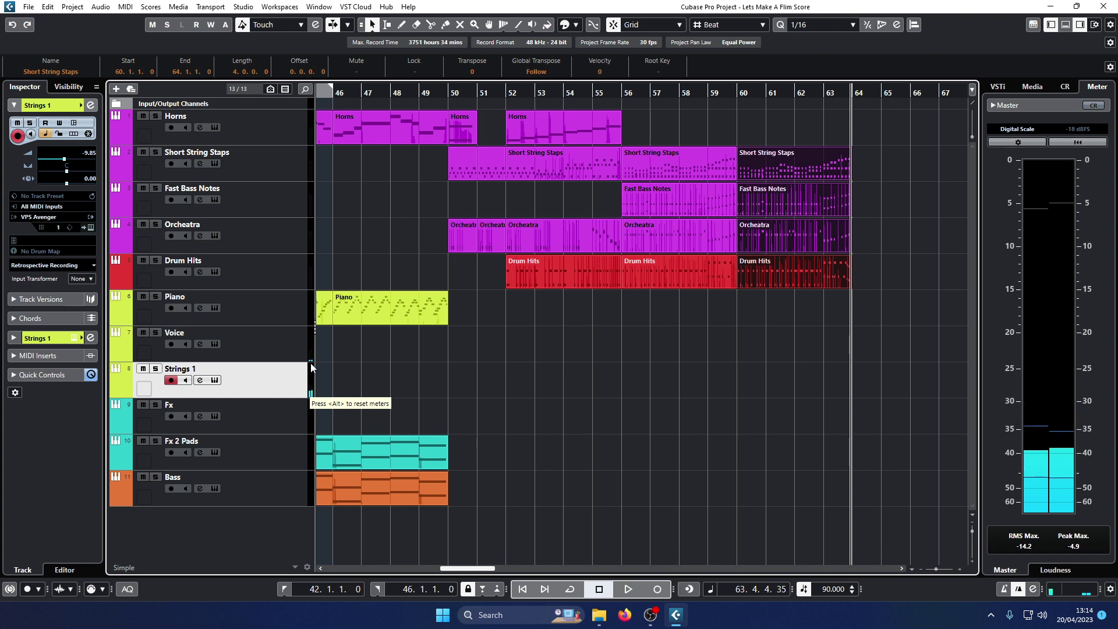
Audition the Horns track over playback from bar 55 and again from about bar 59
click(598, 105)
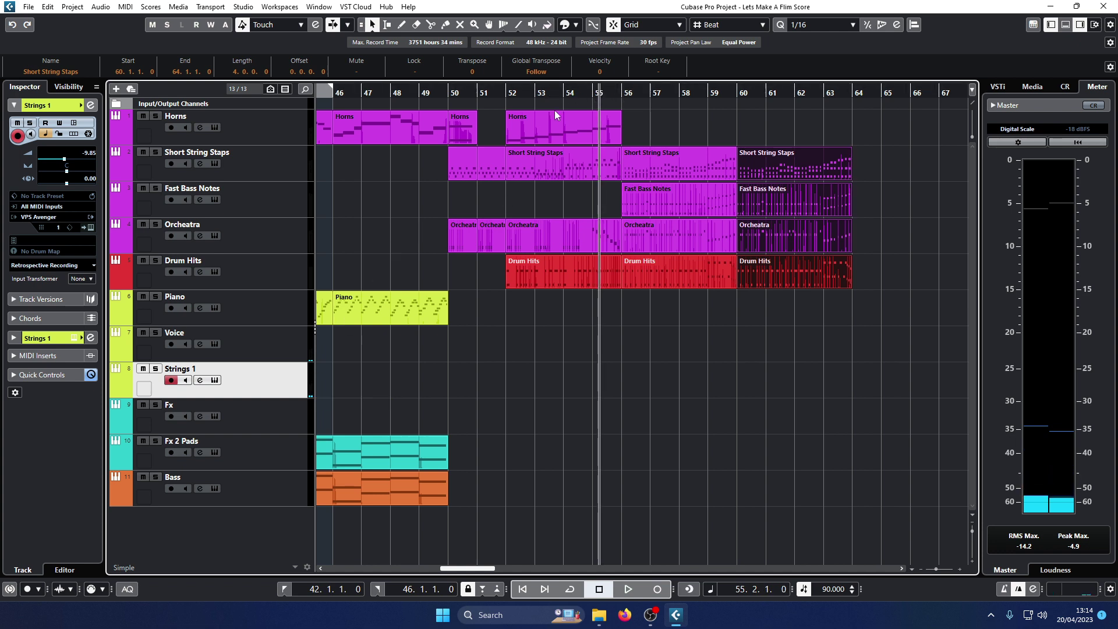
click(279, 118)
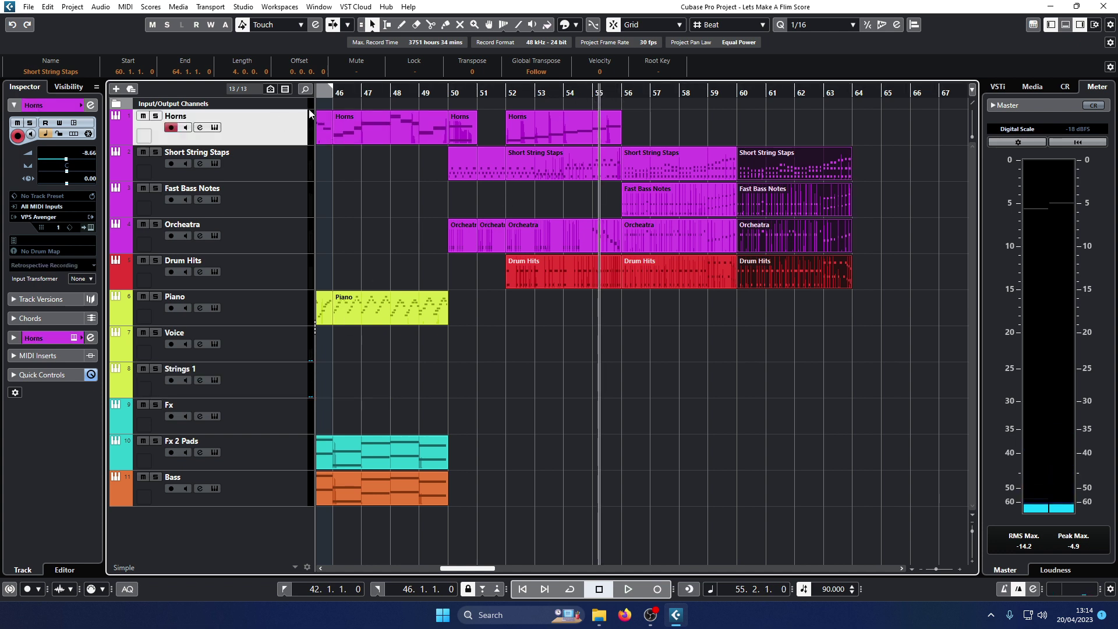
key(space)
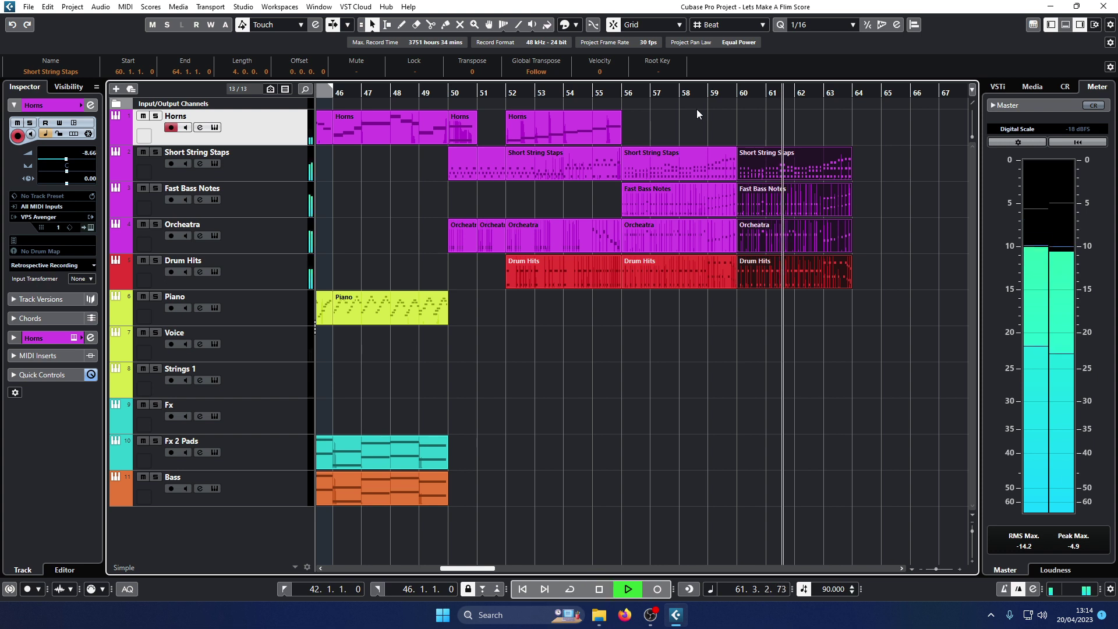
key(space)
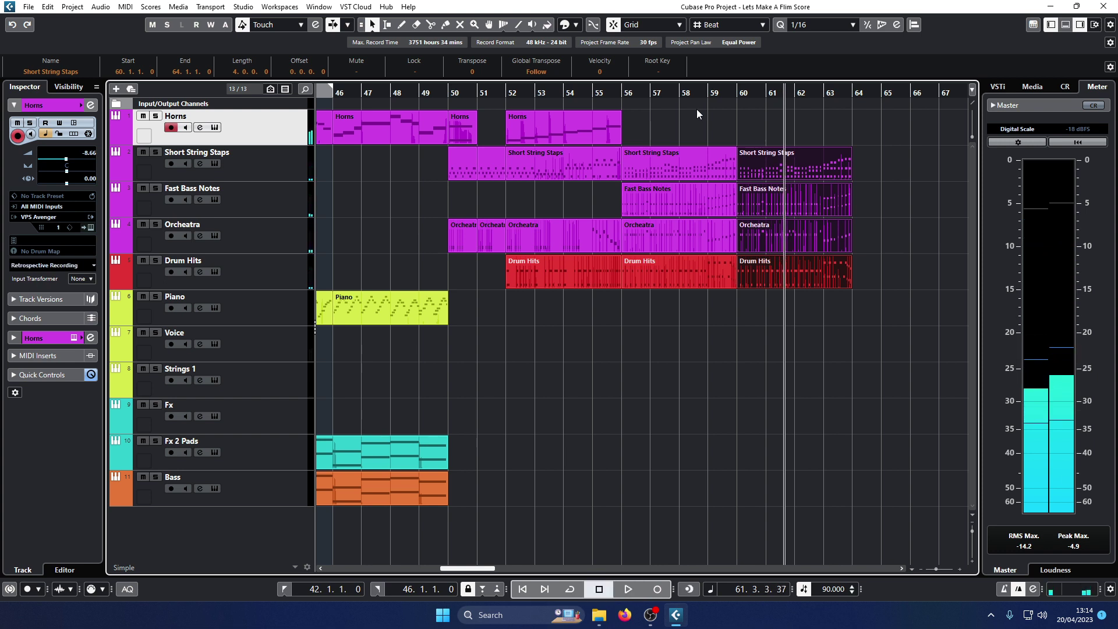
click(702, 90)
key(space)
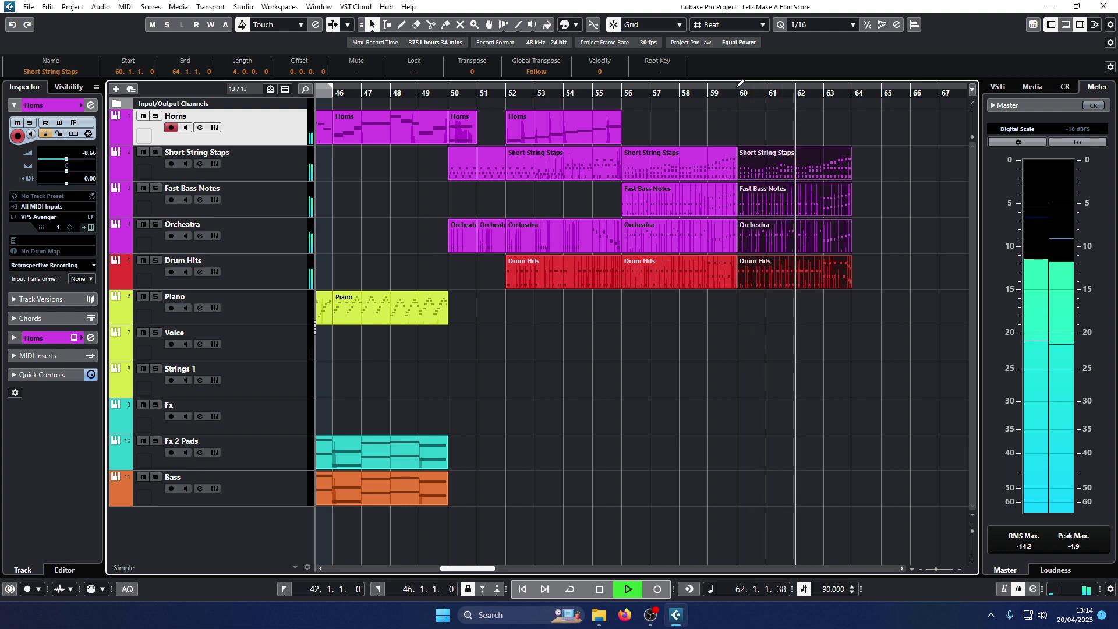
key(space)
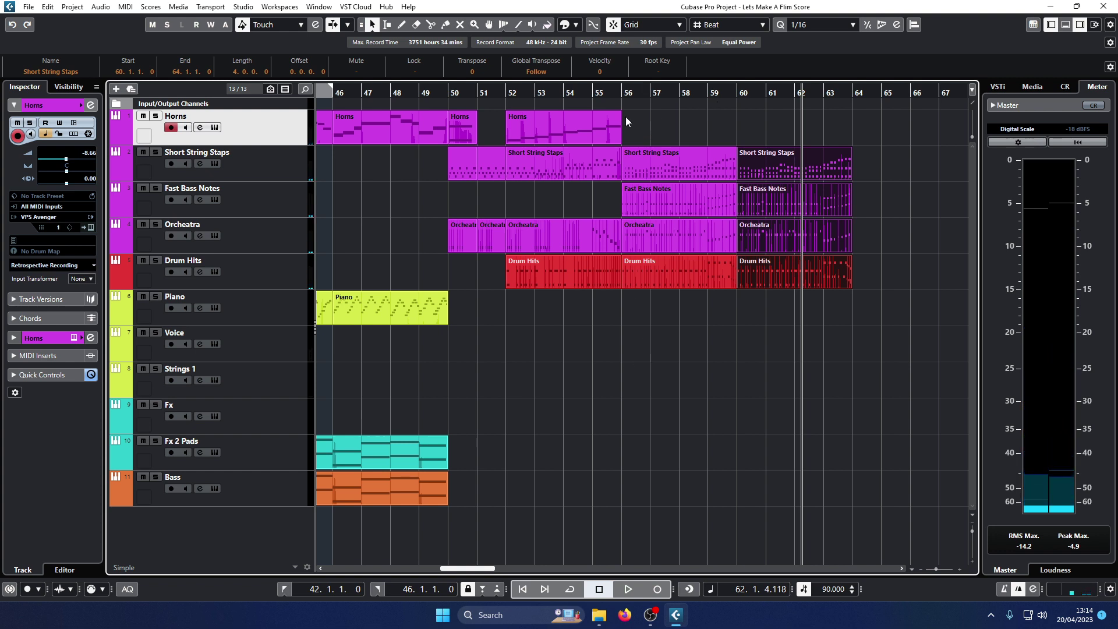
Set the playback position to bar 56, deselect the duplicated parts and make the Voice track active for playing
click(622, 94)
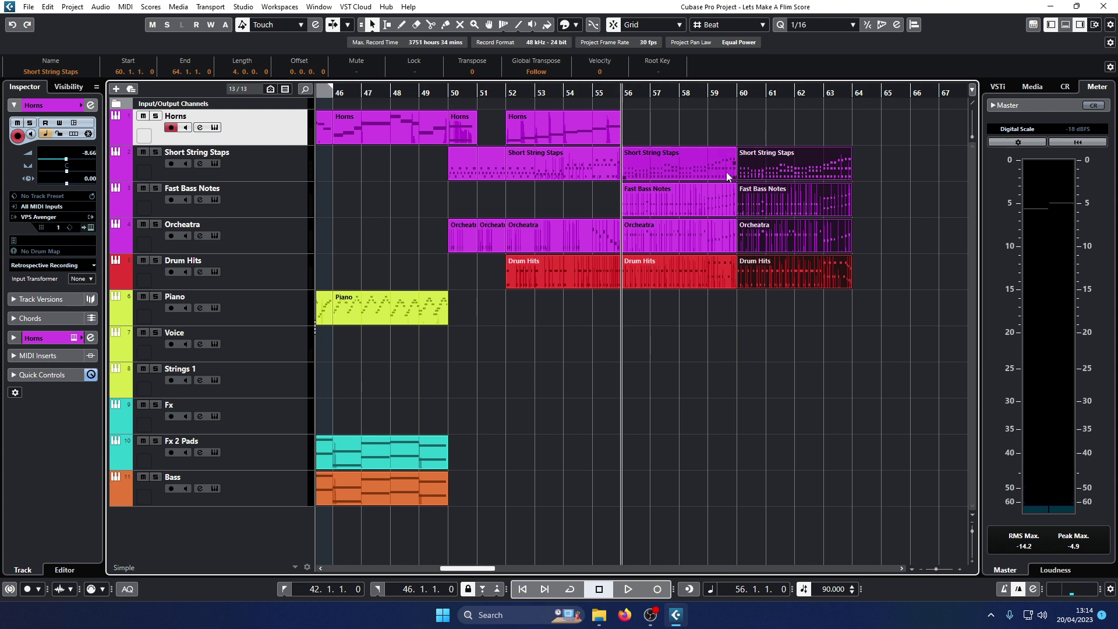
click(857, 387)
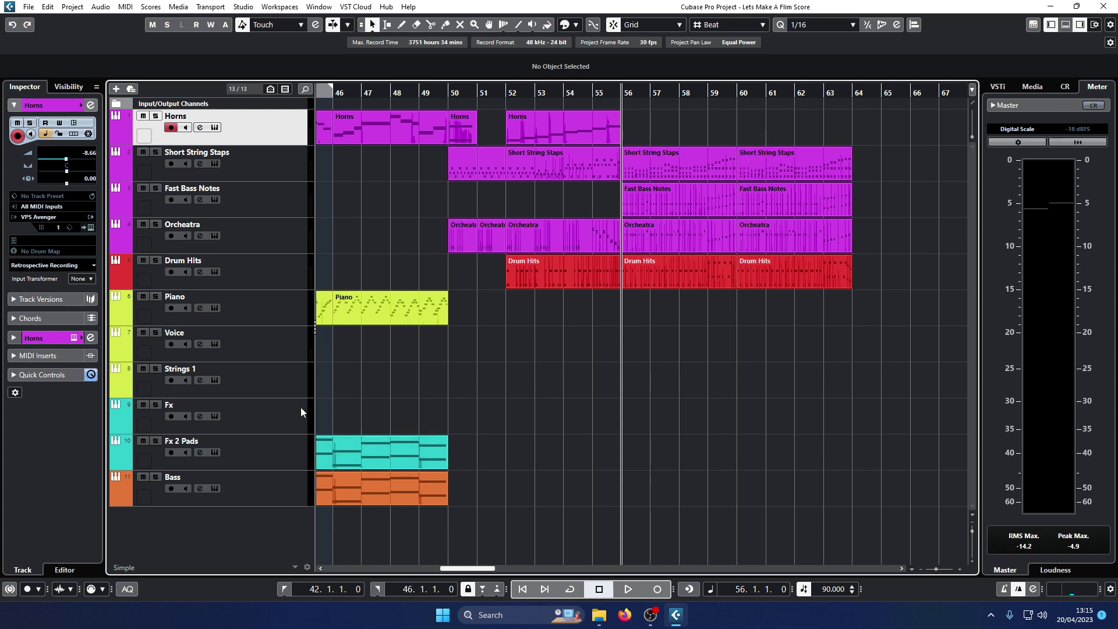
click(292, 351)
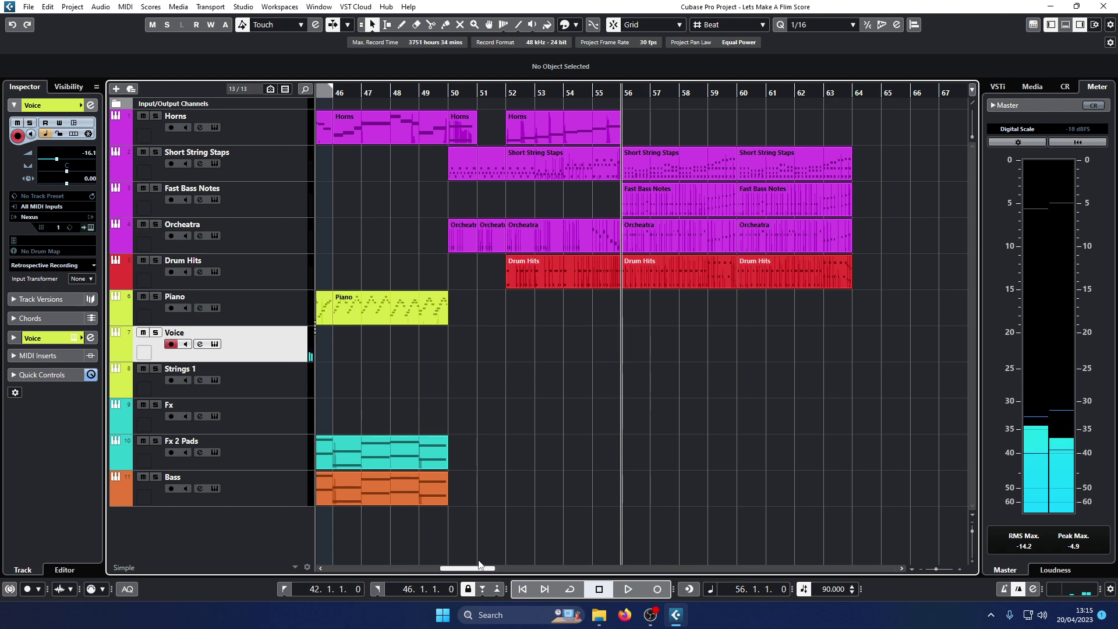
Add an instrument track that uses HALion Sonic SE below the Voice track
drag(487, 572, 480, 542)
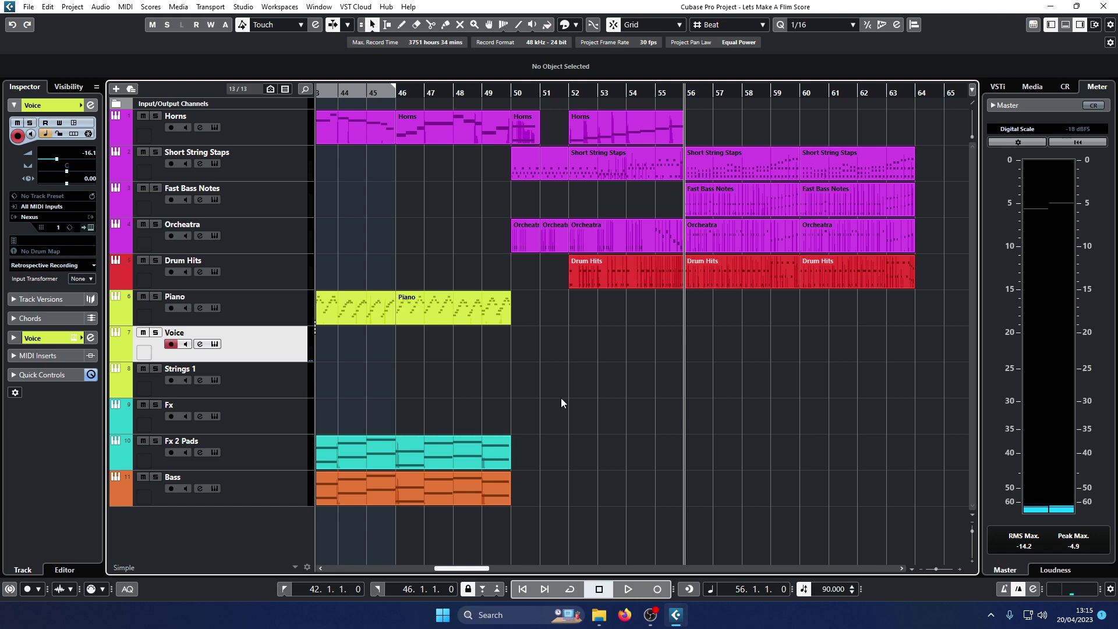
key(g)
key(g)
key(g)
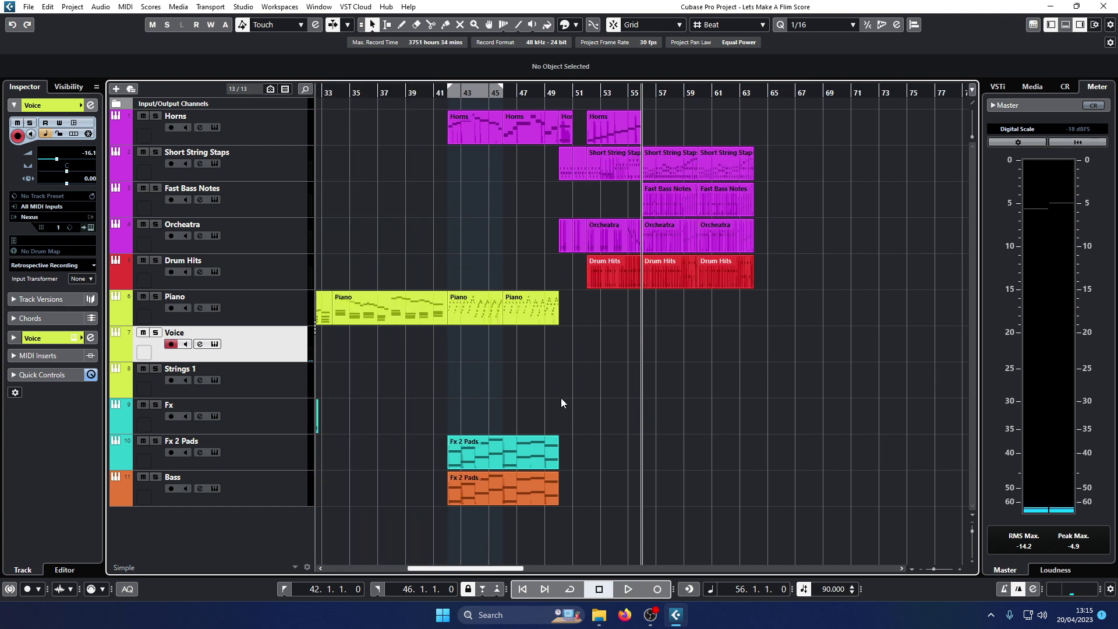
key(h)
key(h)
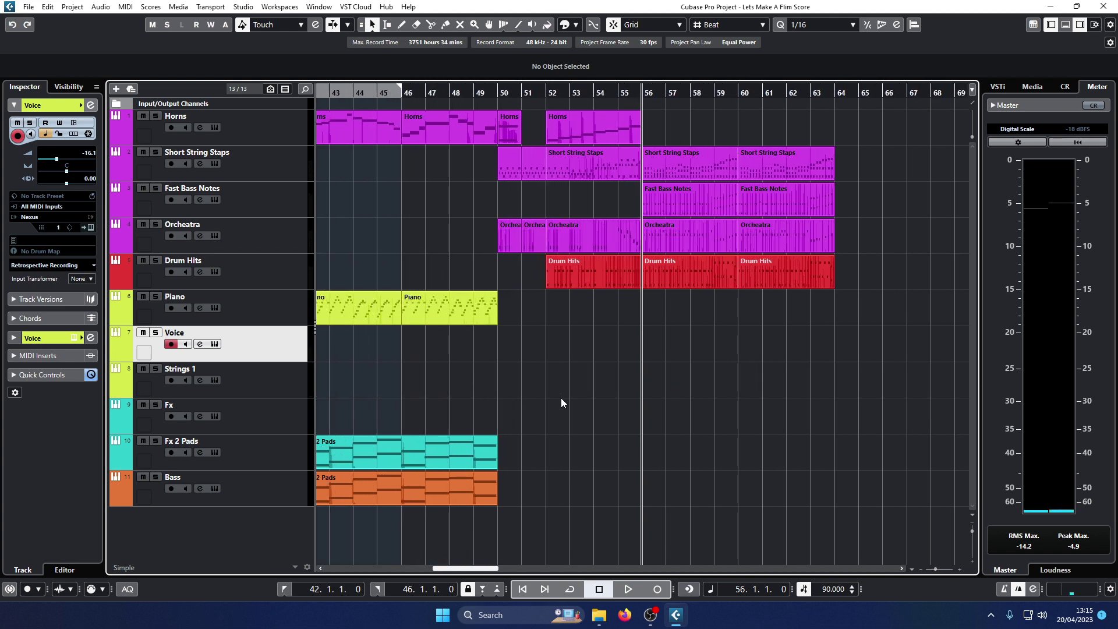
right_click(230, 556)
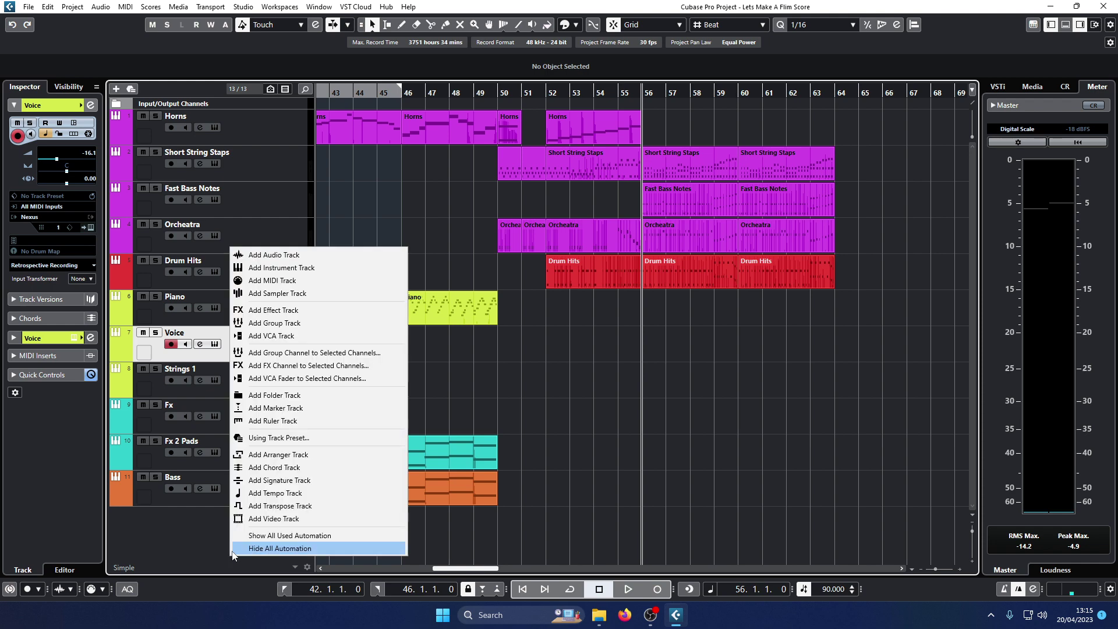
click(310, 268)
click(596, 298)
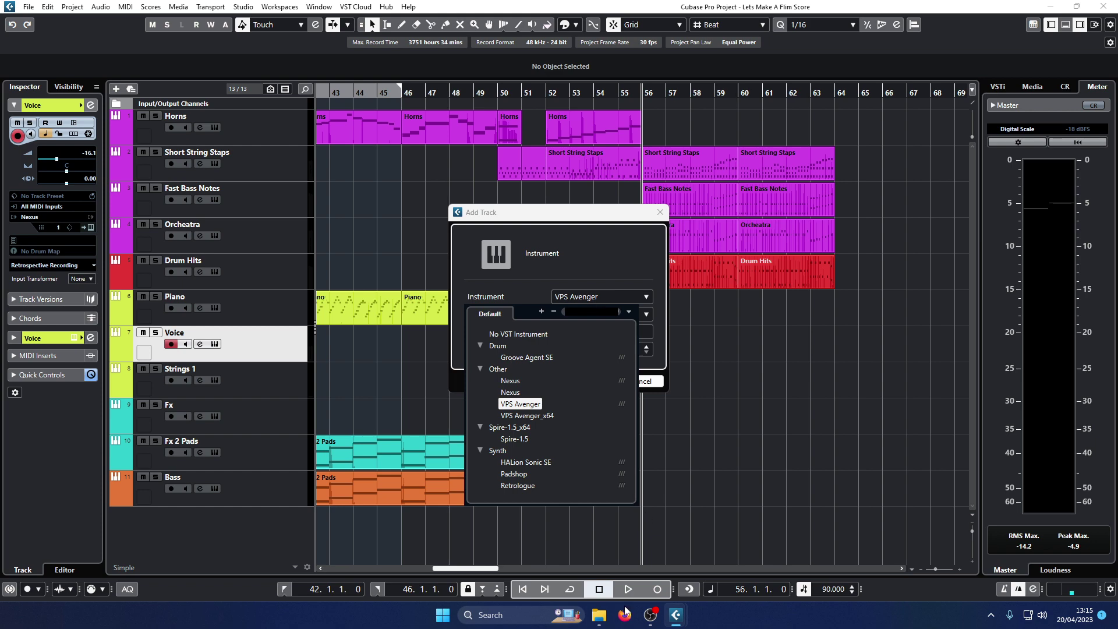
click(526, 462)
click(588, 379)
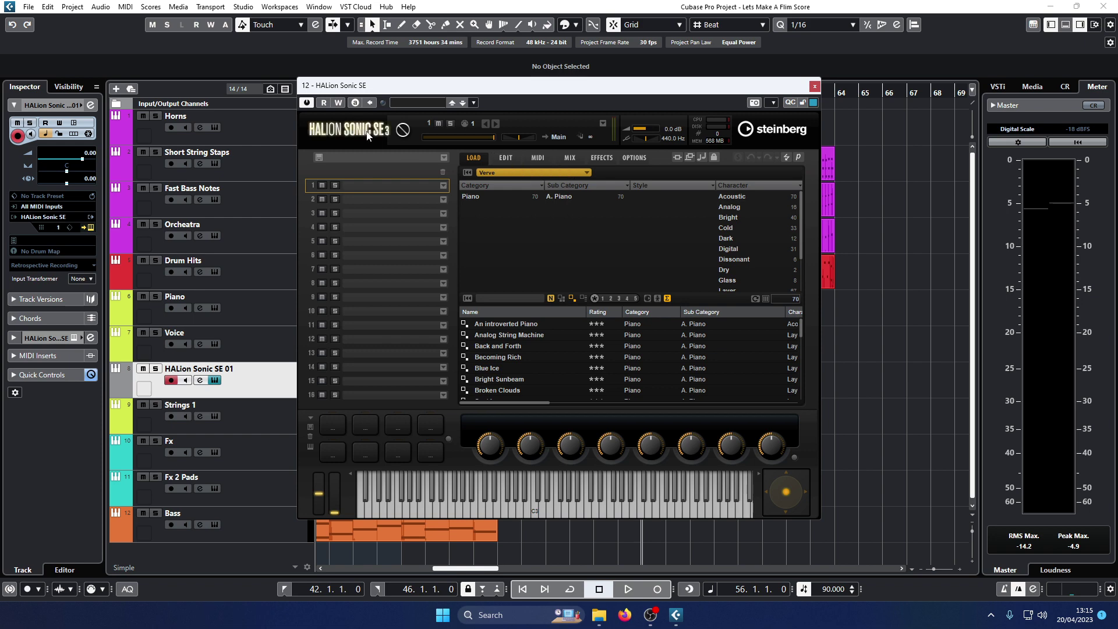
Load the Giant Aah Choir preset from the Vocal category and lower the new track's volume to -16.1
click(396, 129)
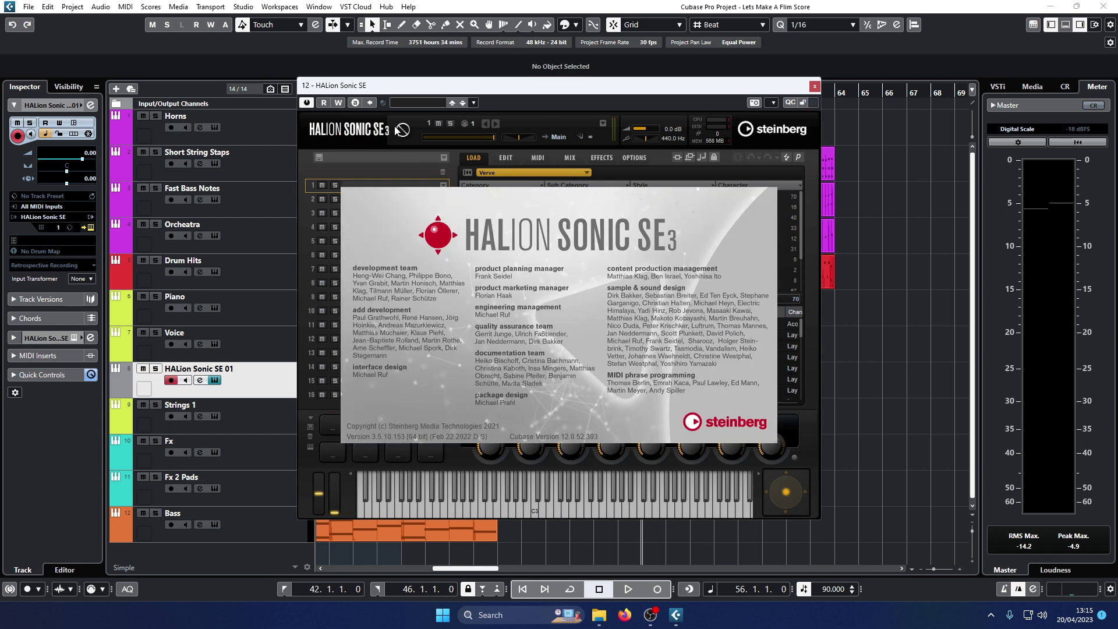
click(738, 420)
click(426, 102)
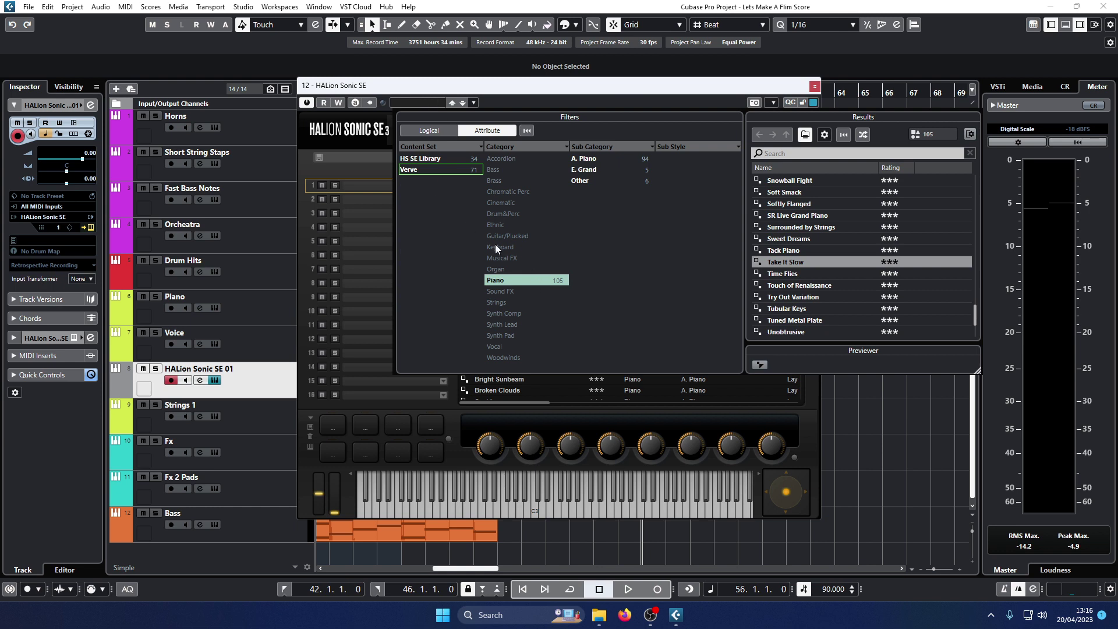
click(505, 348)
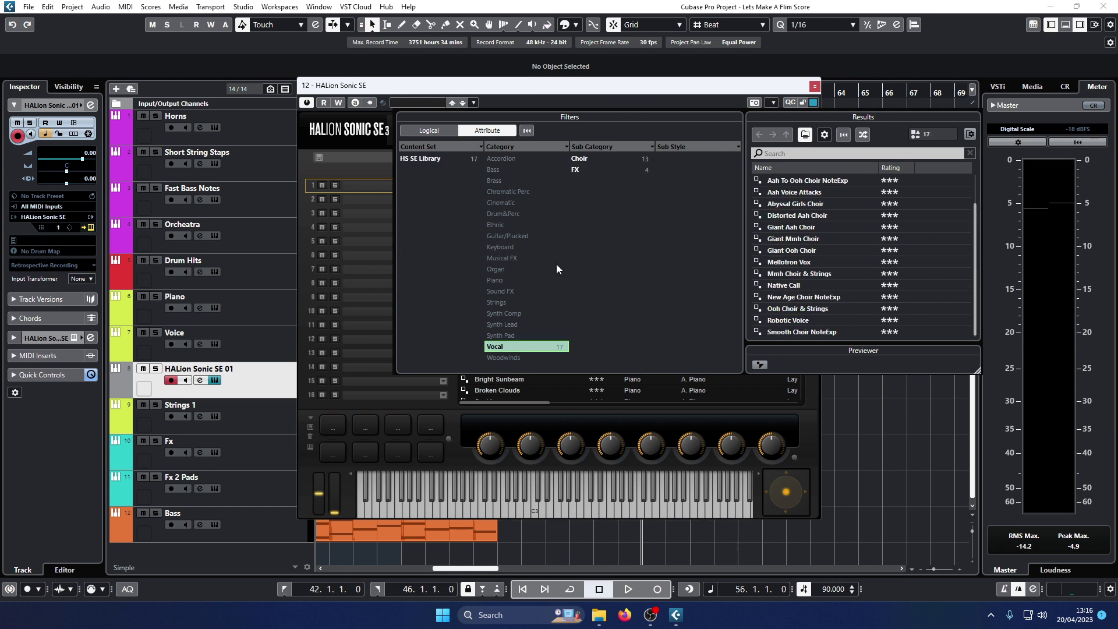
click(579, 159)
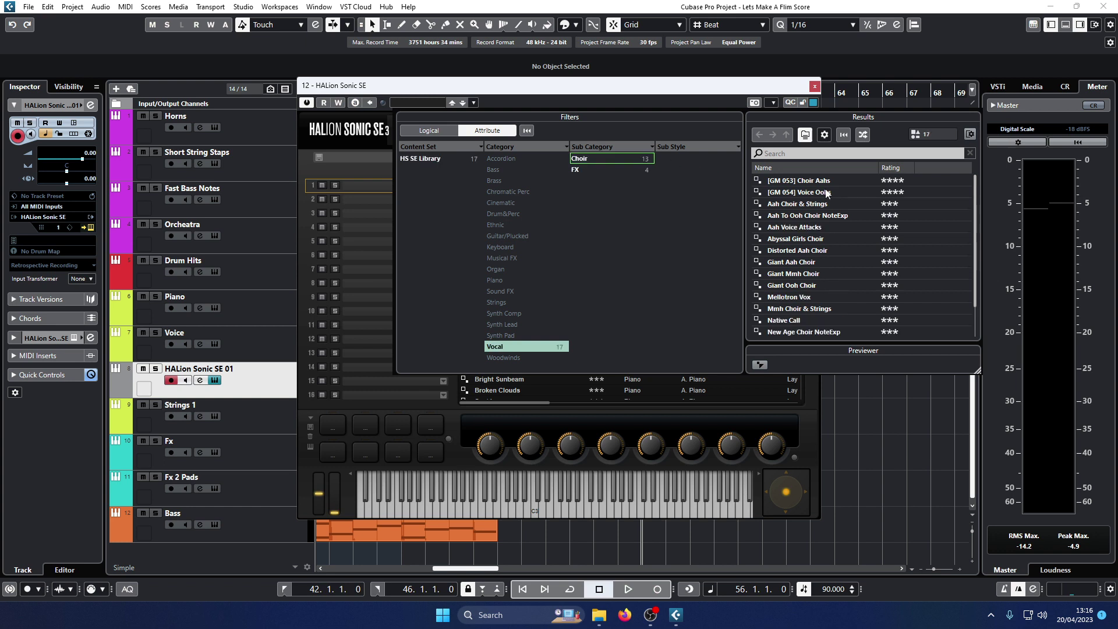
double_click(808, 262)
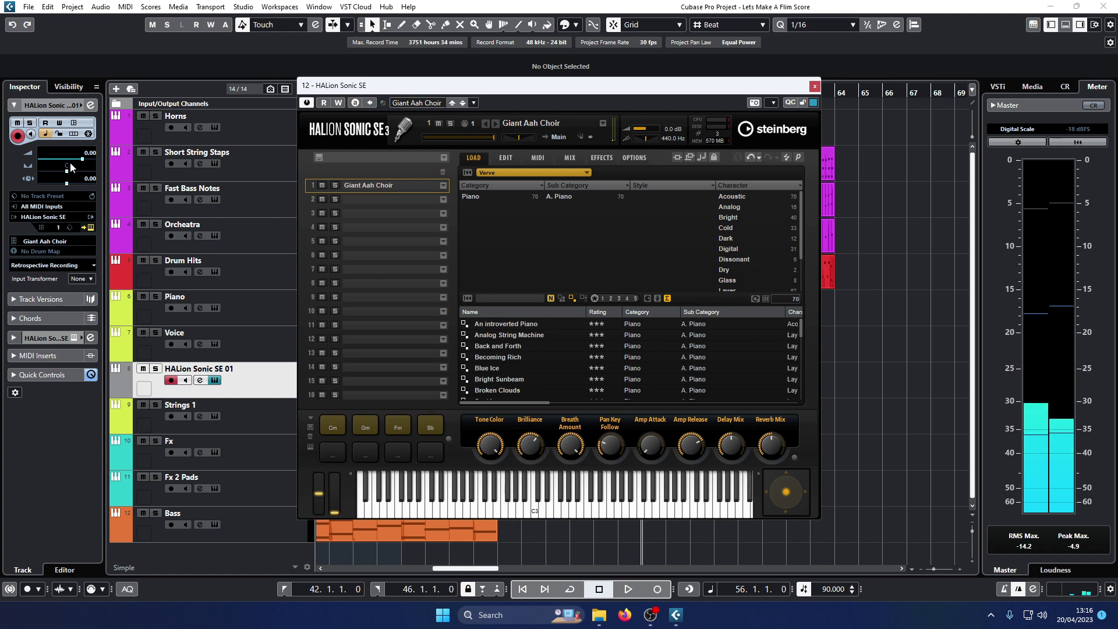
drag(75, 159, 57, 159)
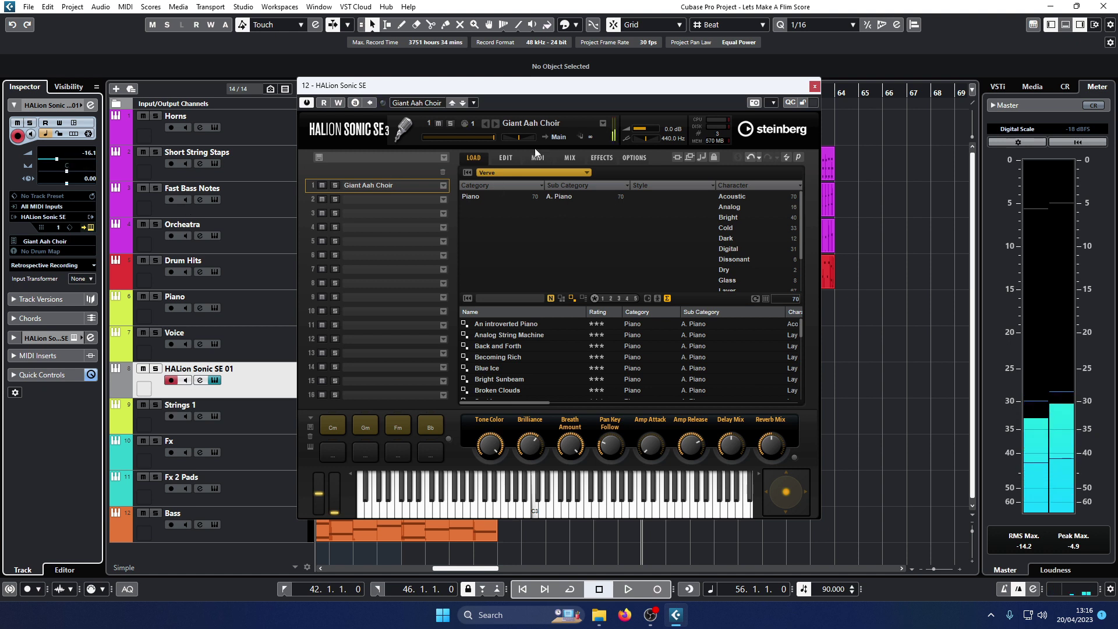
Advance through the HALion Sonic SE programs to try out Analog String Machine
click(602, 124)
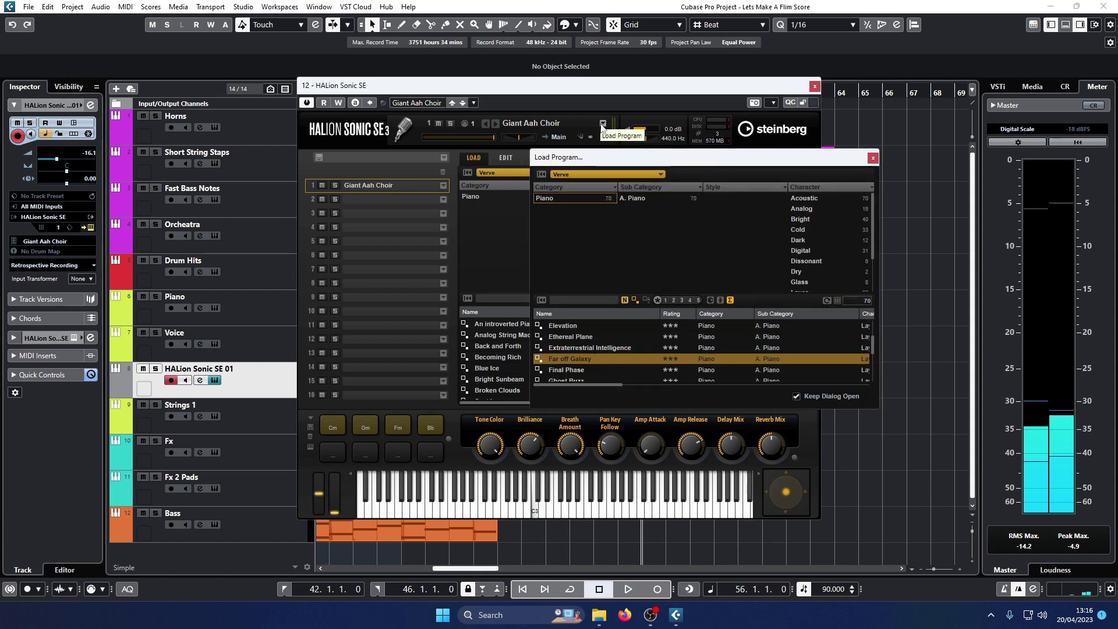
click(536, 103)
click(495, 124)
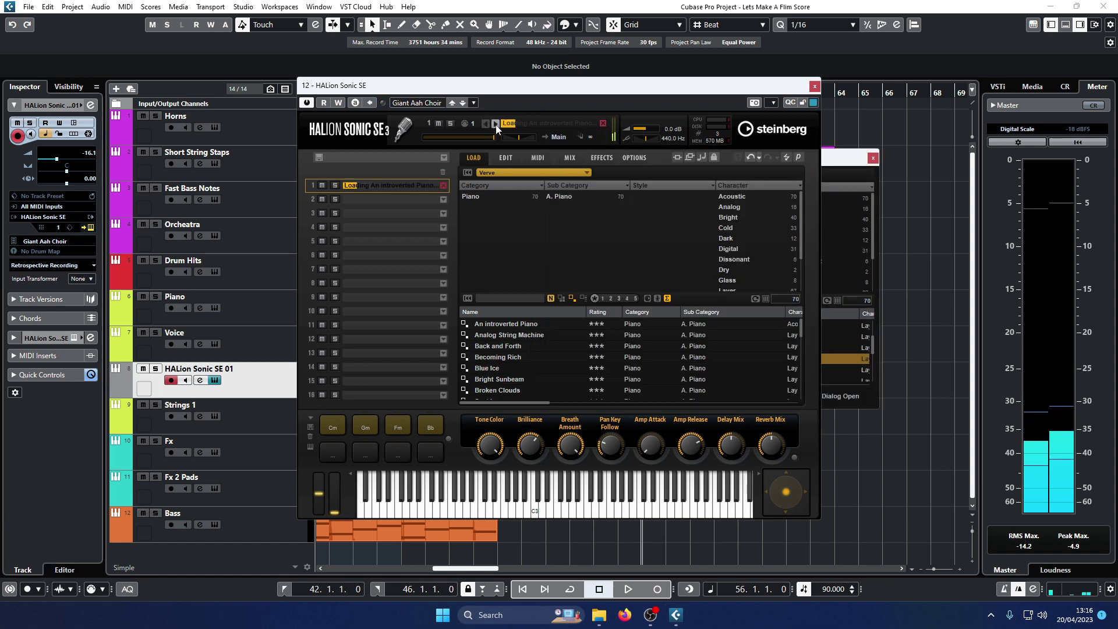
click(495, 125)
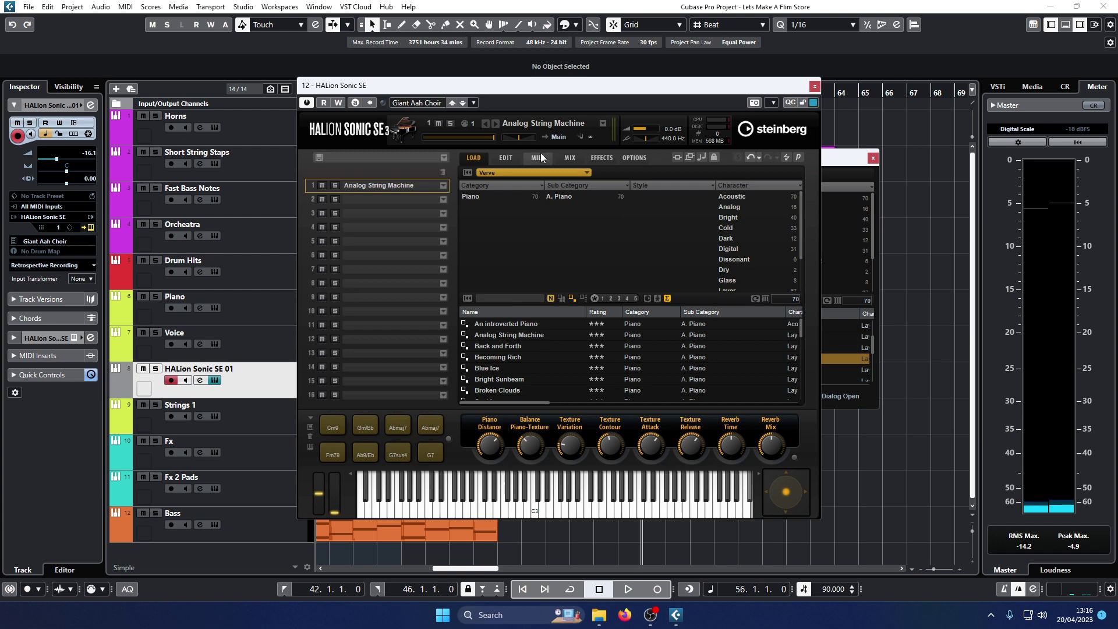
Load the Giant Mmh Choir preset from the Vocal category and try it out
click(411, 103)
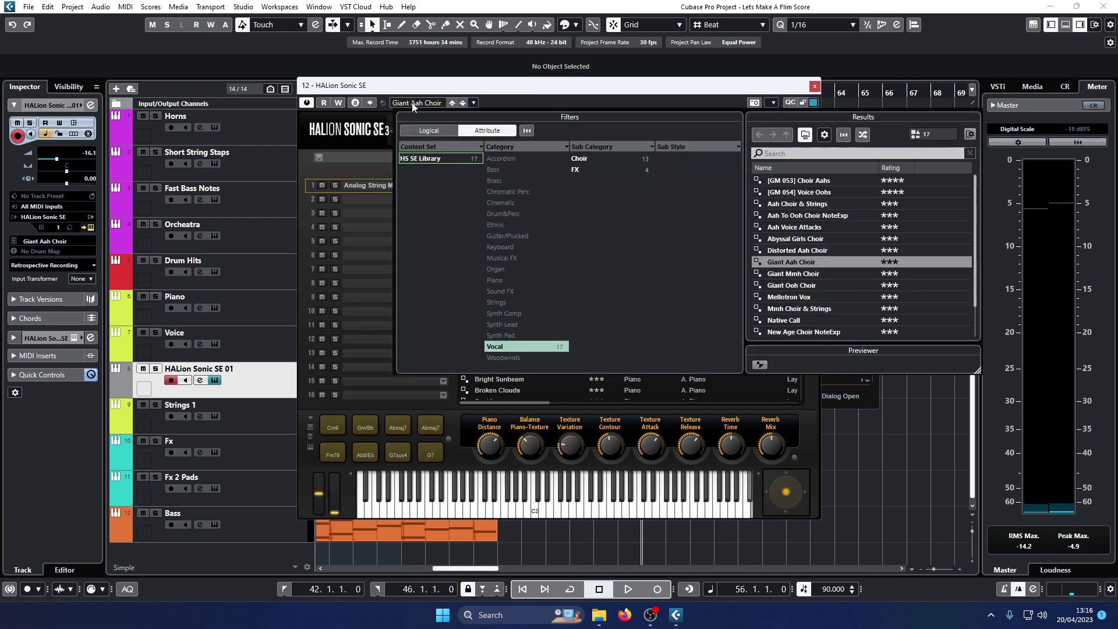
scroll(808, 270, down, 1)
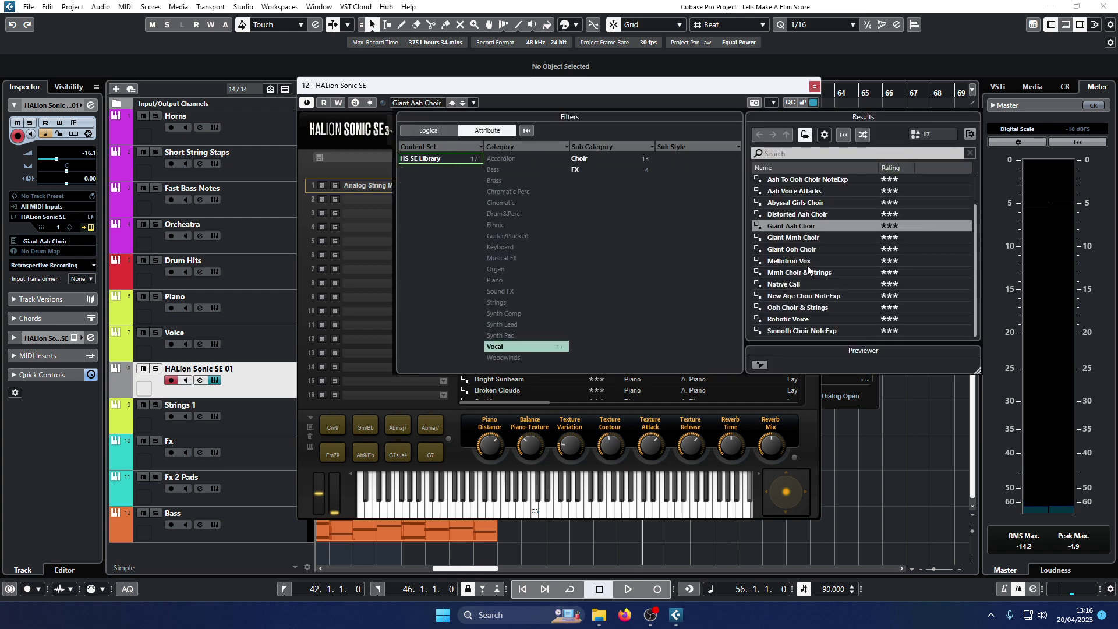
double_click(793, 238)
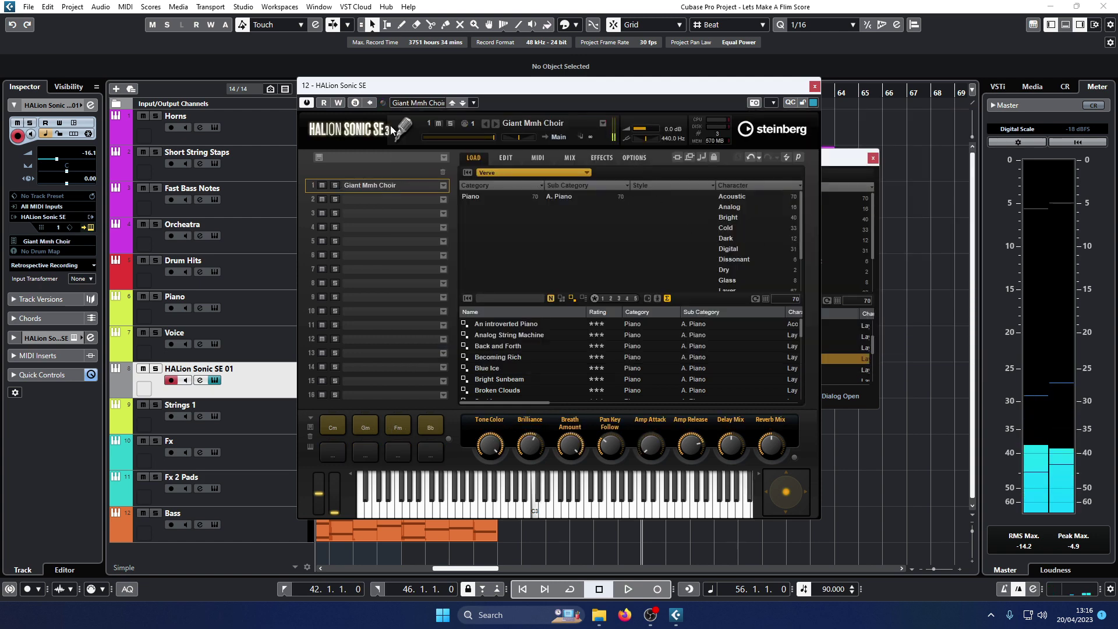
click(361, 129)
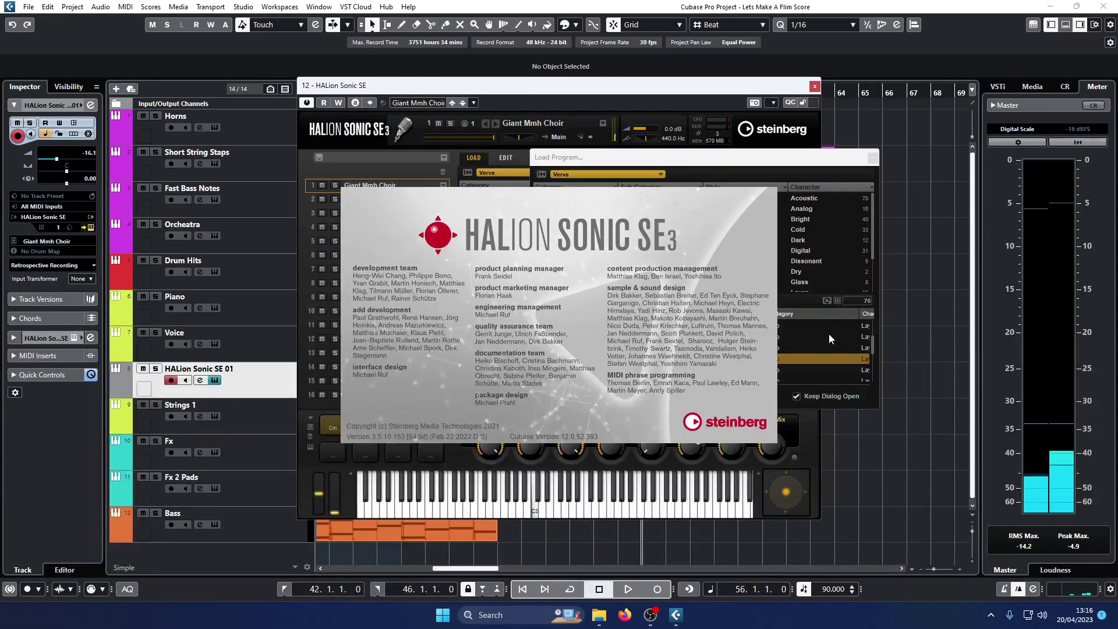
click(753, 257)
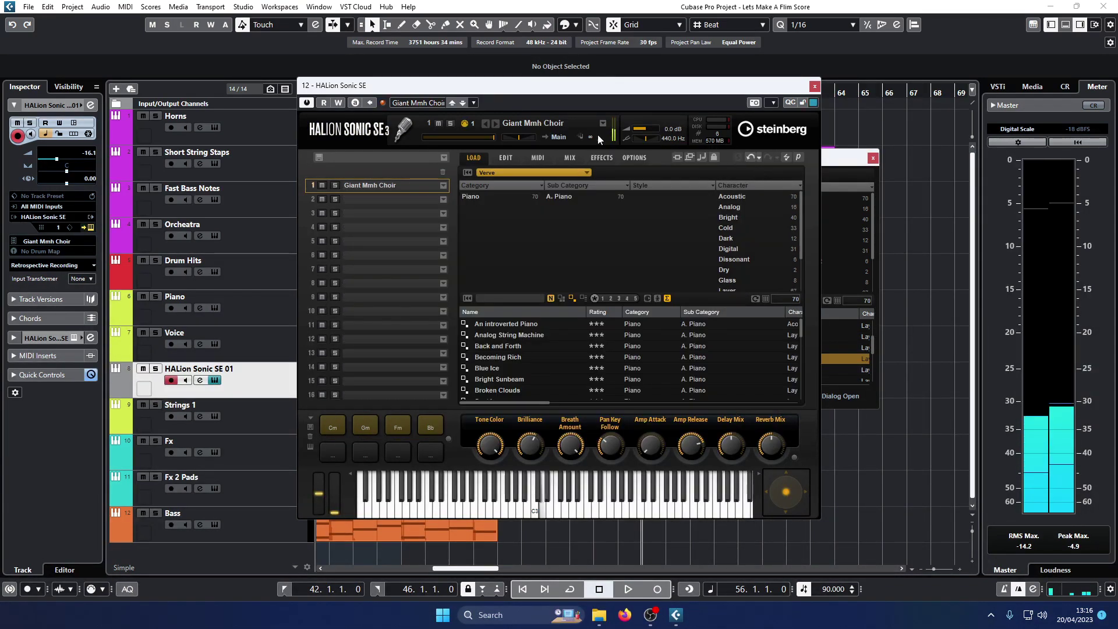
click(562, 137)
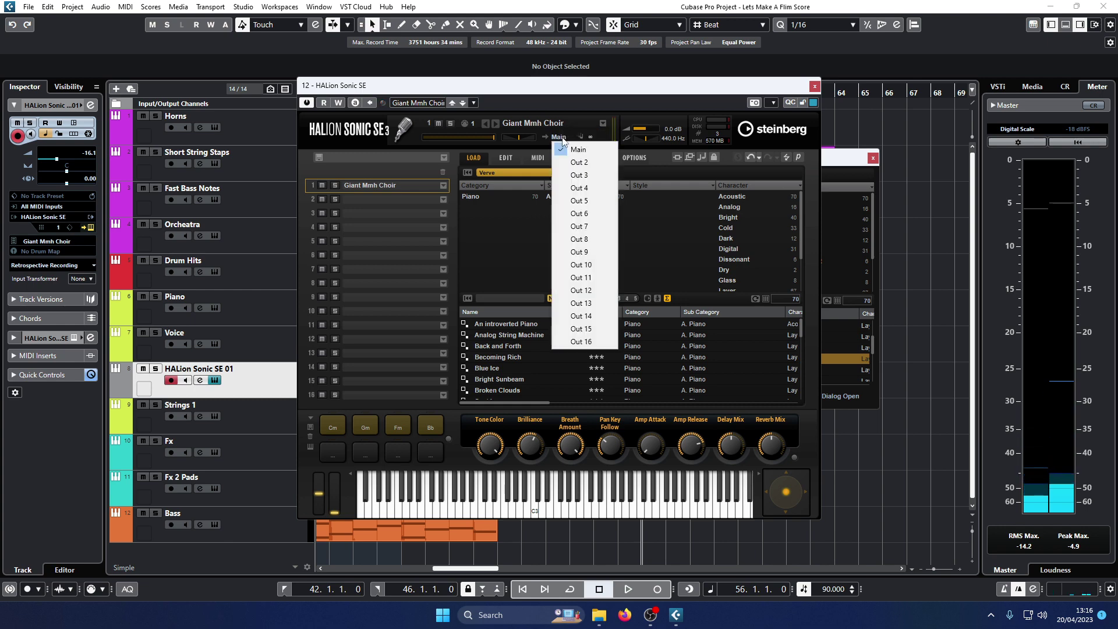
click(585, 117)
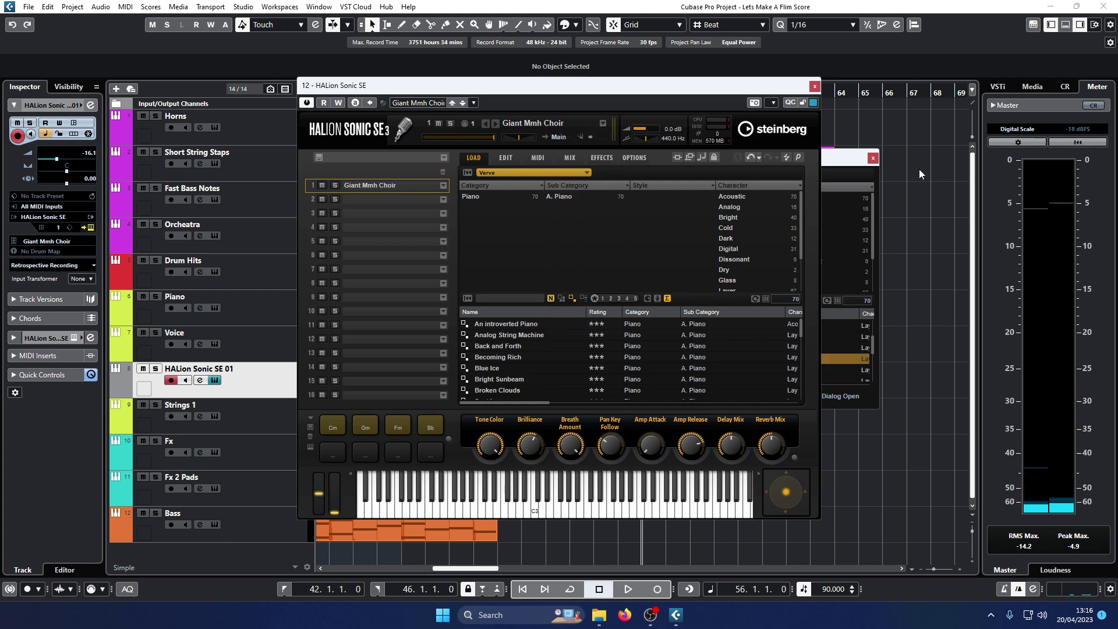
Switch the program browser from Verve to the HALion Sonic SE Hybrid content and filter it to Vocal, Choir
click(836, 160)
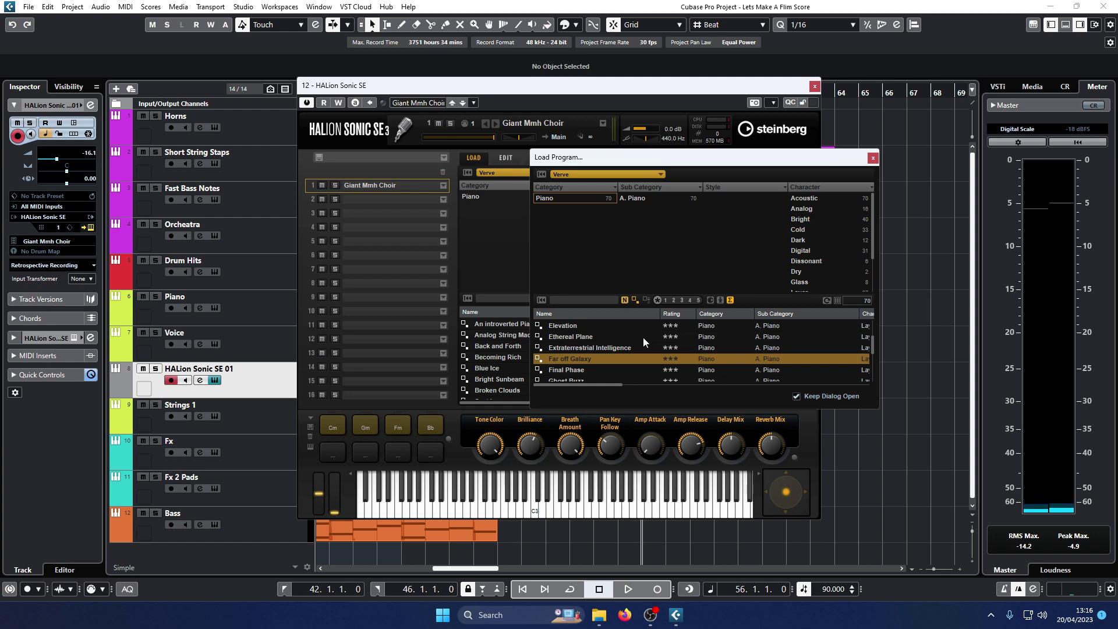
scroll(641, 337, down, 3)
scroll(632, 337, up, 2)
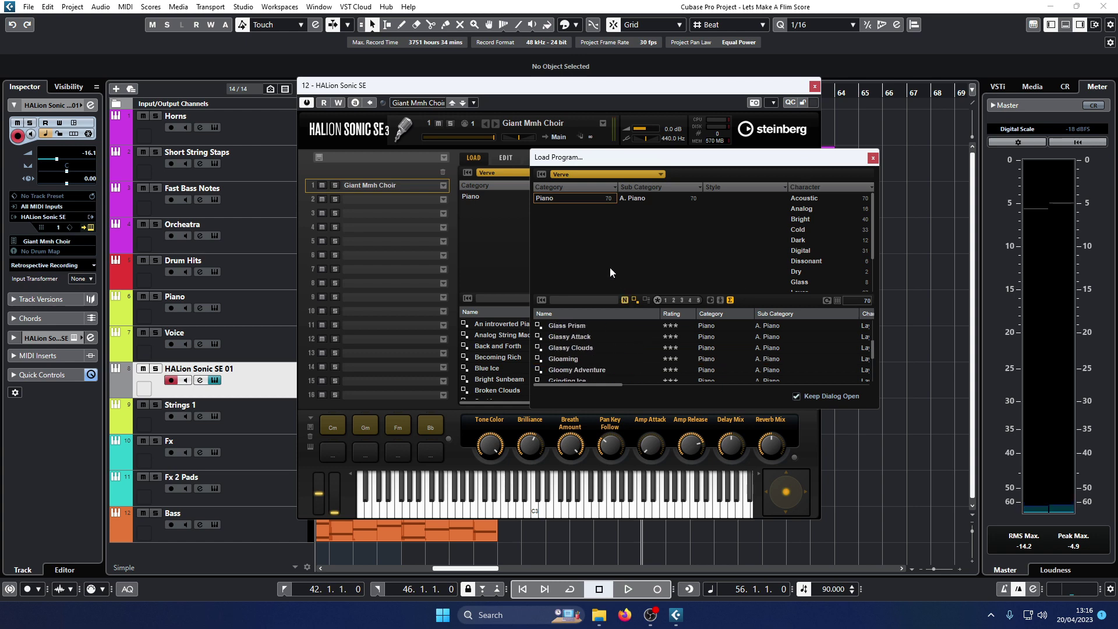
click(591, 174)
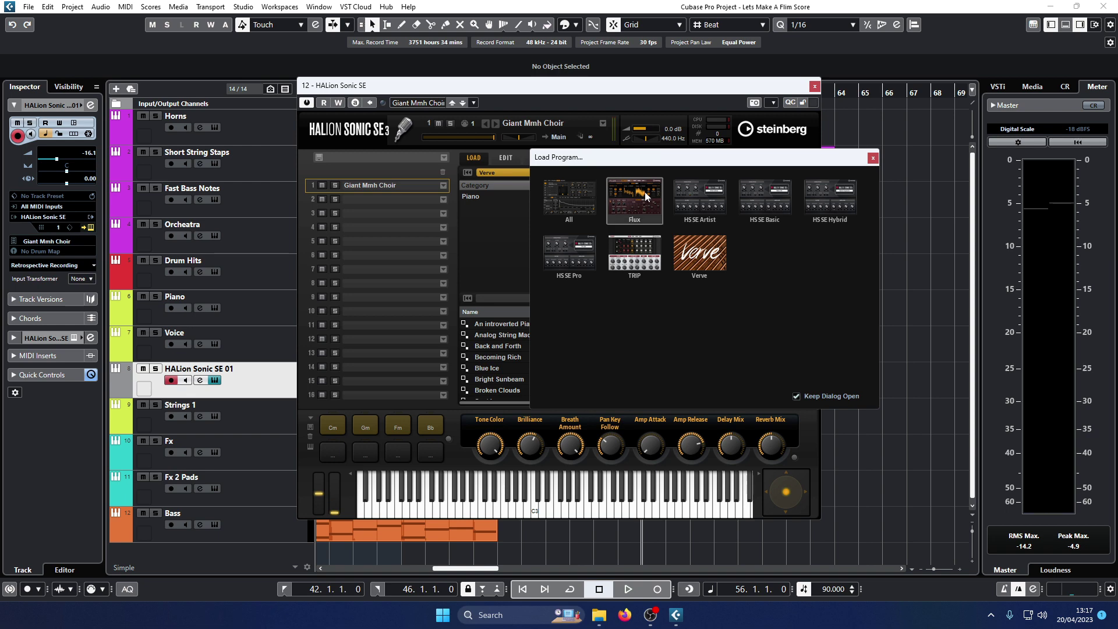
click(825, 199)
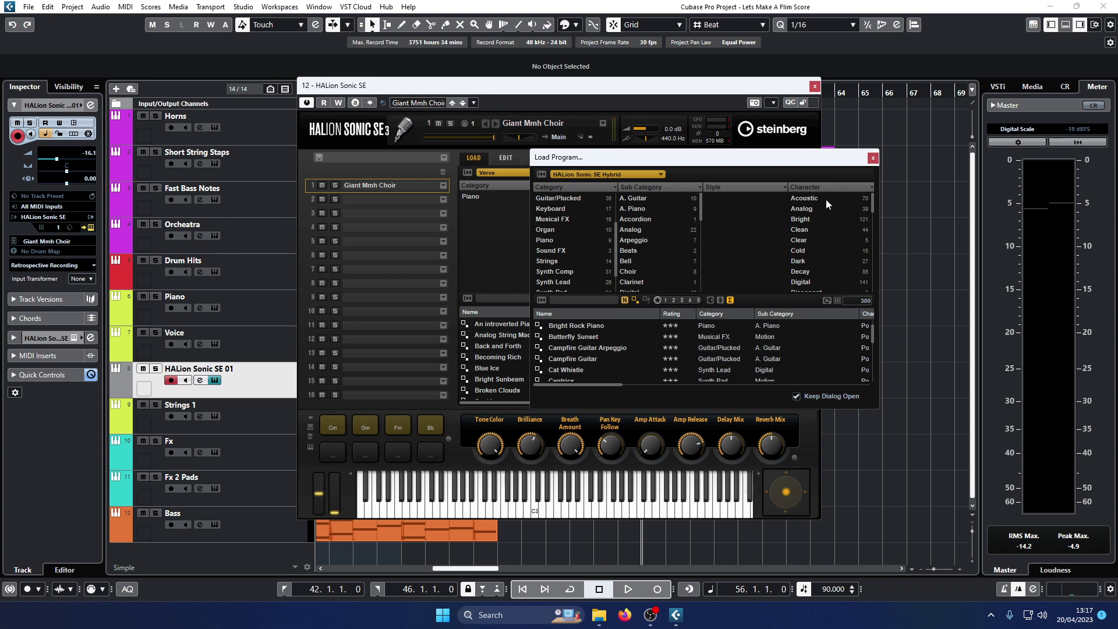
scroll(570, 244, down, 2)
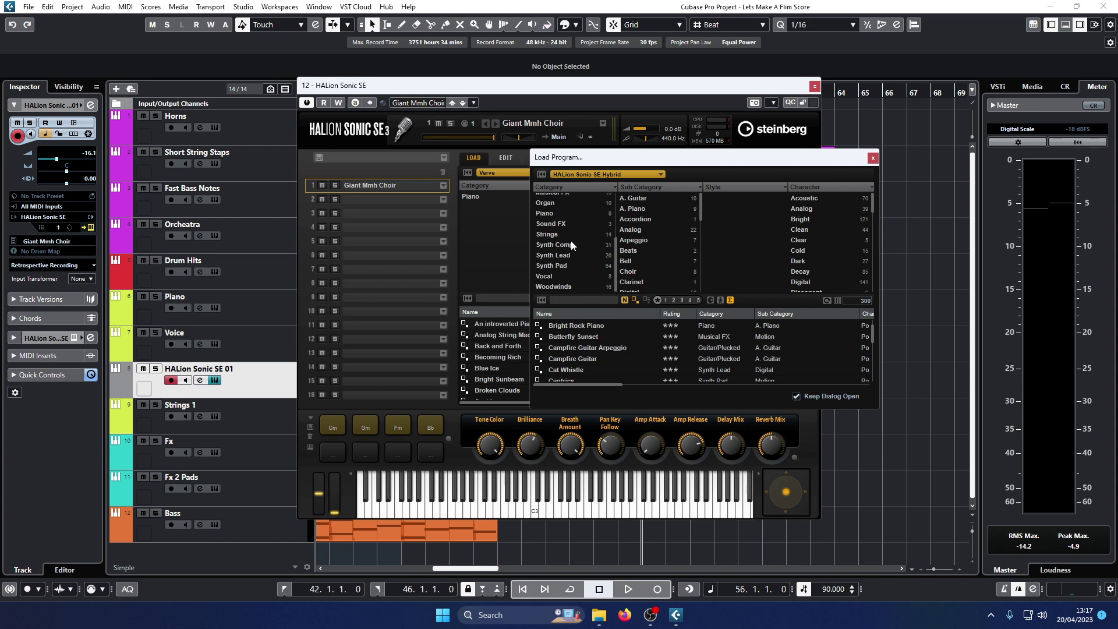
click(557, 277)
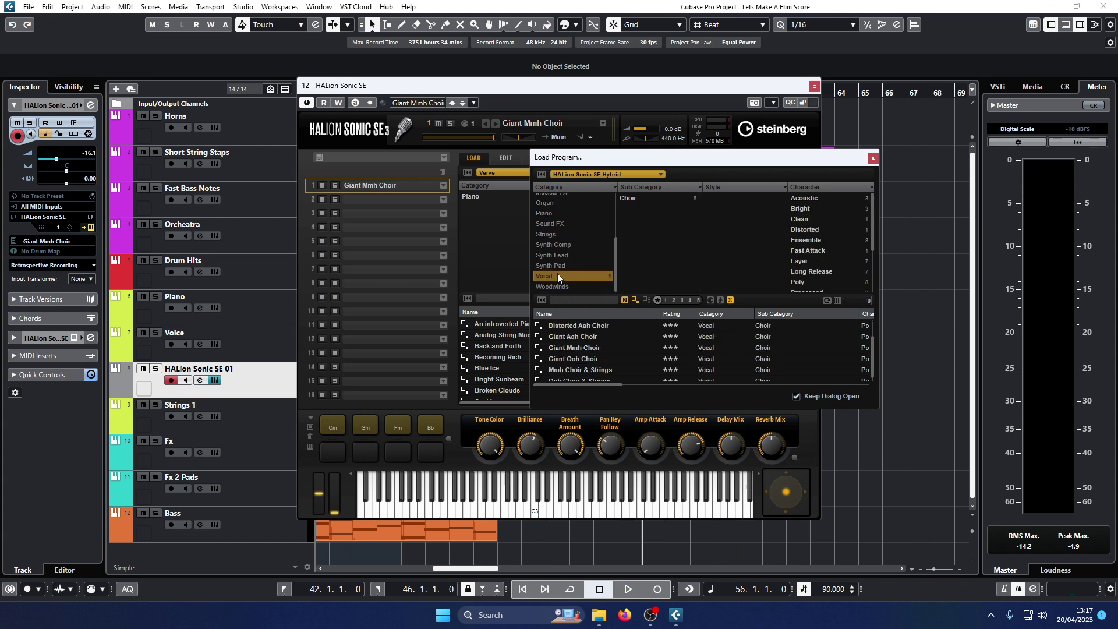
click(669, 200)
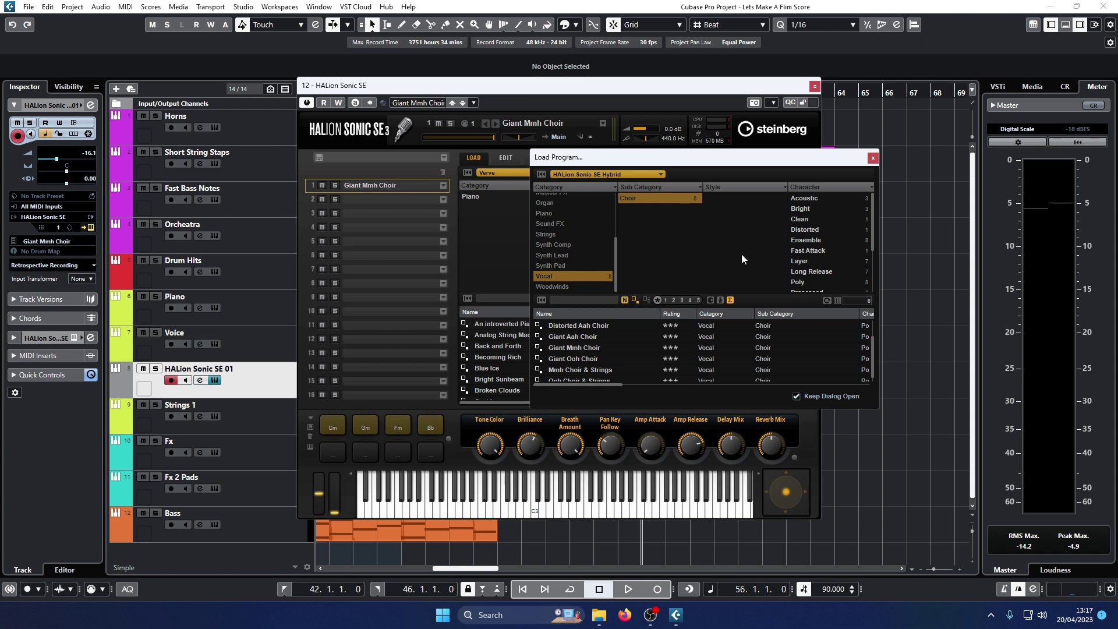
Audition the choir programs from Distorted Aah Choir through Mmh Choir & Strings, ending with Ooh Choir & Strings loaded
click(615, 327)
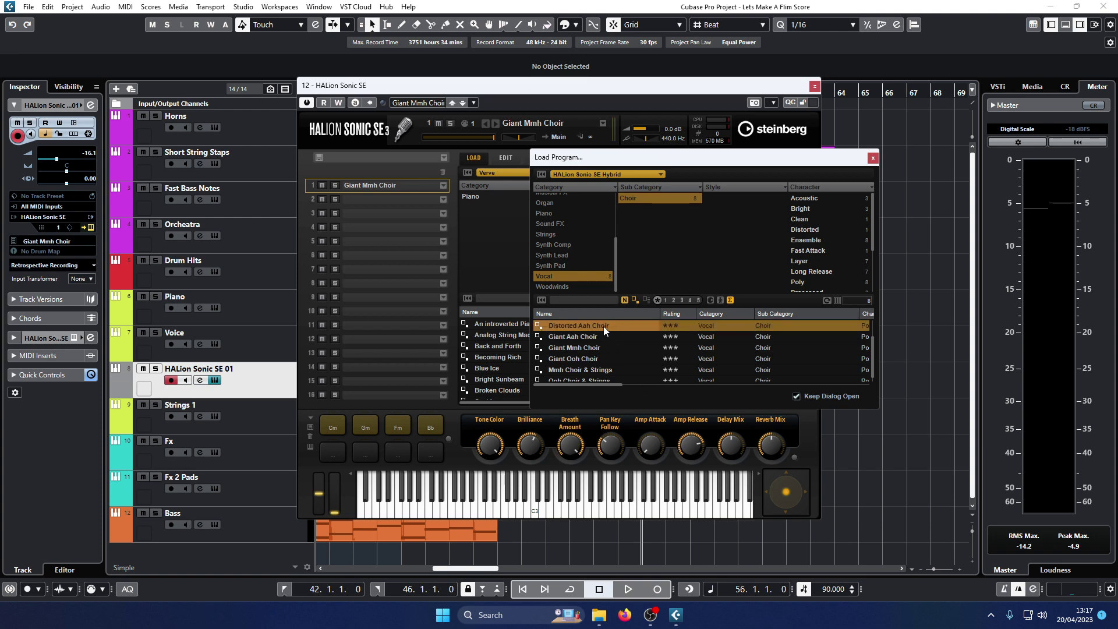
double_click(603, 326)
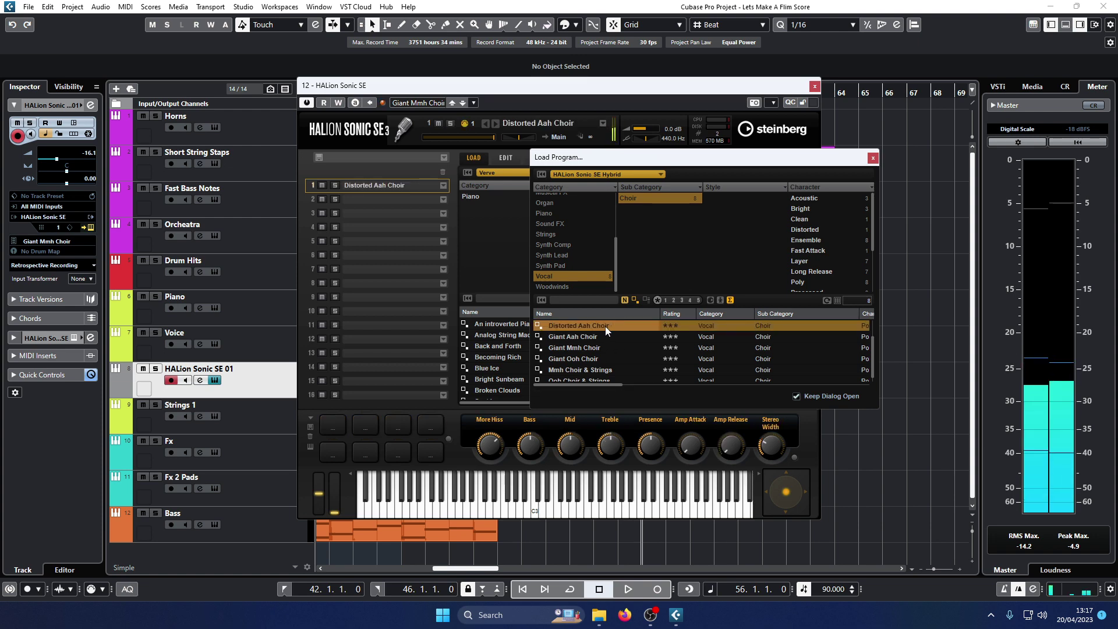
double_click(603, 335)
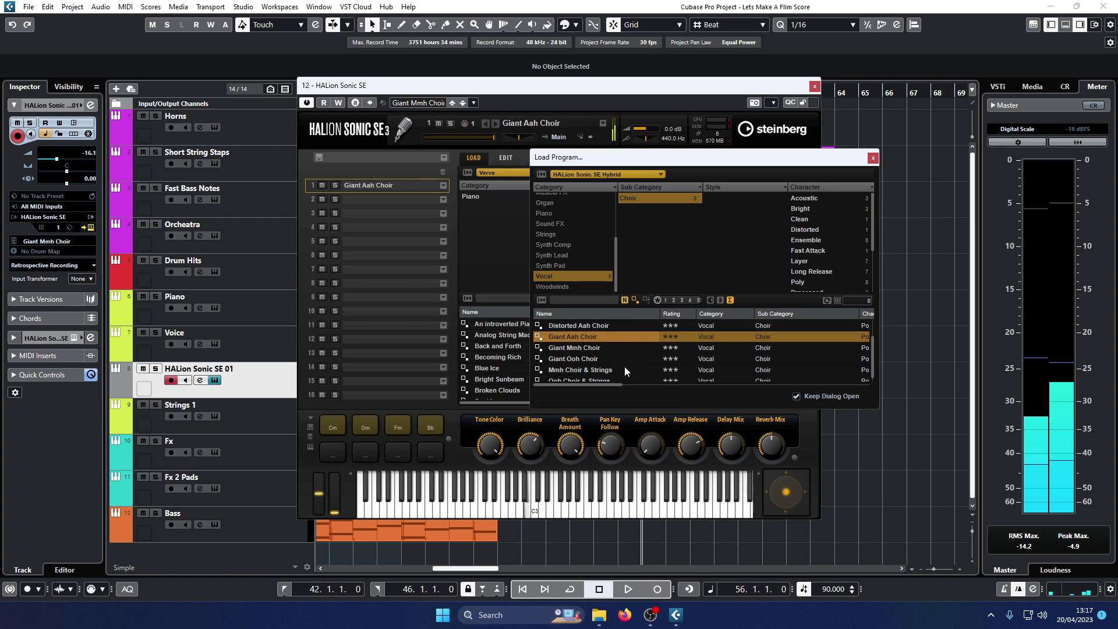
double_click(600, 348)
click(599, 356)
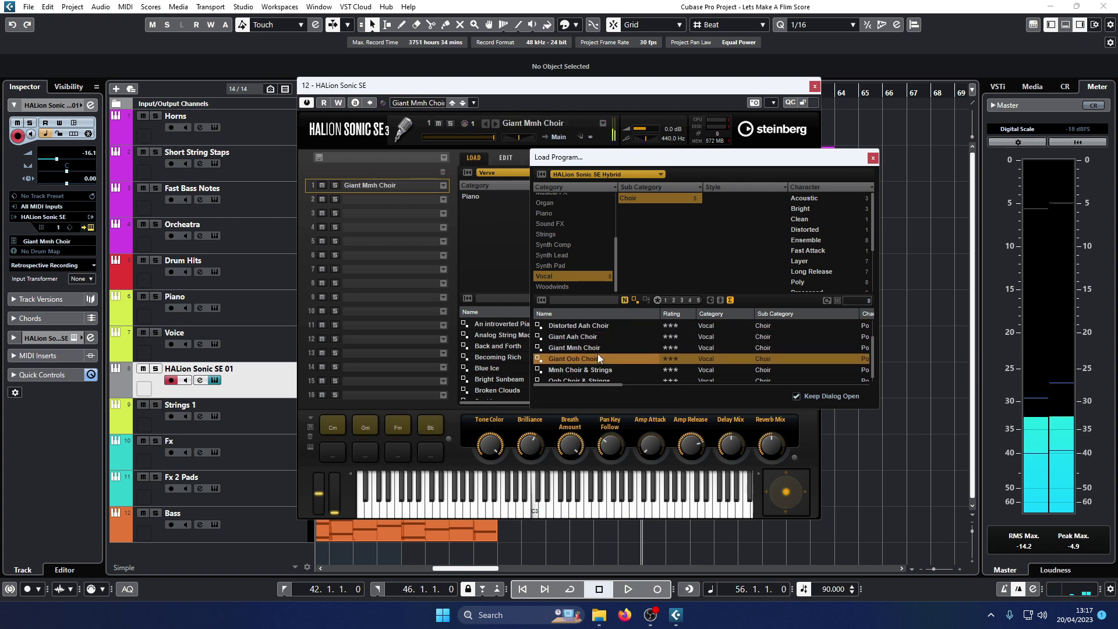
scroll(607, 352, down, 1)
click(606, 364)
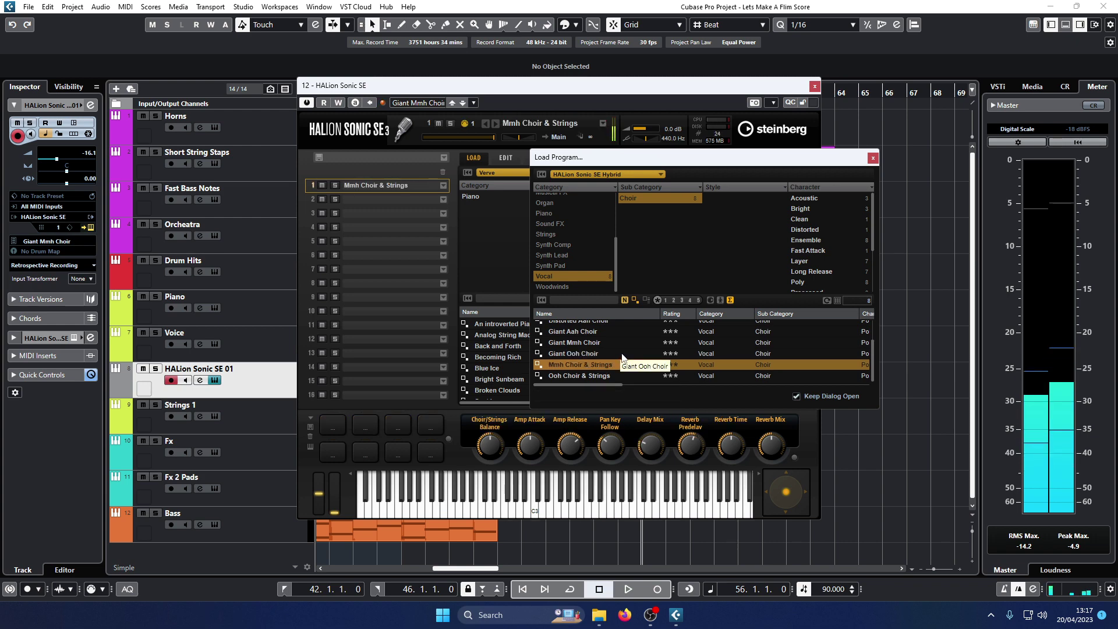
click(598, 376)
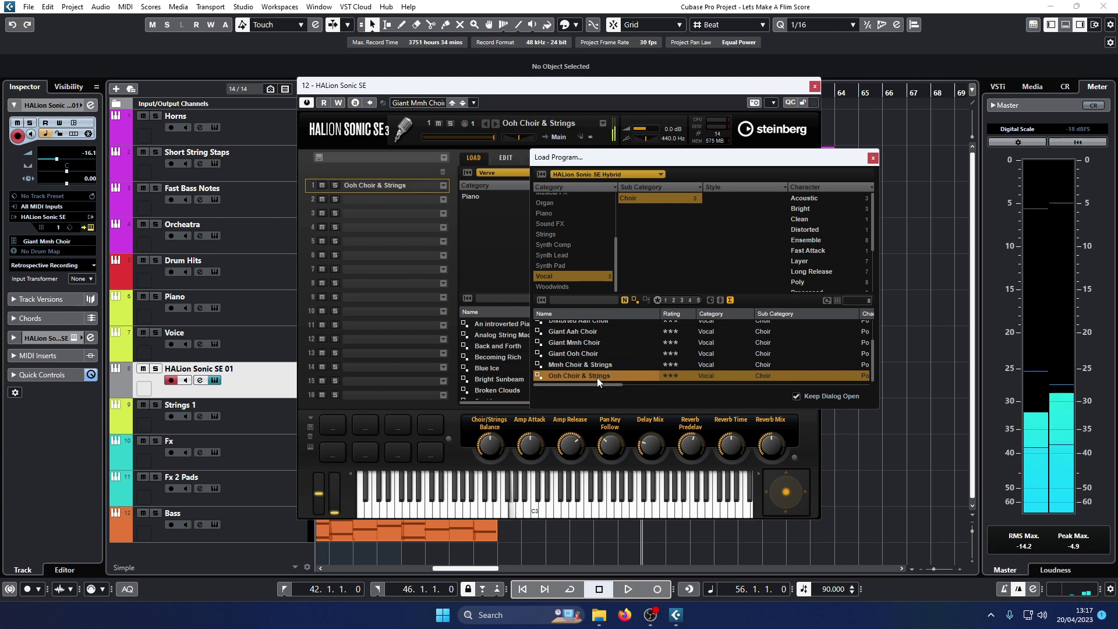
Switch the program browser to the HALion Sonic SE Pro content, load Smooth Choir NoteExp and show its edit page
click(598, 174)
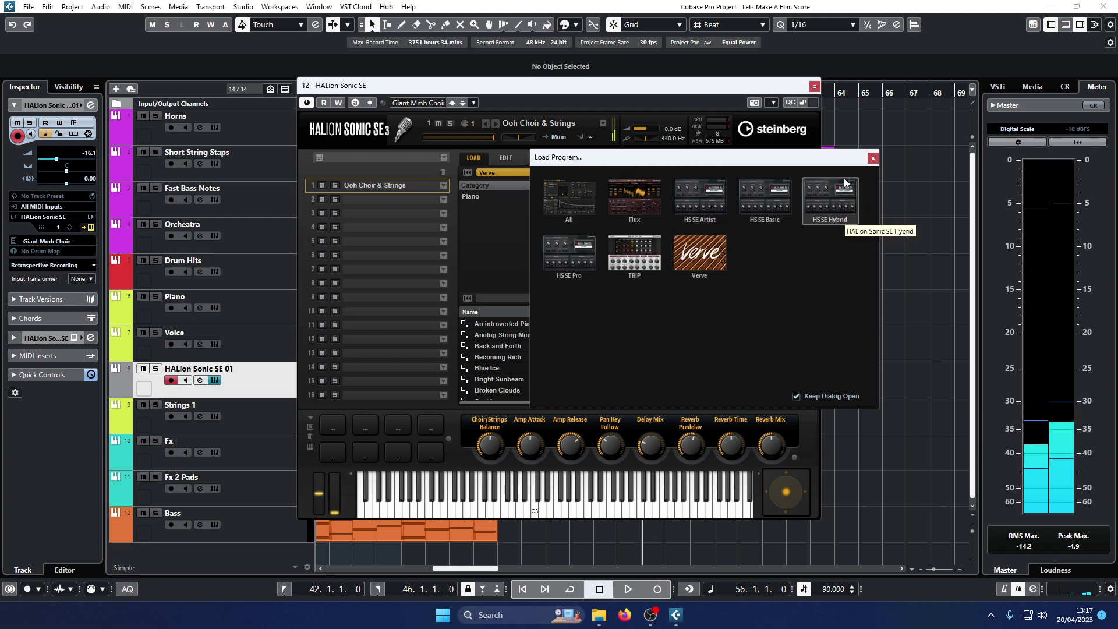
click(566, 262)
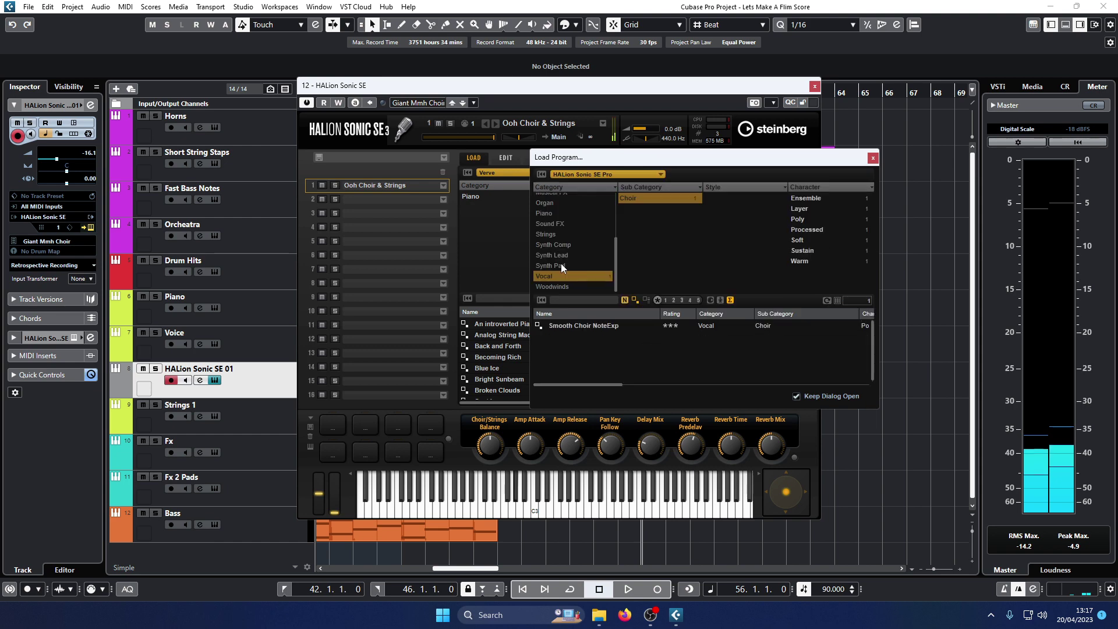
double_click(592, 325)
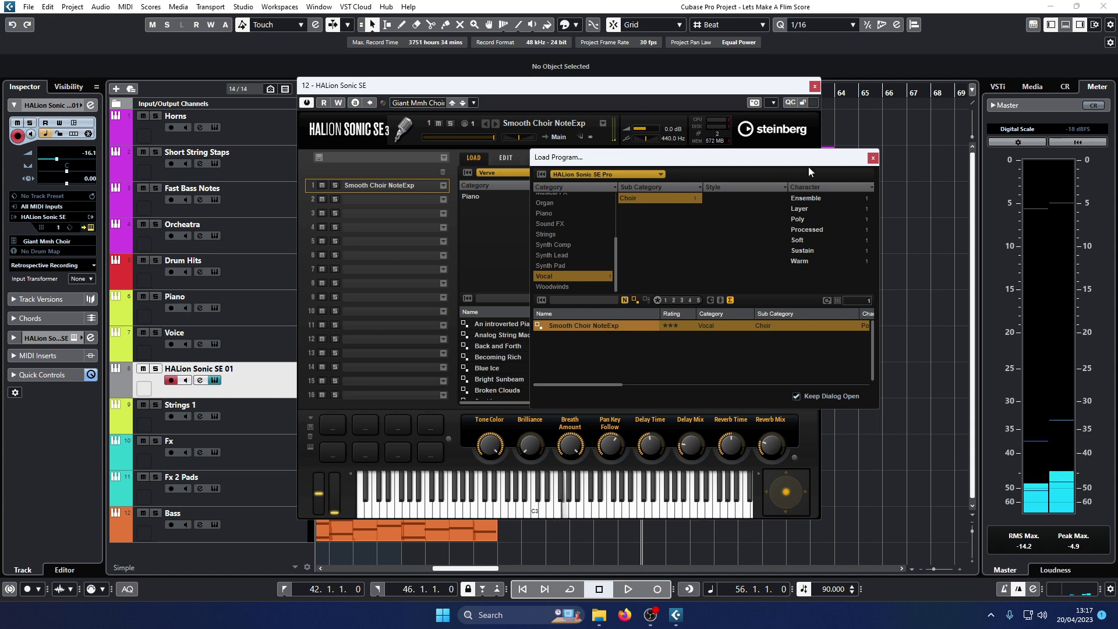
click(872, 158)
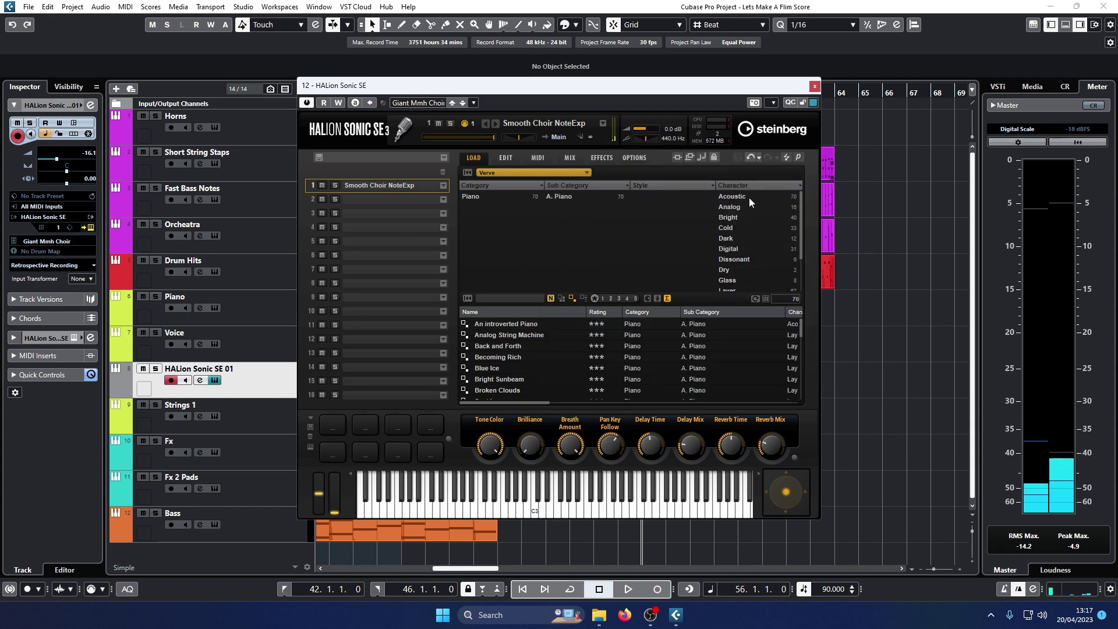
click(515, 162)
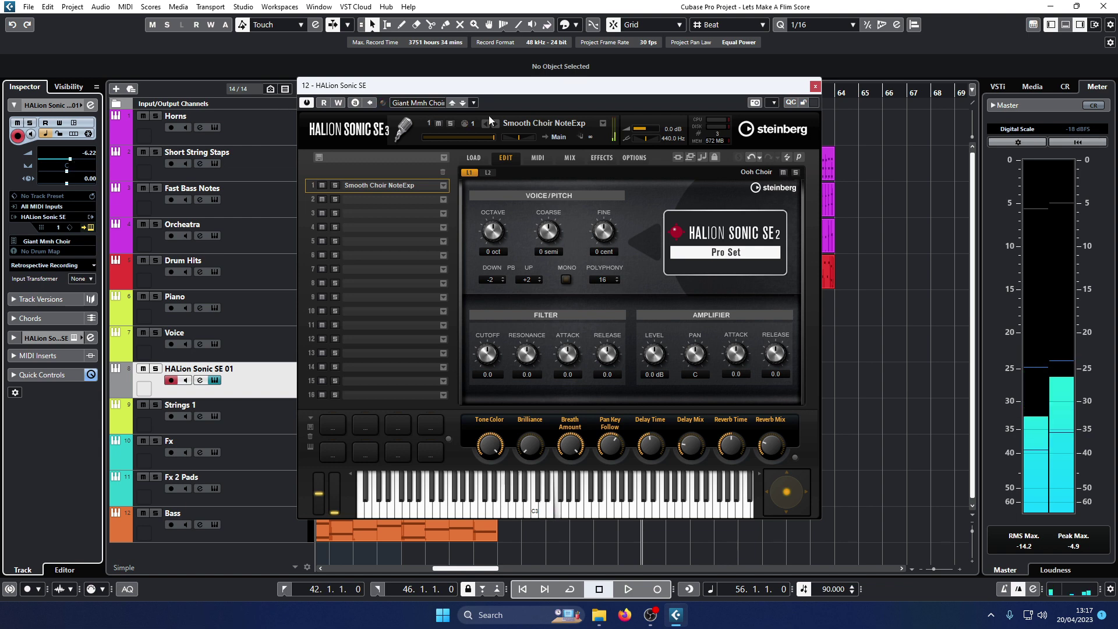
Look through the sub categories in the HALion Sonic SE Pro program browser and try the Layer and Poly character filters
click(577, 123)
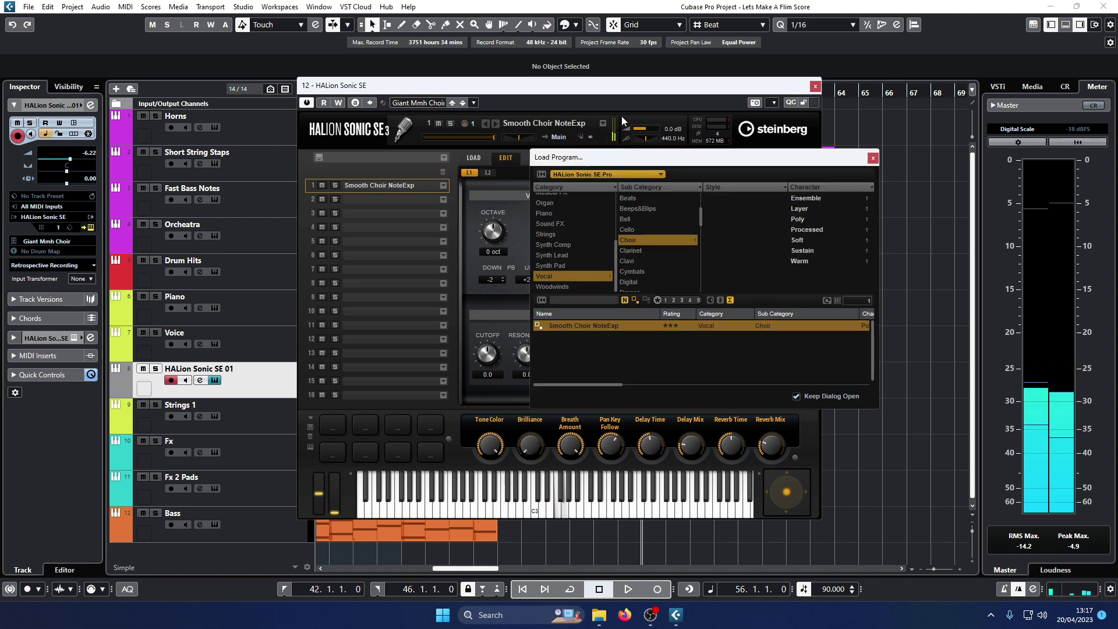
scroll(647, 232, down, 2)
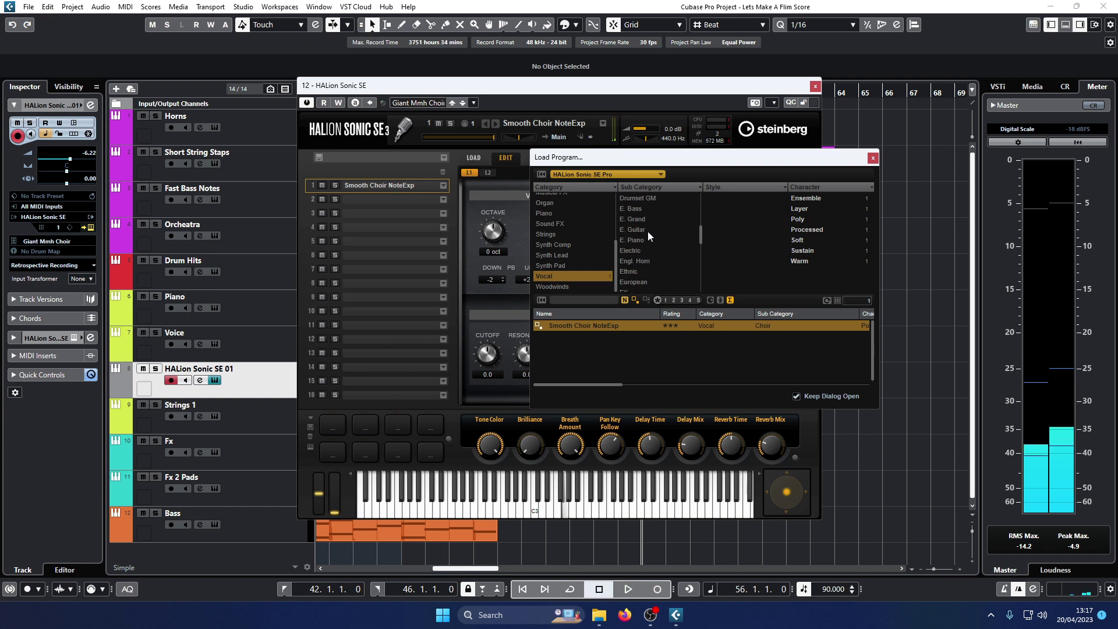
scroll(652, 229, down, 8)
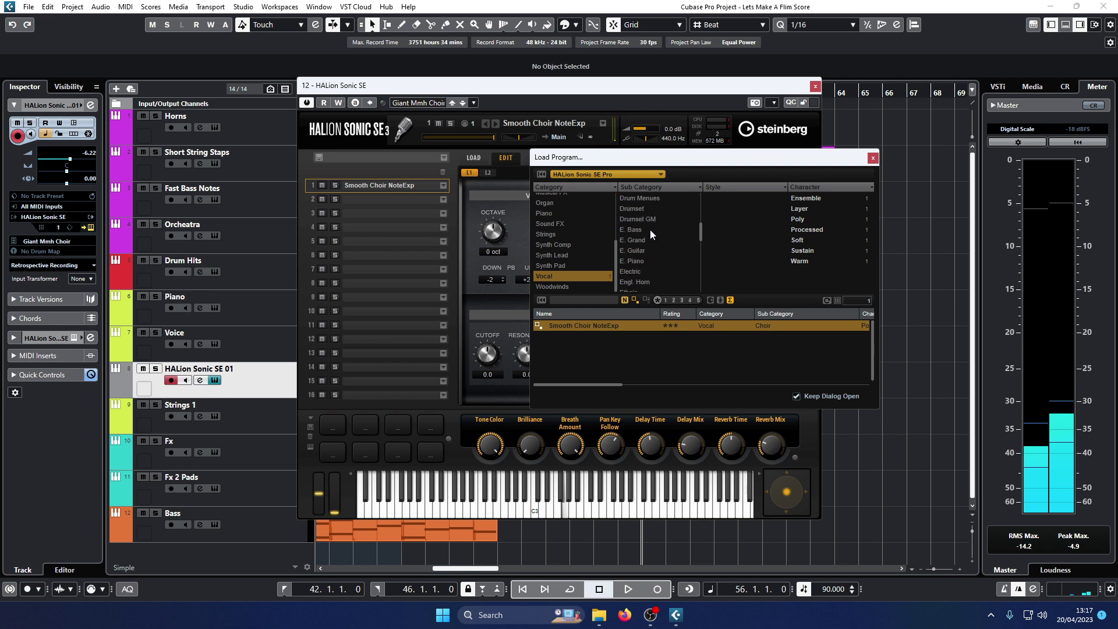
scroll(649, 228, down, 6)
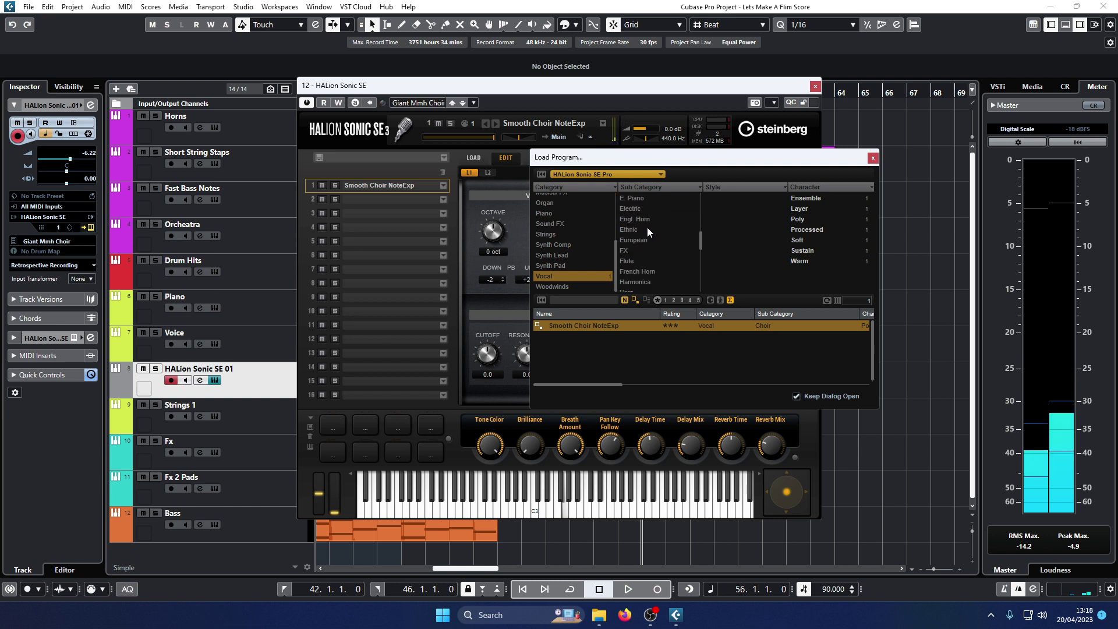
click(805, 198)
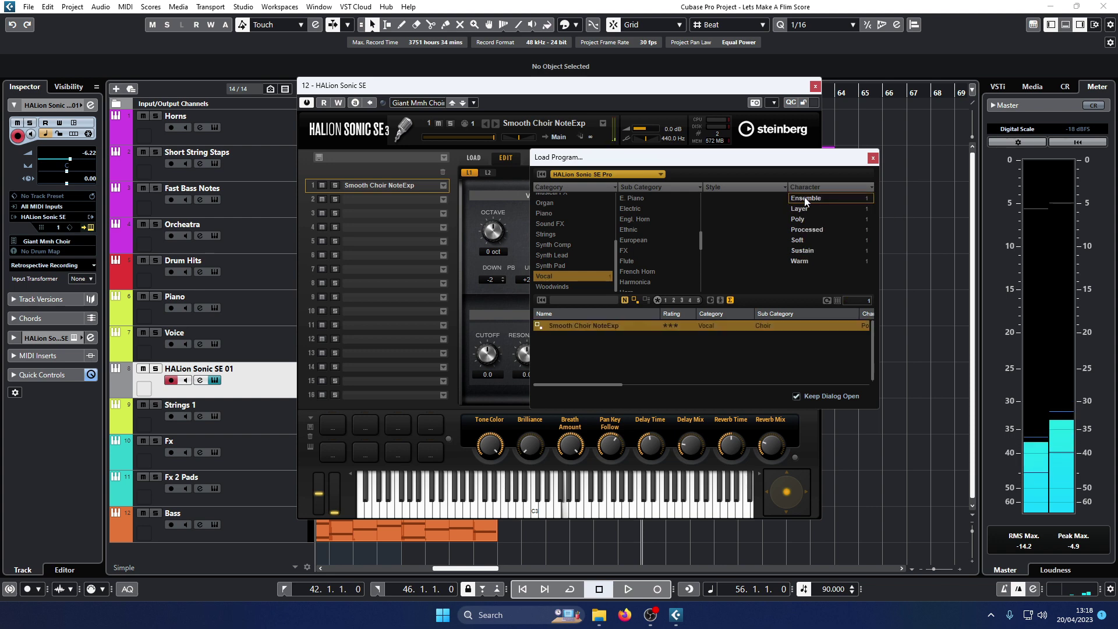
drag(805, 198, 804, 215)
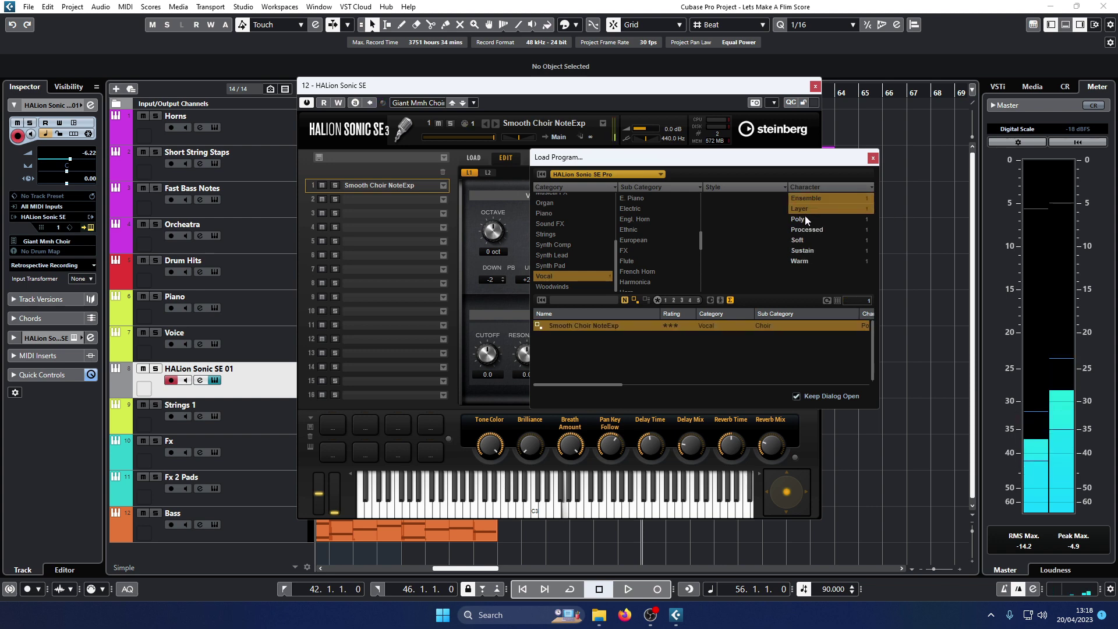
scroll(652, 242, down, 5)
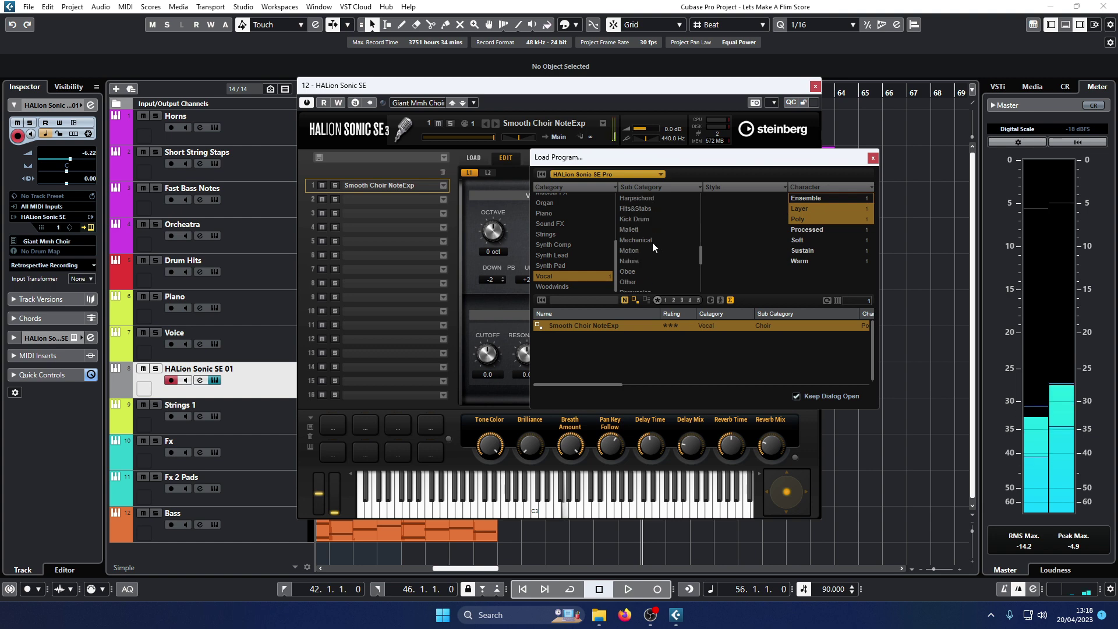
scroll(653, 238, up, 2)
scroll(652, 236, up, 7)
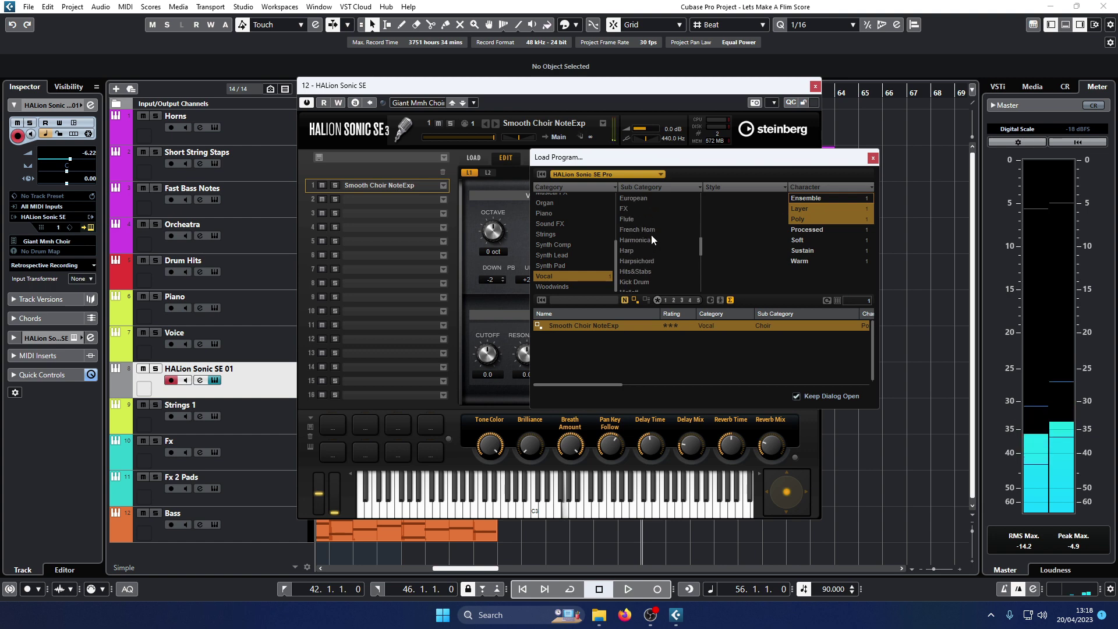
scroll(644, 219, up, 2)
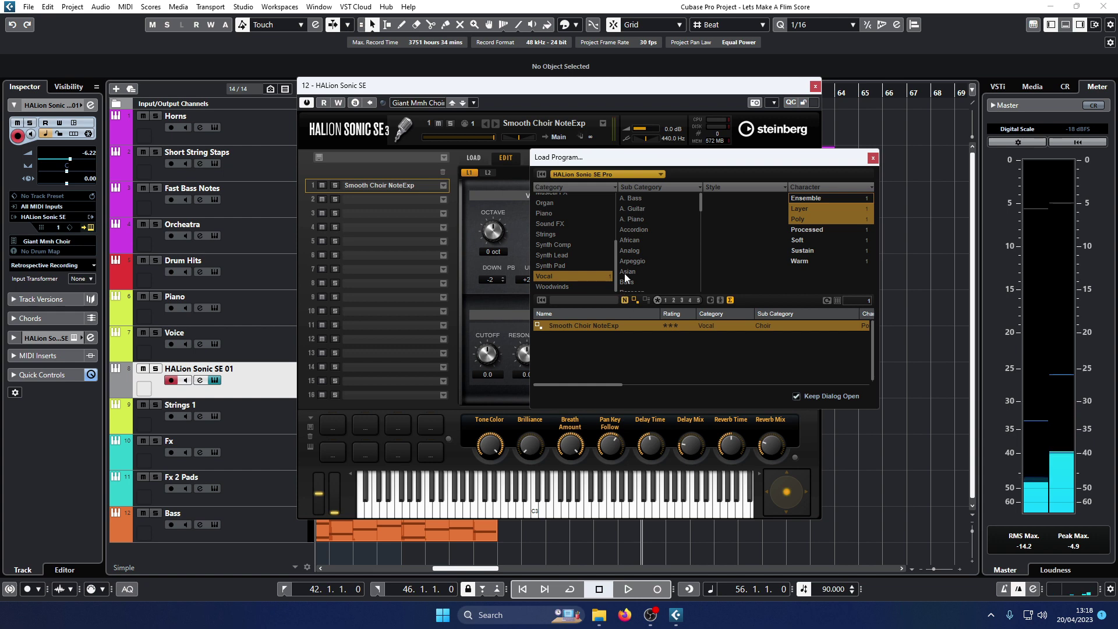
Clear the Choir sub-category filter from the Vocal programs and load Native Call to try it out
click(636, 239)
click(637, 240)
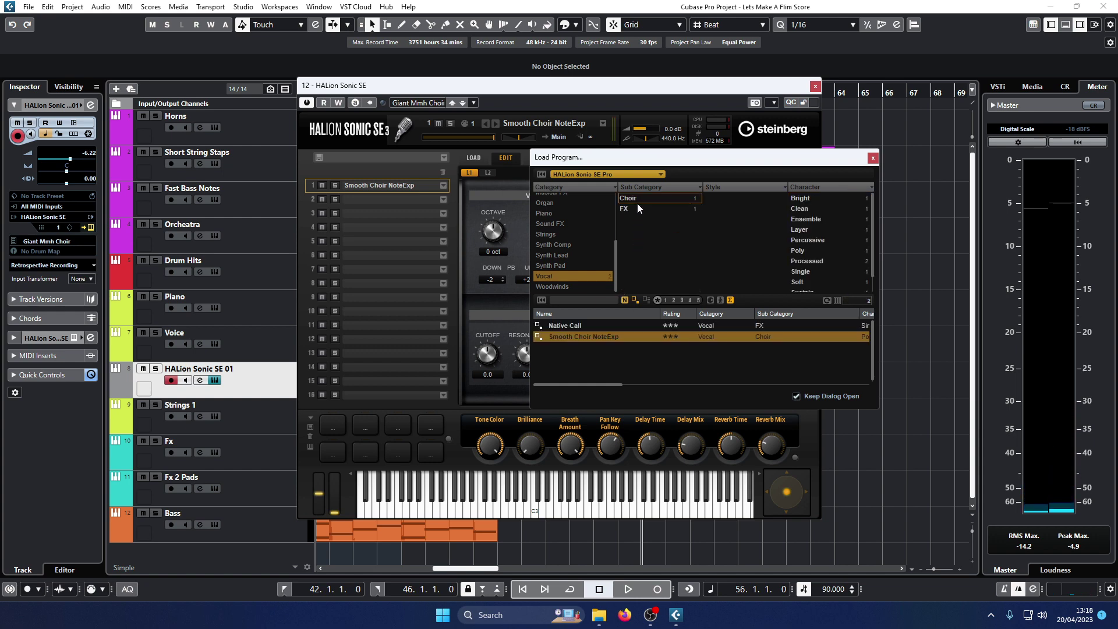
click(579, 328)
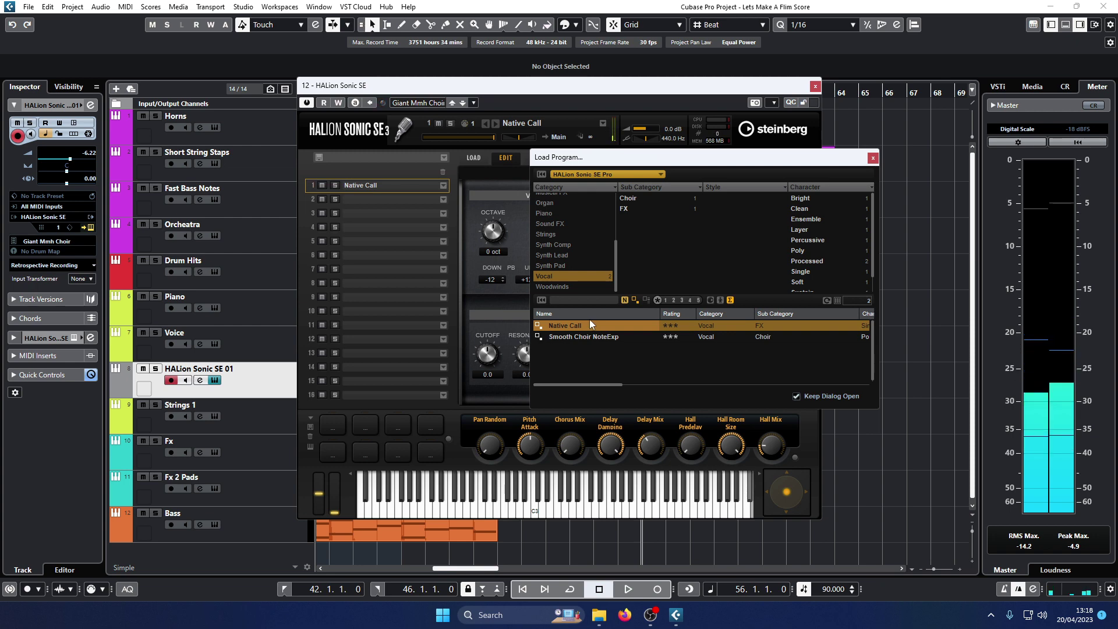
click(872, 158)
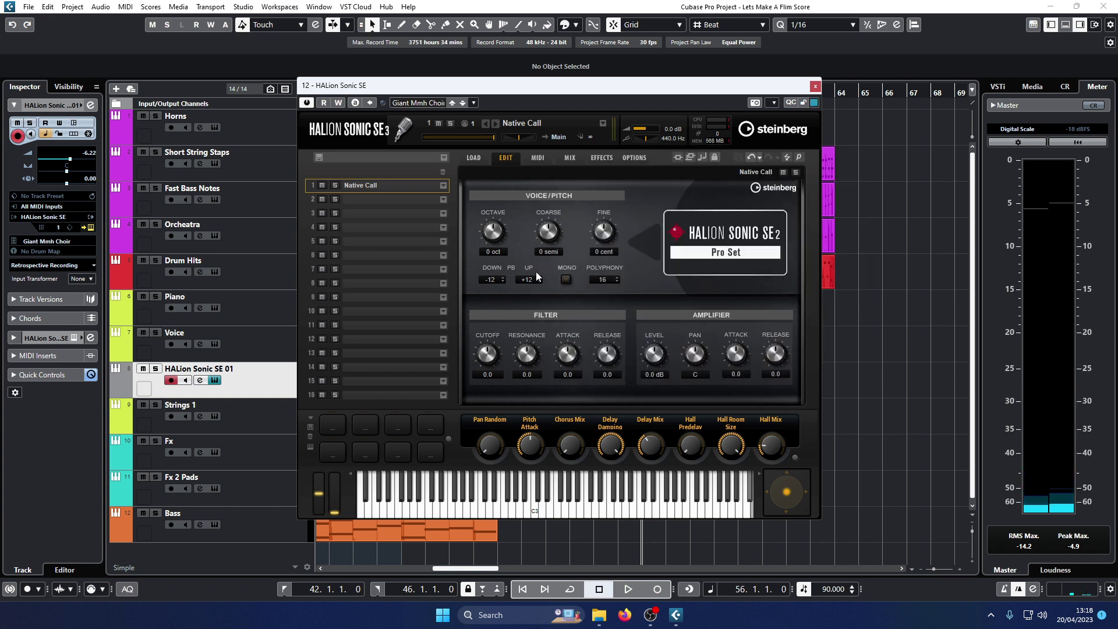
Load the Aah Voice Attacks preset from the Vocal category of the HS SE Library and try it out
click(423, 103)
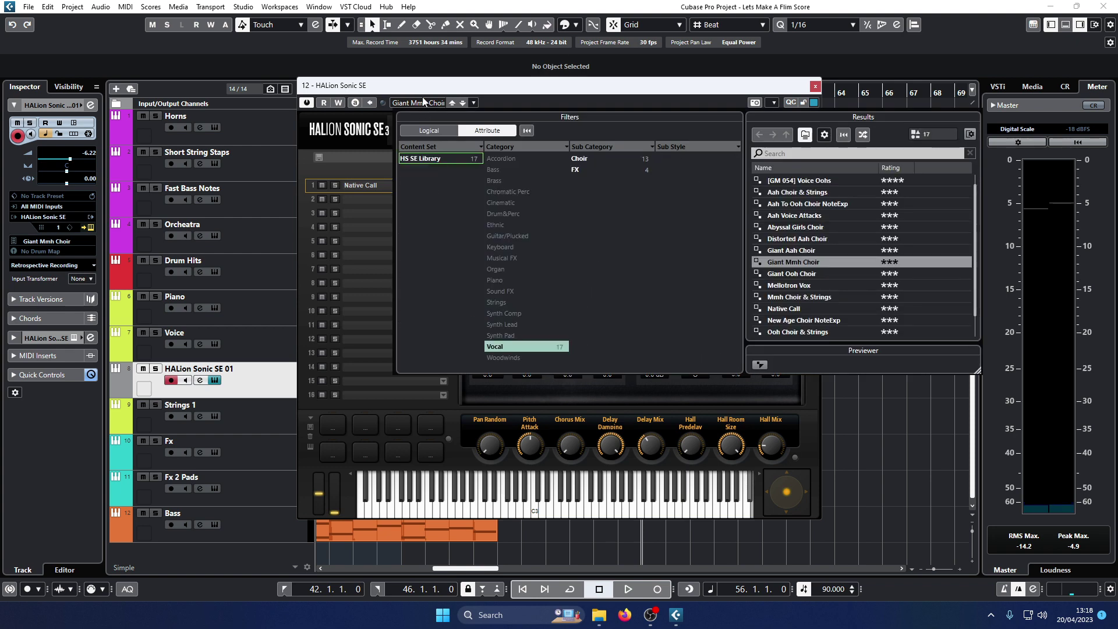
click(444, 159)
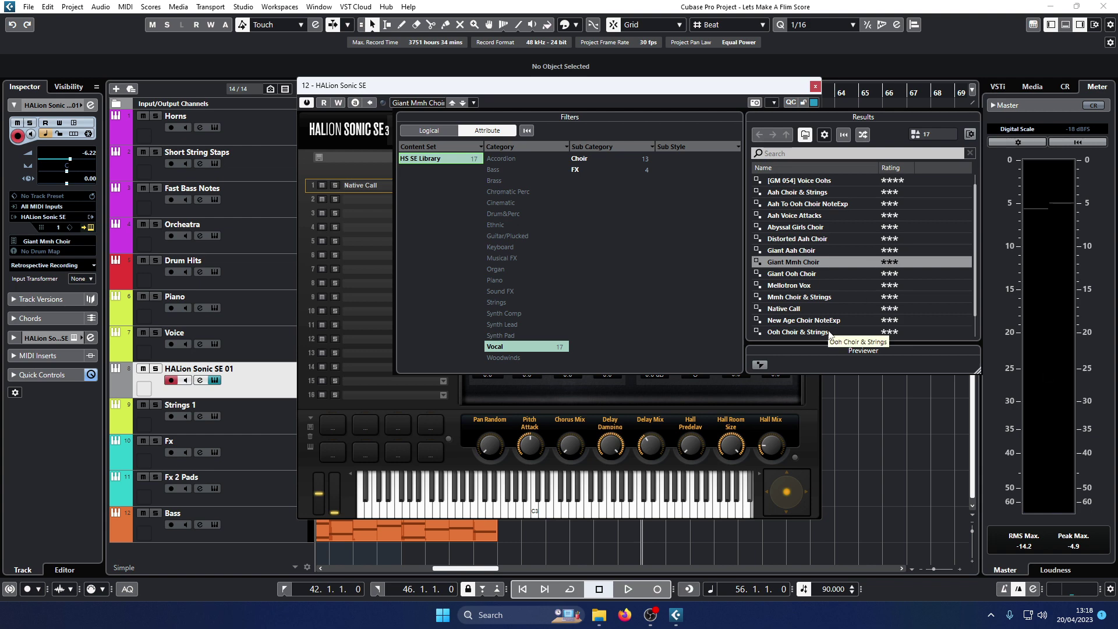
double_click(817, 216)
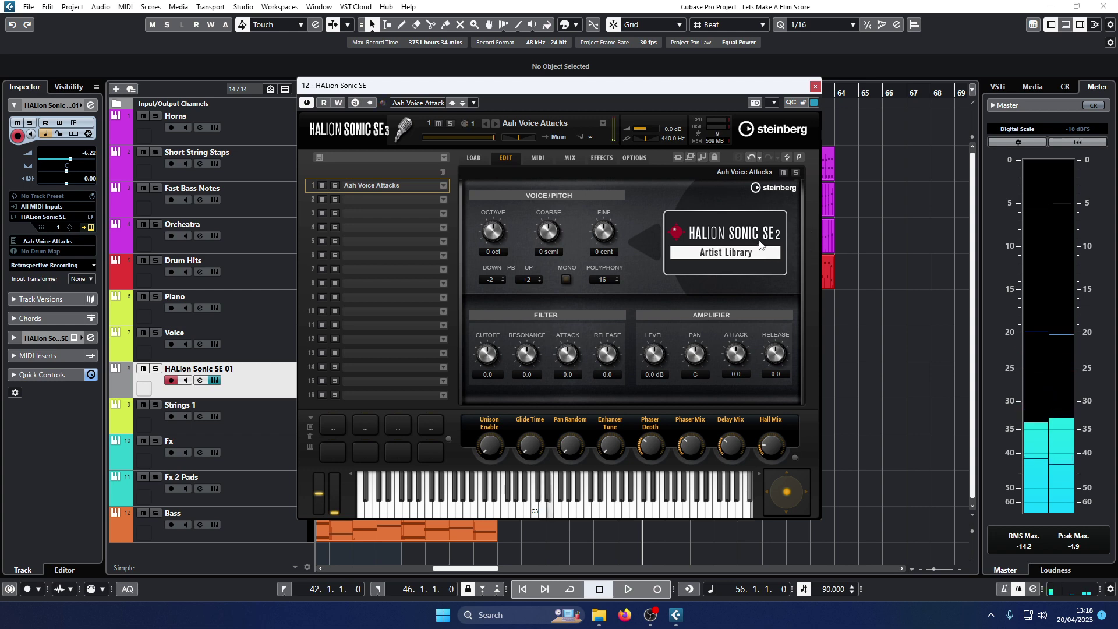
Reopen the program browser over the plug-in, switch it to the Verve content and remove the Vocal category filter
click(603, 124)
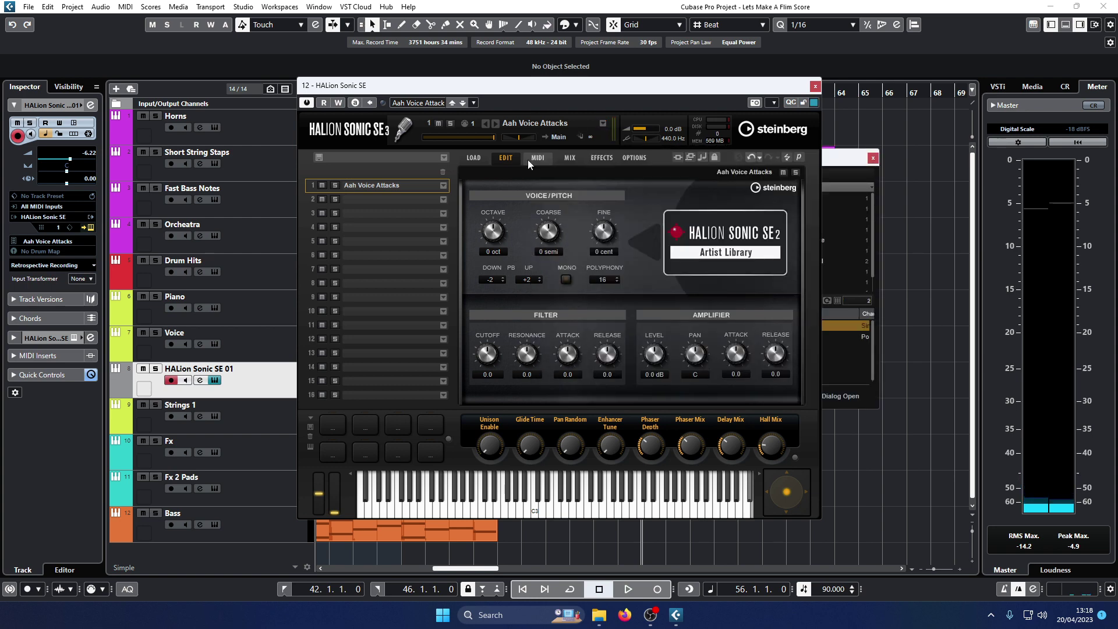
click(472, 160)
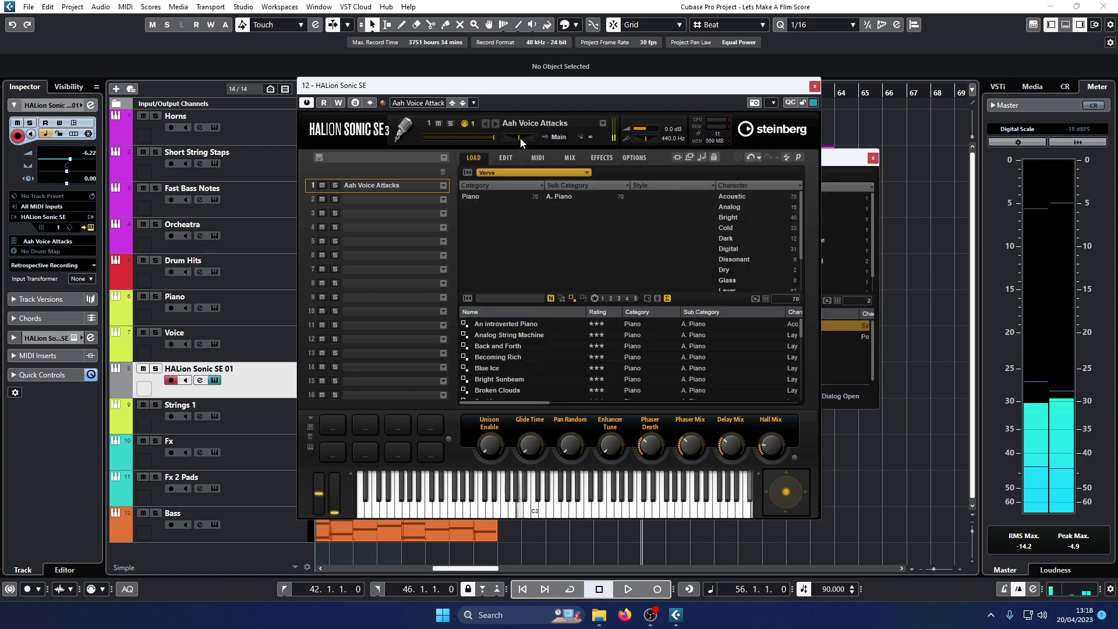
click(505, 158)
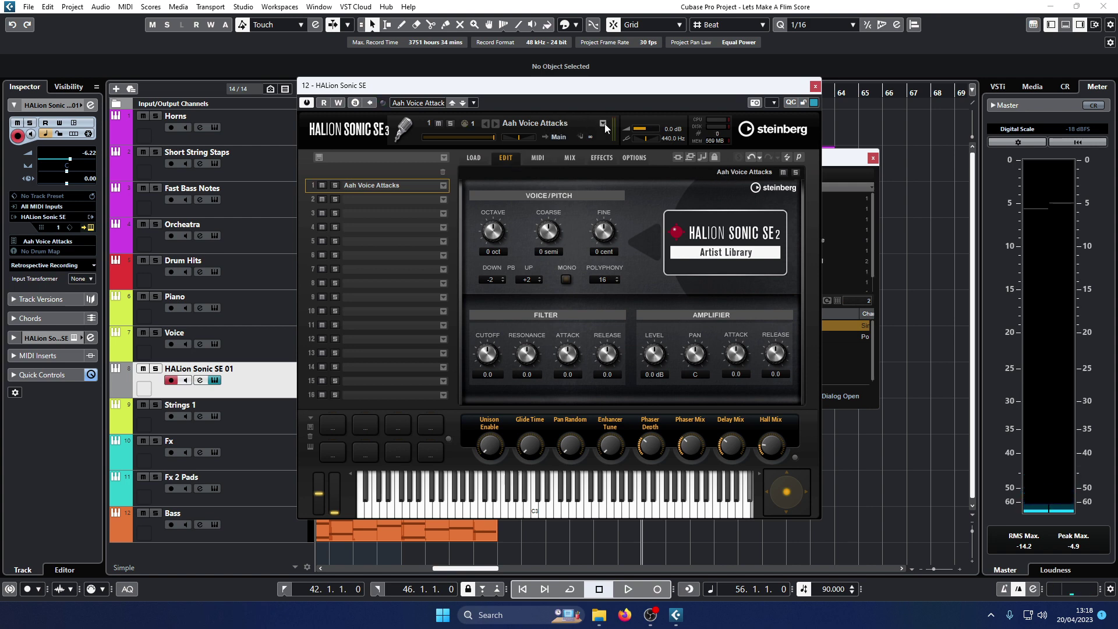
click(840, 161)
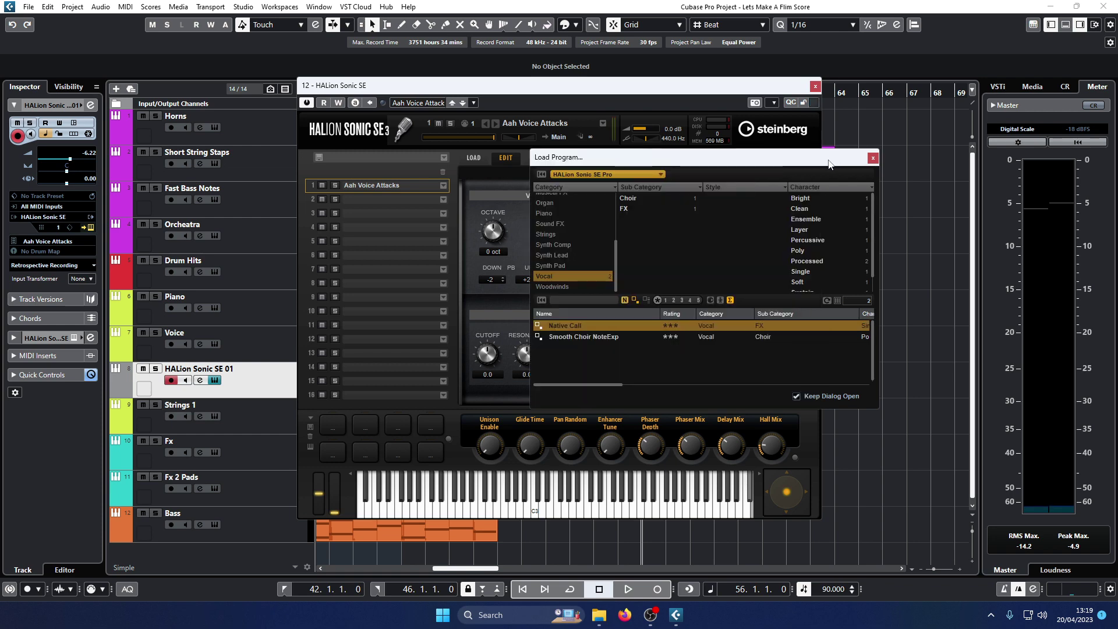
drag(830, 164, 696, 170)
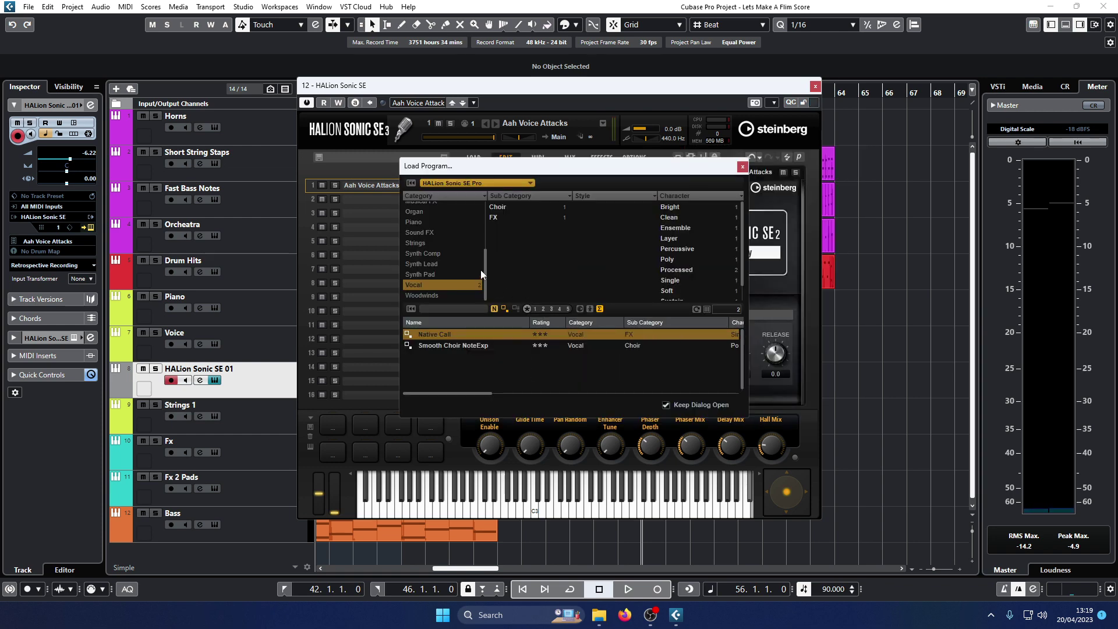
click(466, 184)
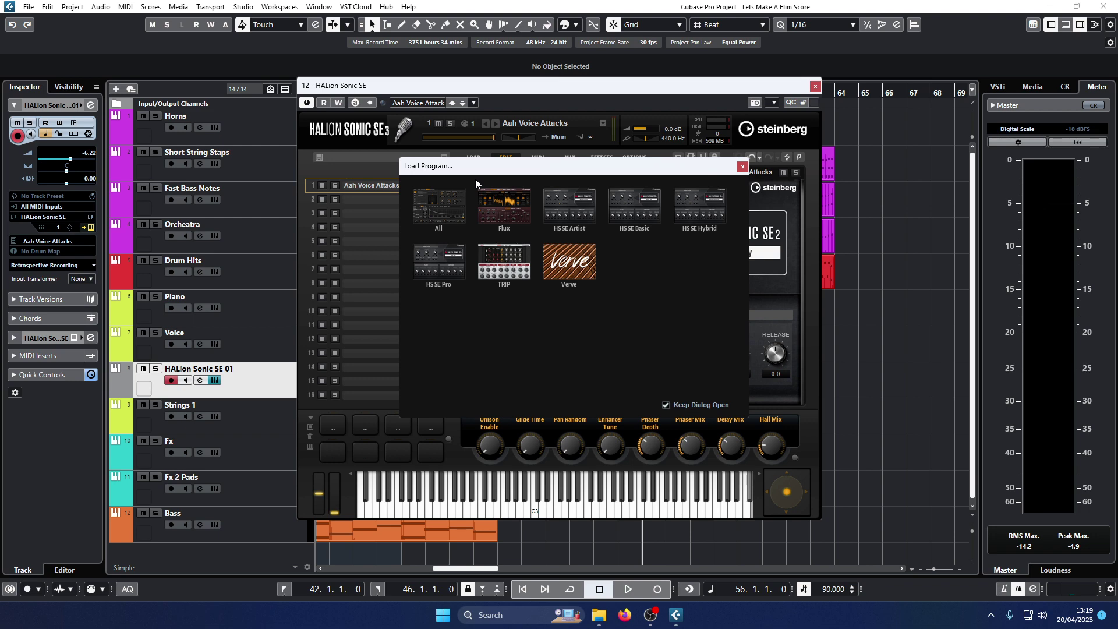
click(588, 263)
click(448, 283)
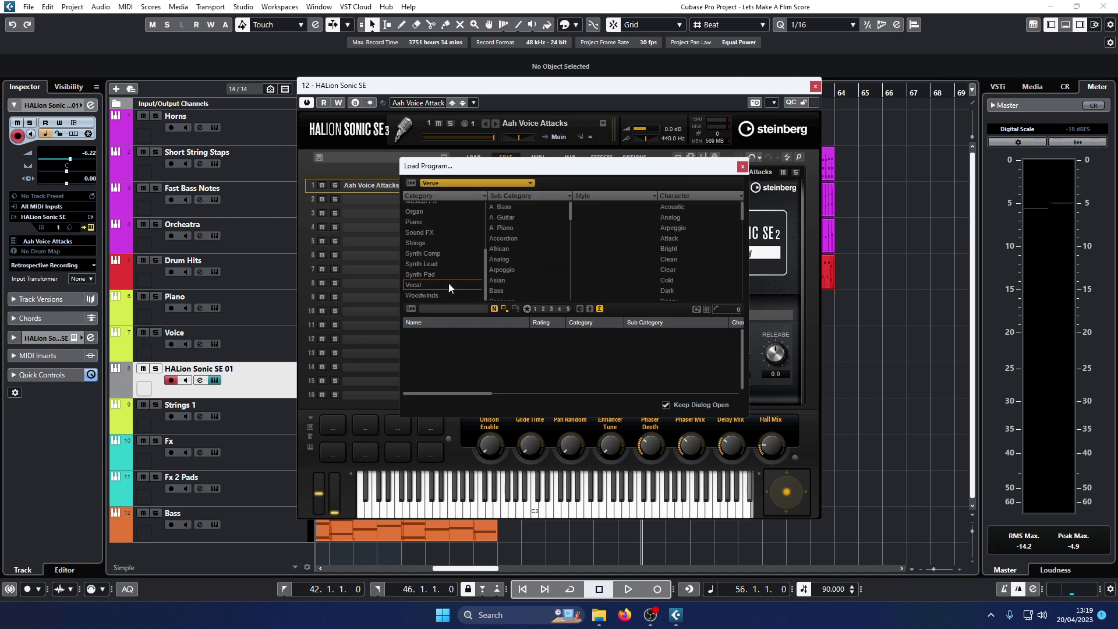
scroll(492, 355, down, 2)
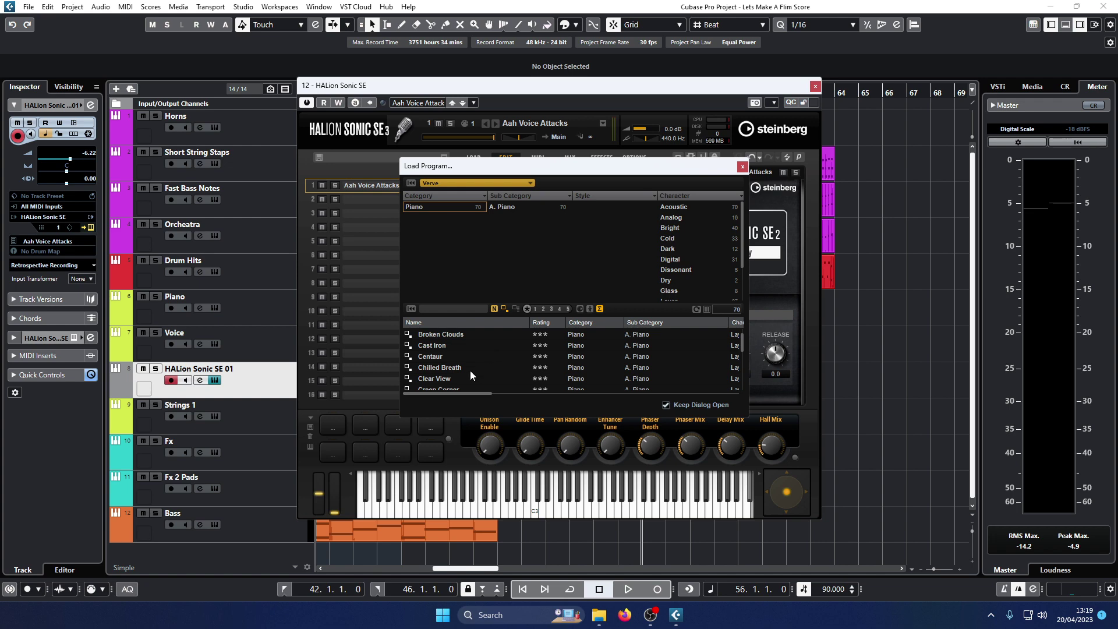
Audition Chilled Breath and Glassy Attack from the Verve programs and return to the choice of content sets
click(469, 370)
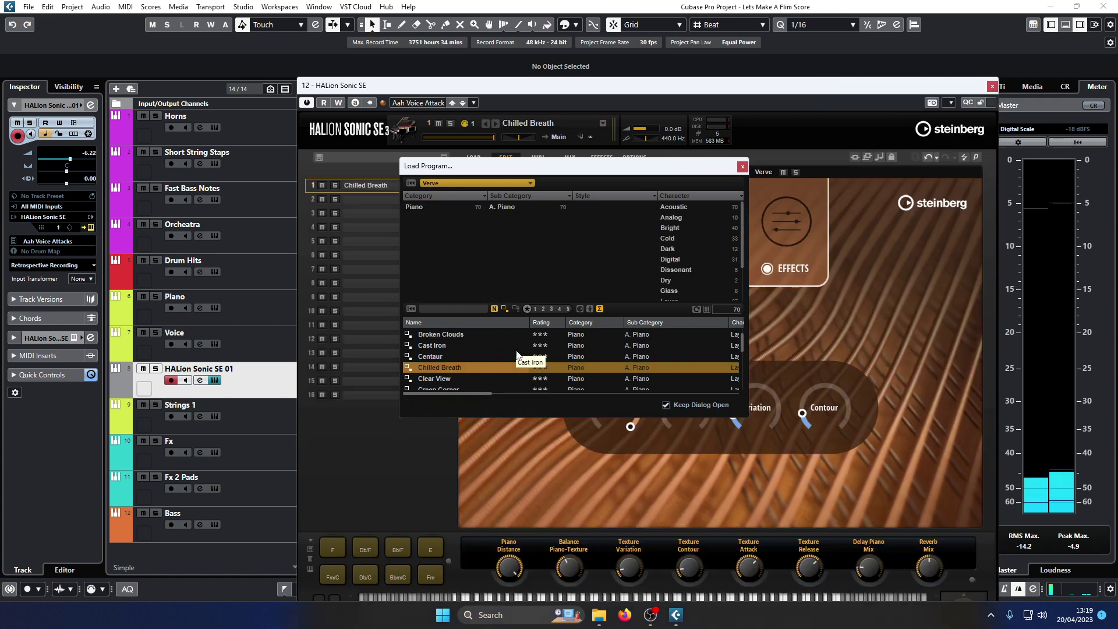
scroll(523, 349, down, 2)
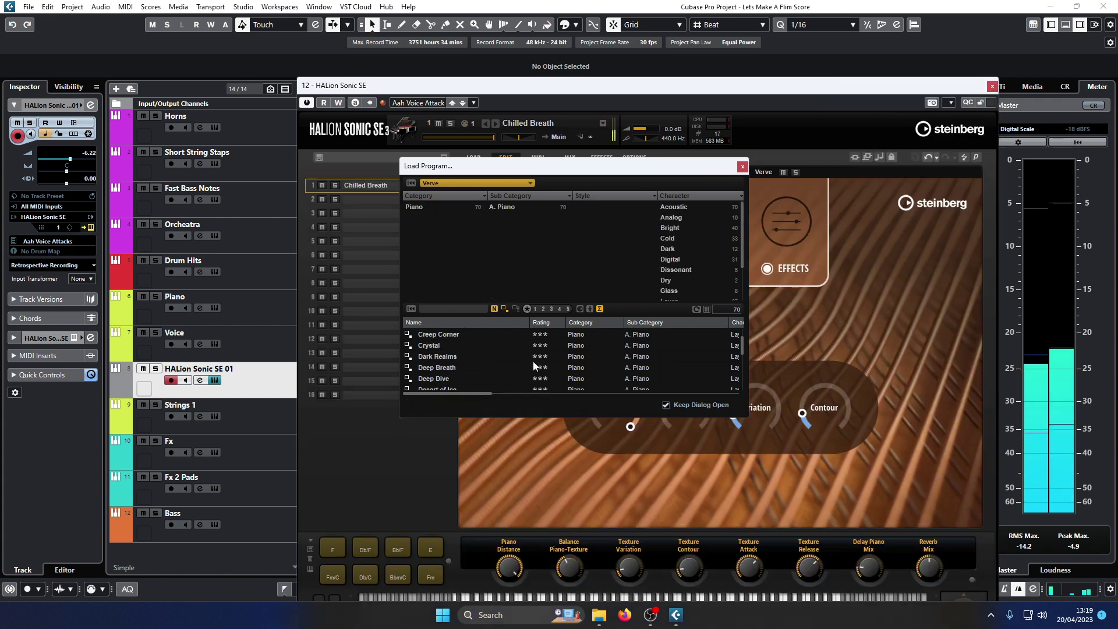
scroll(512, 361, down, 4)
scroll(501, 369, down, 3)
click(444, 365)
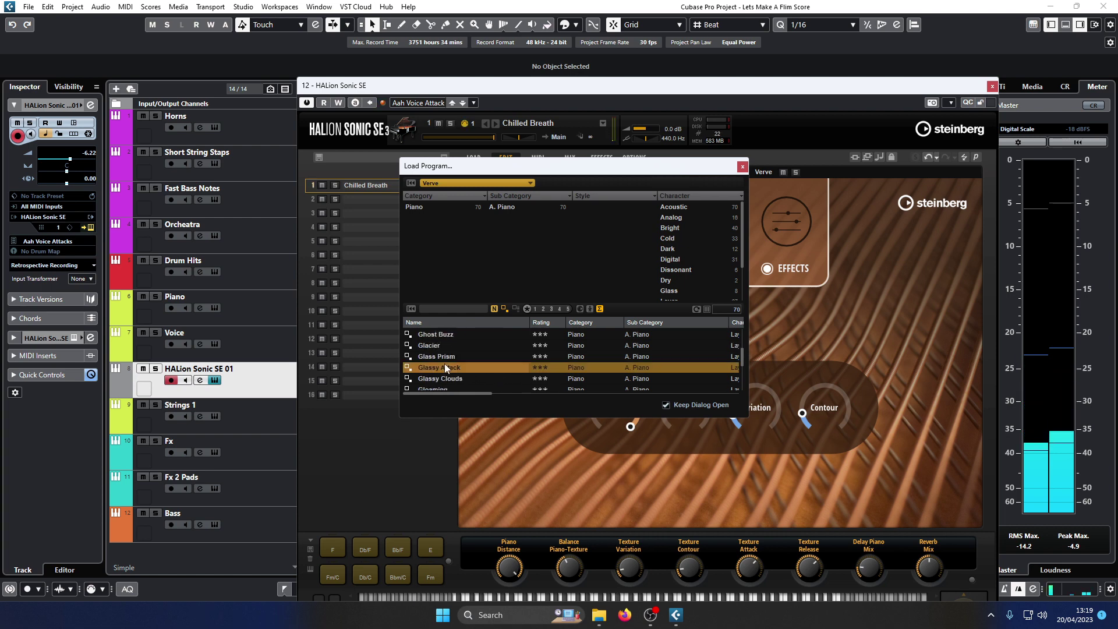
scroll(673, 333, down, 10)
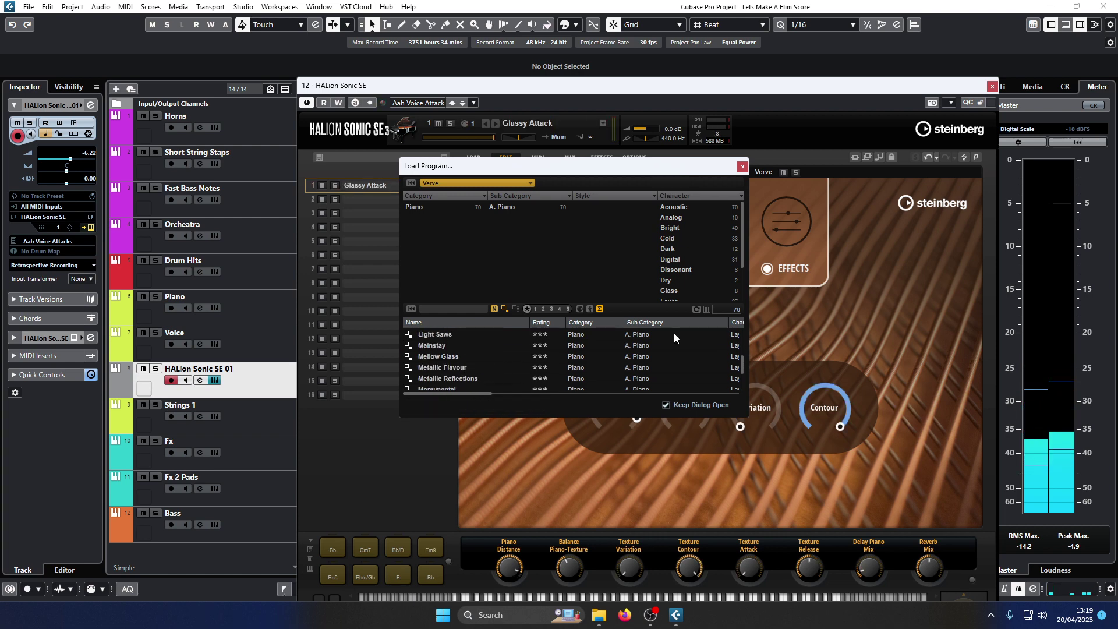
scroll(711, 235, down, 3)
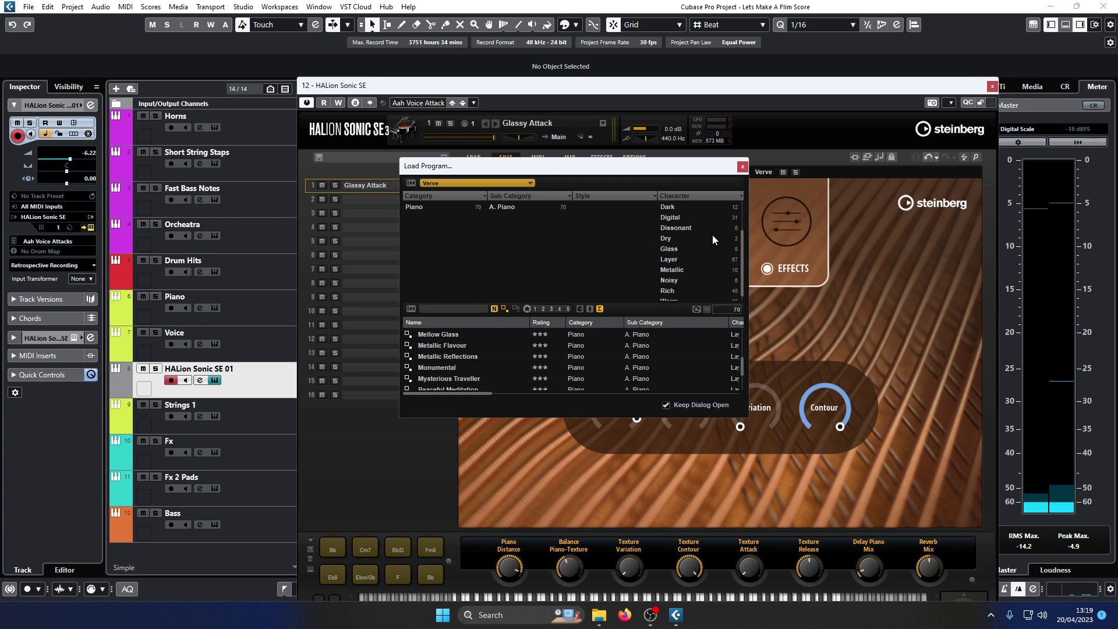
scroll(708, 239, up, 3)
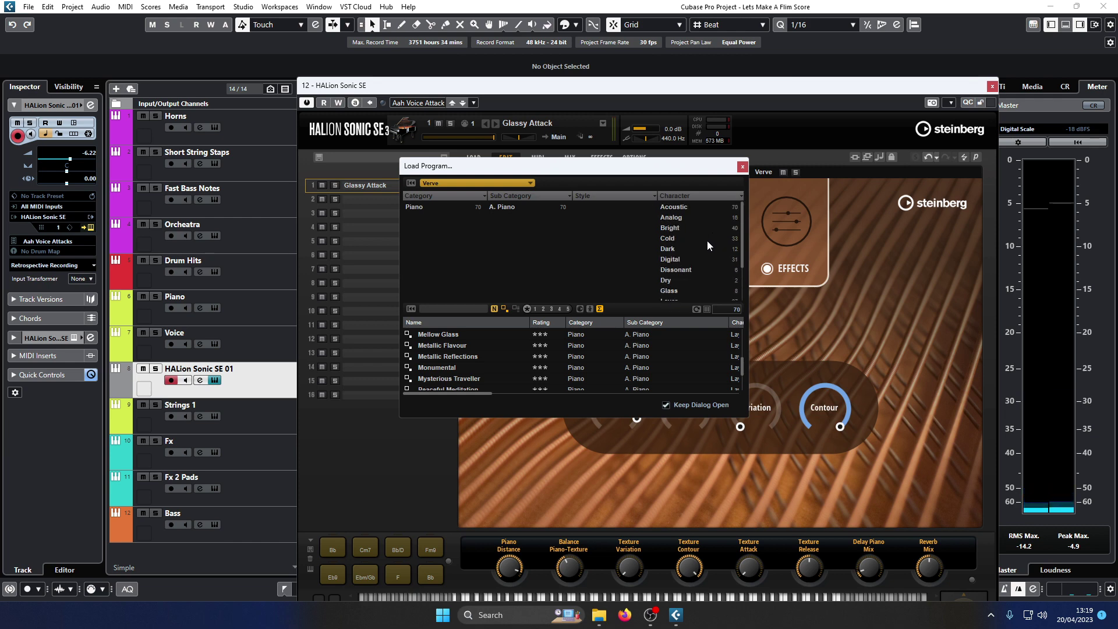
click(514, 183)
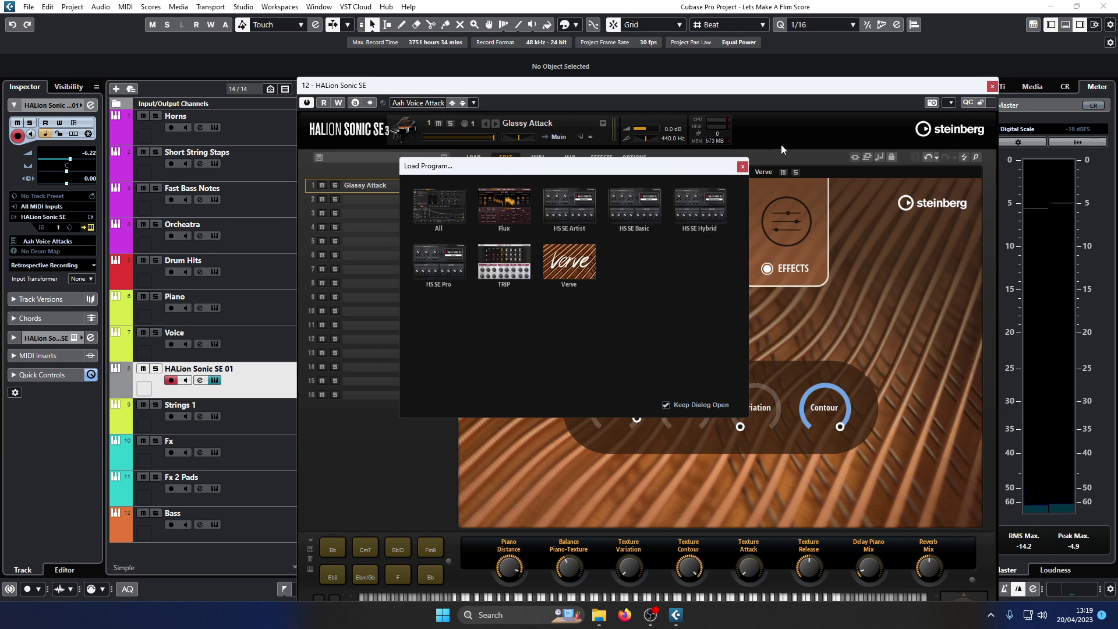
Close the program browser and the HALion Sonic SE plug-in window and remove the HALion Sonic SE 01 track
click(754, 167)
click(992, 87)
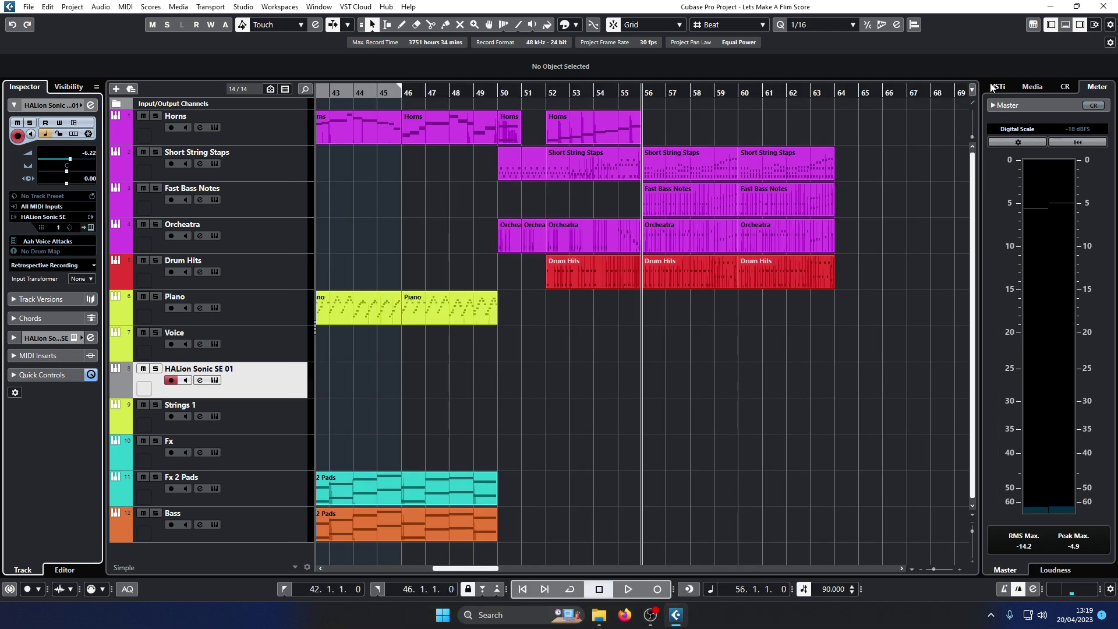
right_click(262, 387)
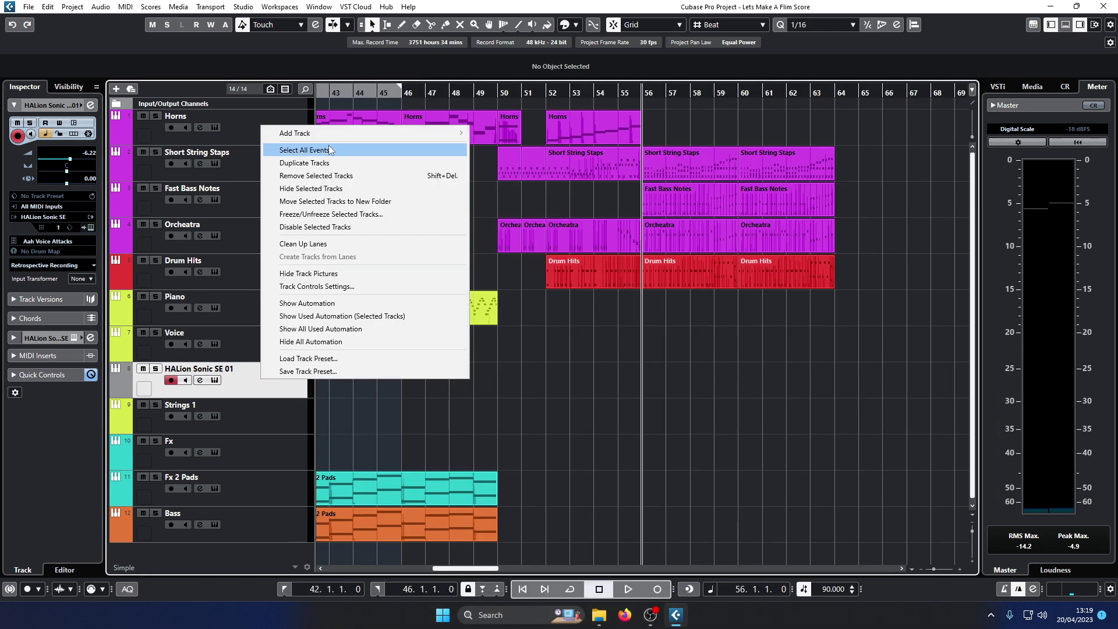
click(339, 175)
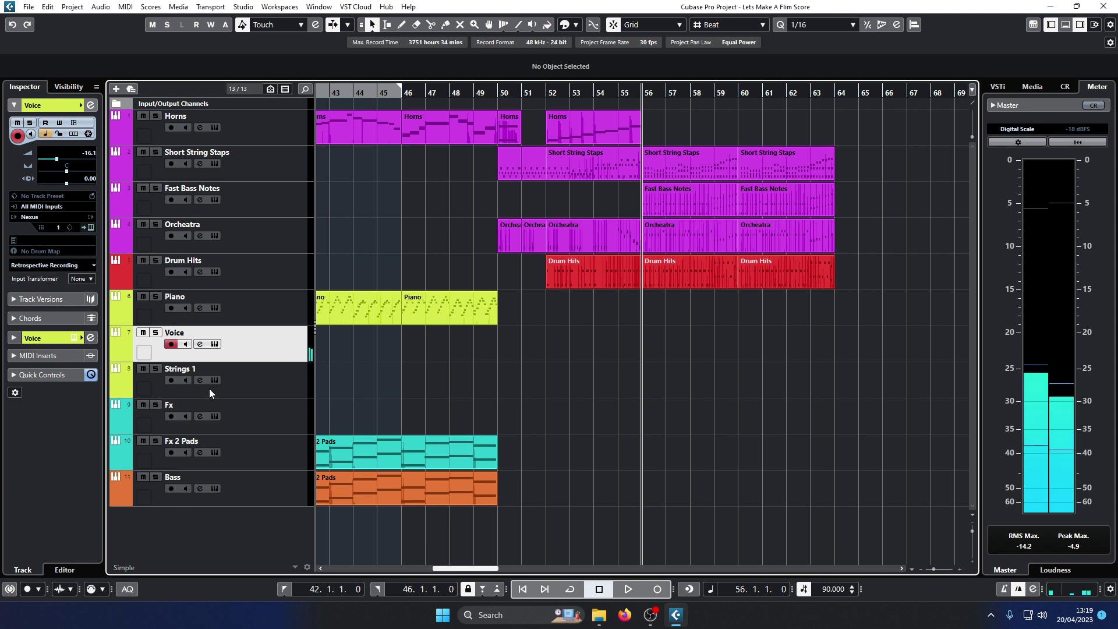
Play the climax from bar 54 and delete the repeated string, bass, orchestra and drum events between bars 60 and 64
click(606, 93)
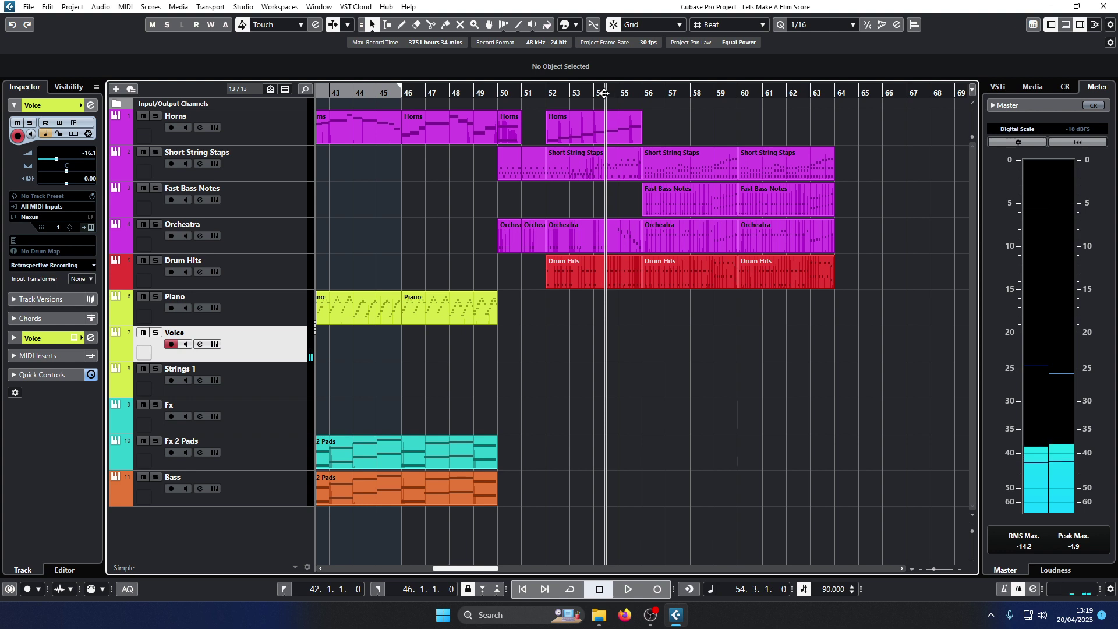
key(space)
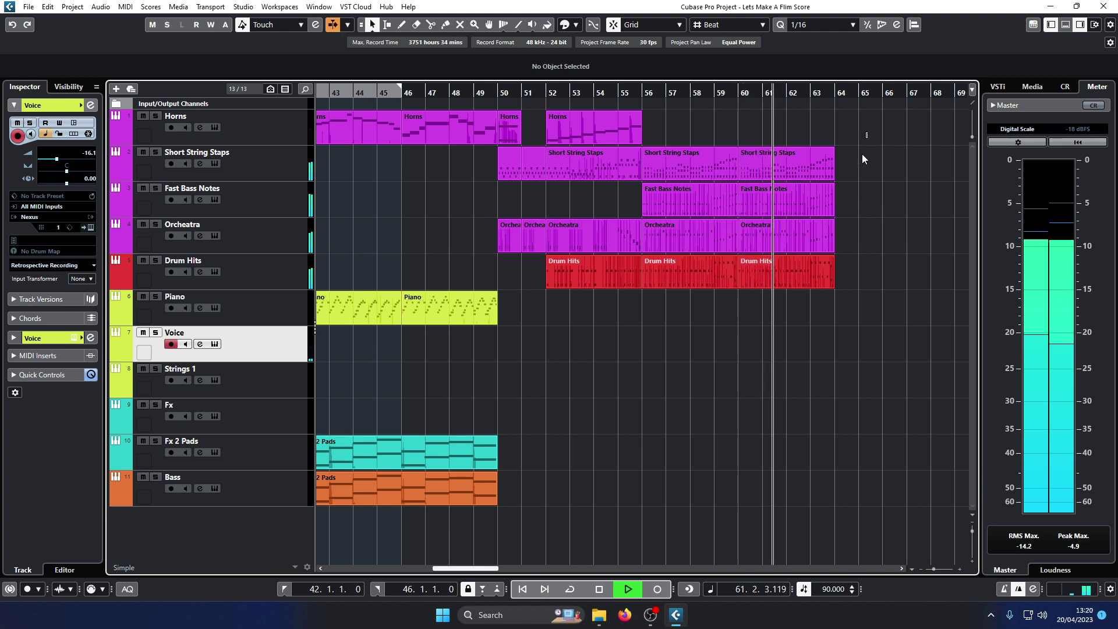
drag(863, 140, 816, 331)
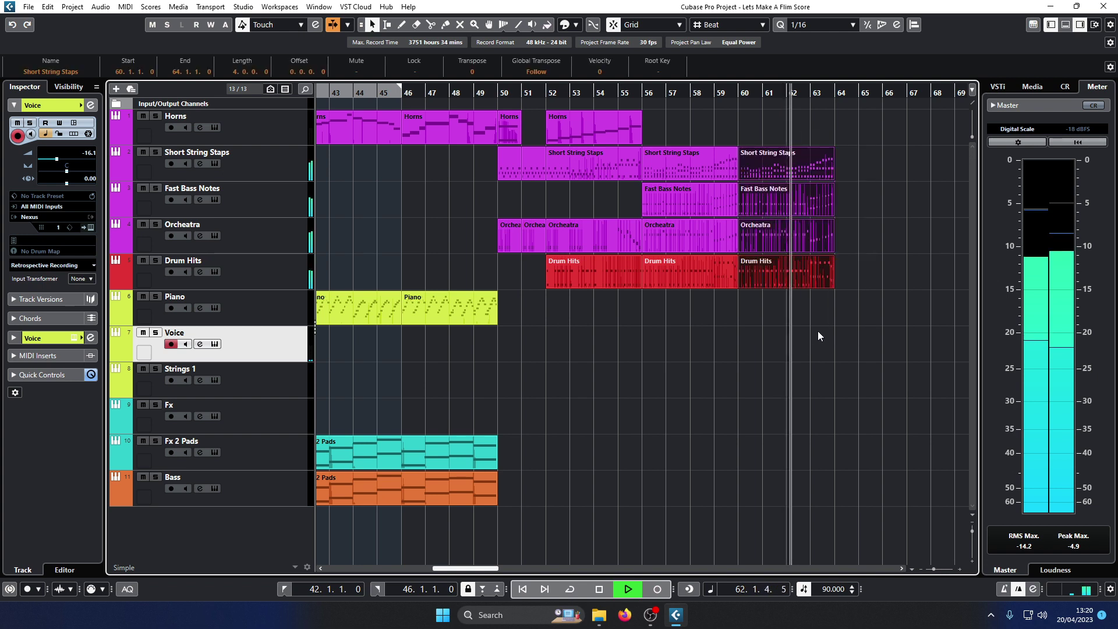
key(Delete)
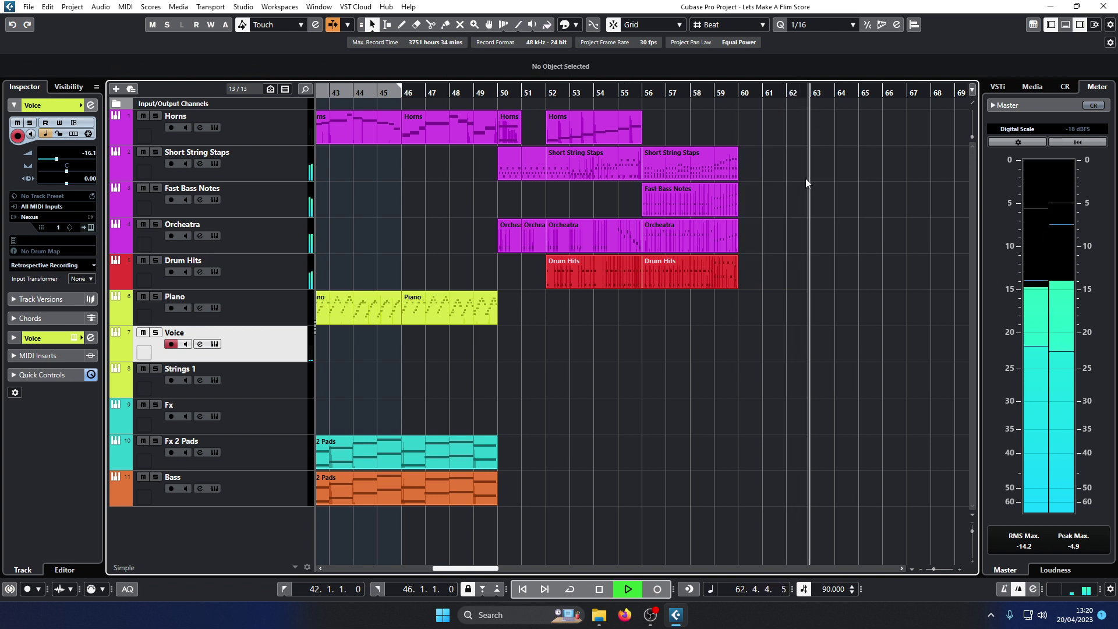
key(space)
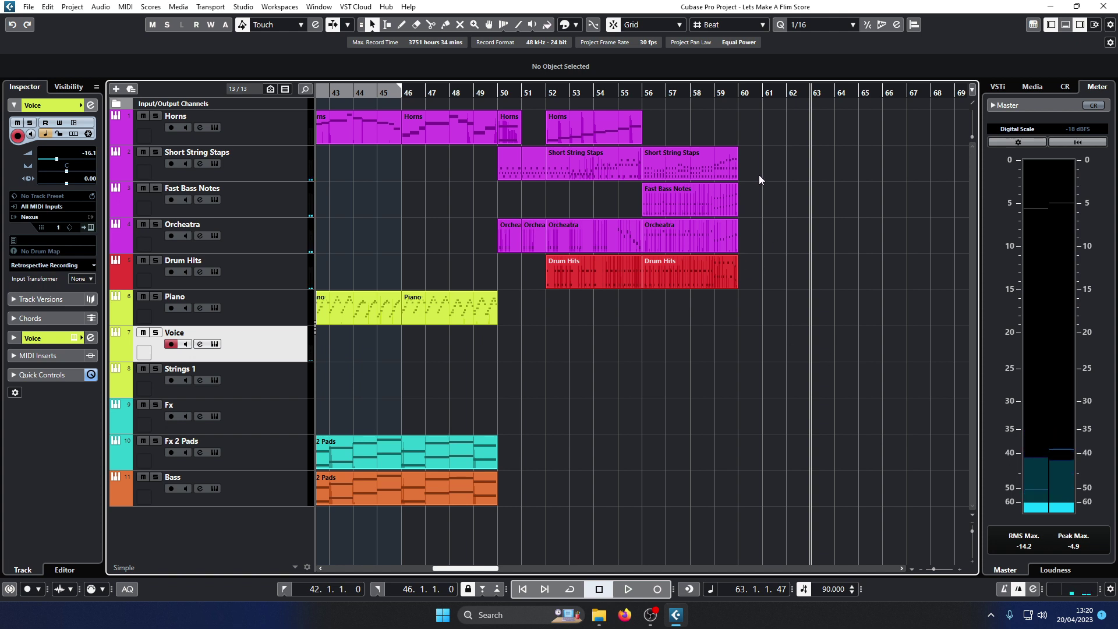
drag(746, 344, 576, 169)
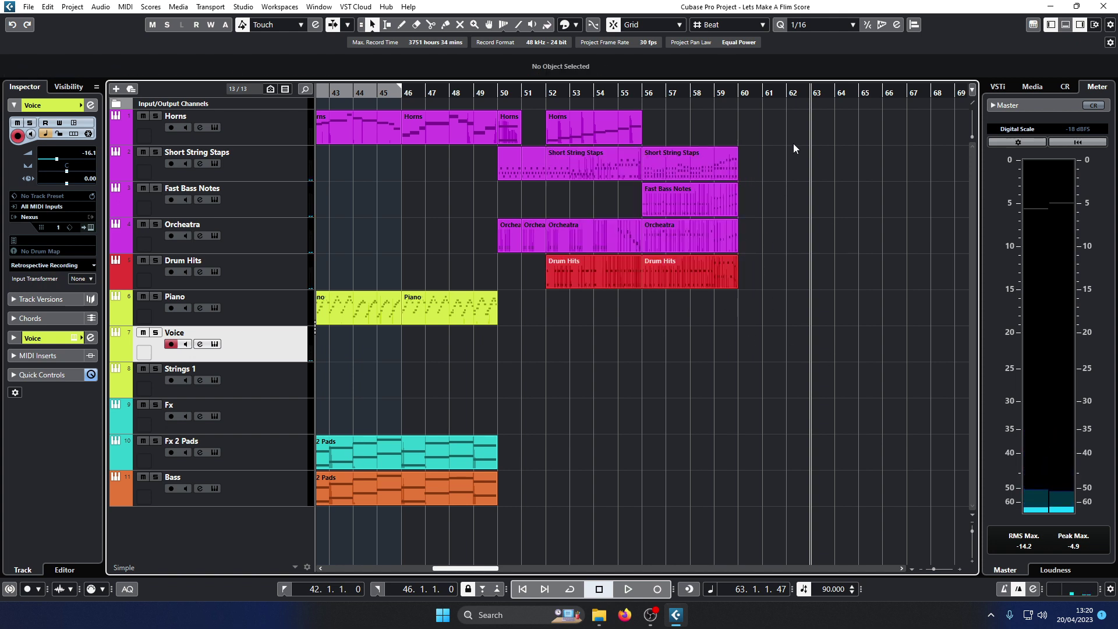
drag(793, 143, 720, 340)
click(721, 340)
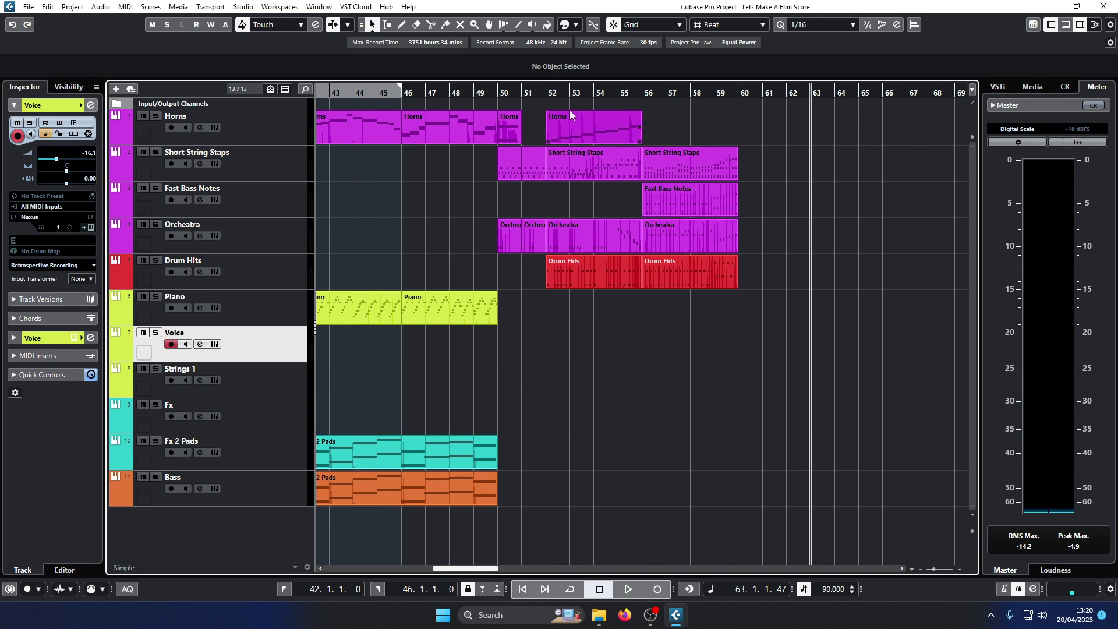
click(586, 135)
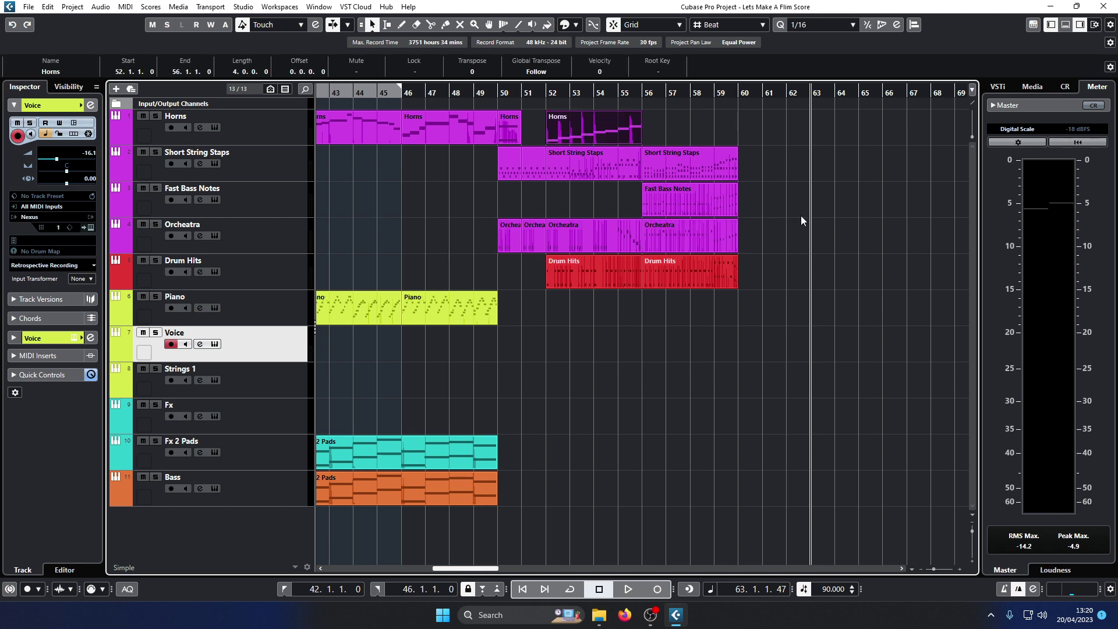
Look over the arrangement from the opening bars to the climax parts at bars 56 to 60
drag(466, 569, 359, 576)
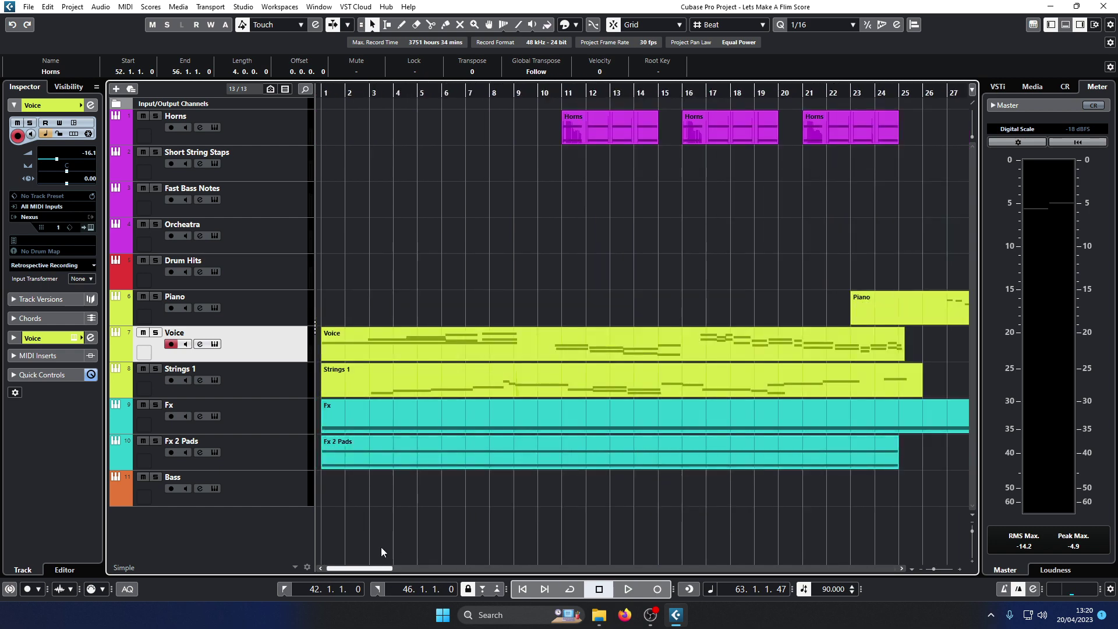
key(g)
key(g)
key(g)
key(g)
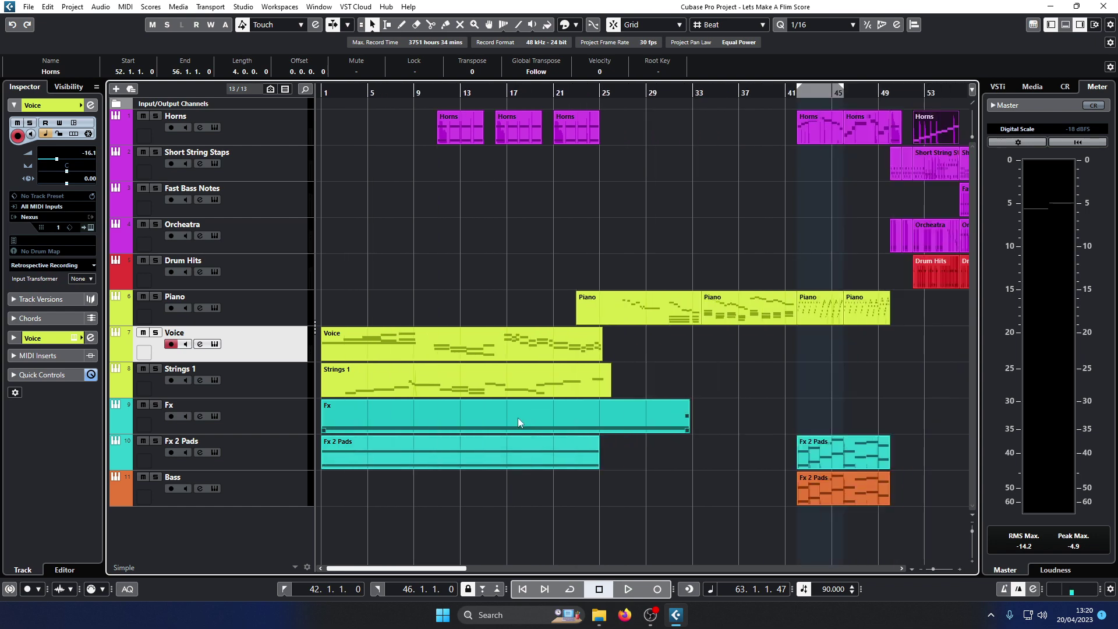
key(h)
key(h)
key(h)
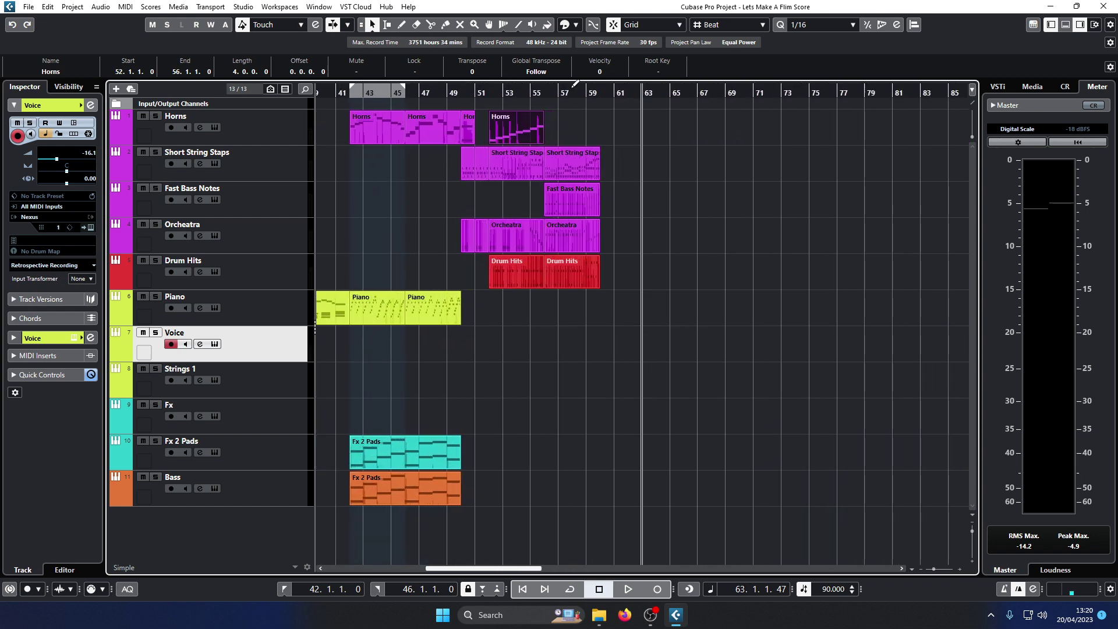
drag(583, 123, 521, 321)
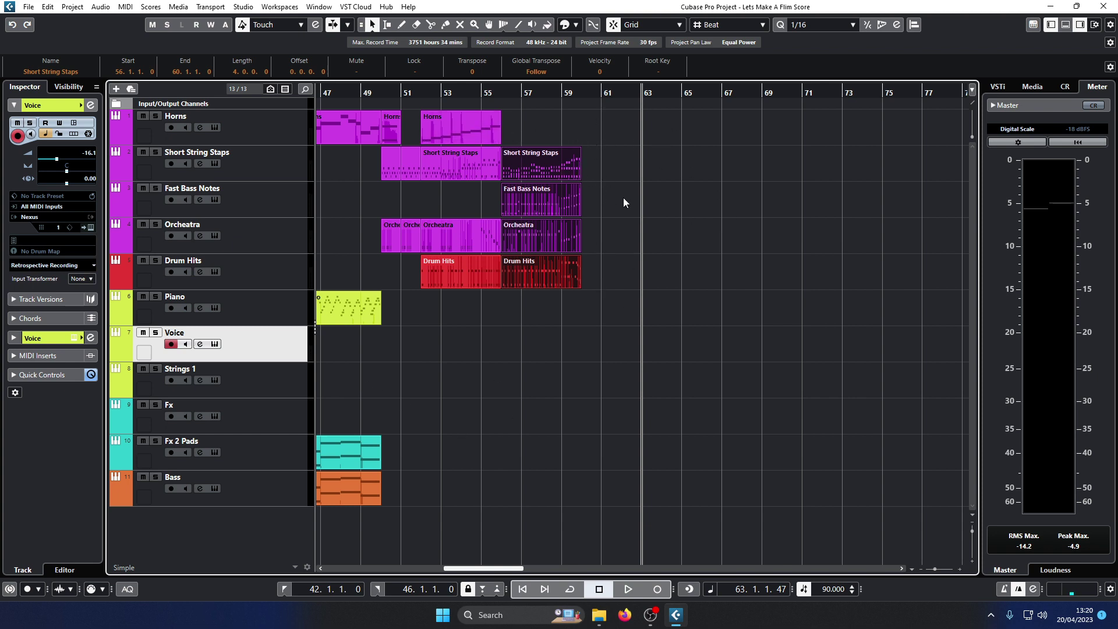
key(g)
key(g)
key(g)
key(g)
key(g)
key(g)
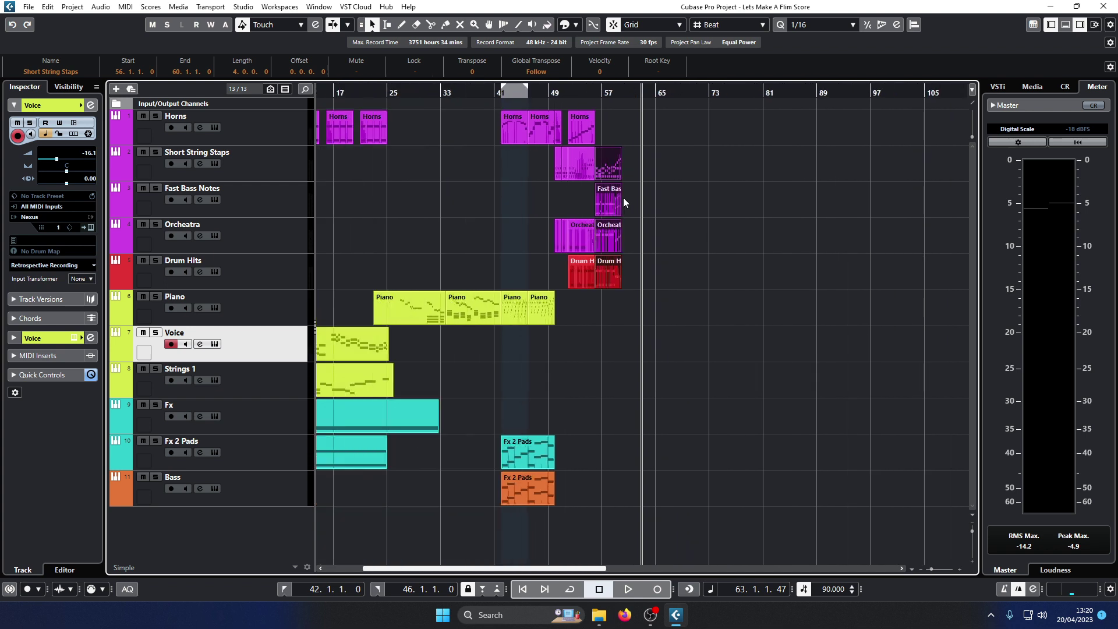
click(671, 275)
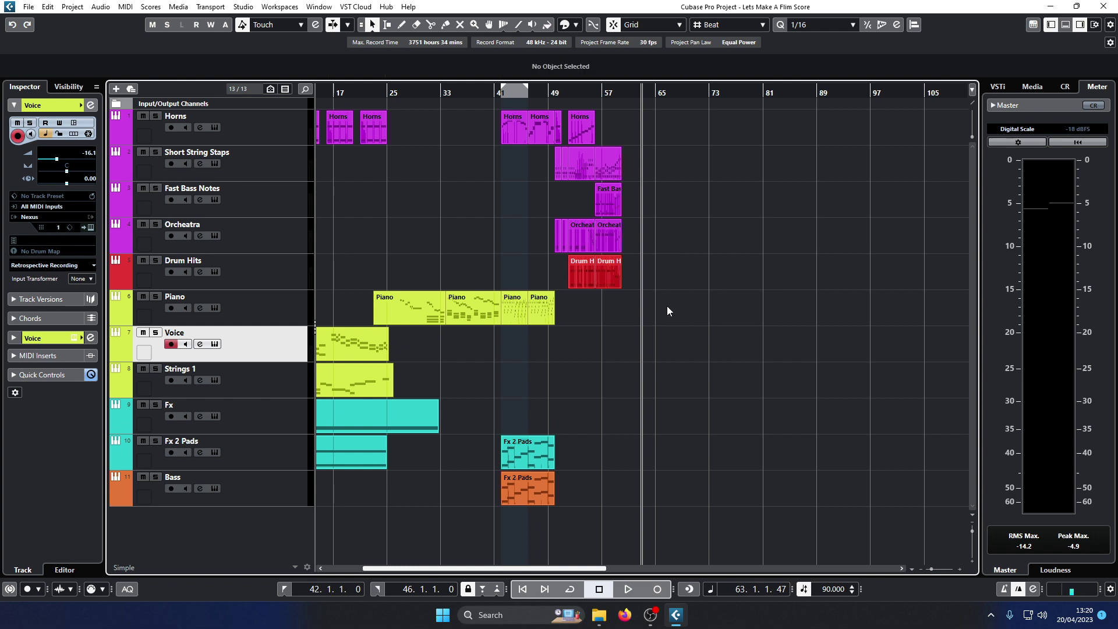
Play the score from bar 26 through to the end of the climax at bar 60
click(397, 94)
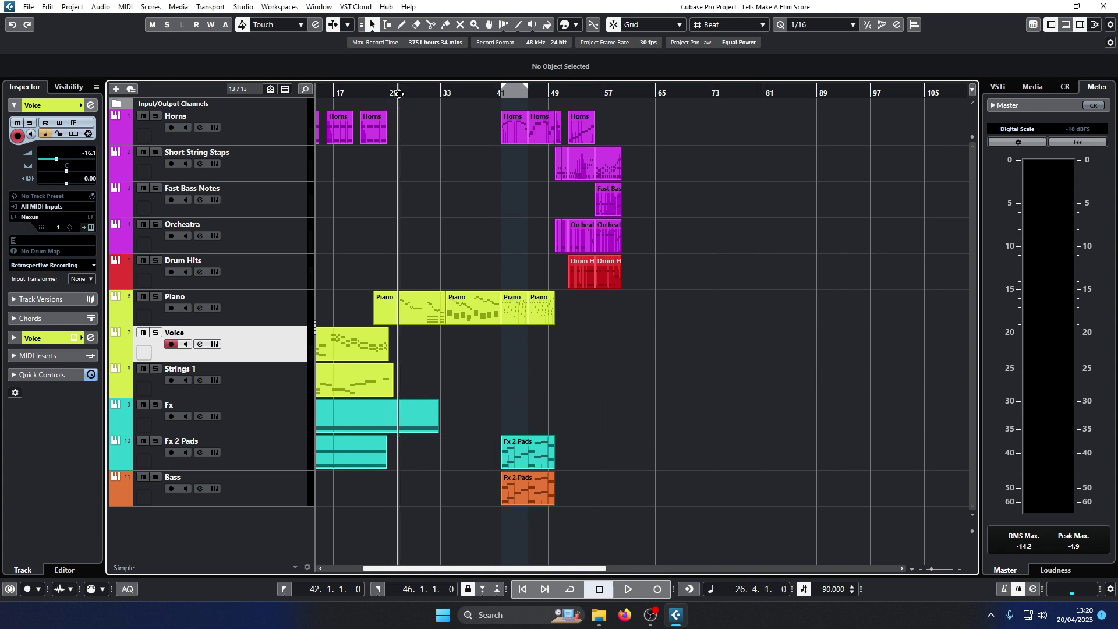
key(h)
key(h)
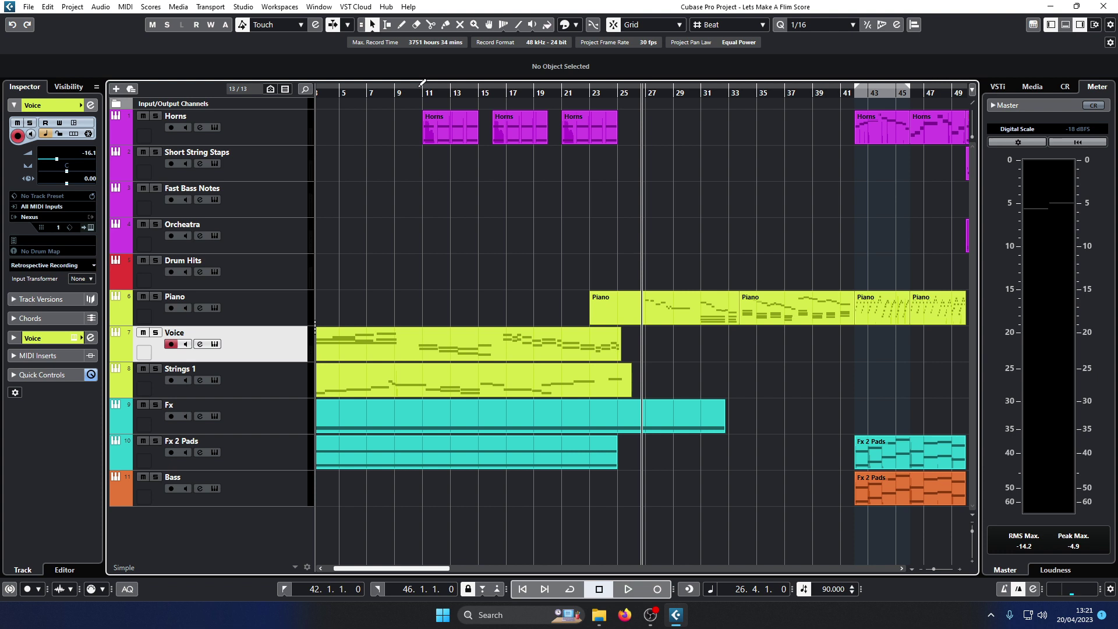
key(space)
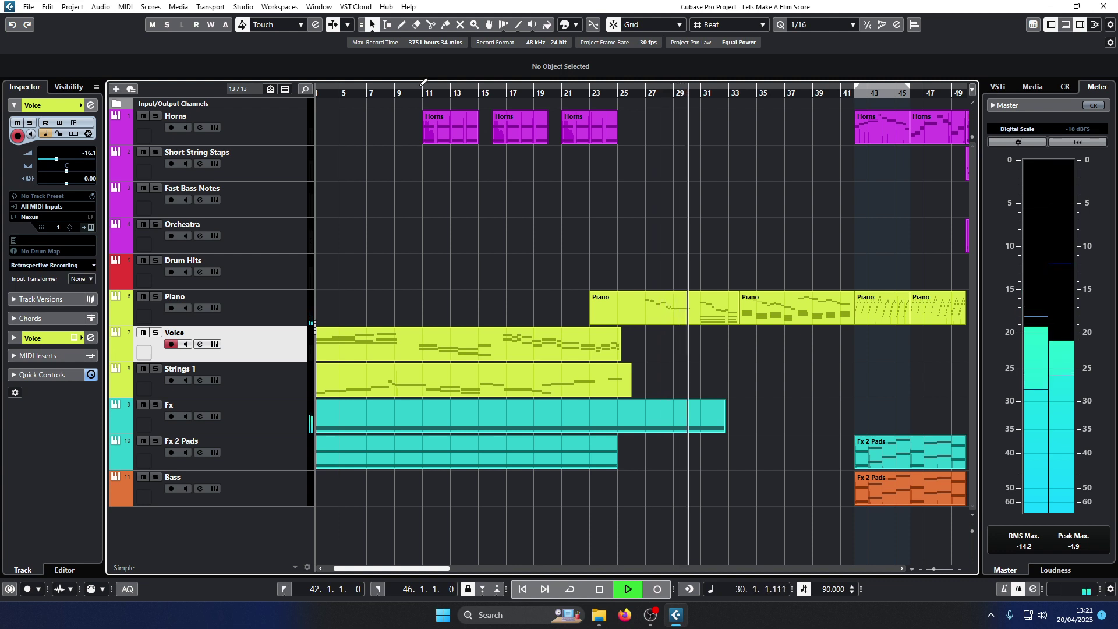
key(g)
key(g)
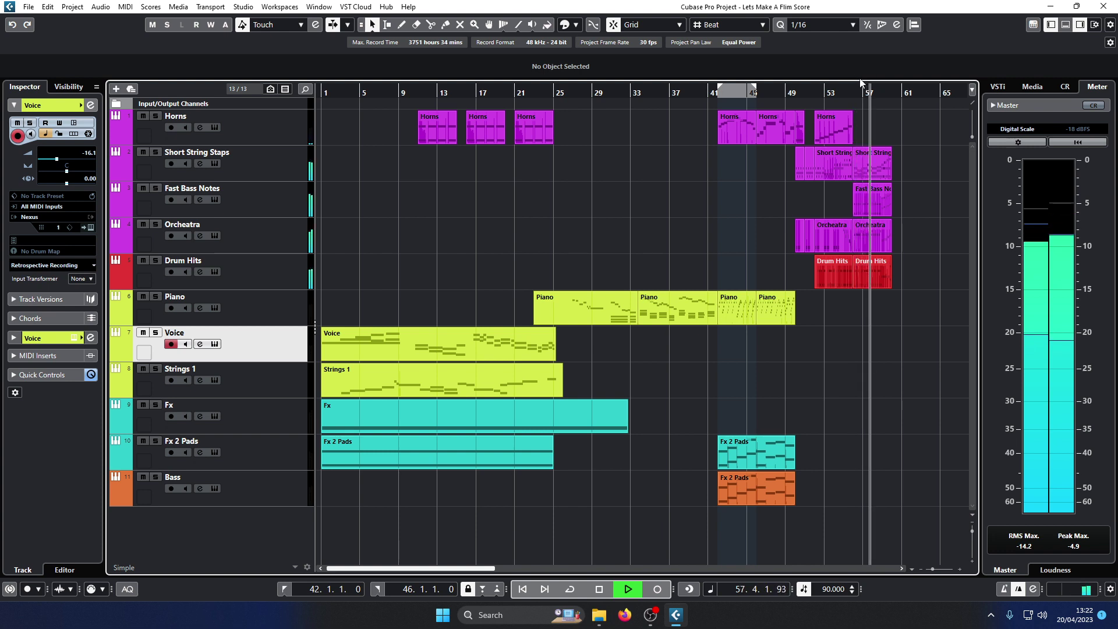
key(h)
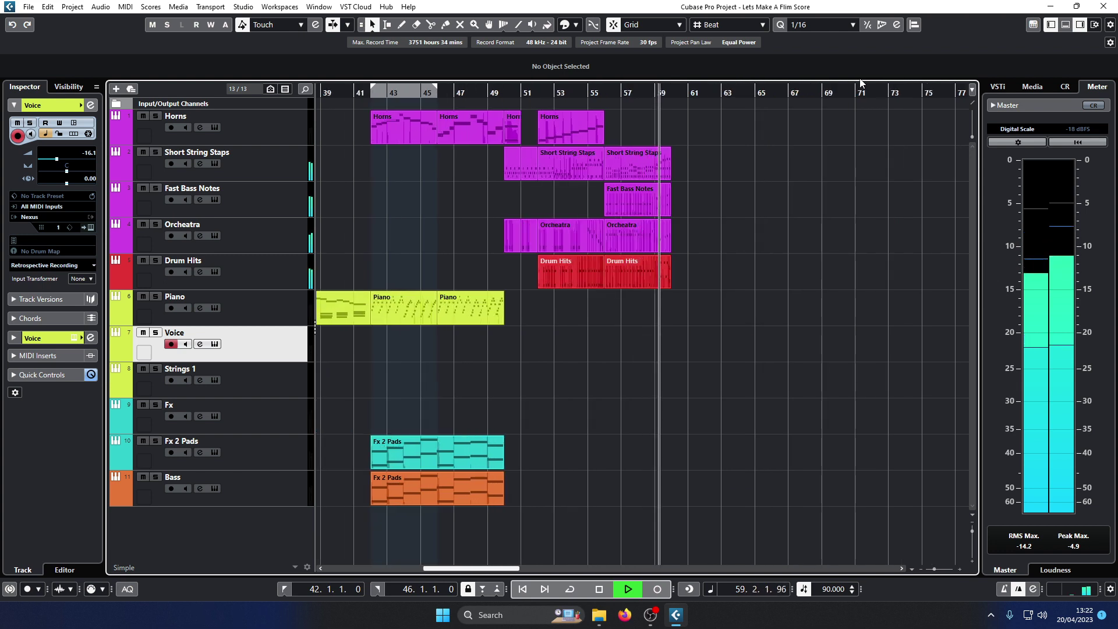
key(space)
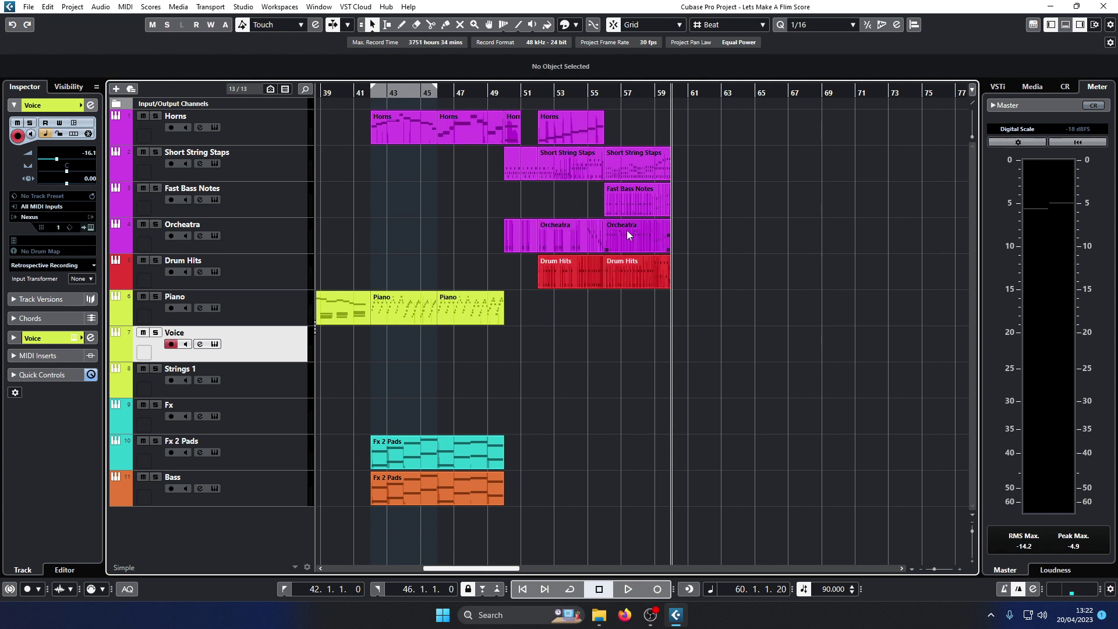
Select the Fast Bass Notes track and clear the selection of the climax events at bars 56 to 60
drag(707, 145, 637, 308)
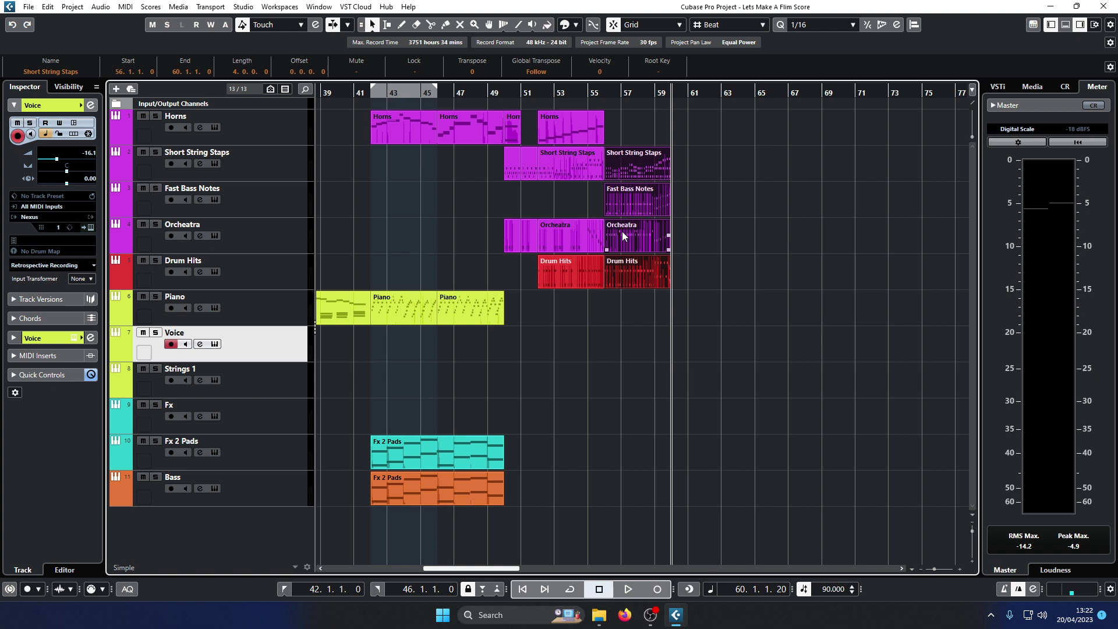
click(272, 192)
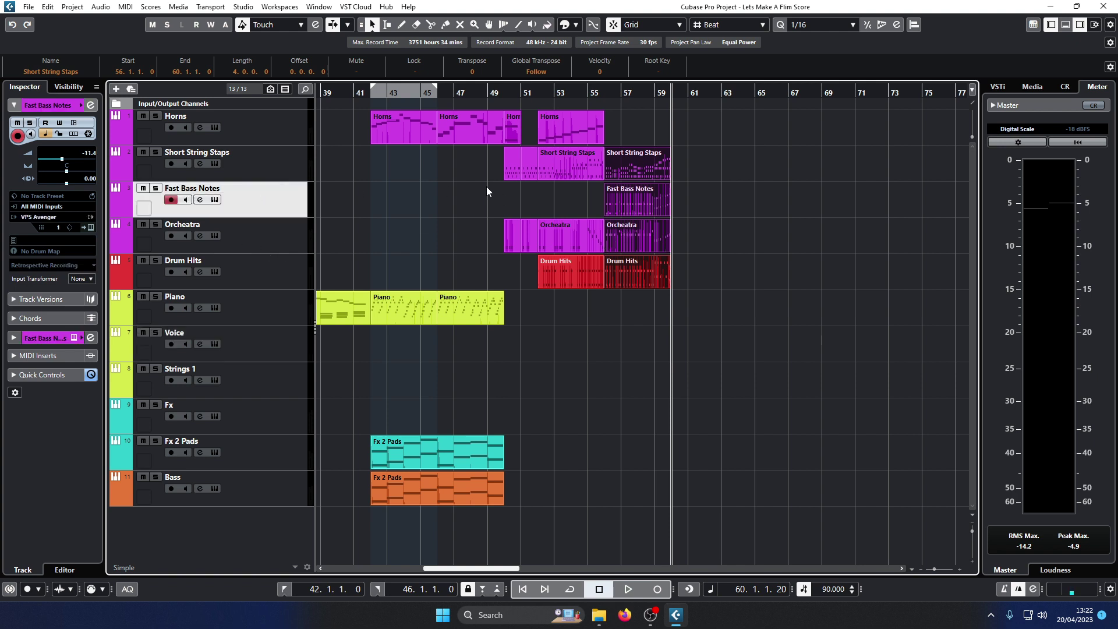
click(577, 184)
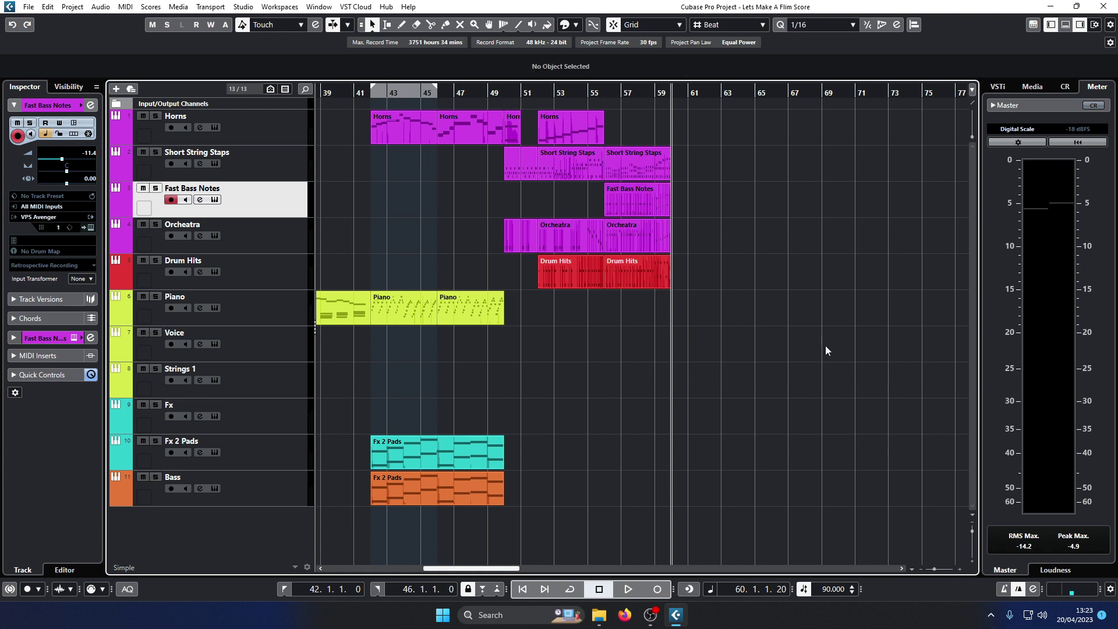